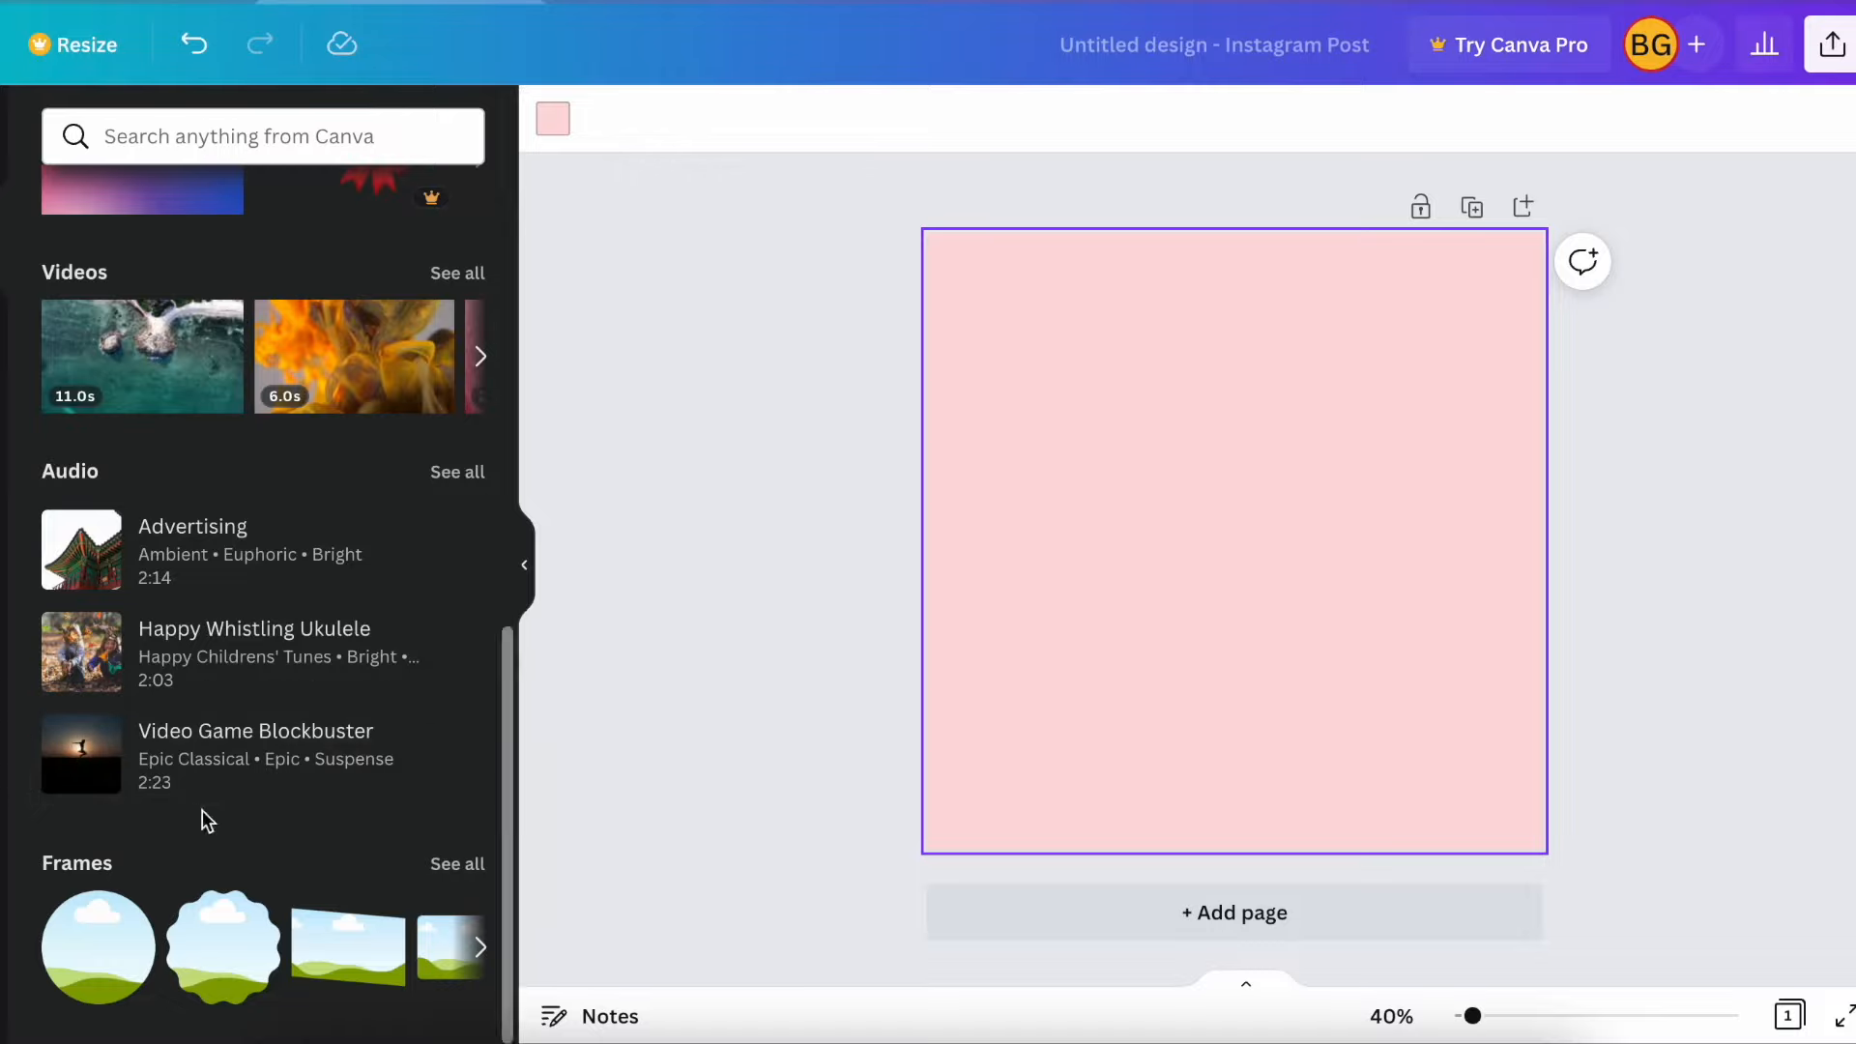
left_click(446, 865)
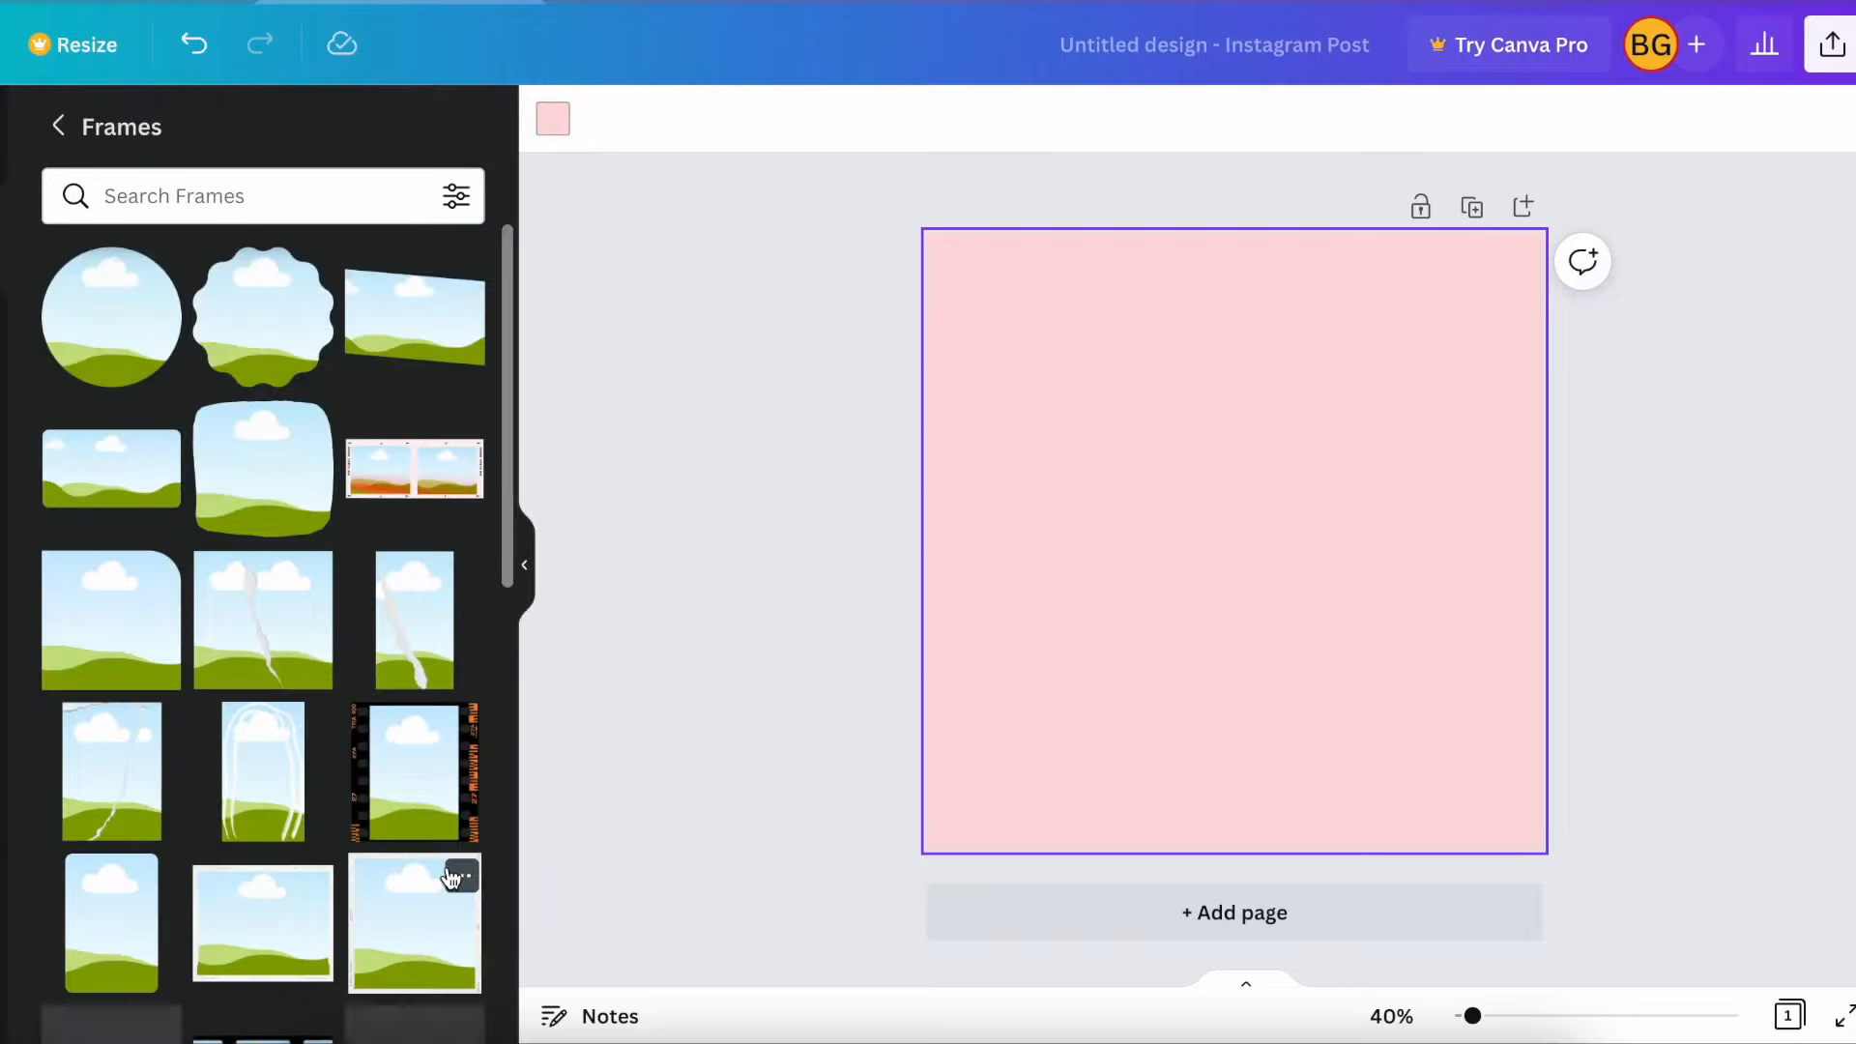
scroll(280, 609, "down", 2)
scroll(282, 607, "down", 1)
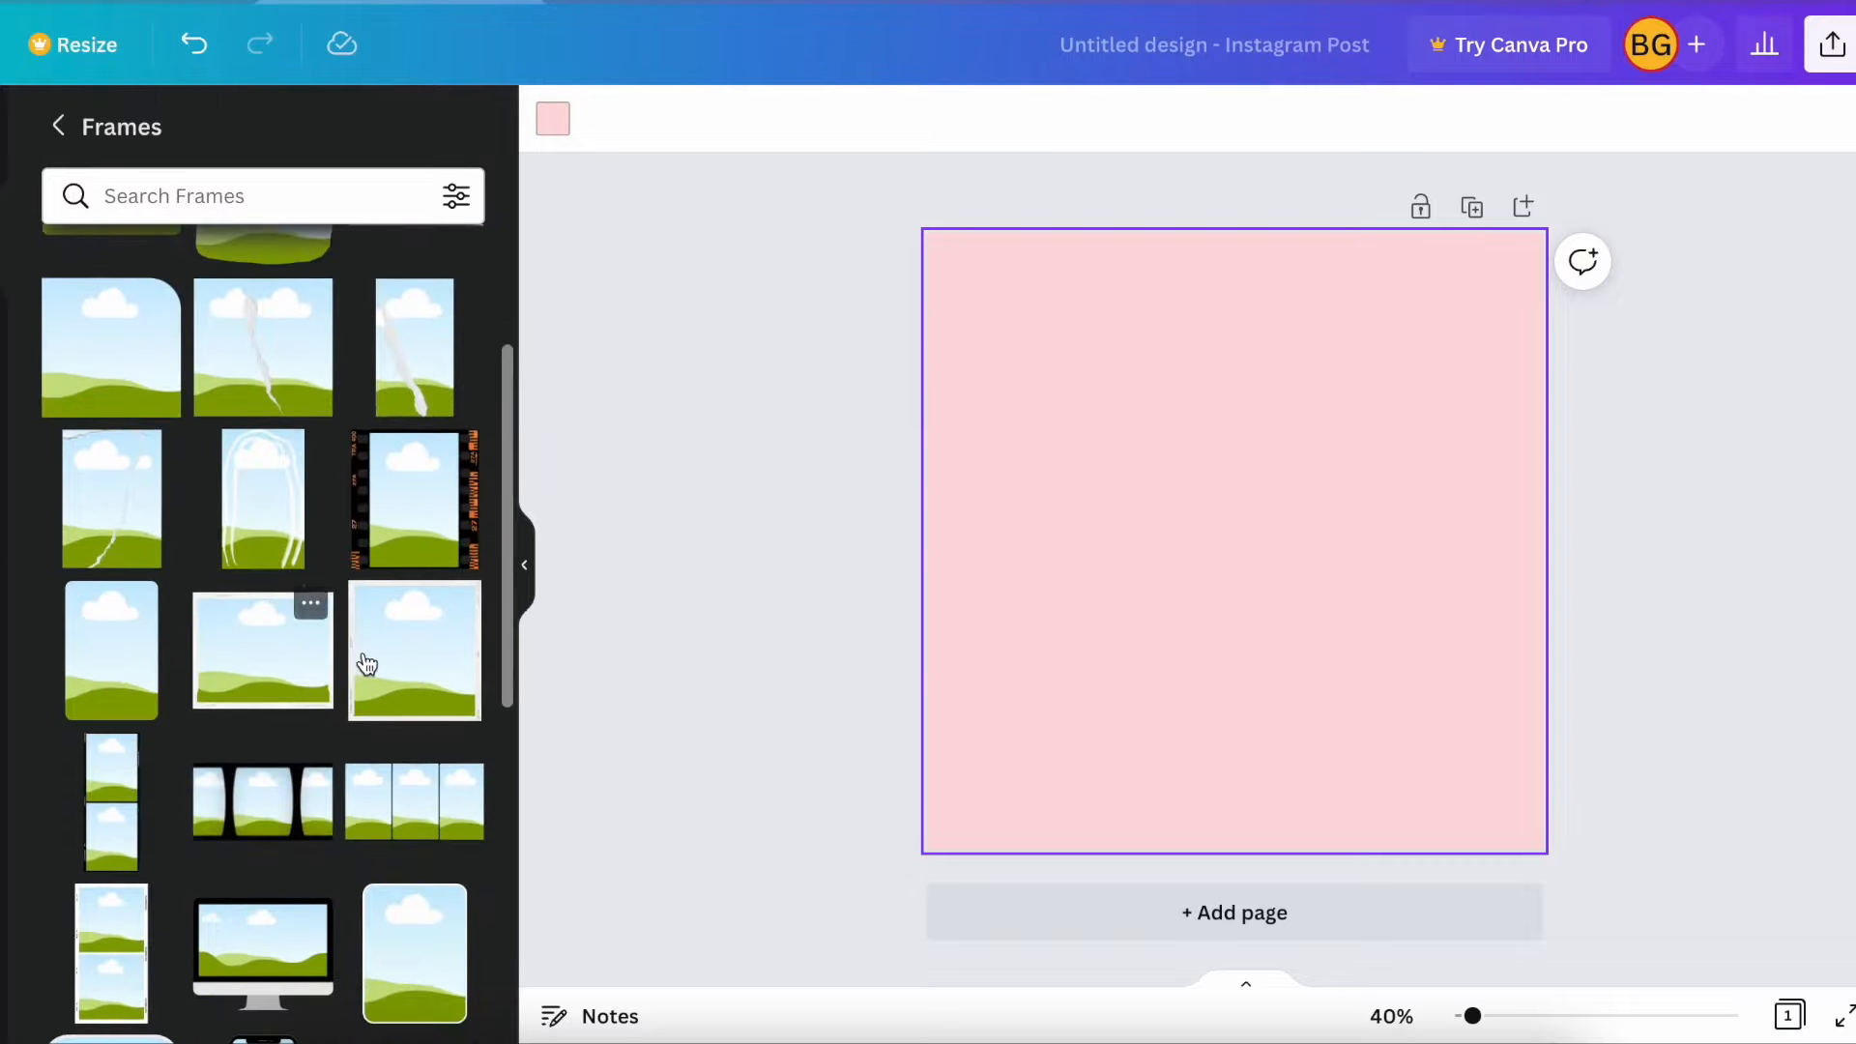
left_click(370, 664)
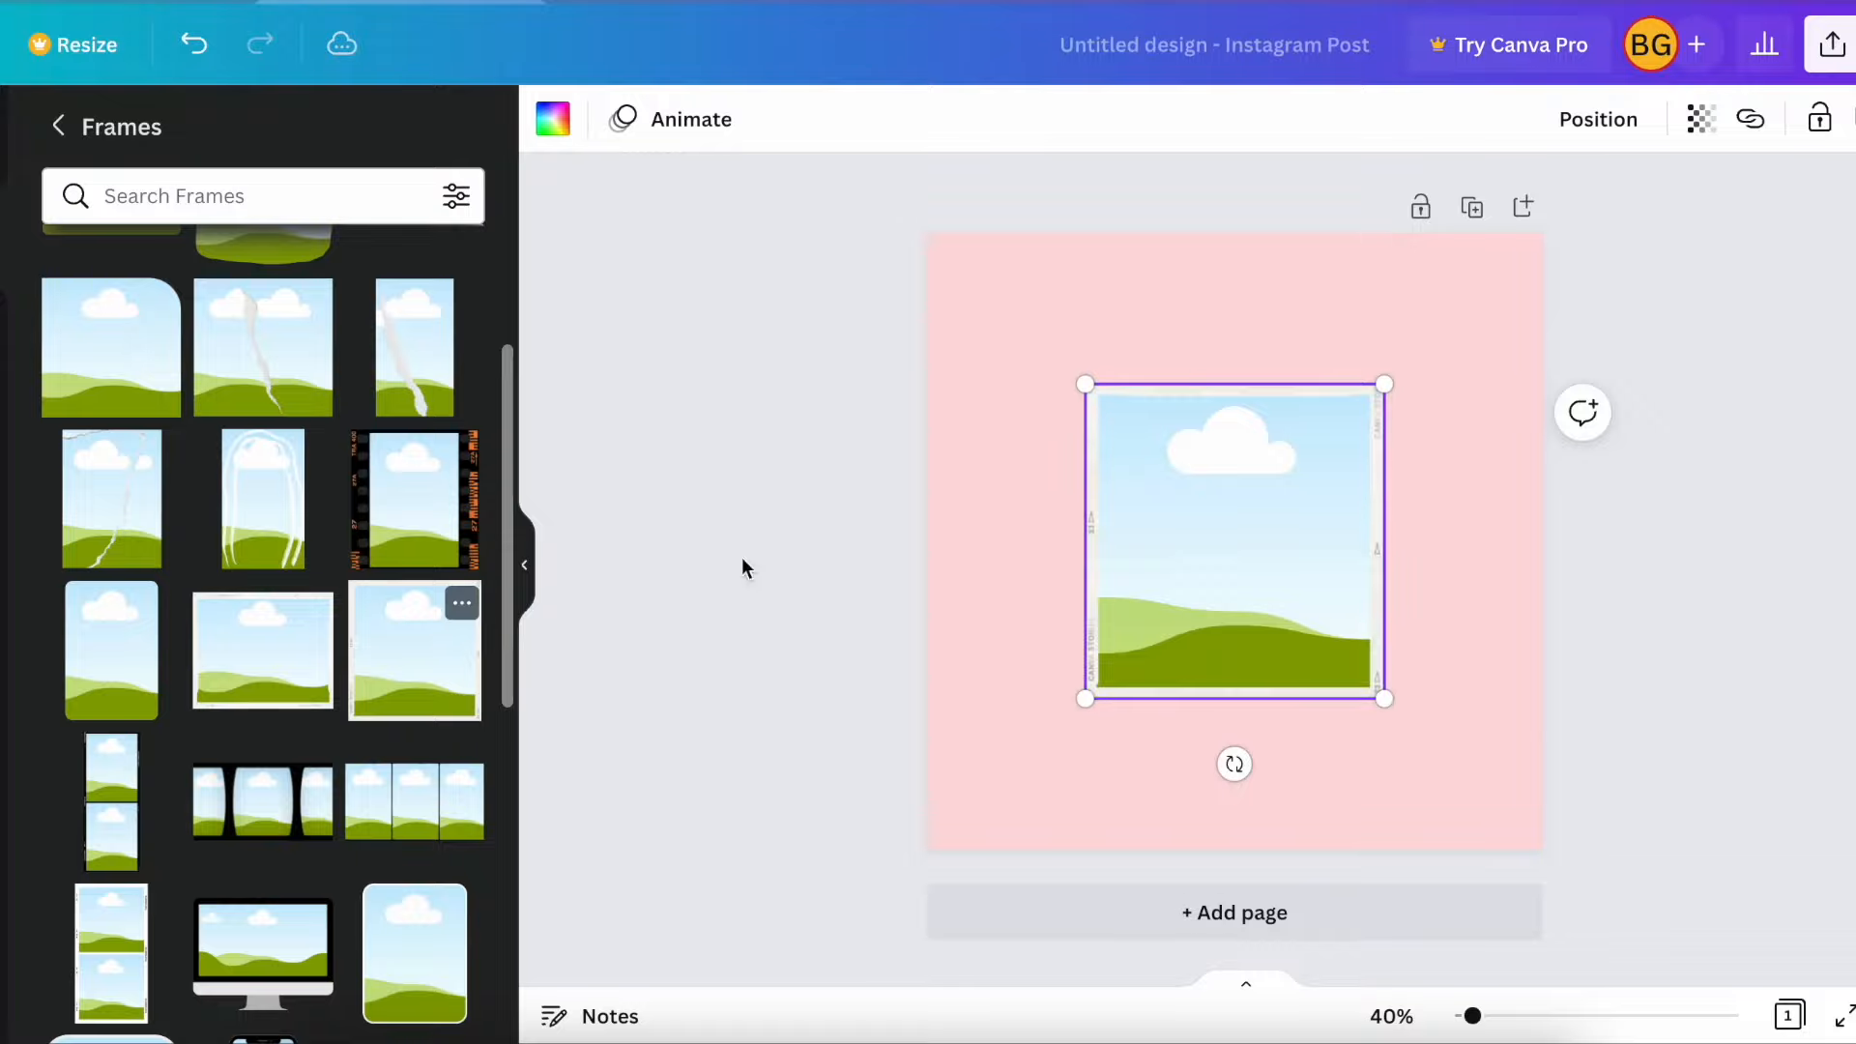
key("Delete")
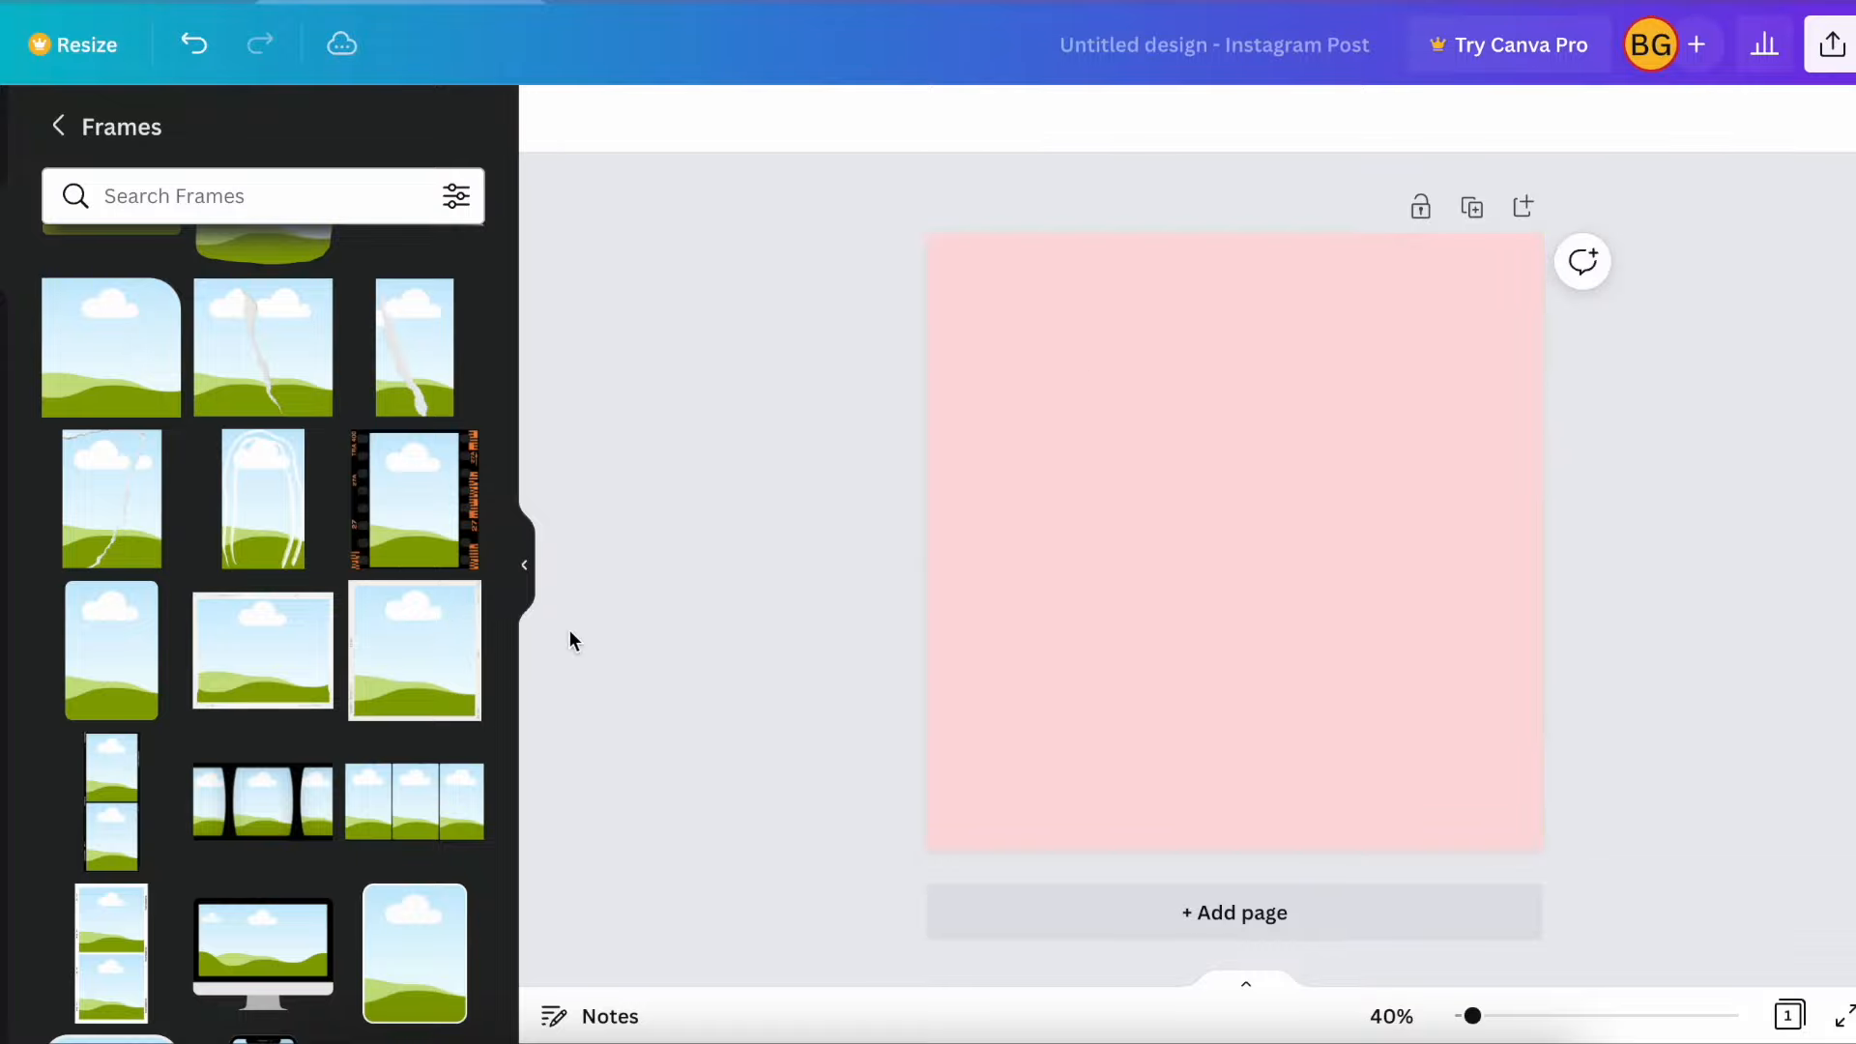
scroll(350, 728, "down", 1)
scroll(351, 732, "down", 6)
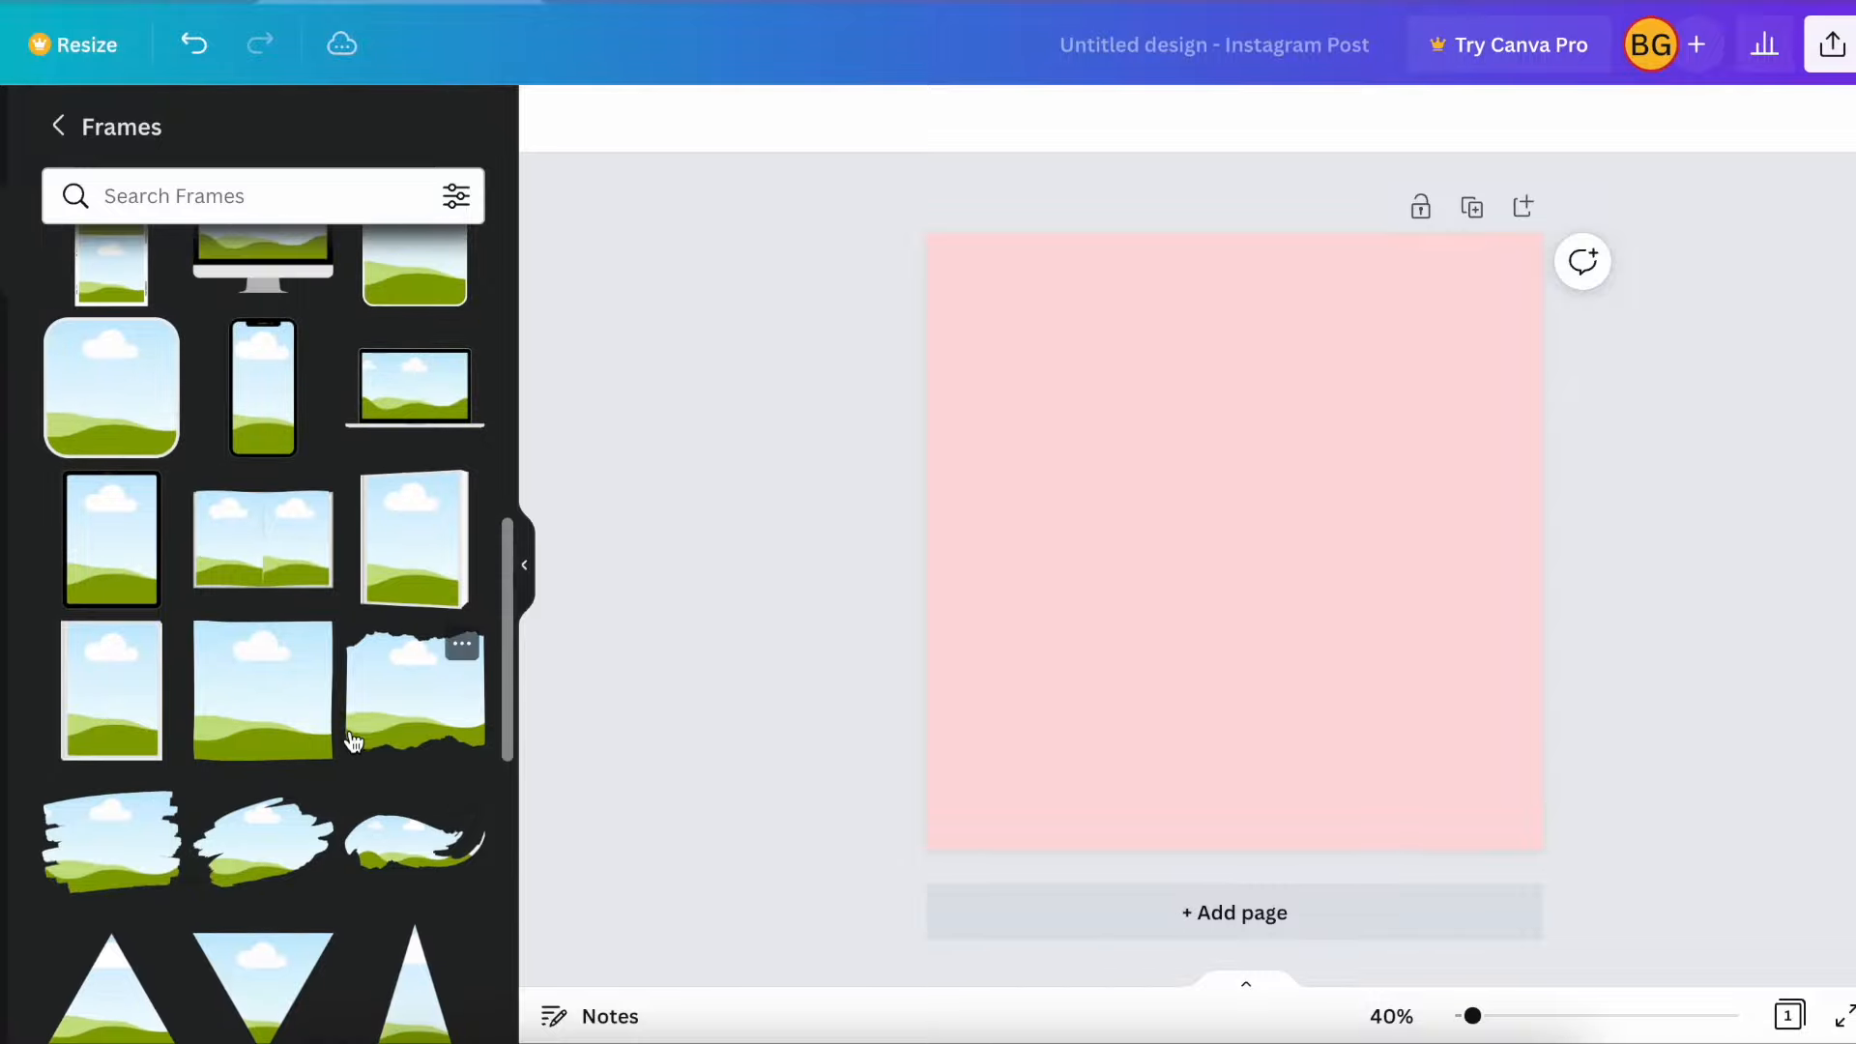
scroll(286, 709, "down", 7)
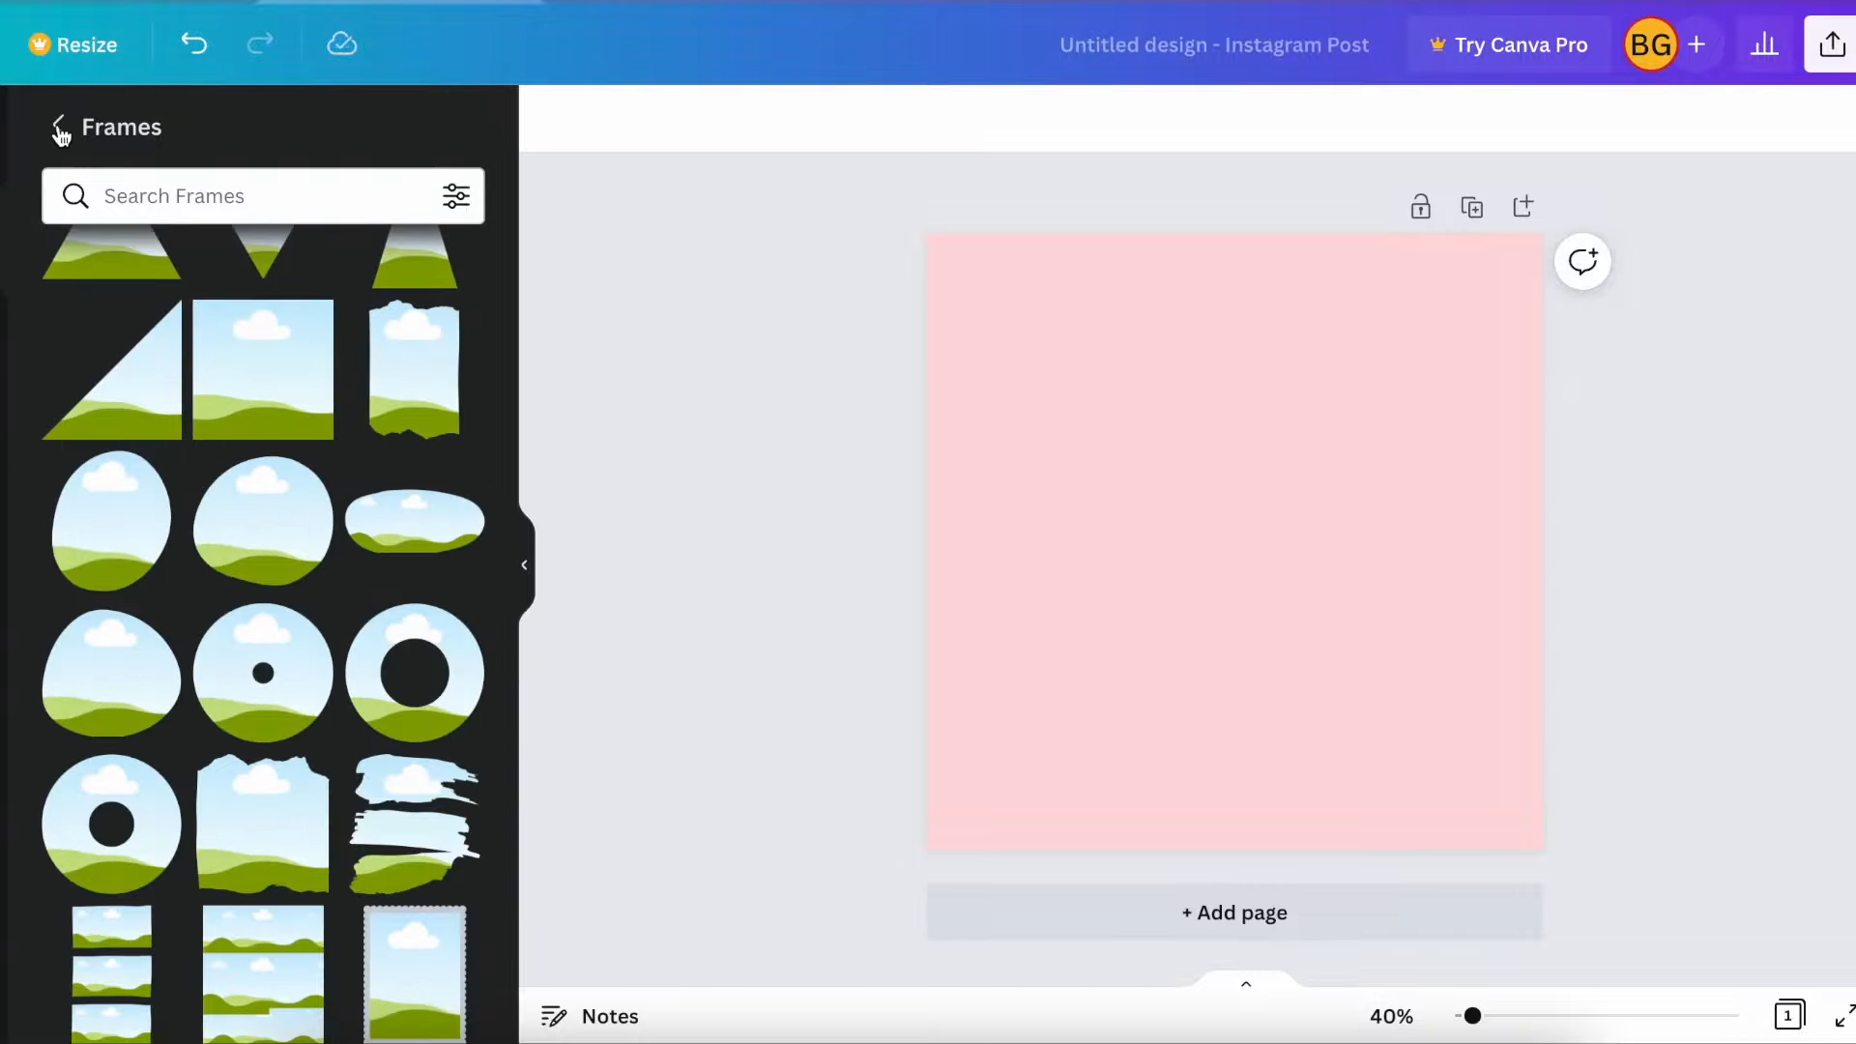
Add a single-photo grid to the page and shrink it to leave an even pink border on all sides
left_click(58, 130)
scroll(192, 661, "down", 10)
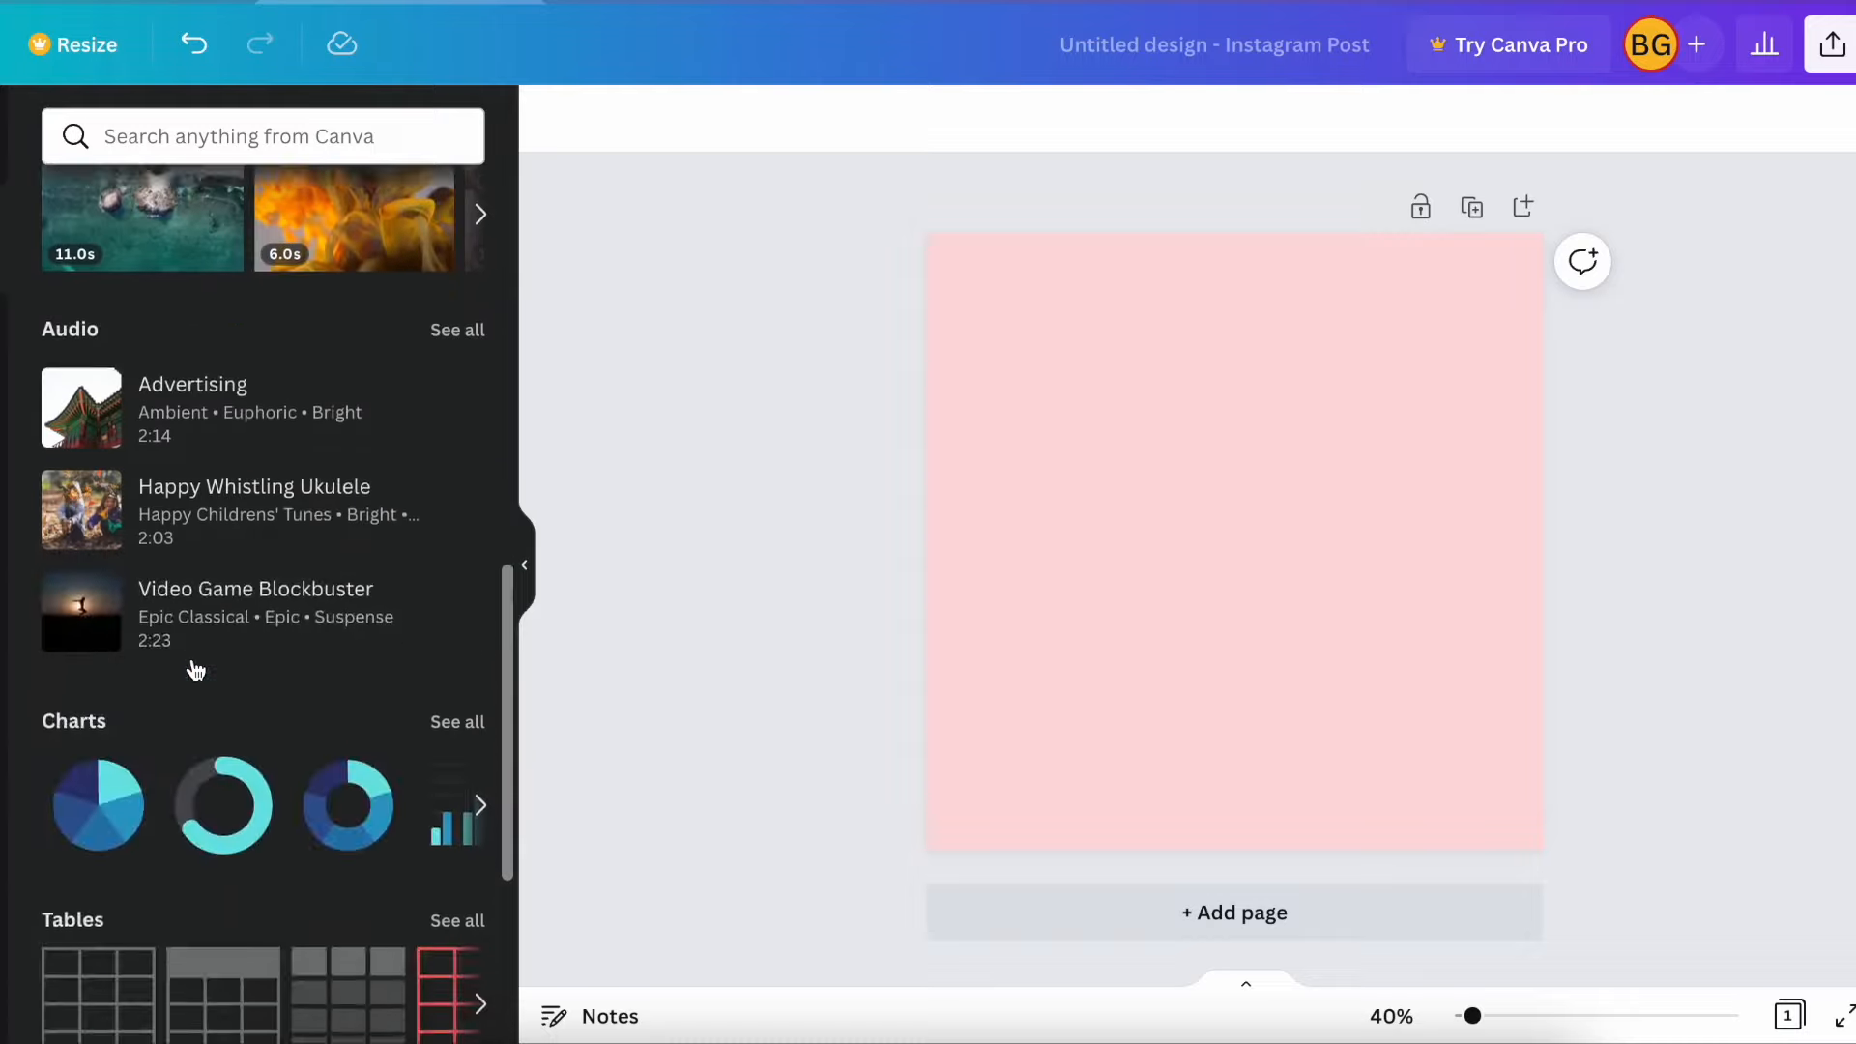
left_click(99, 979)
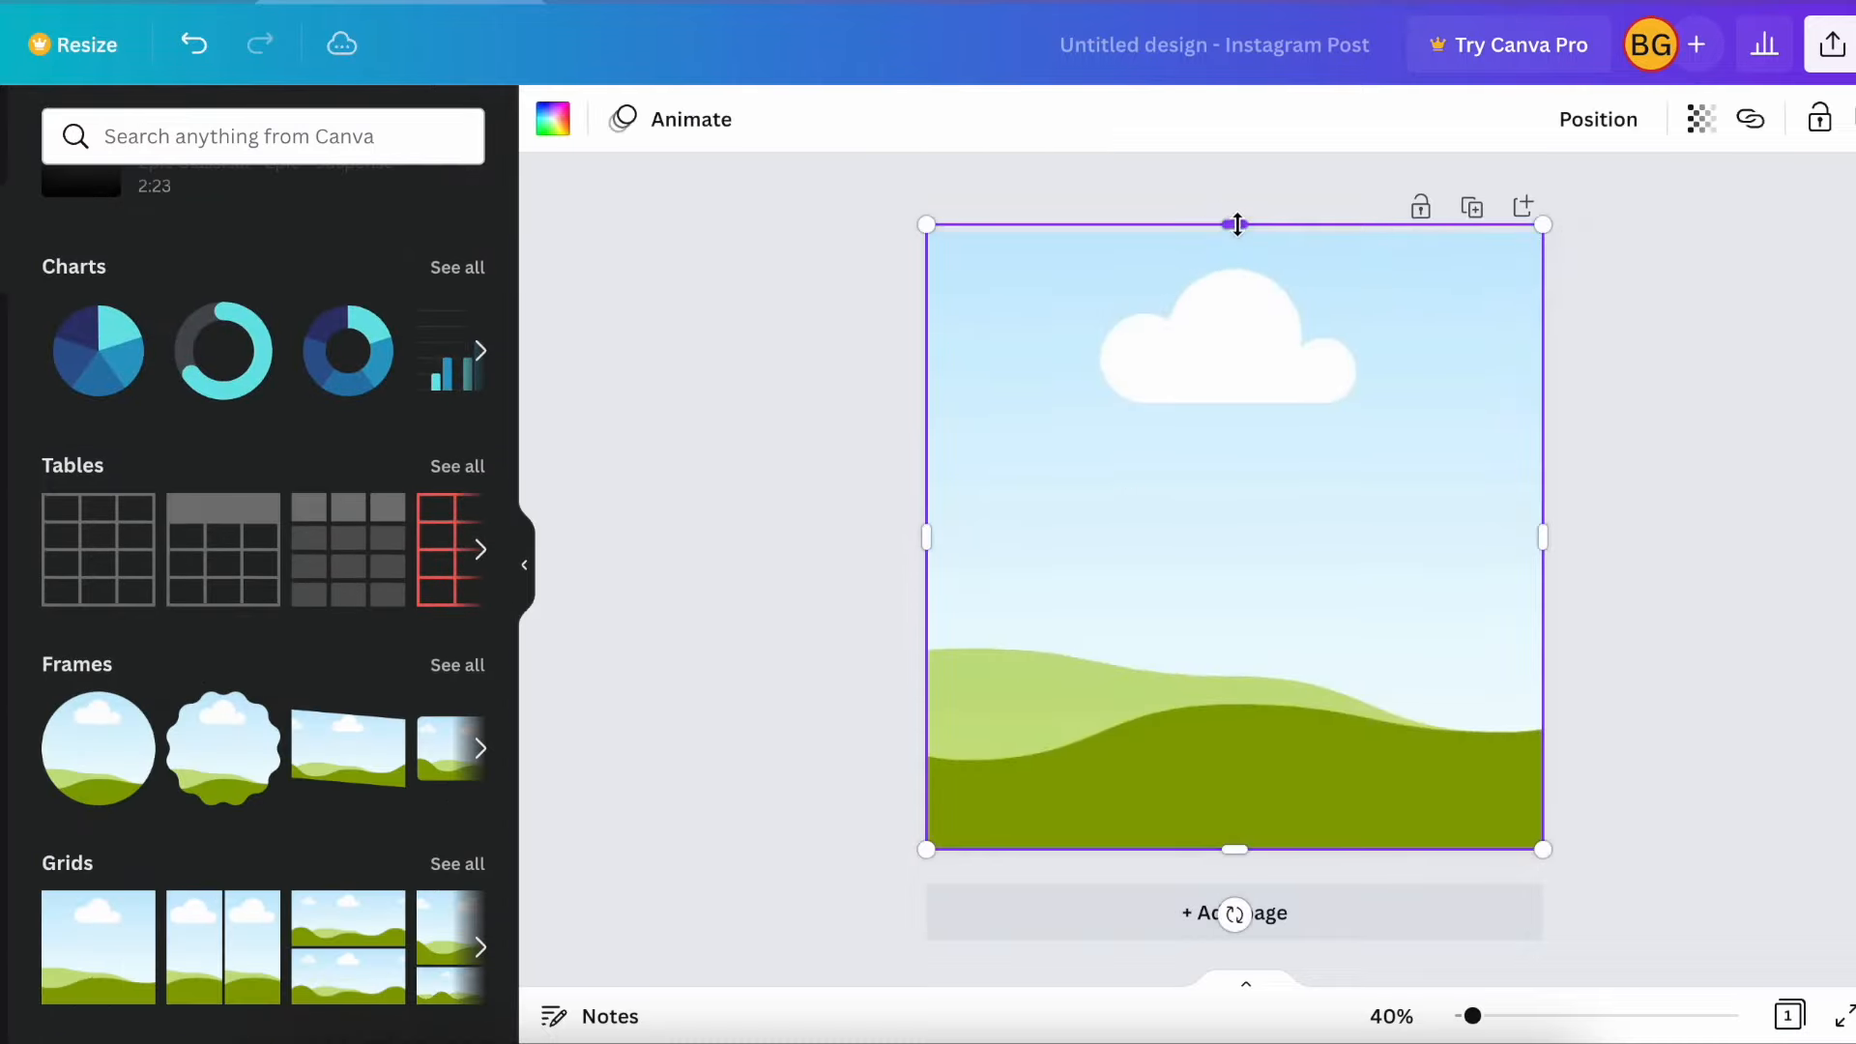
left_click_drag(1543, 233, 1512, 261)
left_click_drag(1380, 340, 1401, 338)
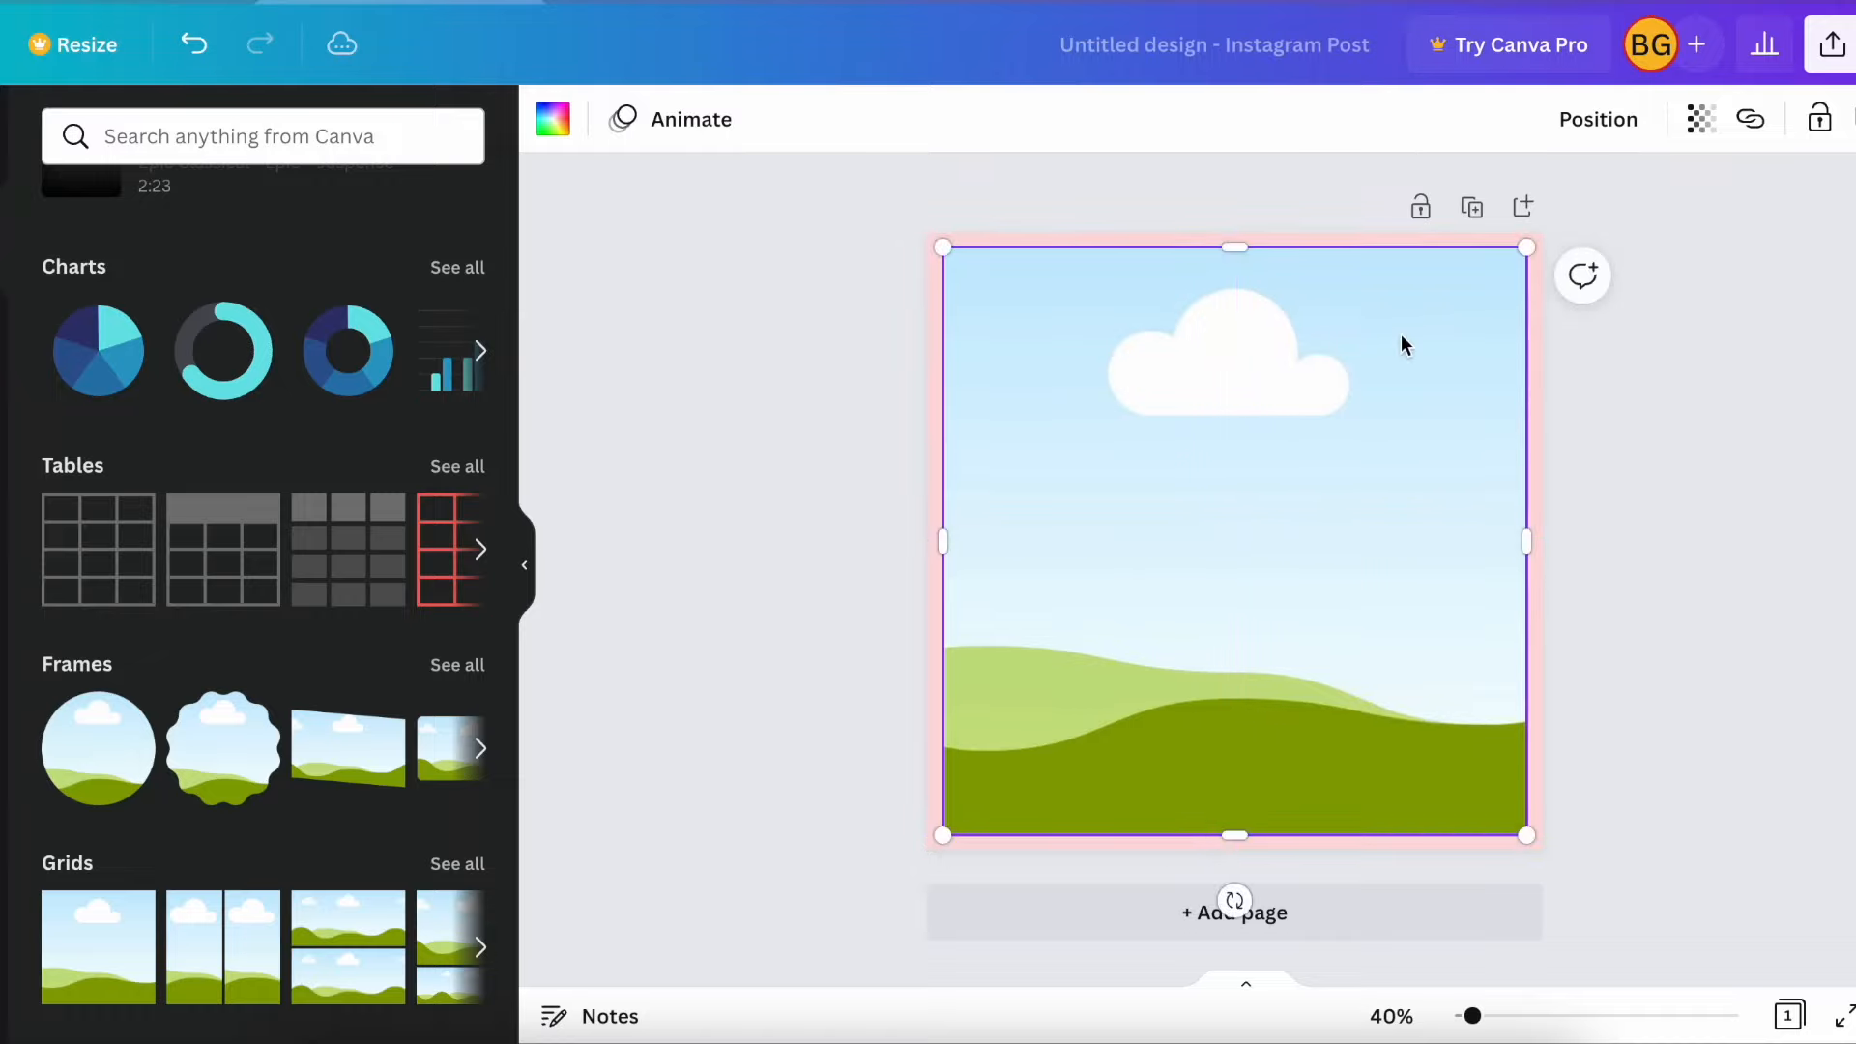
left_click(1667, 758)
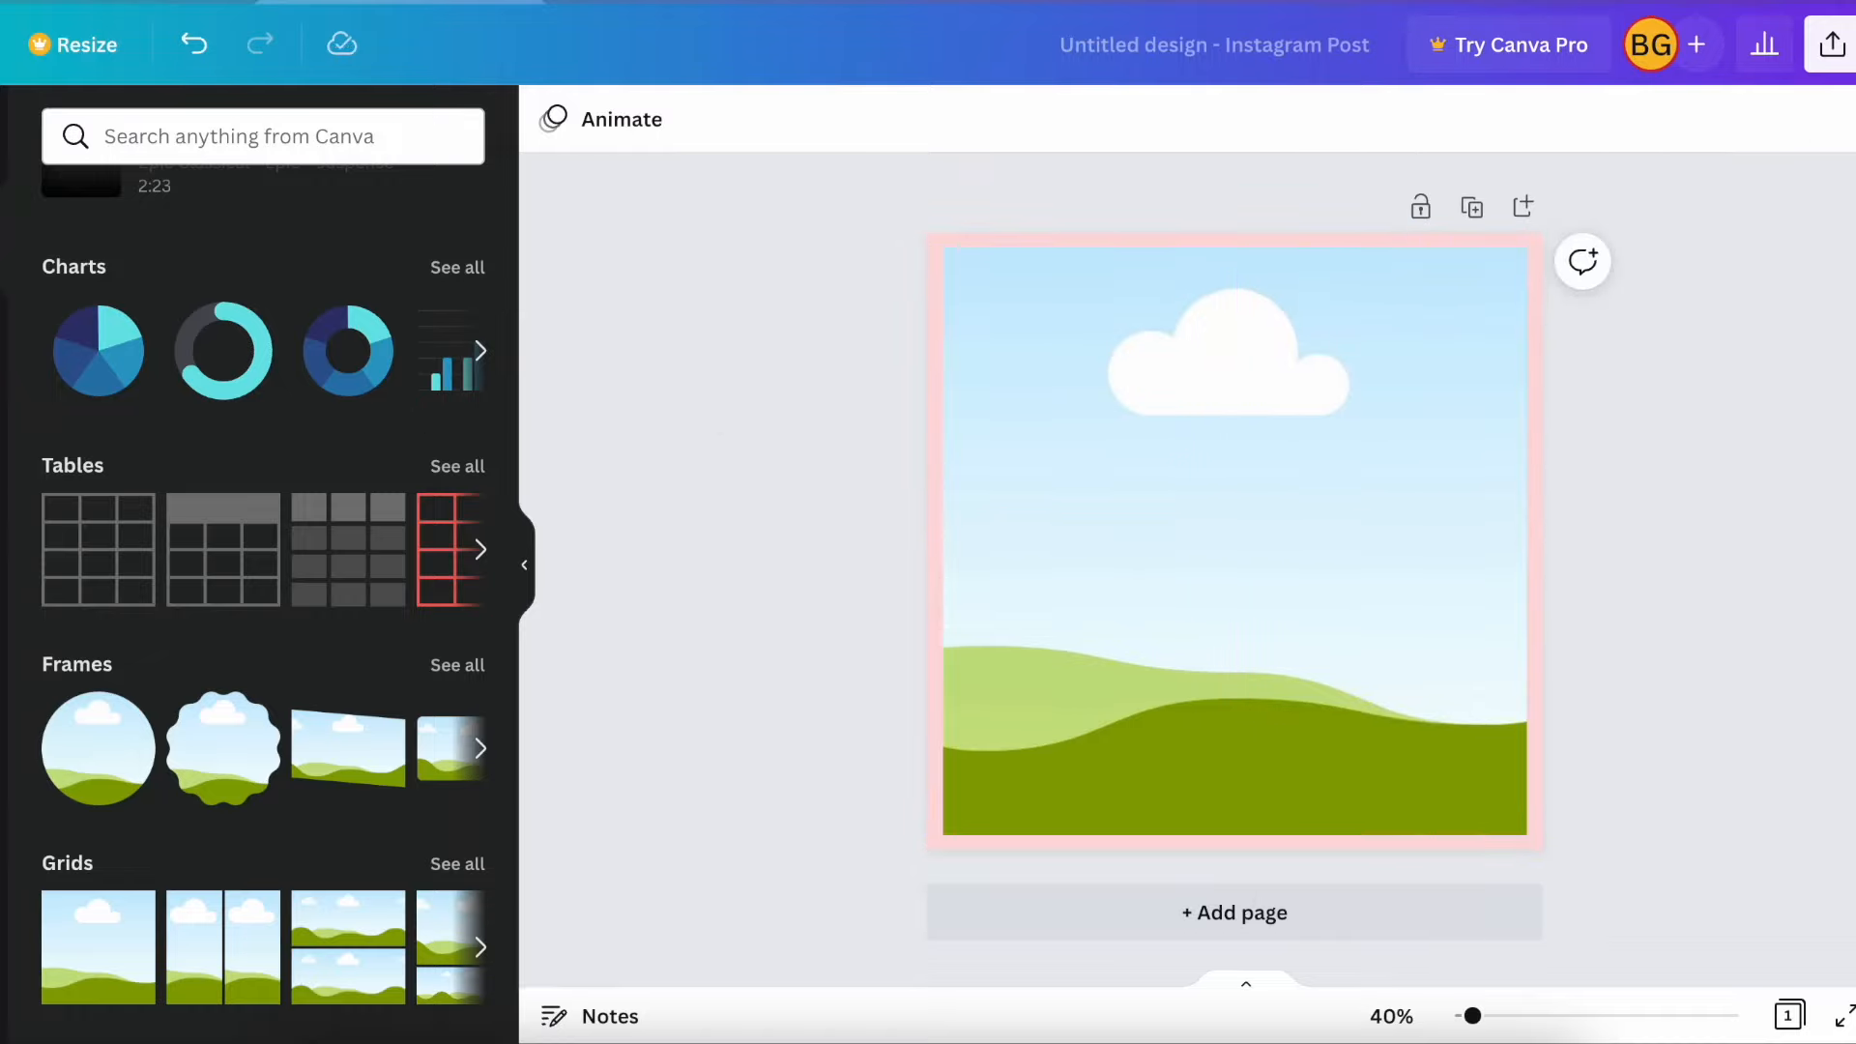
Add a square shape over the centre of the photo grid and stretch it to the full height of the page
scroll(145, 501, "up", 15)
left_click(97, 534)
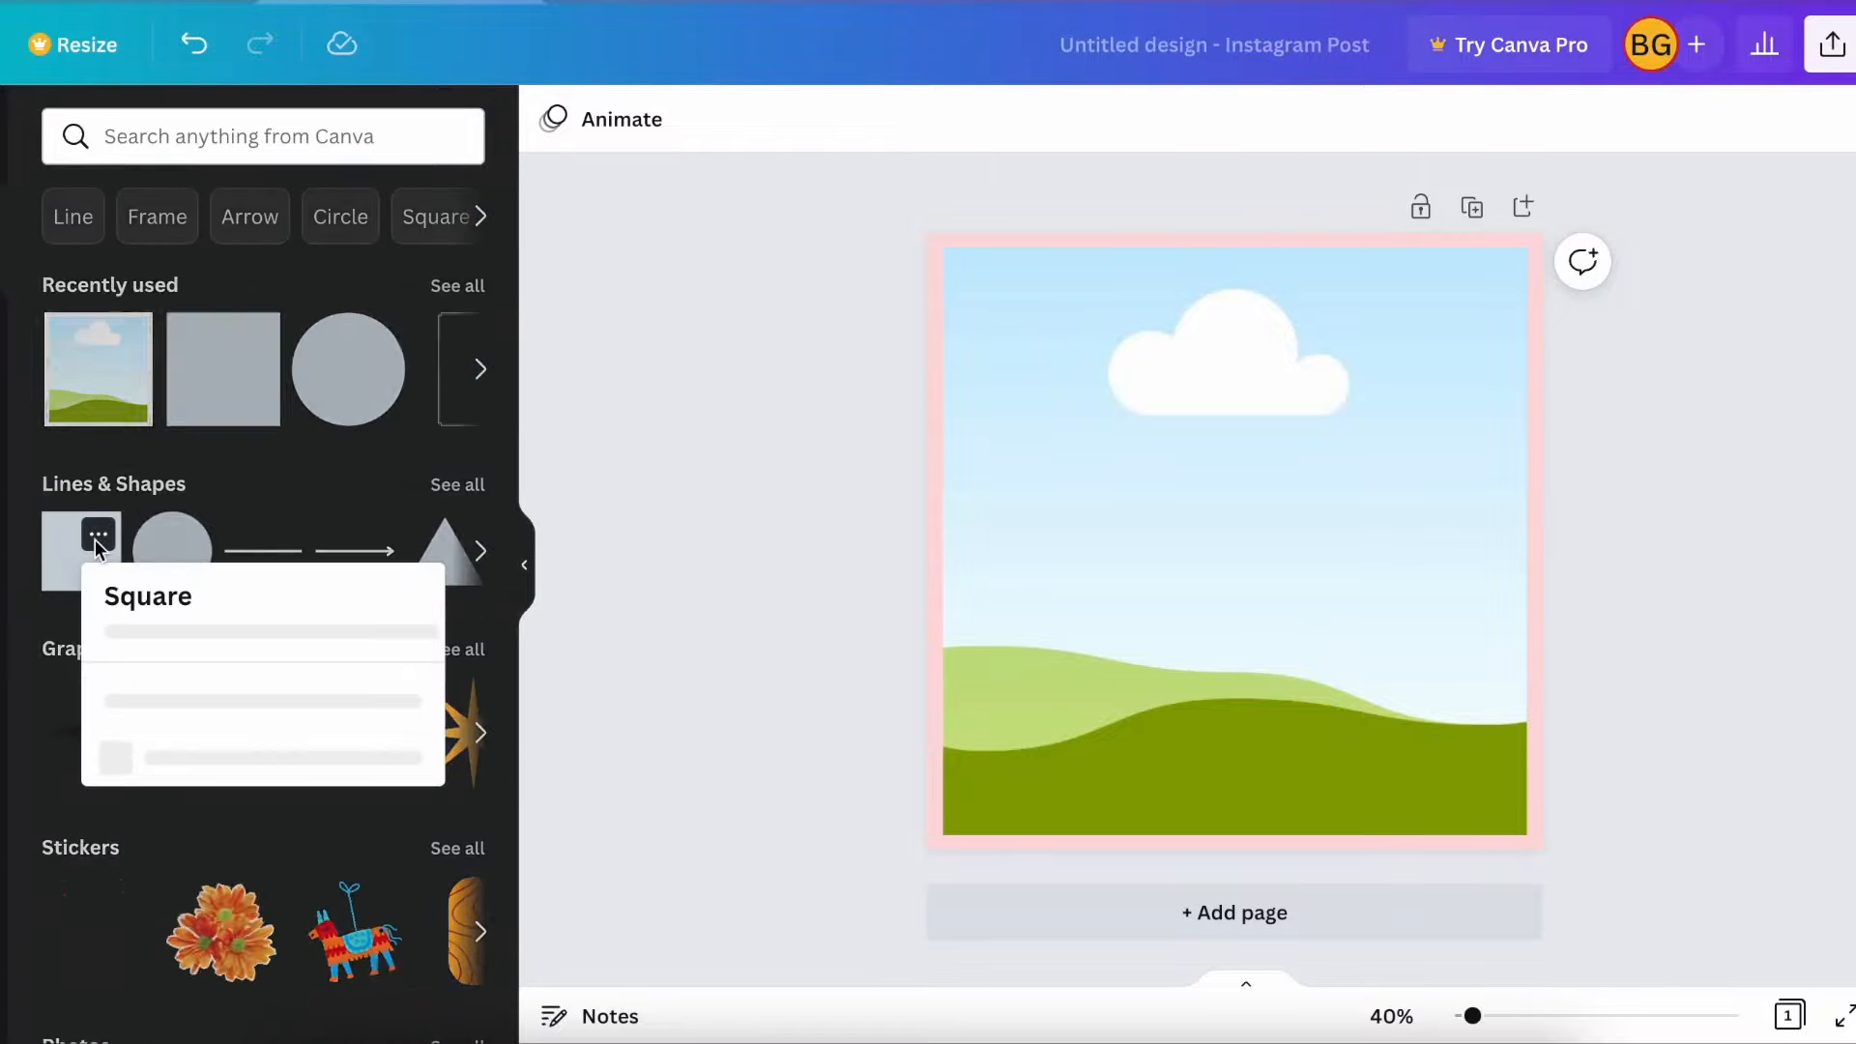
left_click(58, 557)
left_click(68, 553)
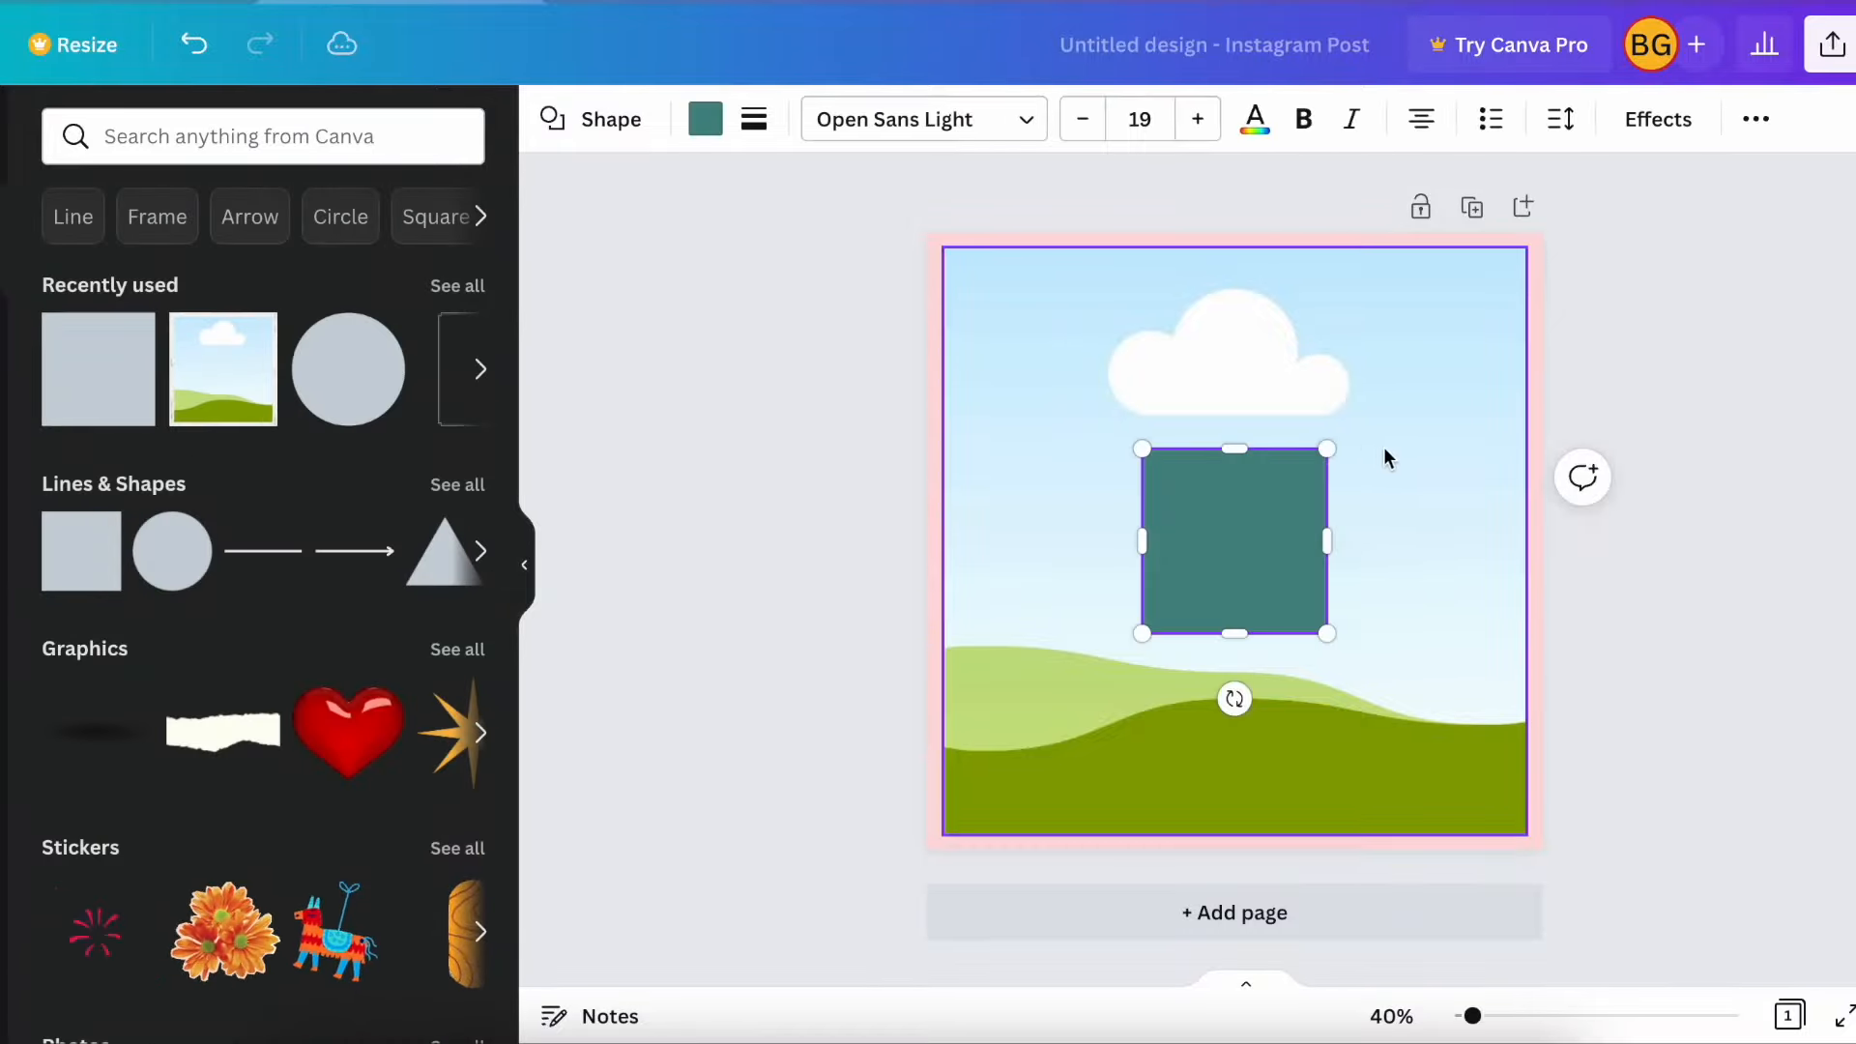
left_click_drag(1236, 452, 1236, 234)
left_click_drag(1231, 634, 1232, 850)
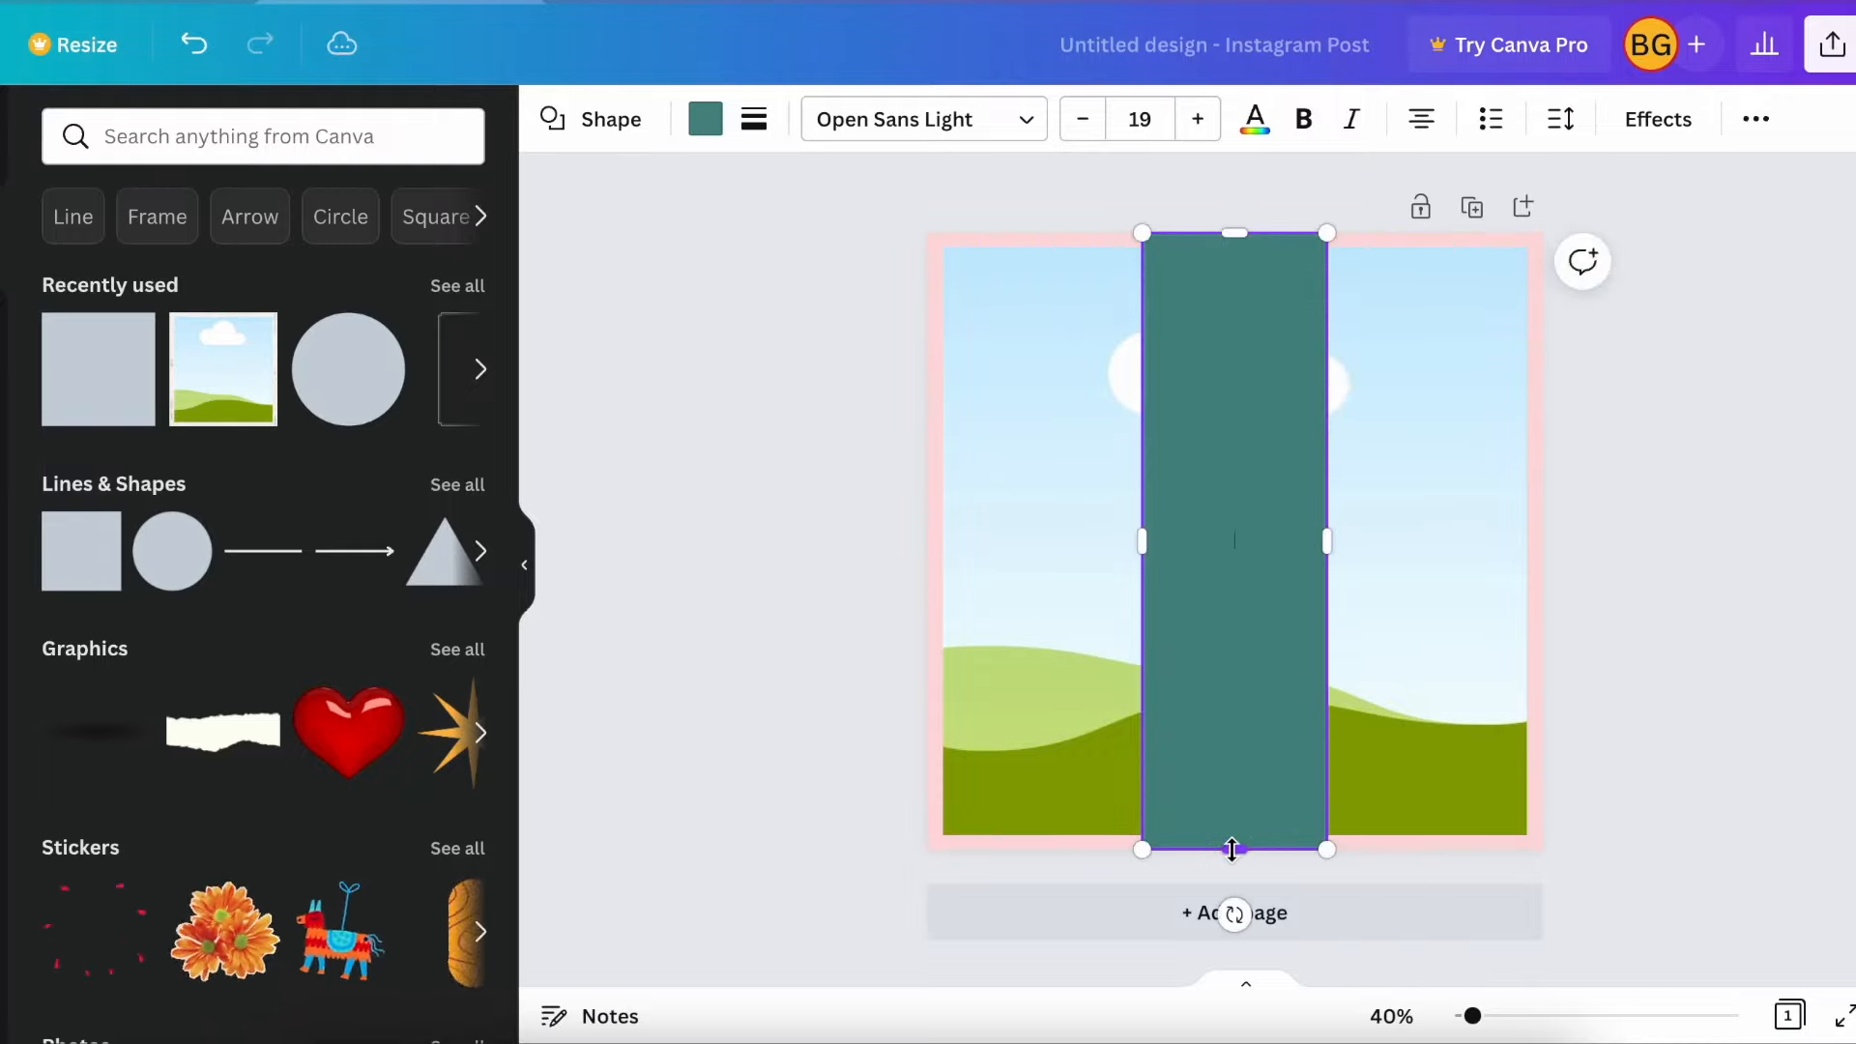
Fill the tall rectangle with the pink document color and widen it evenly on both sides
left_click(705, 121)
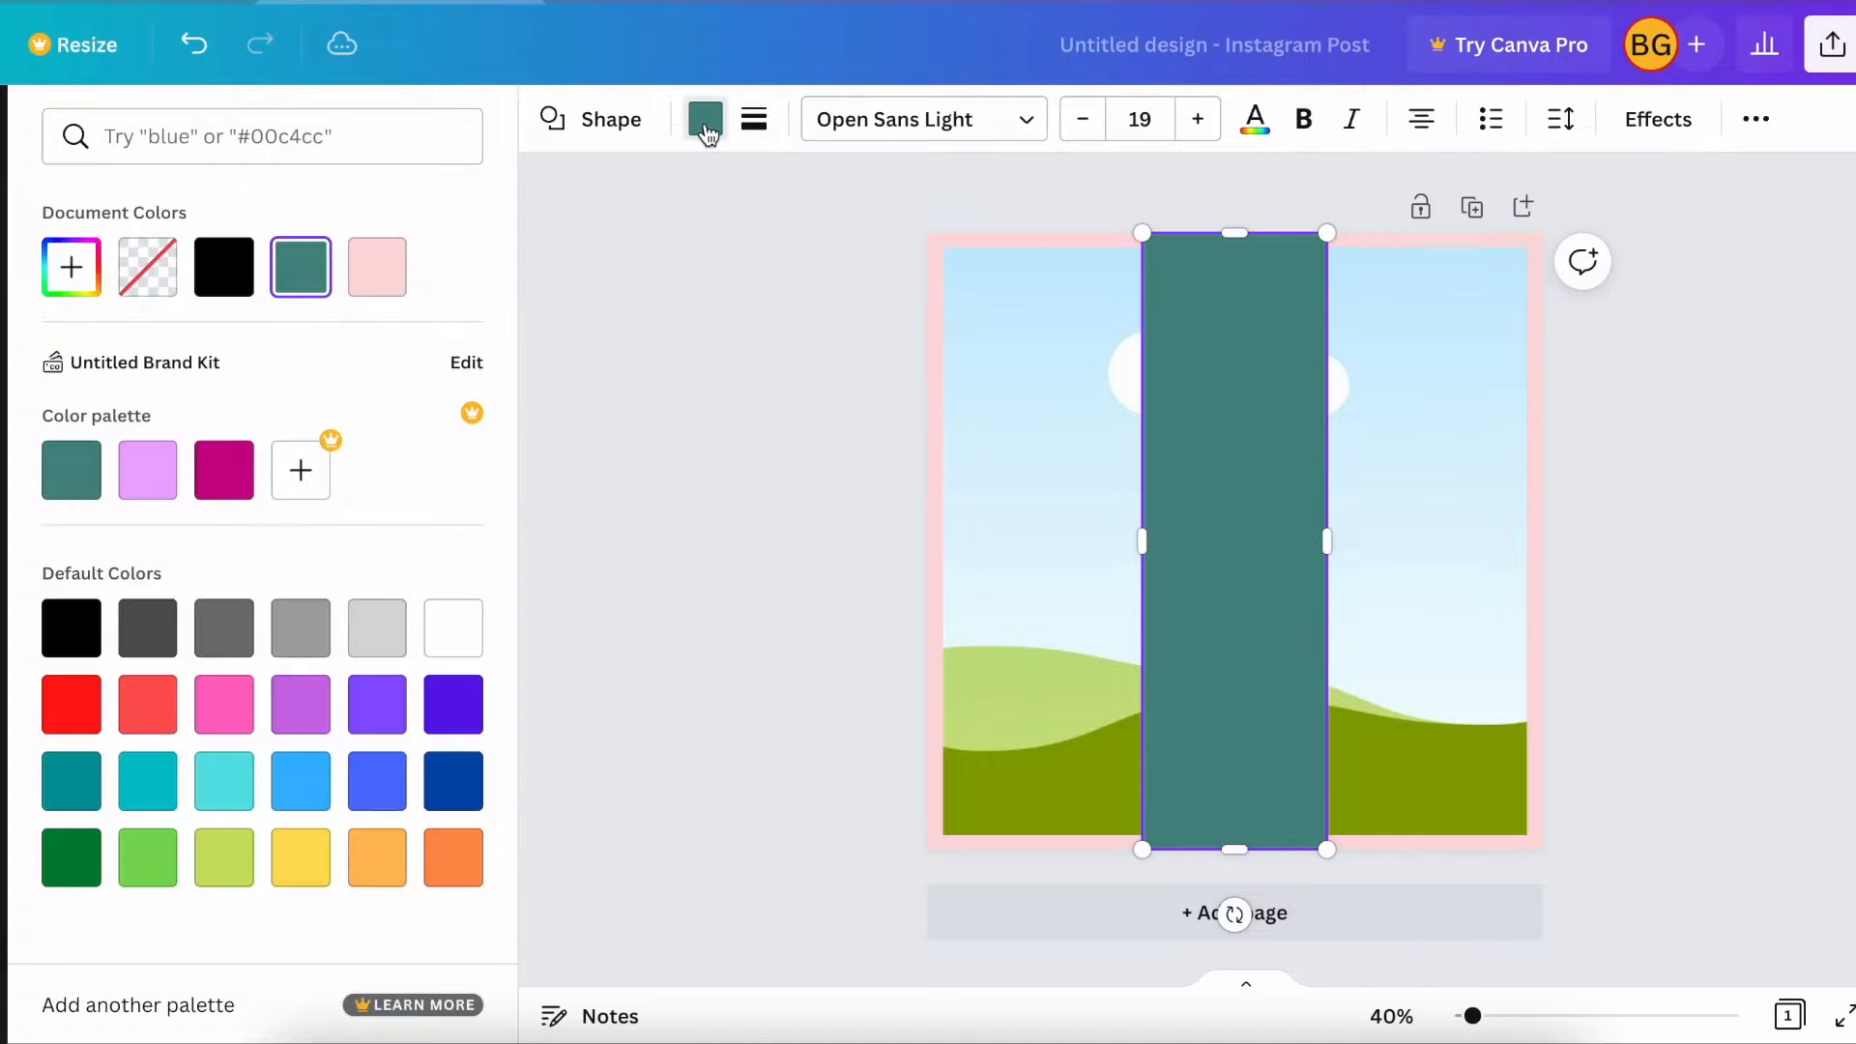
left_click(391, 272)
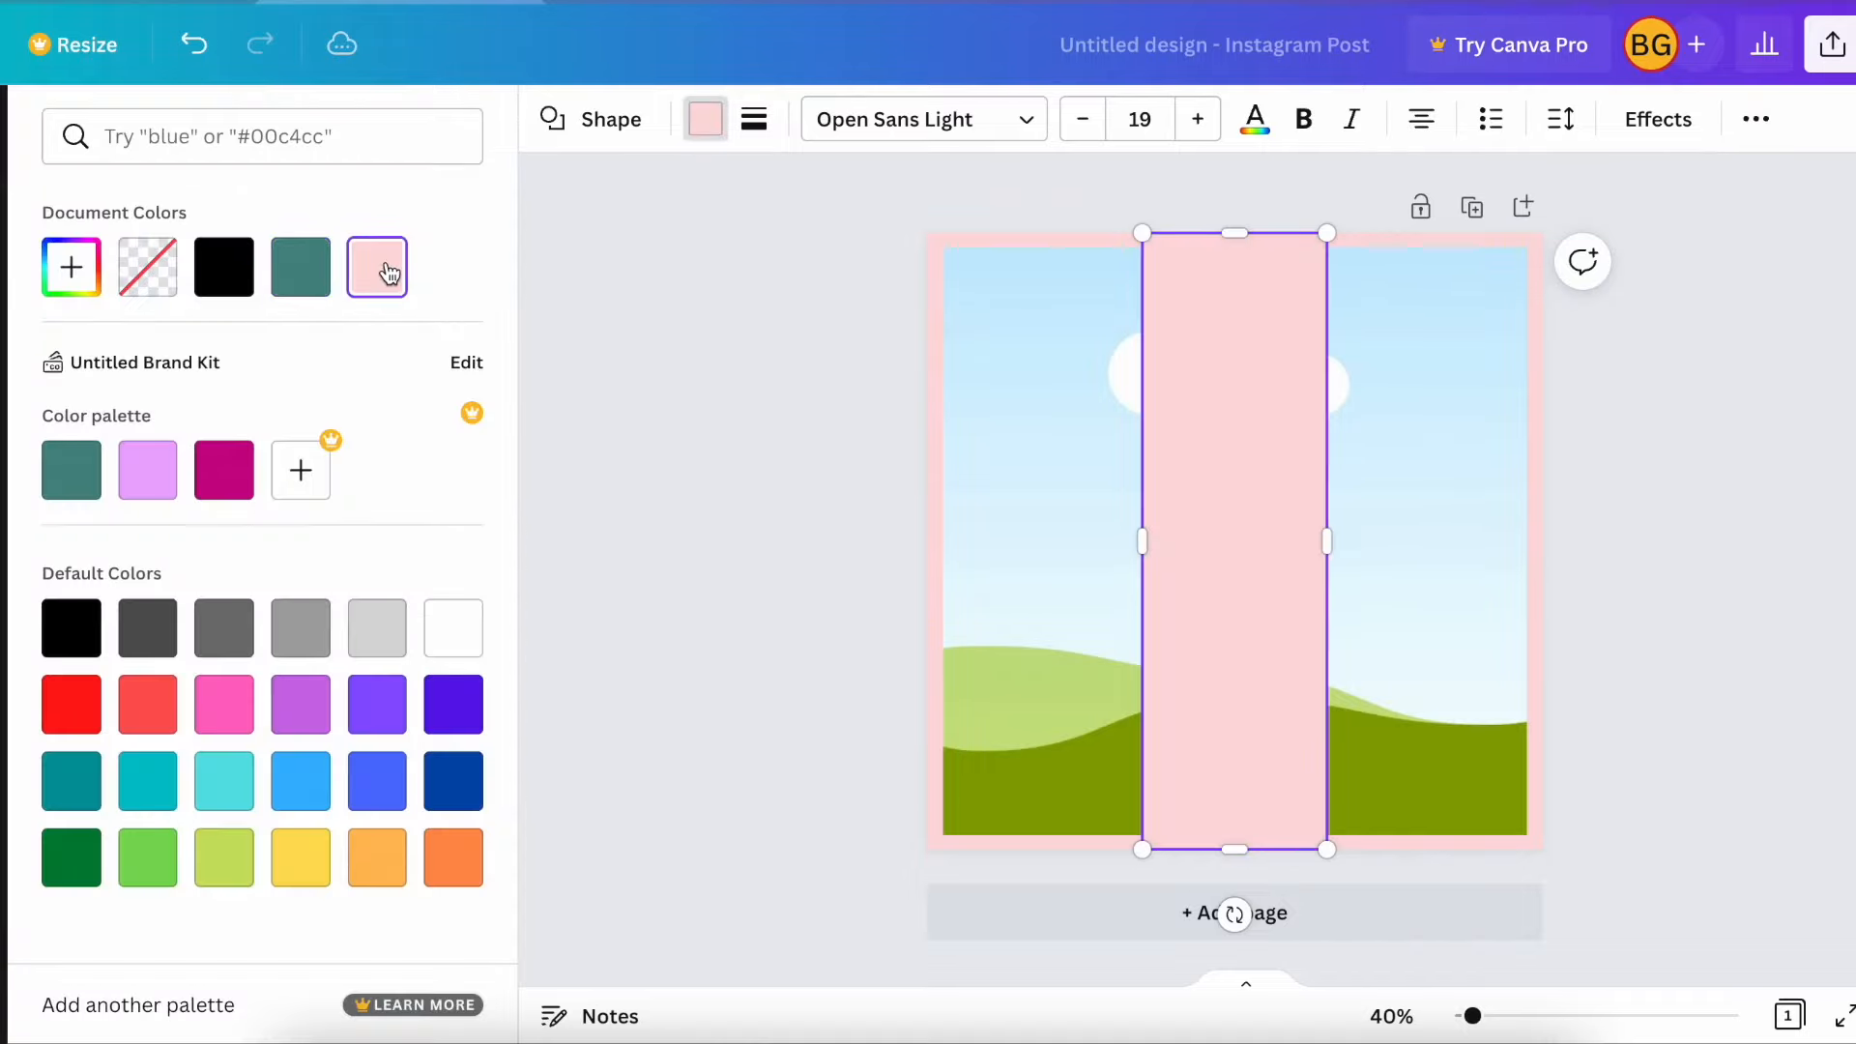
mouse_move(1145, 534)
left_mouse_down()
mouse_move(1068, 522)
mouse_move(1157, 515)
left_mouse_up()
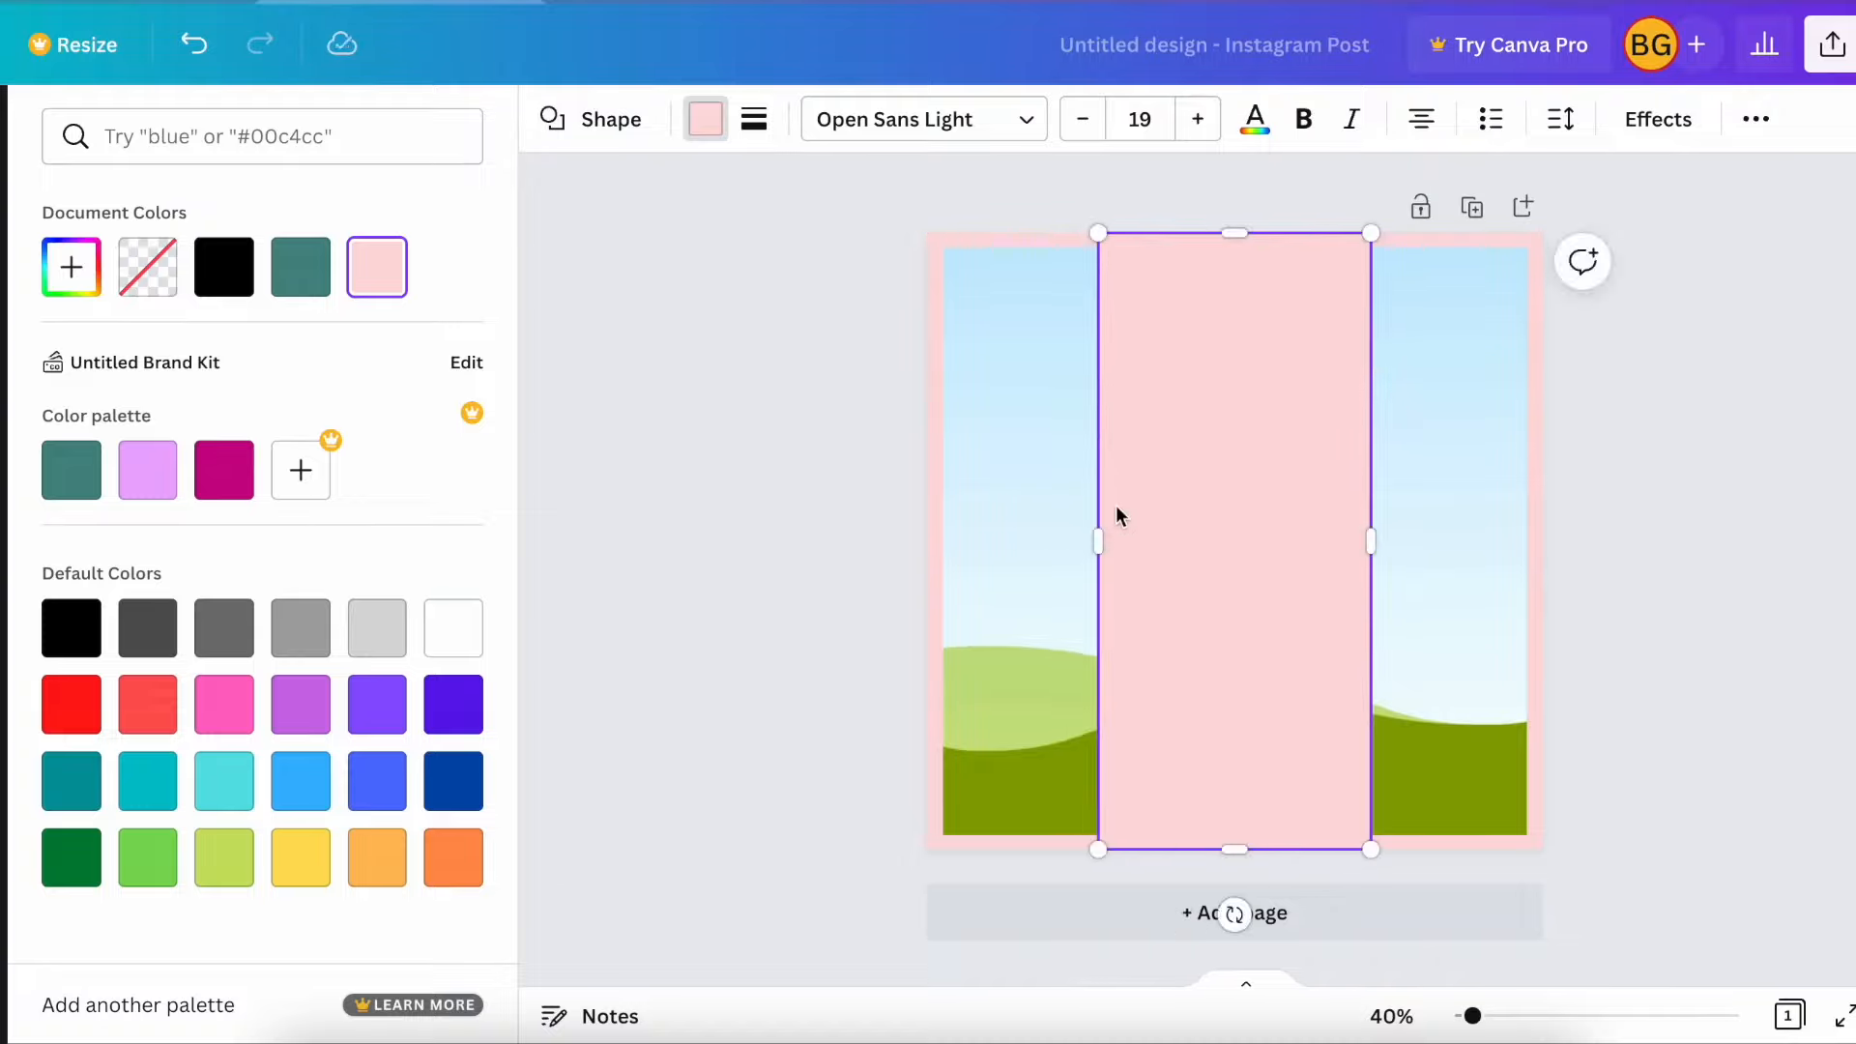
Set the pink rectangle's transparency to 50
left_click(1755, 119)
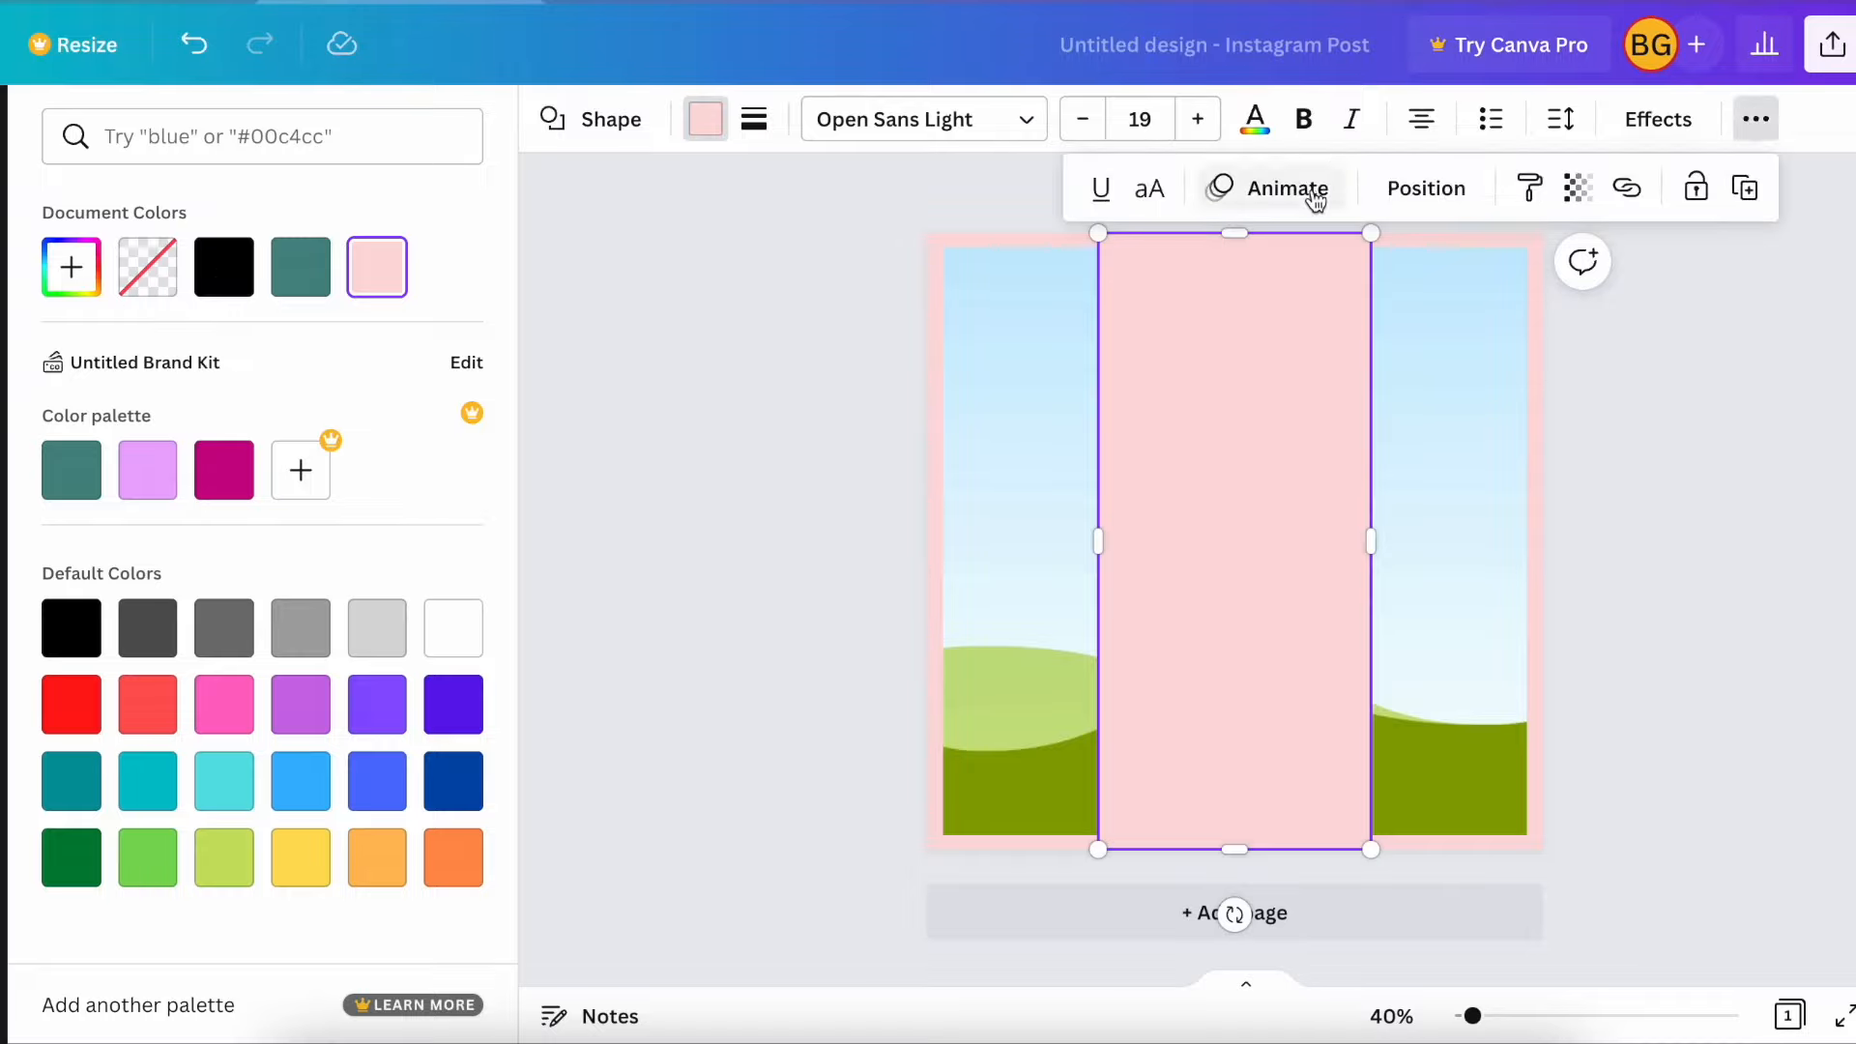
left_click(1573, 198)
left_click(1423, 304)
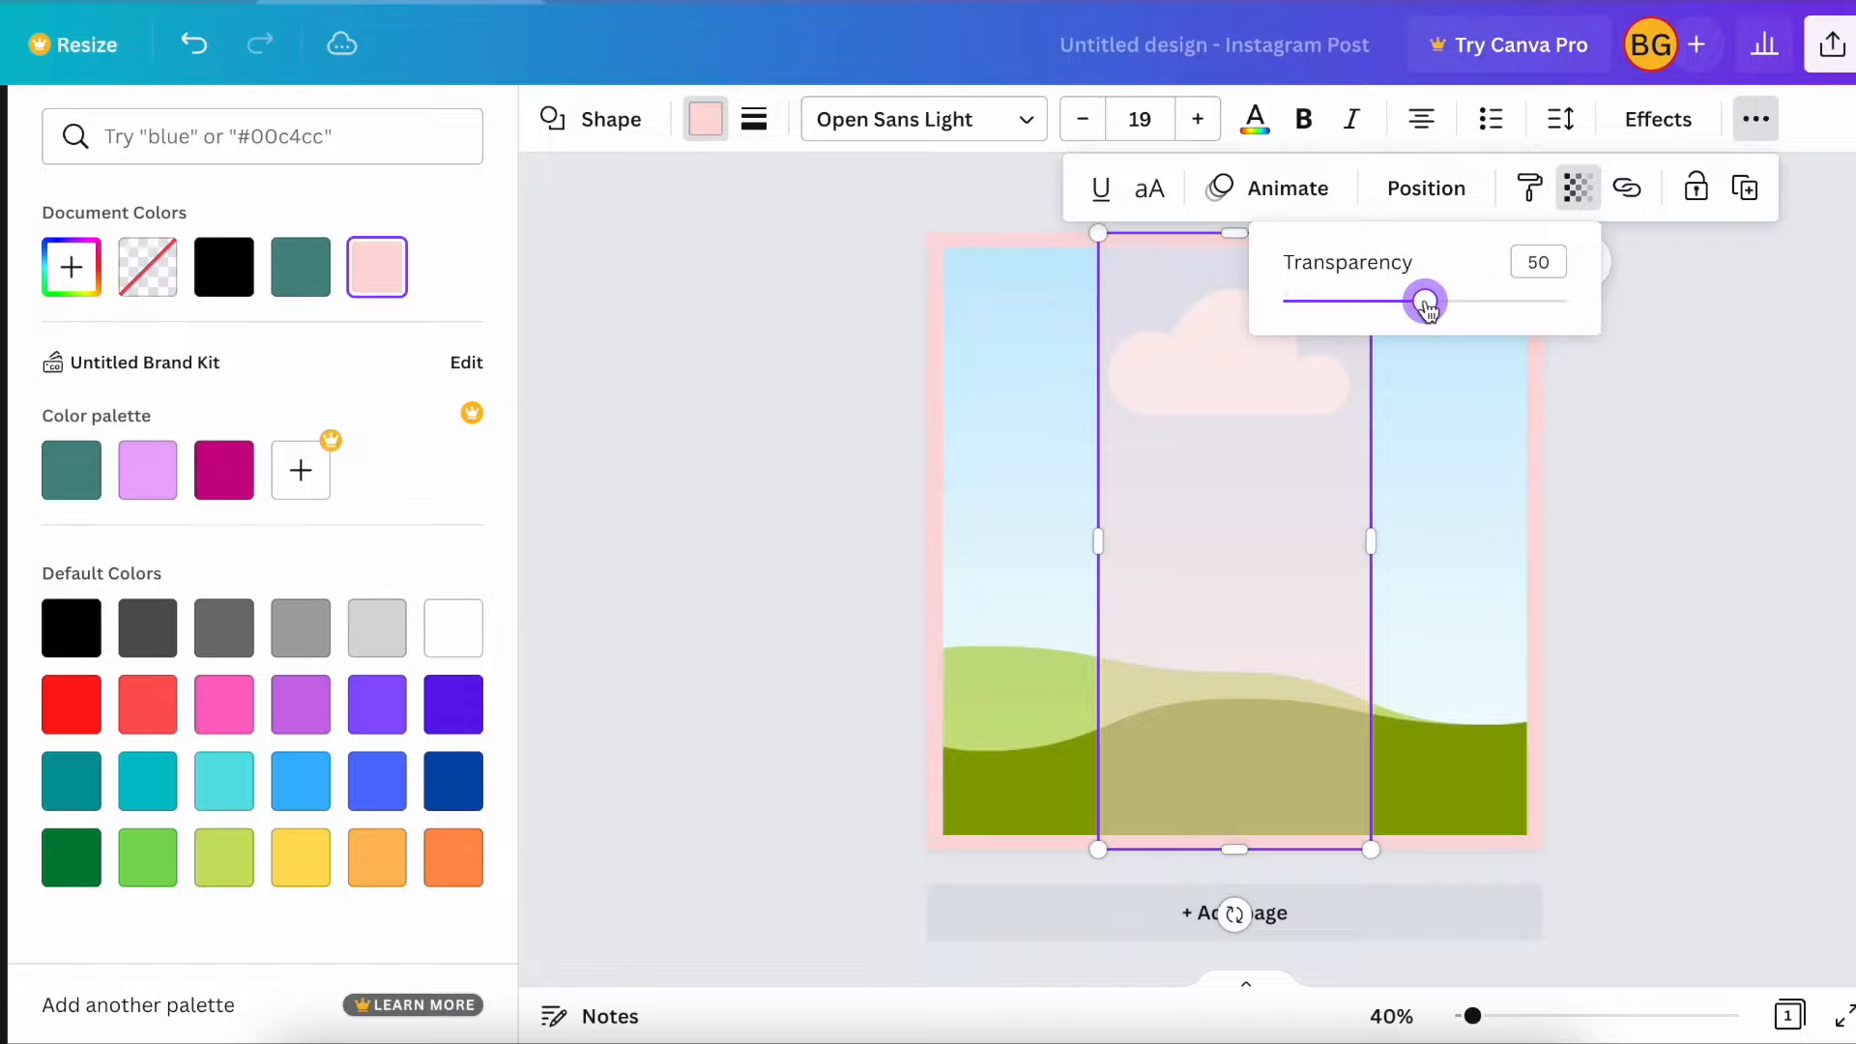
left_click(657, 489)
Add a heading that reads "Branding ideas to try", with each word on its own line
left_click(2, 443)
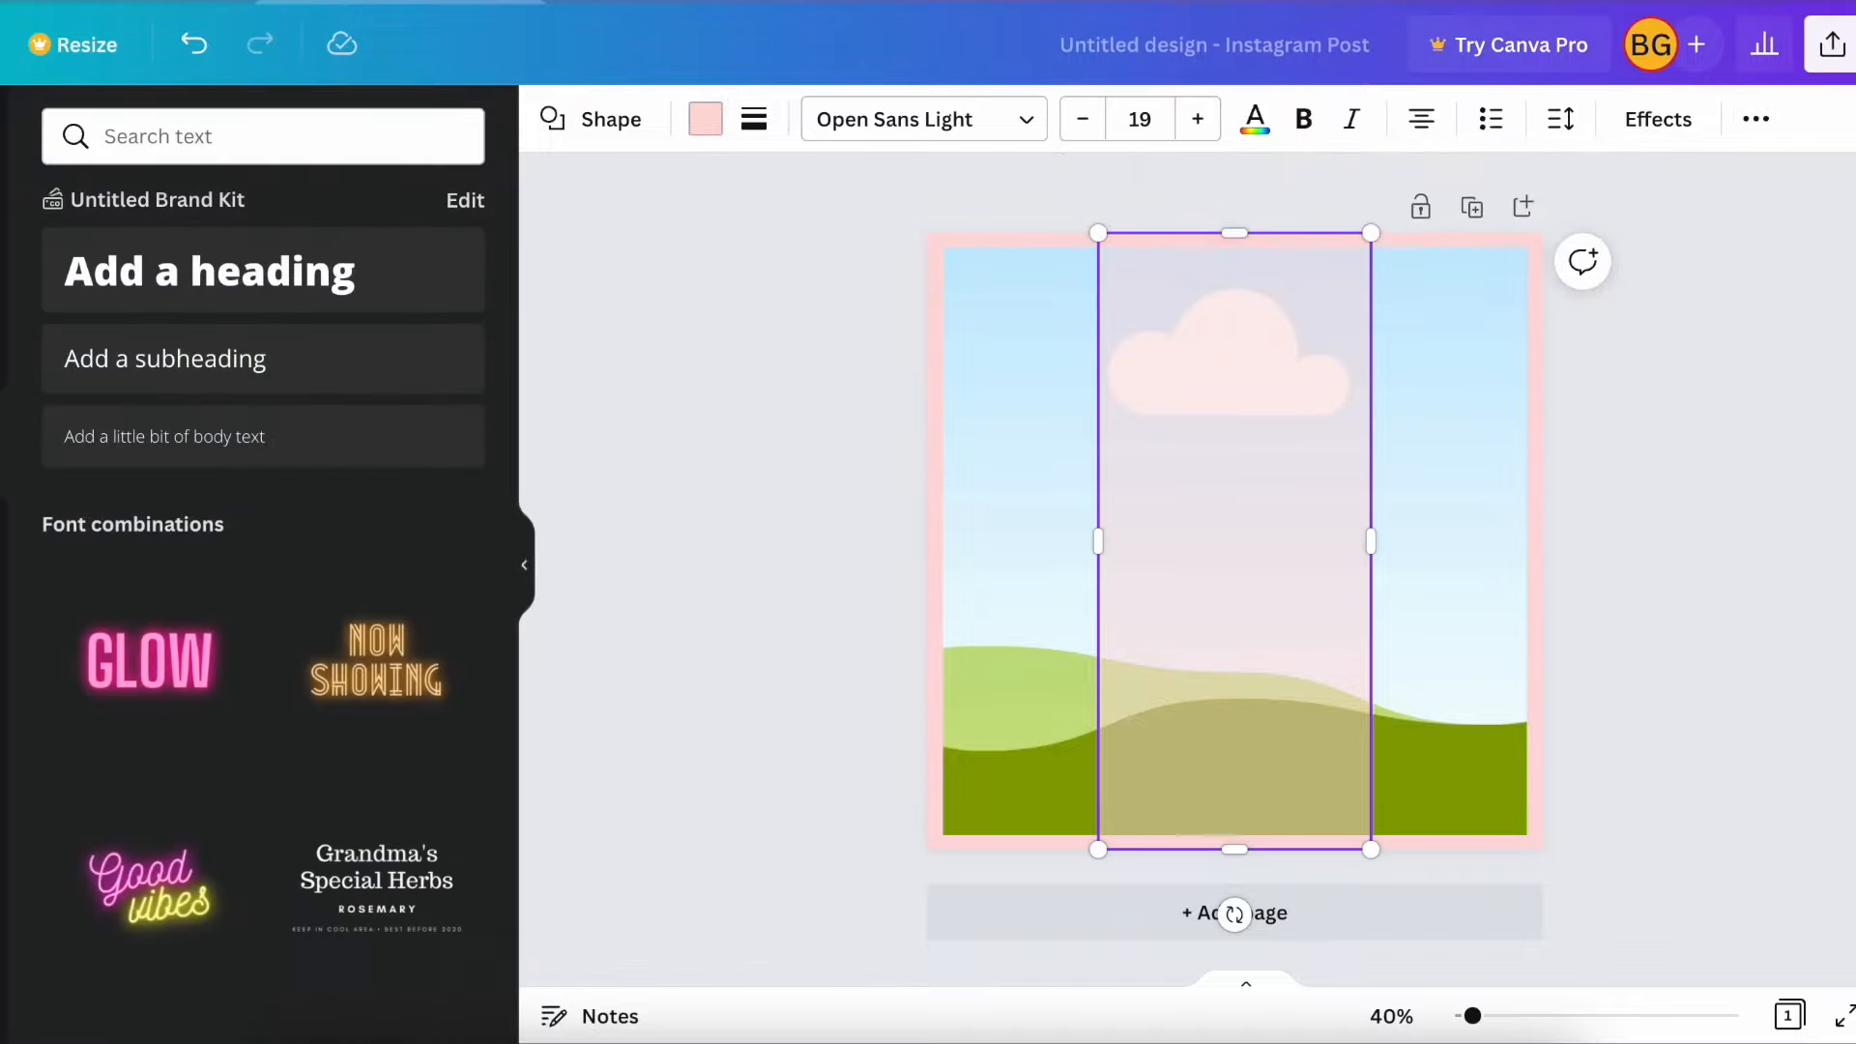
left_click(315, 281)
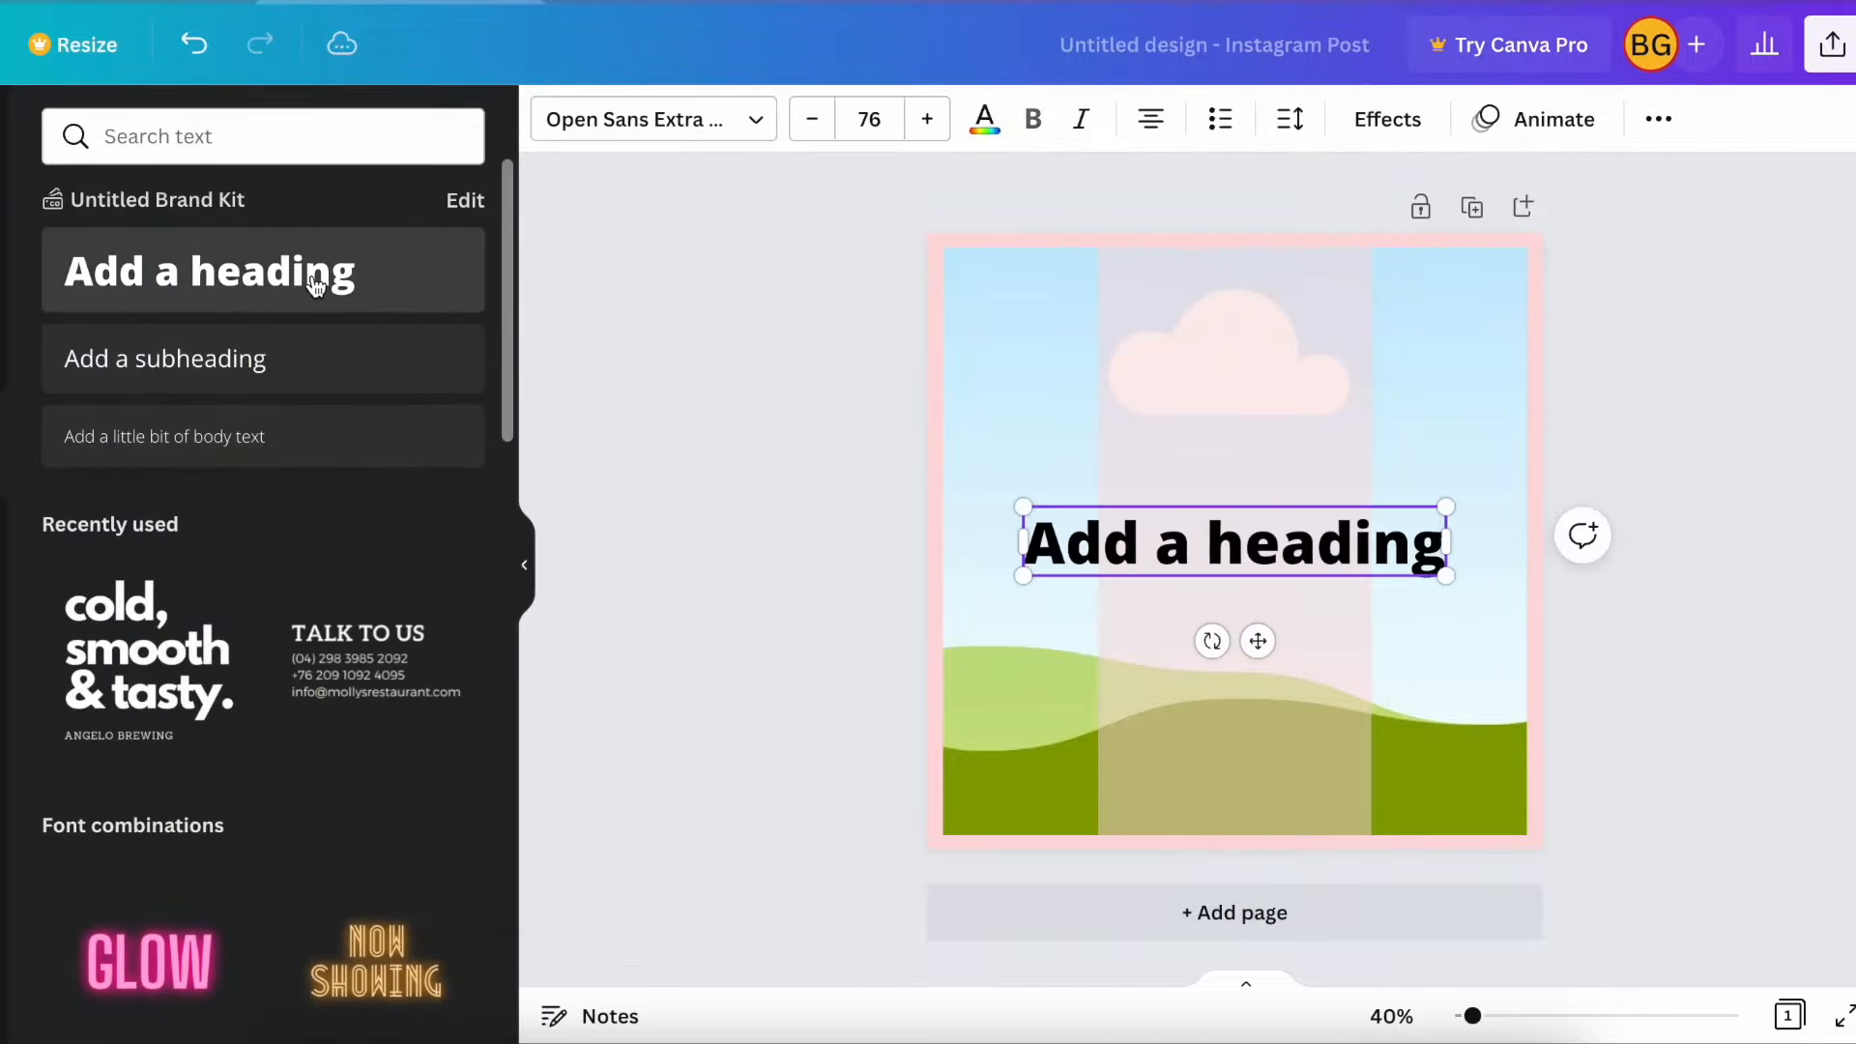
double_click(1283, 545)
type("br")
key("BackSpace")
key("BackSpace")
type("Branding")
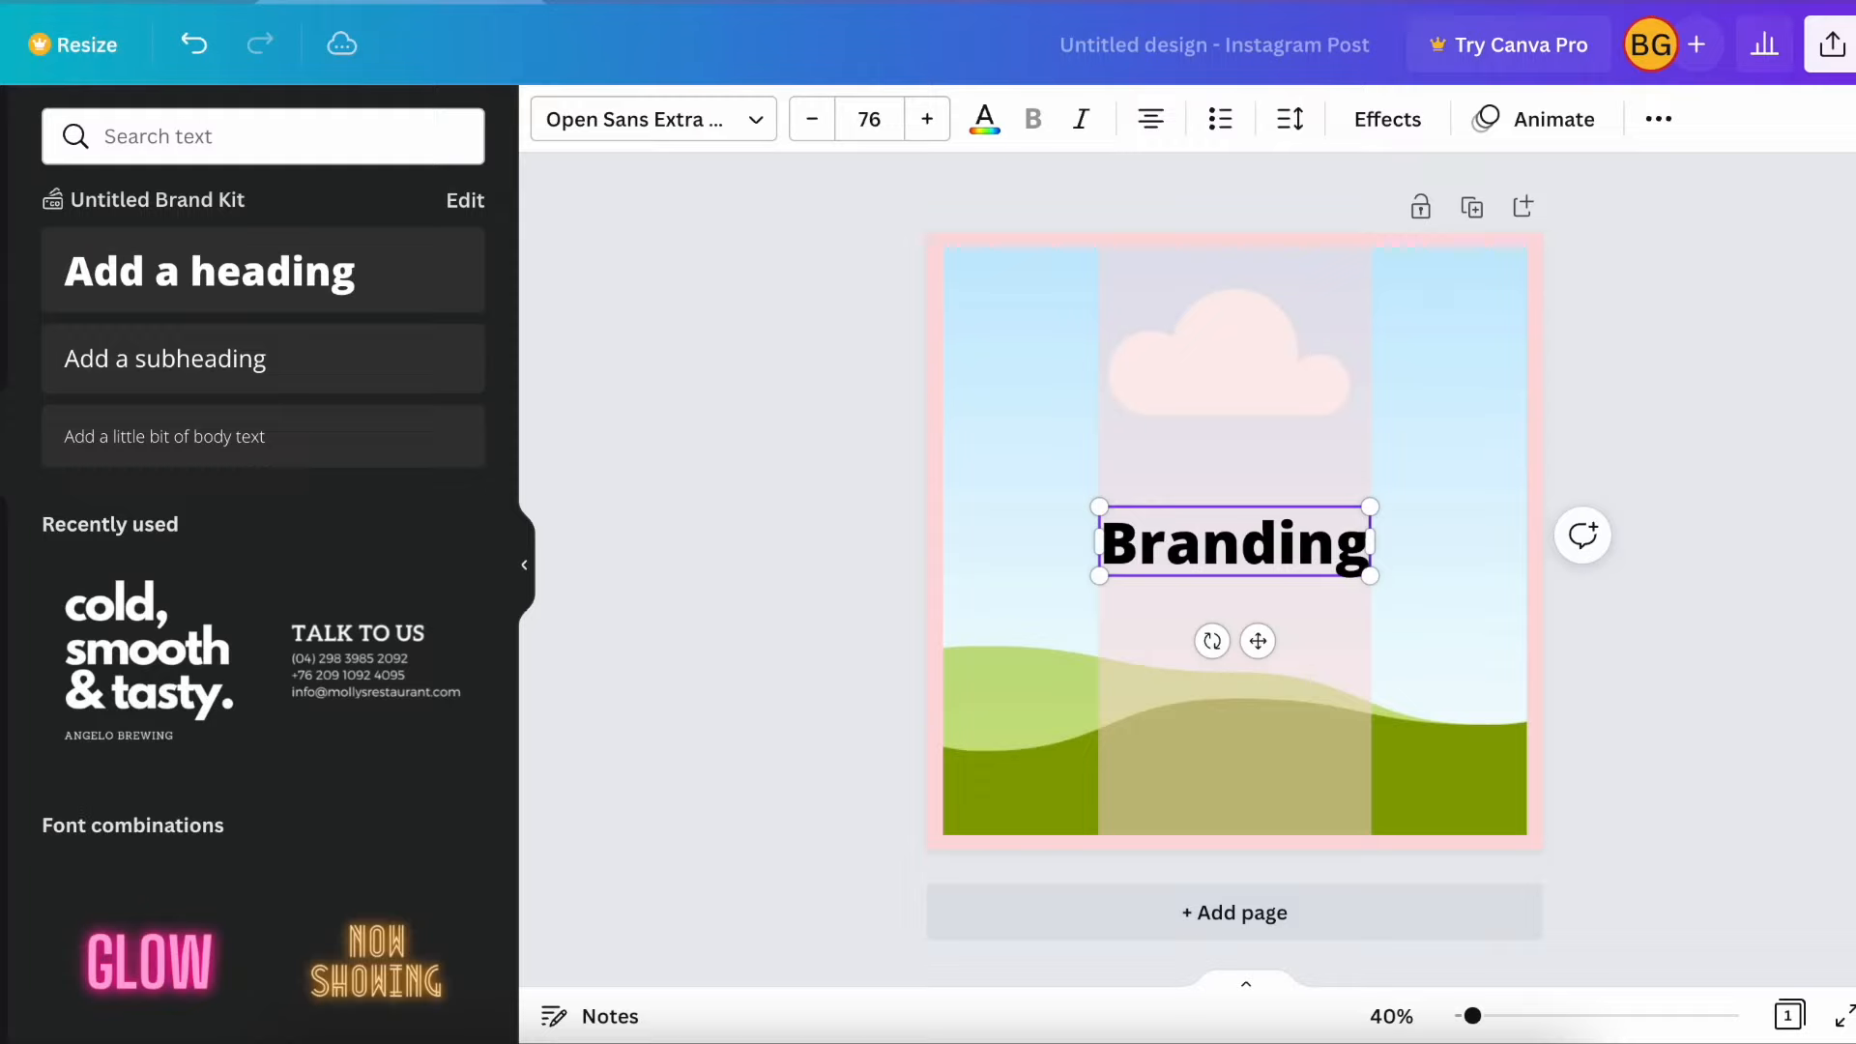
key("Return")
type("ideas")
key("Return")
type("to")
key("Return")
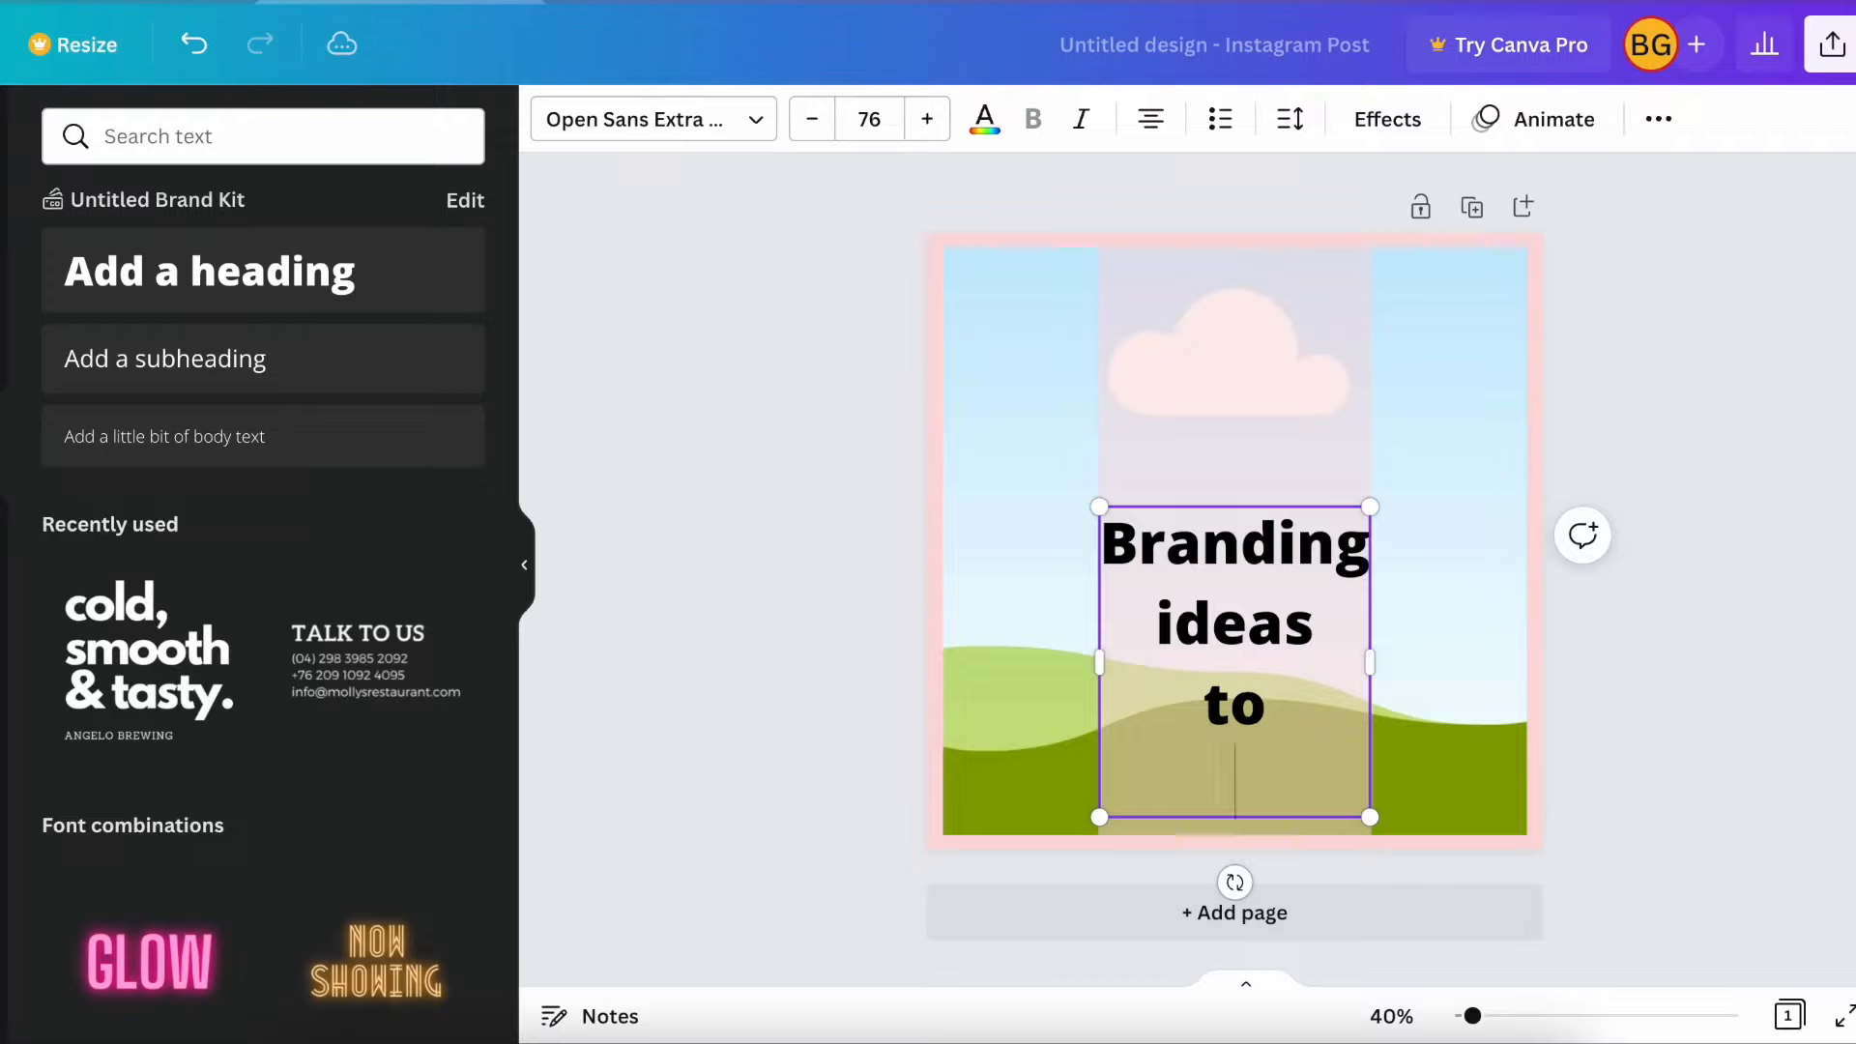
type("try")
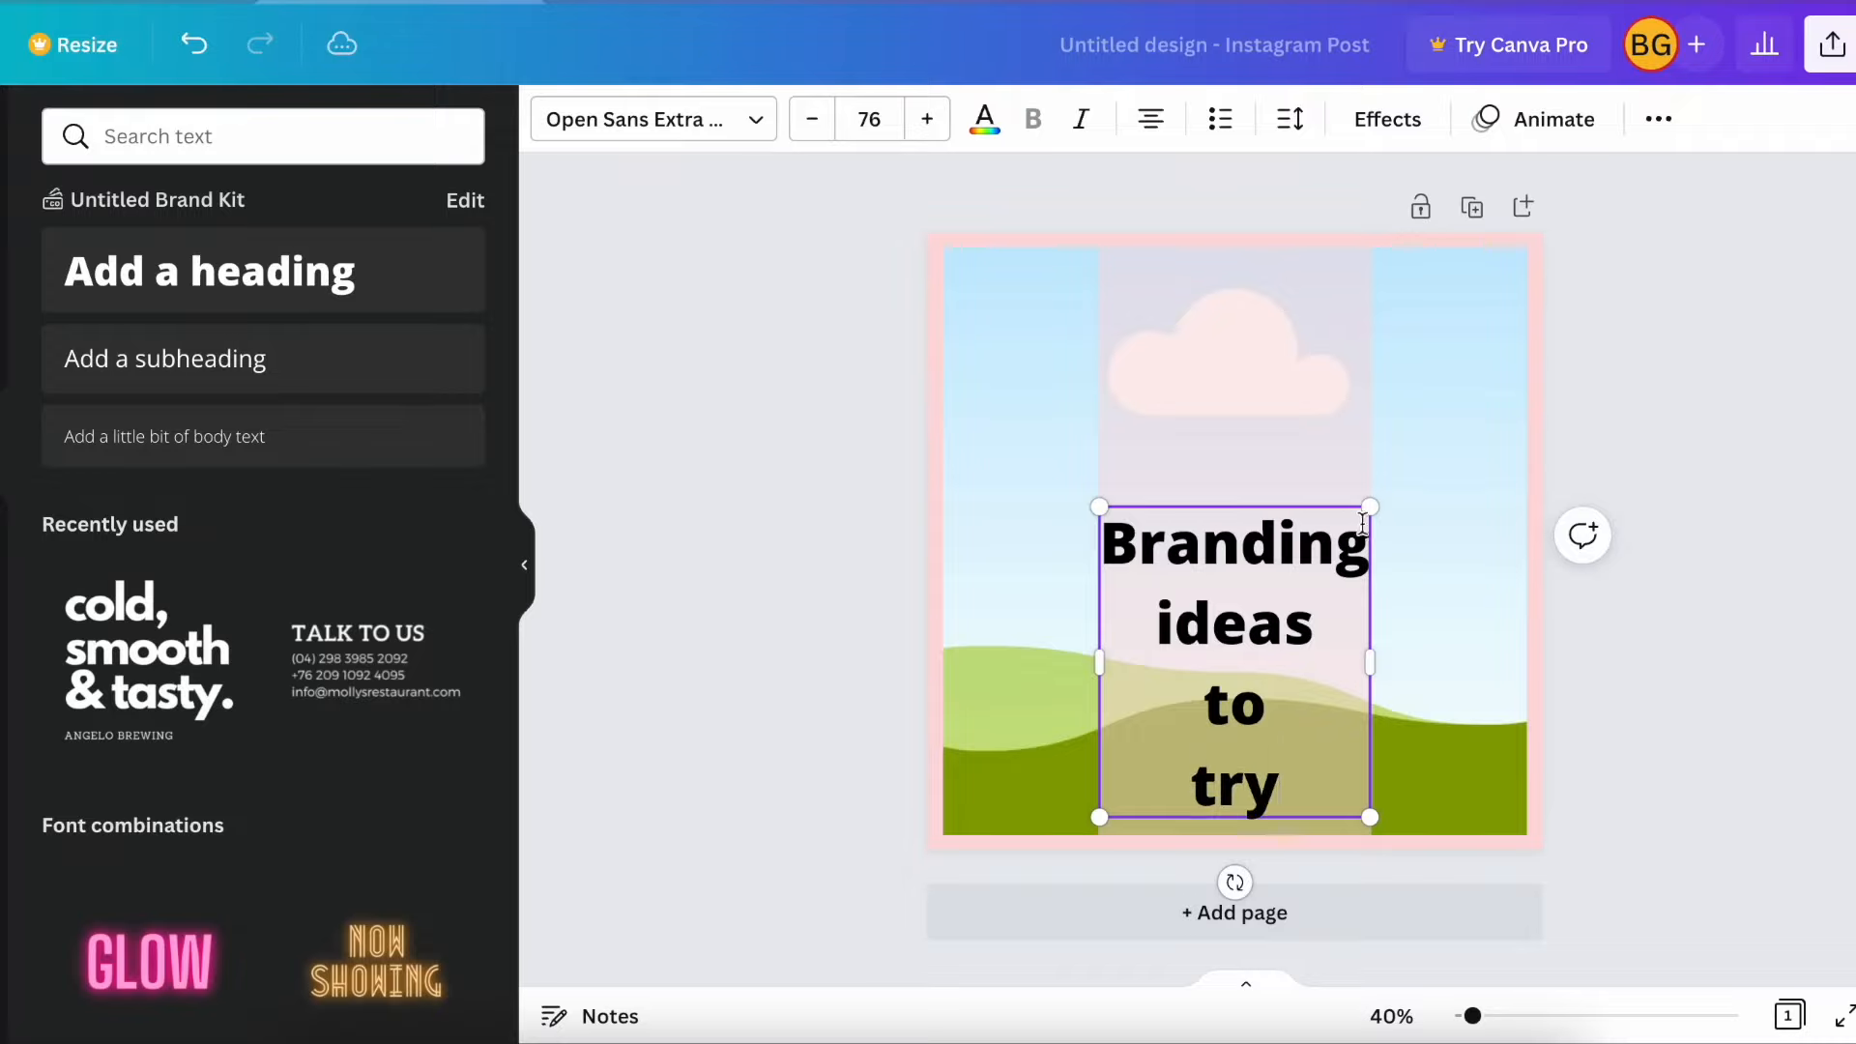
Scale the heading down to font size 55 and widen its text box to match the pink strip
left_click_drag(1370, 506, 1295, 592)
left_click(1226, 739)
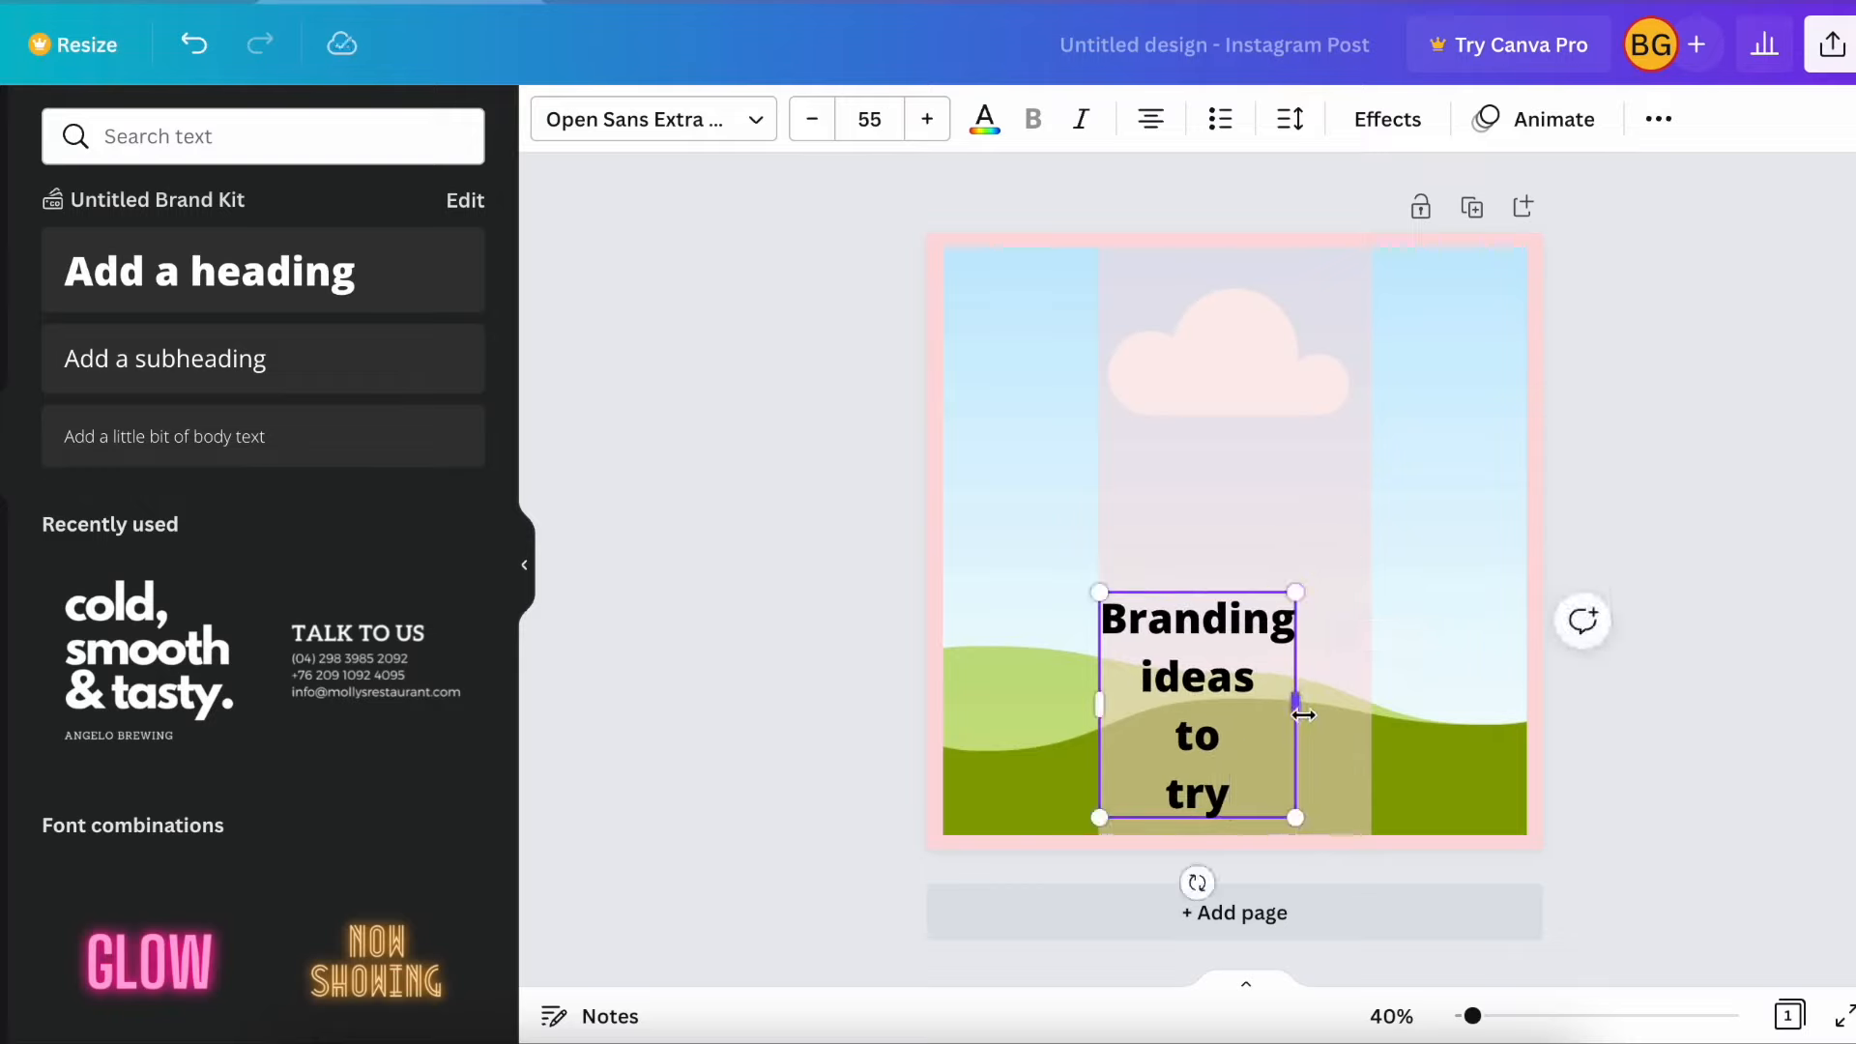
left_click_drag(1296, 707, 1371, 707)
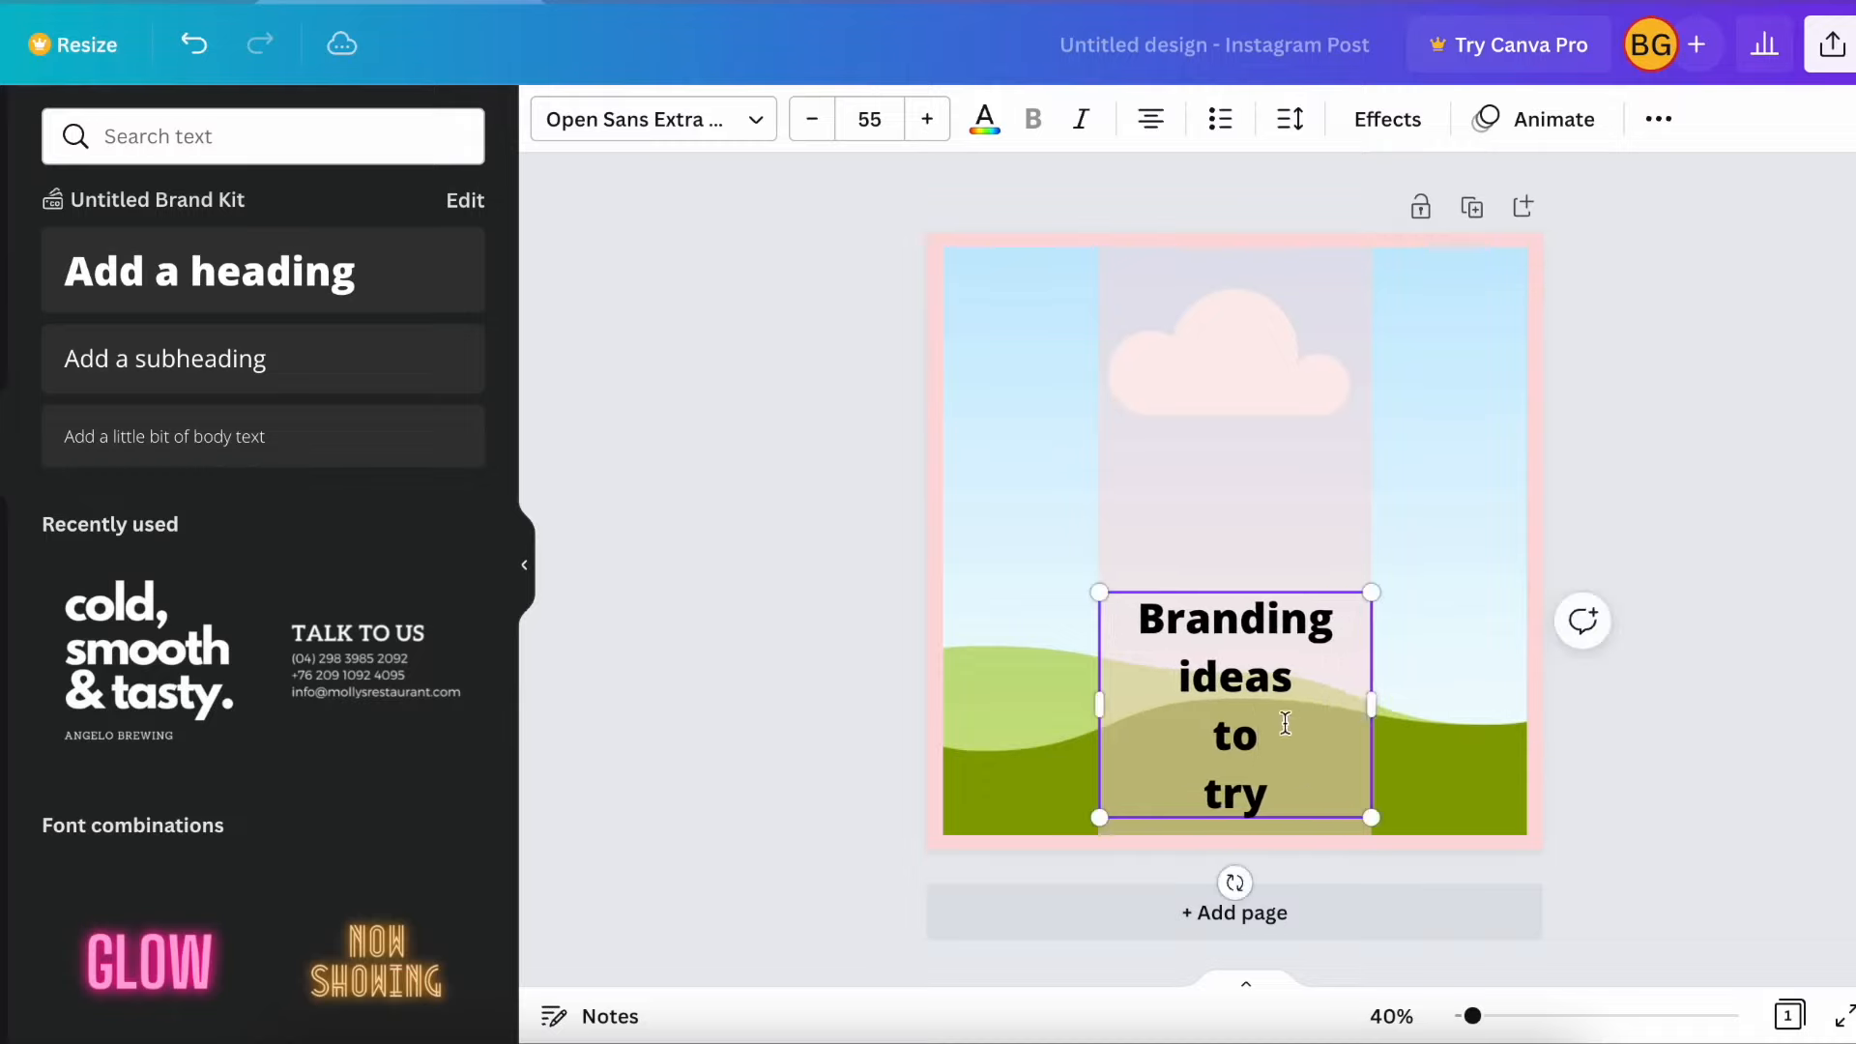
Join "to" and "try" on one line and move the heading up into the upper half of the pink strip
left_click(1200, 795)
key("BackSpace")
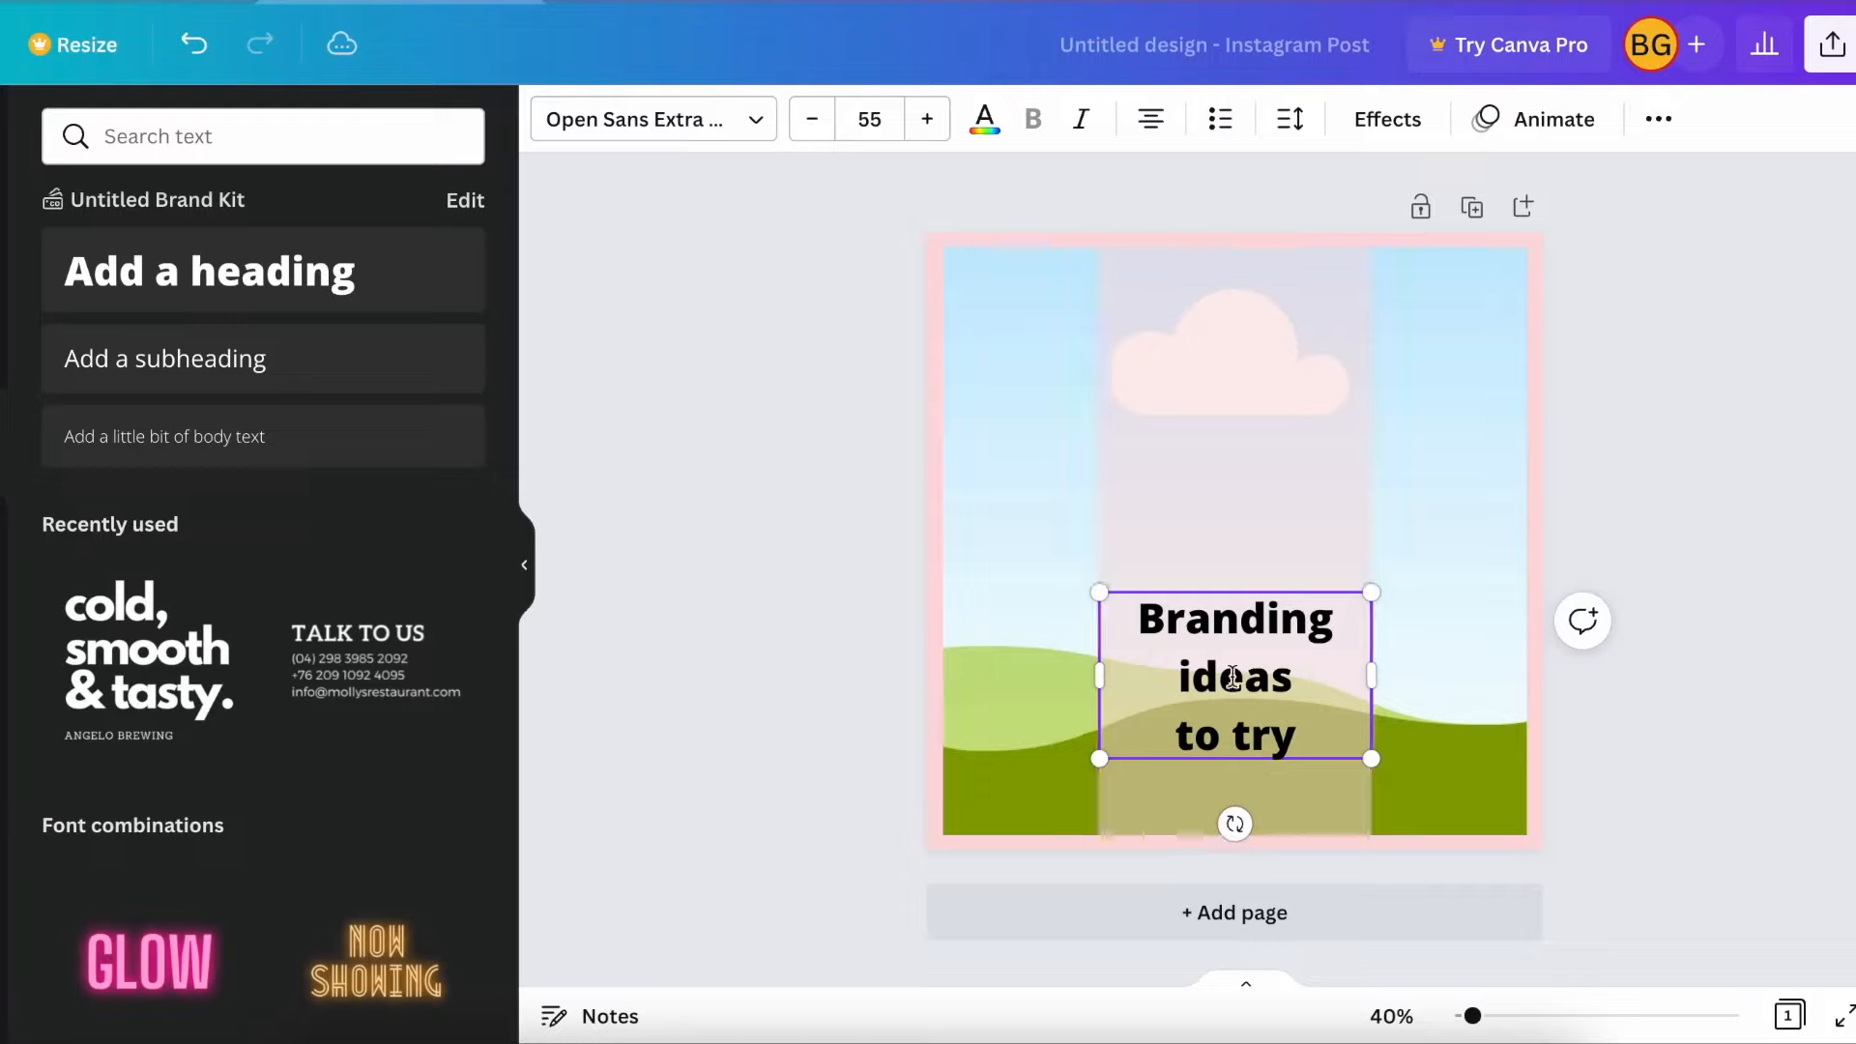
left_click(1081, 627)
left_click_drag(1189, 618, 1199, 474)
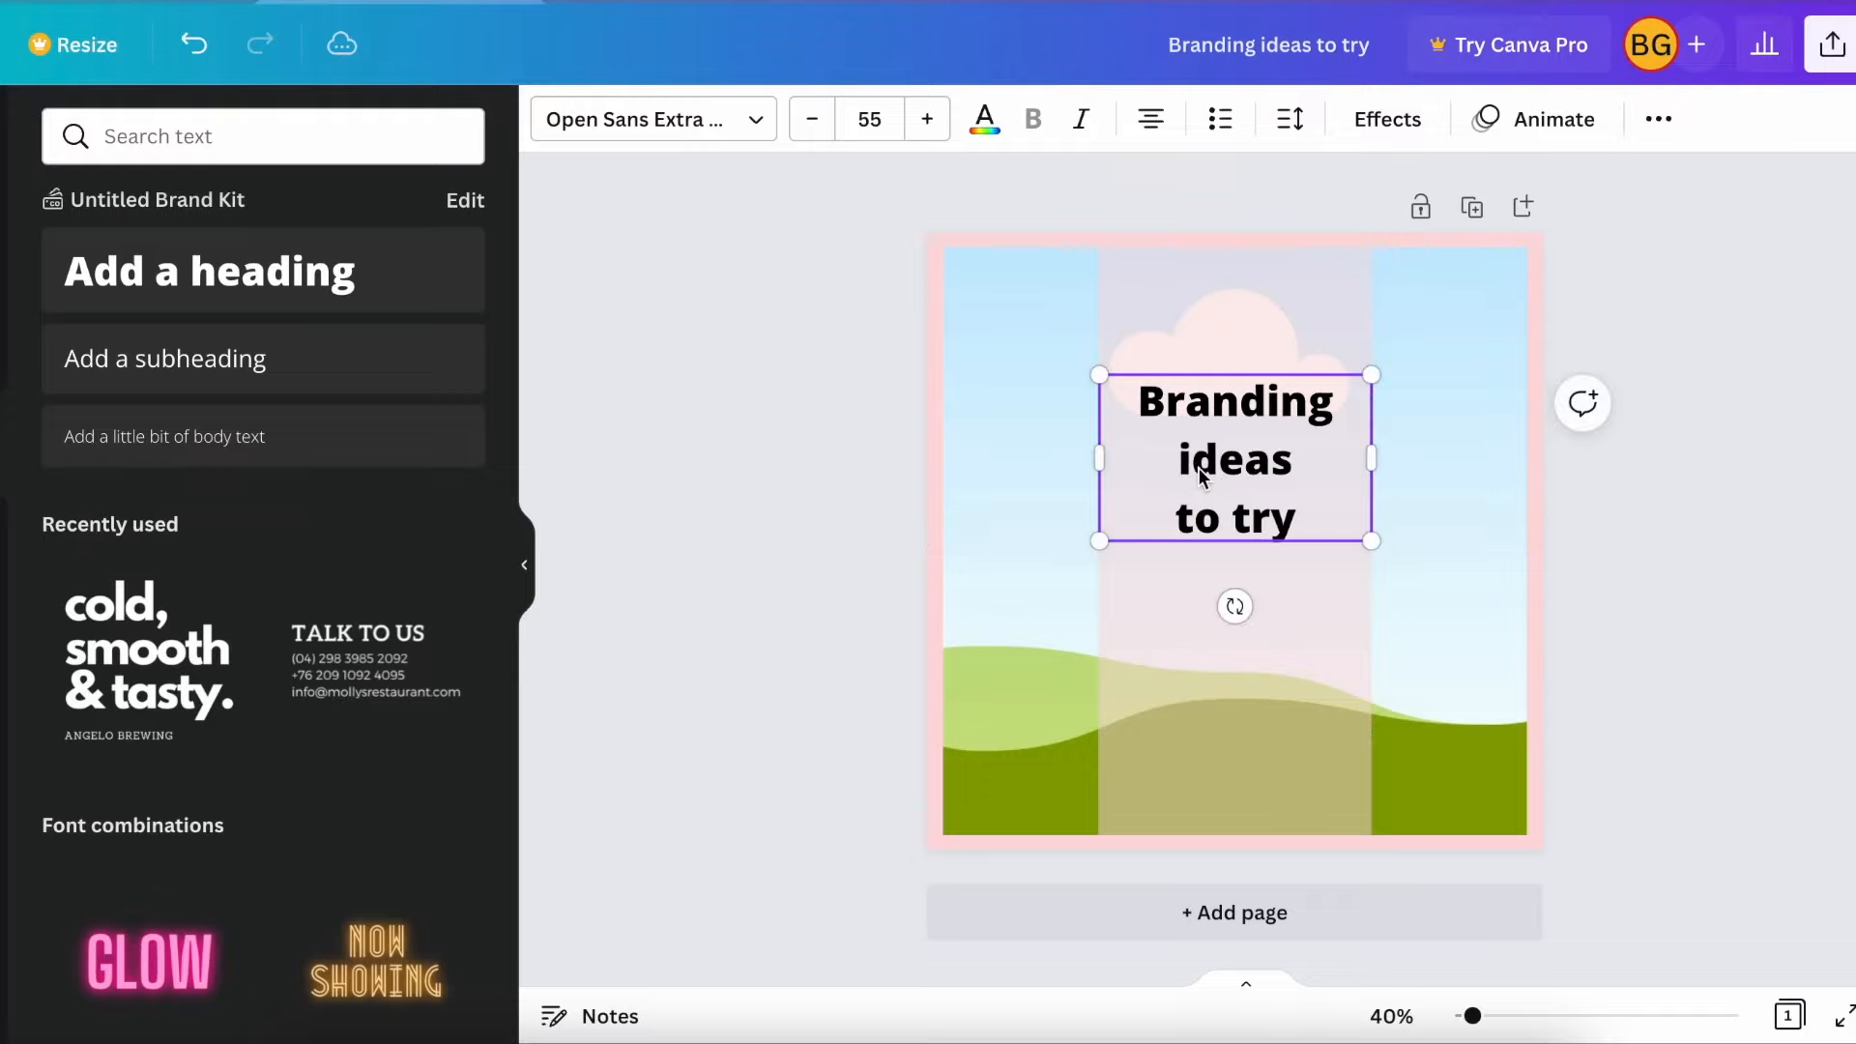
left_click_drag(1199, 471, 1207, 471)
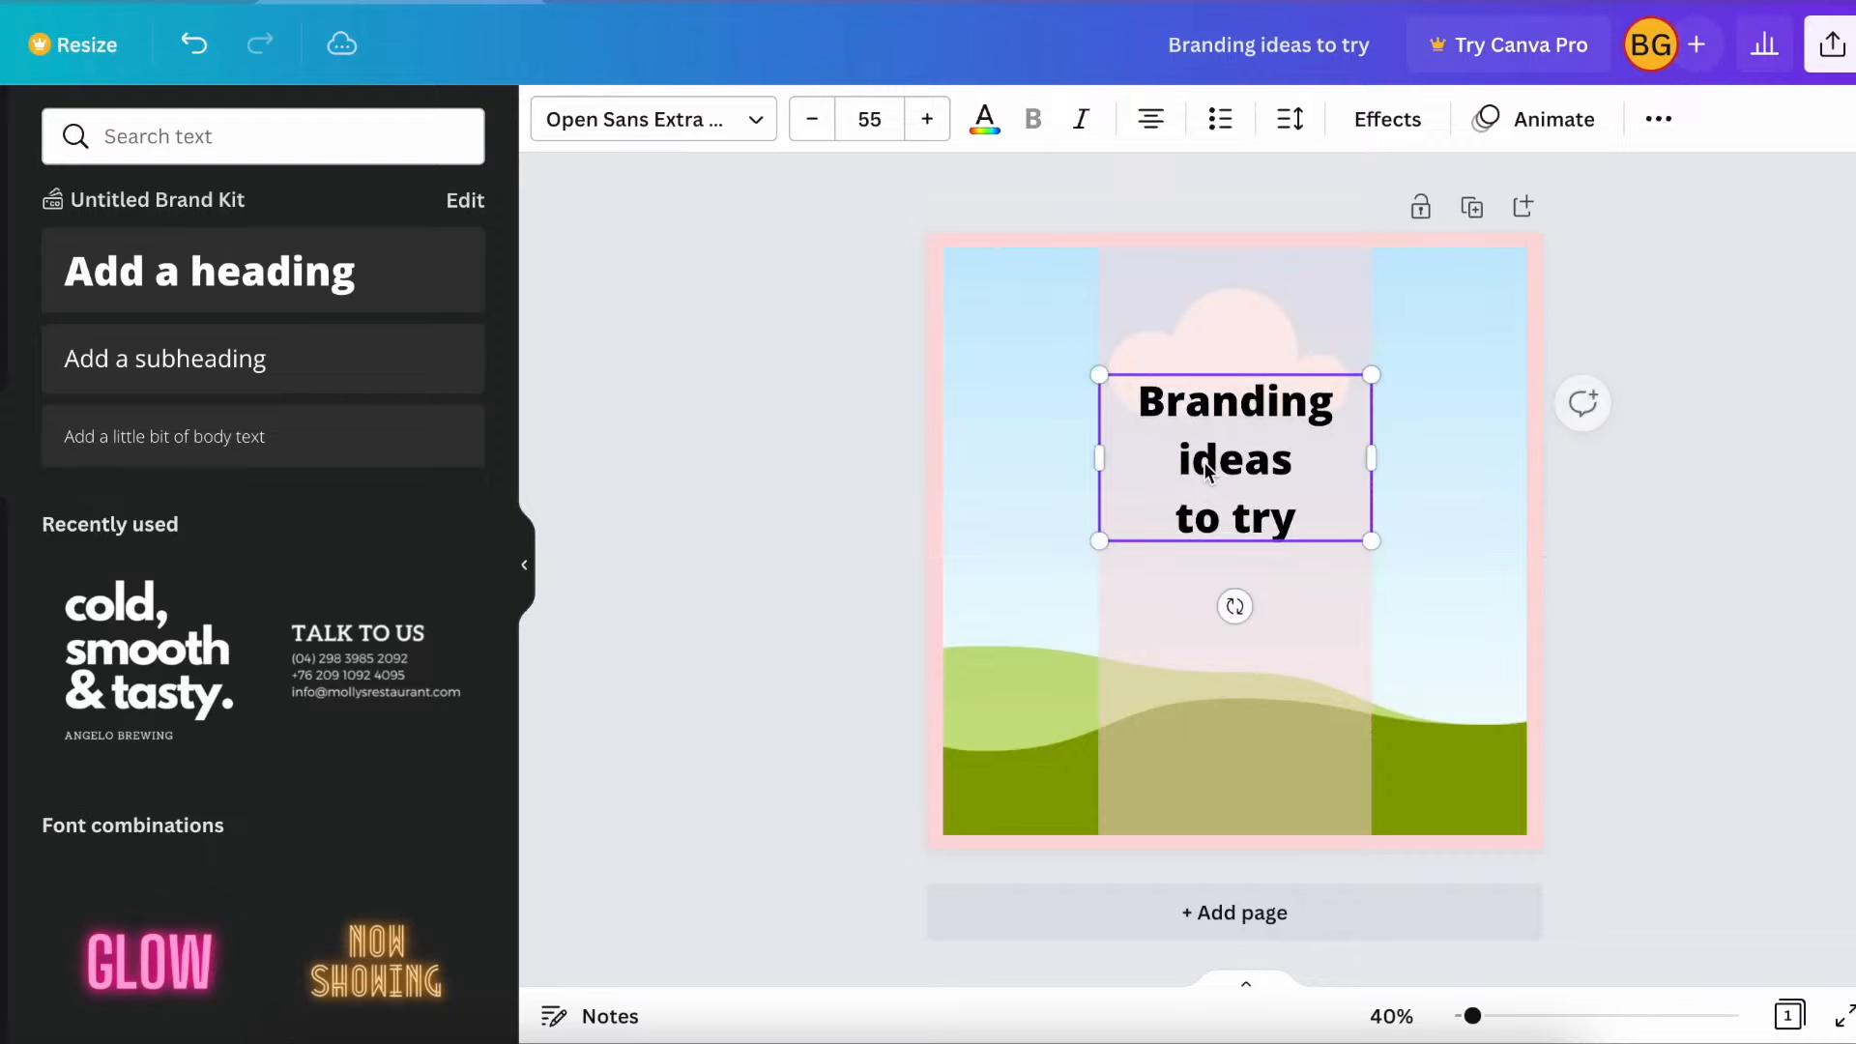
Change the heading's font to Agrandir Wide
left_click(755, 135)
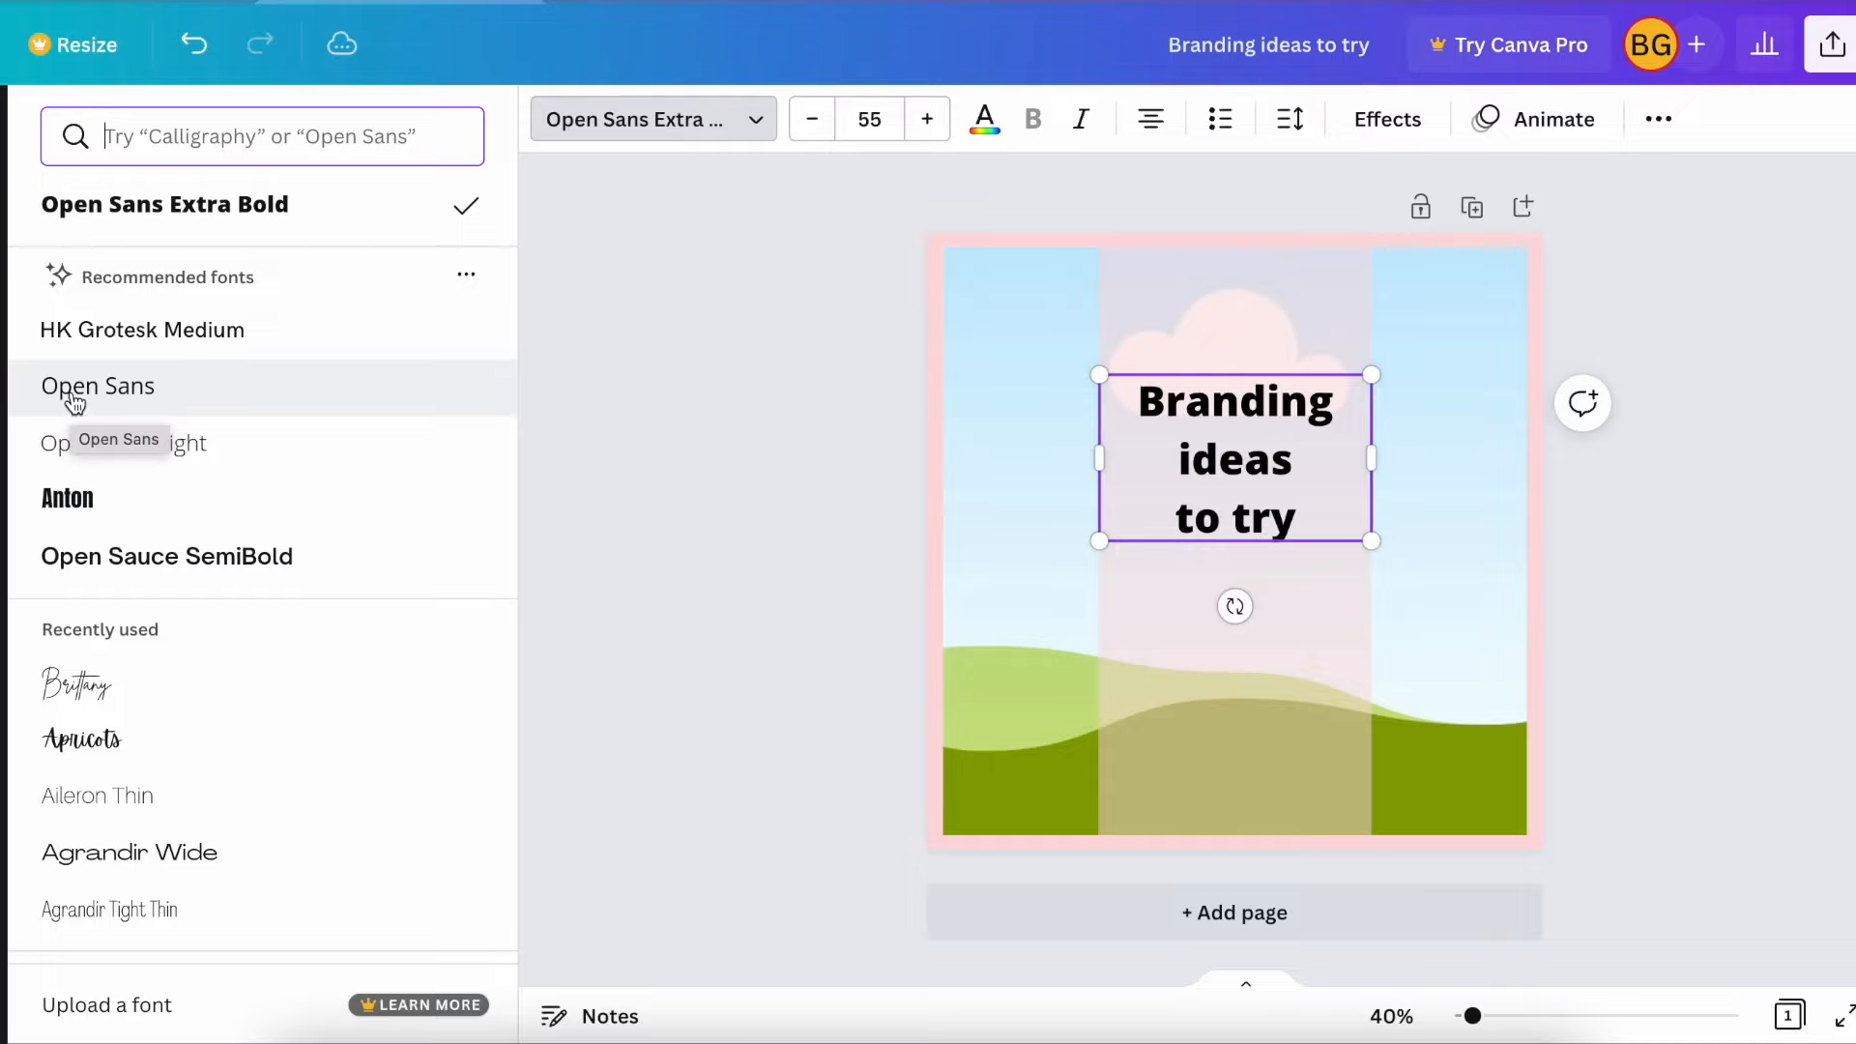
scroll(125, 699, "down", 5)
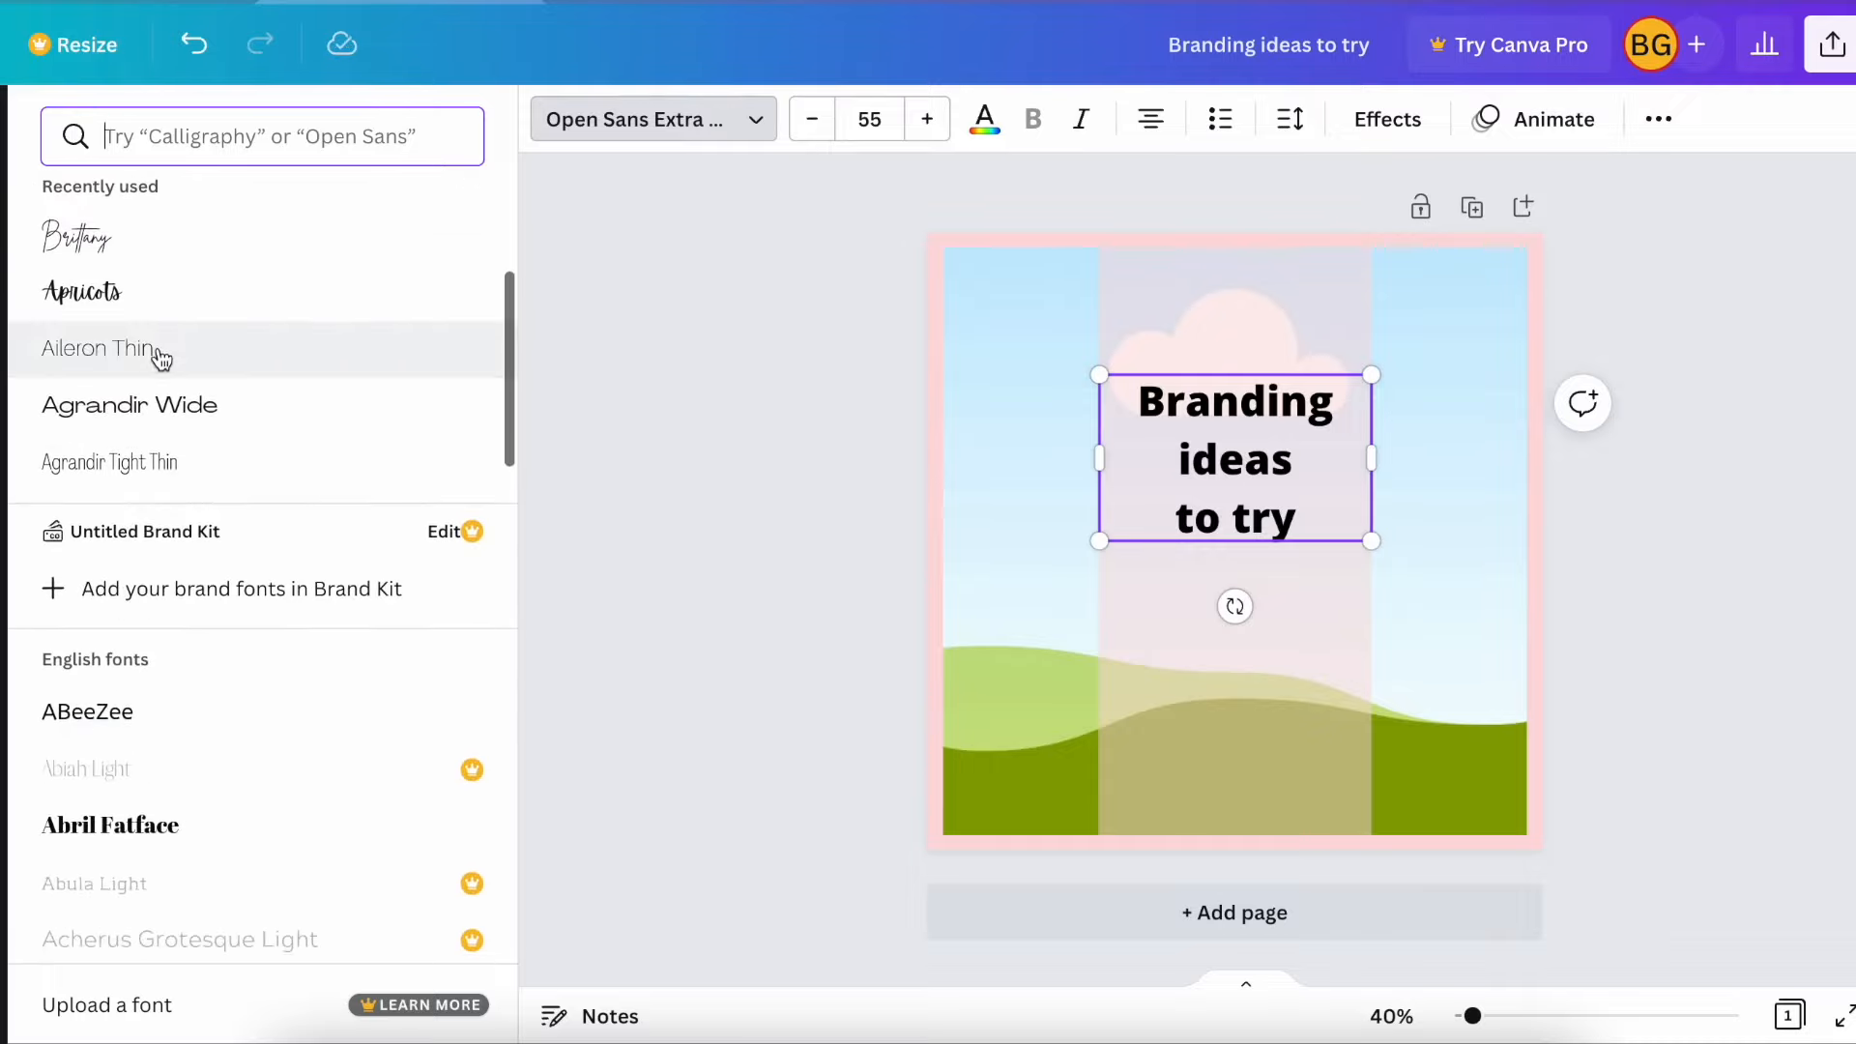
left_click(162, 419)
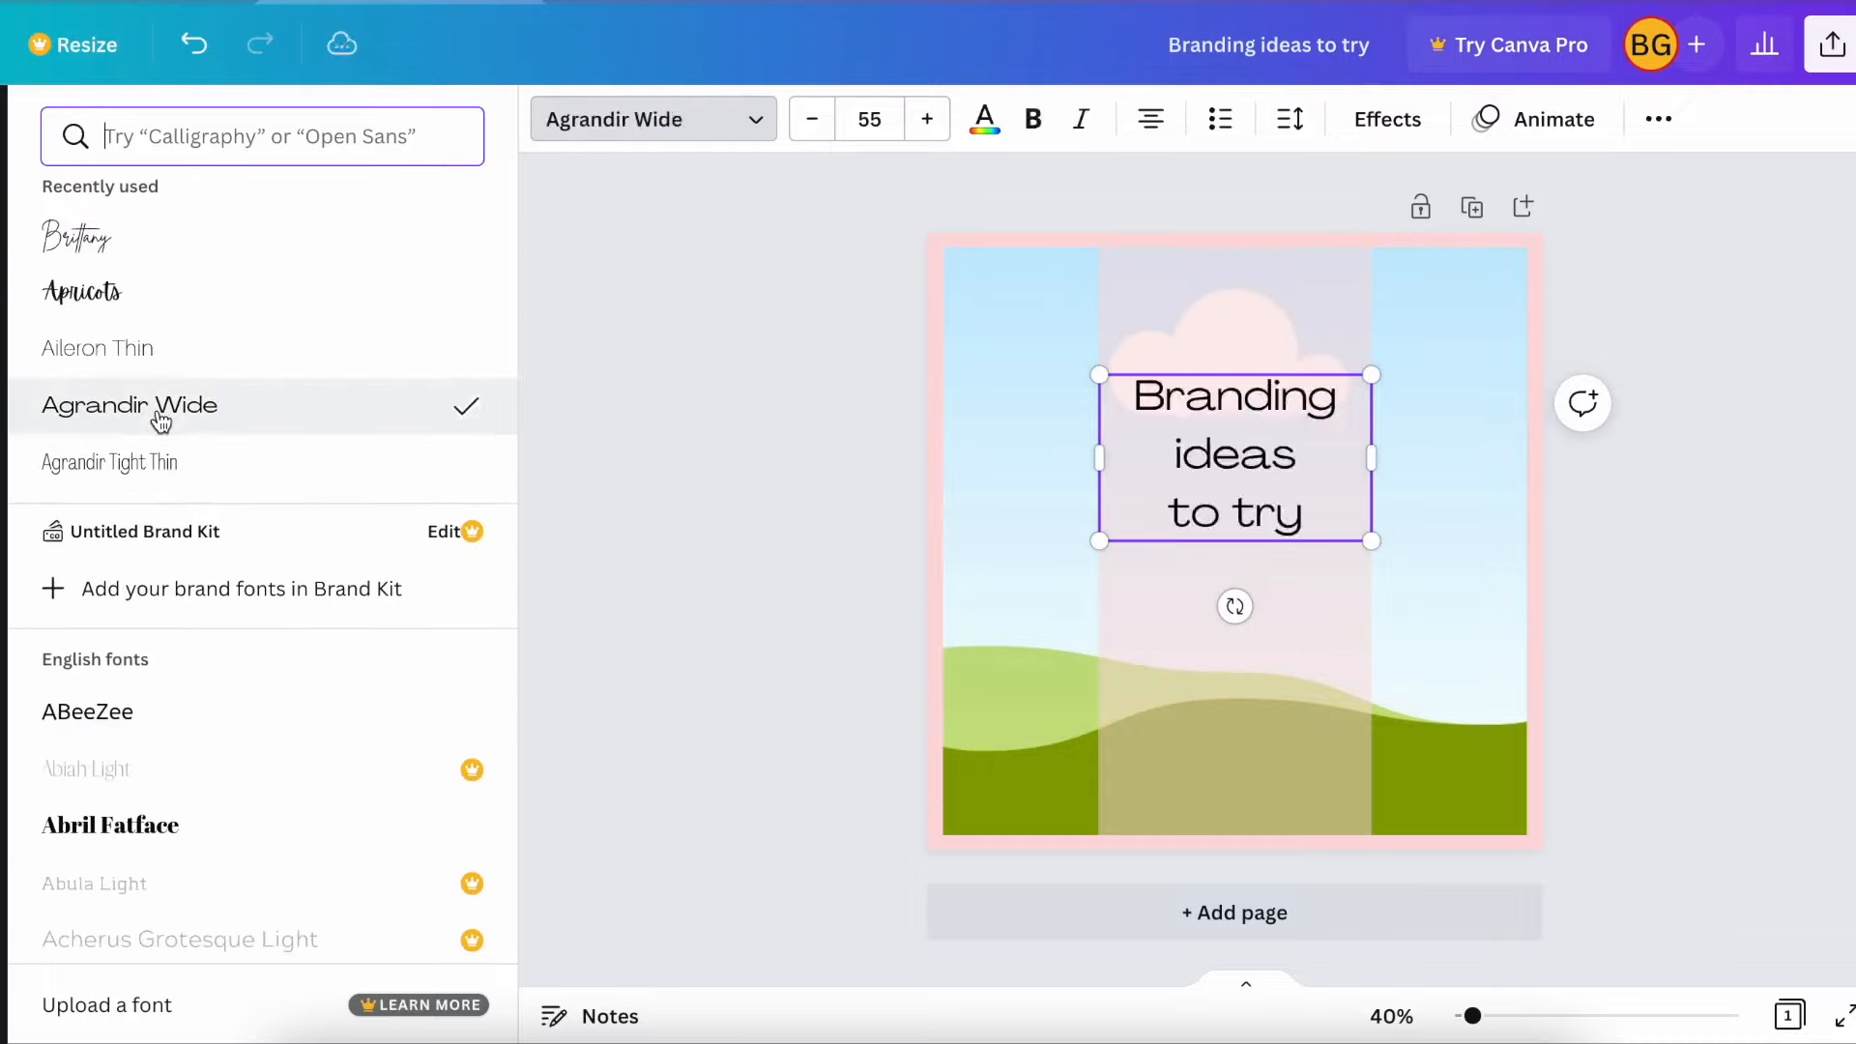
left_click(729, 509)
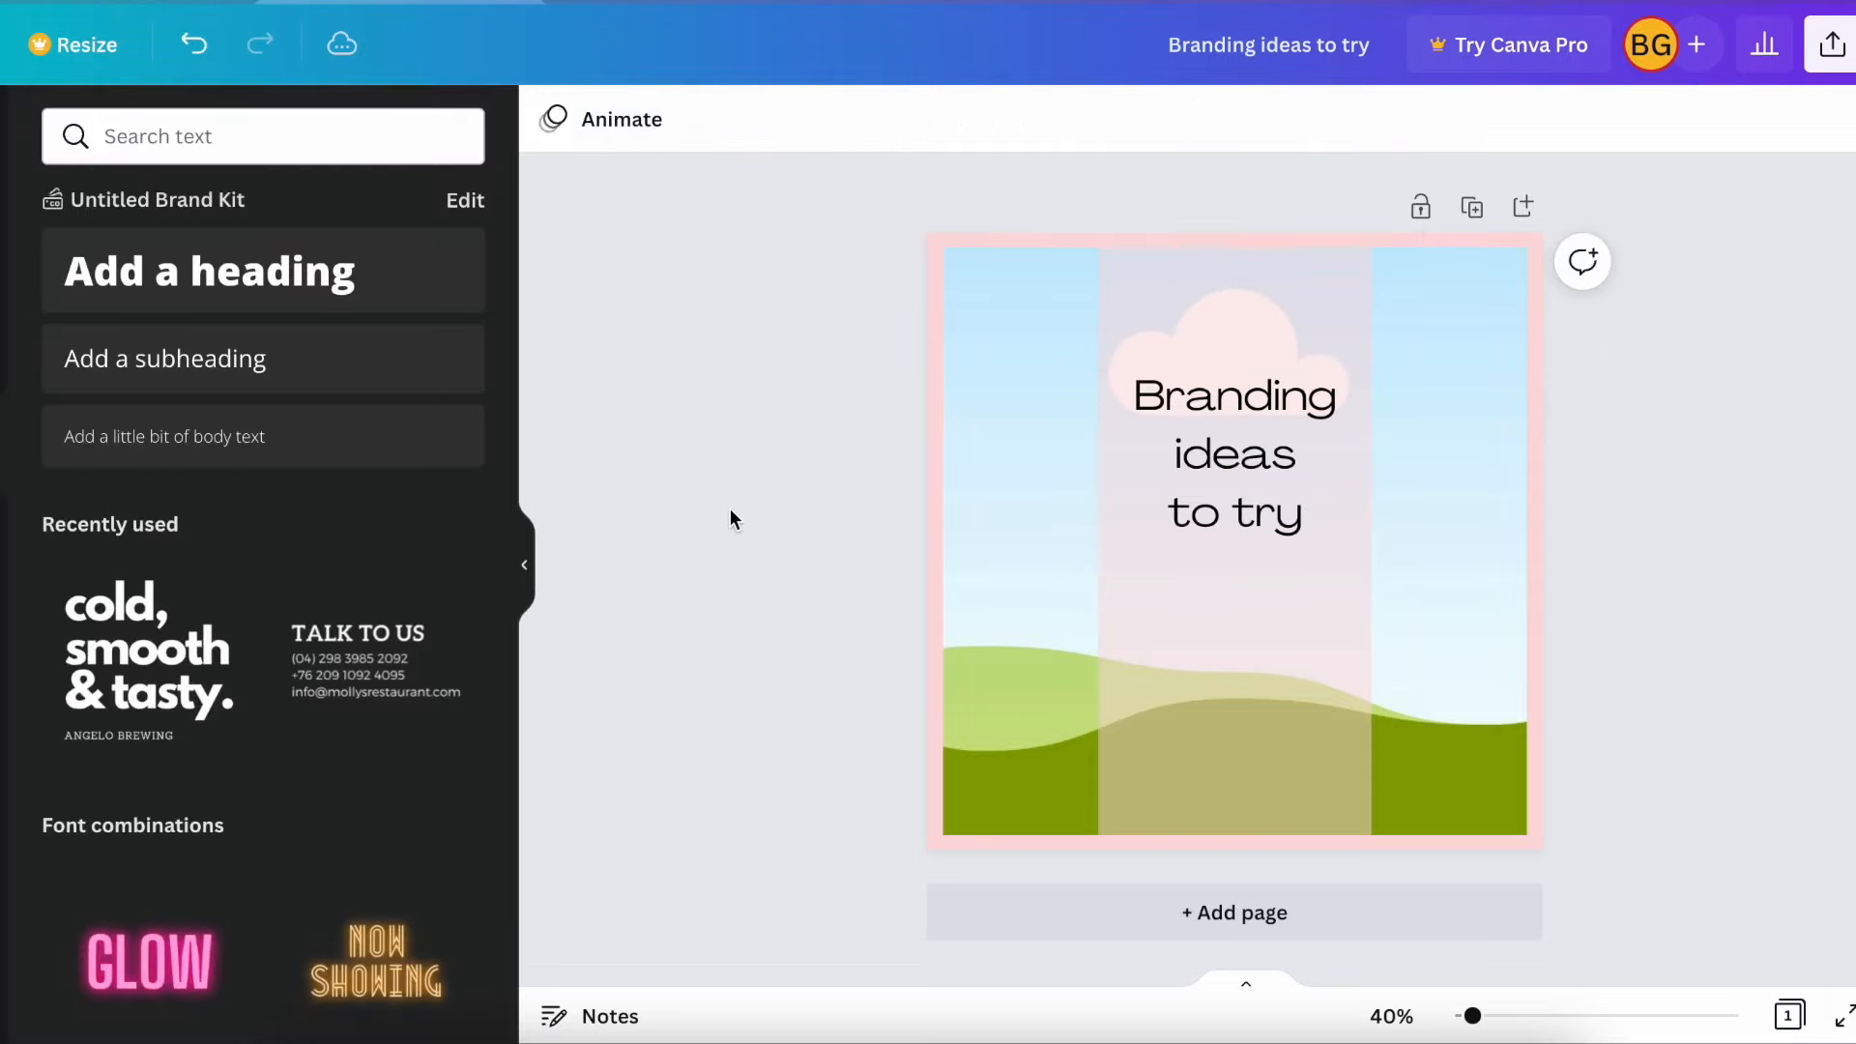
left_click(273, 379)
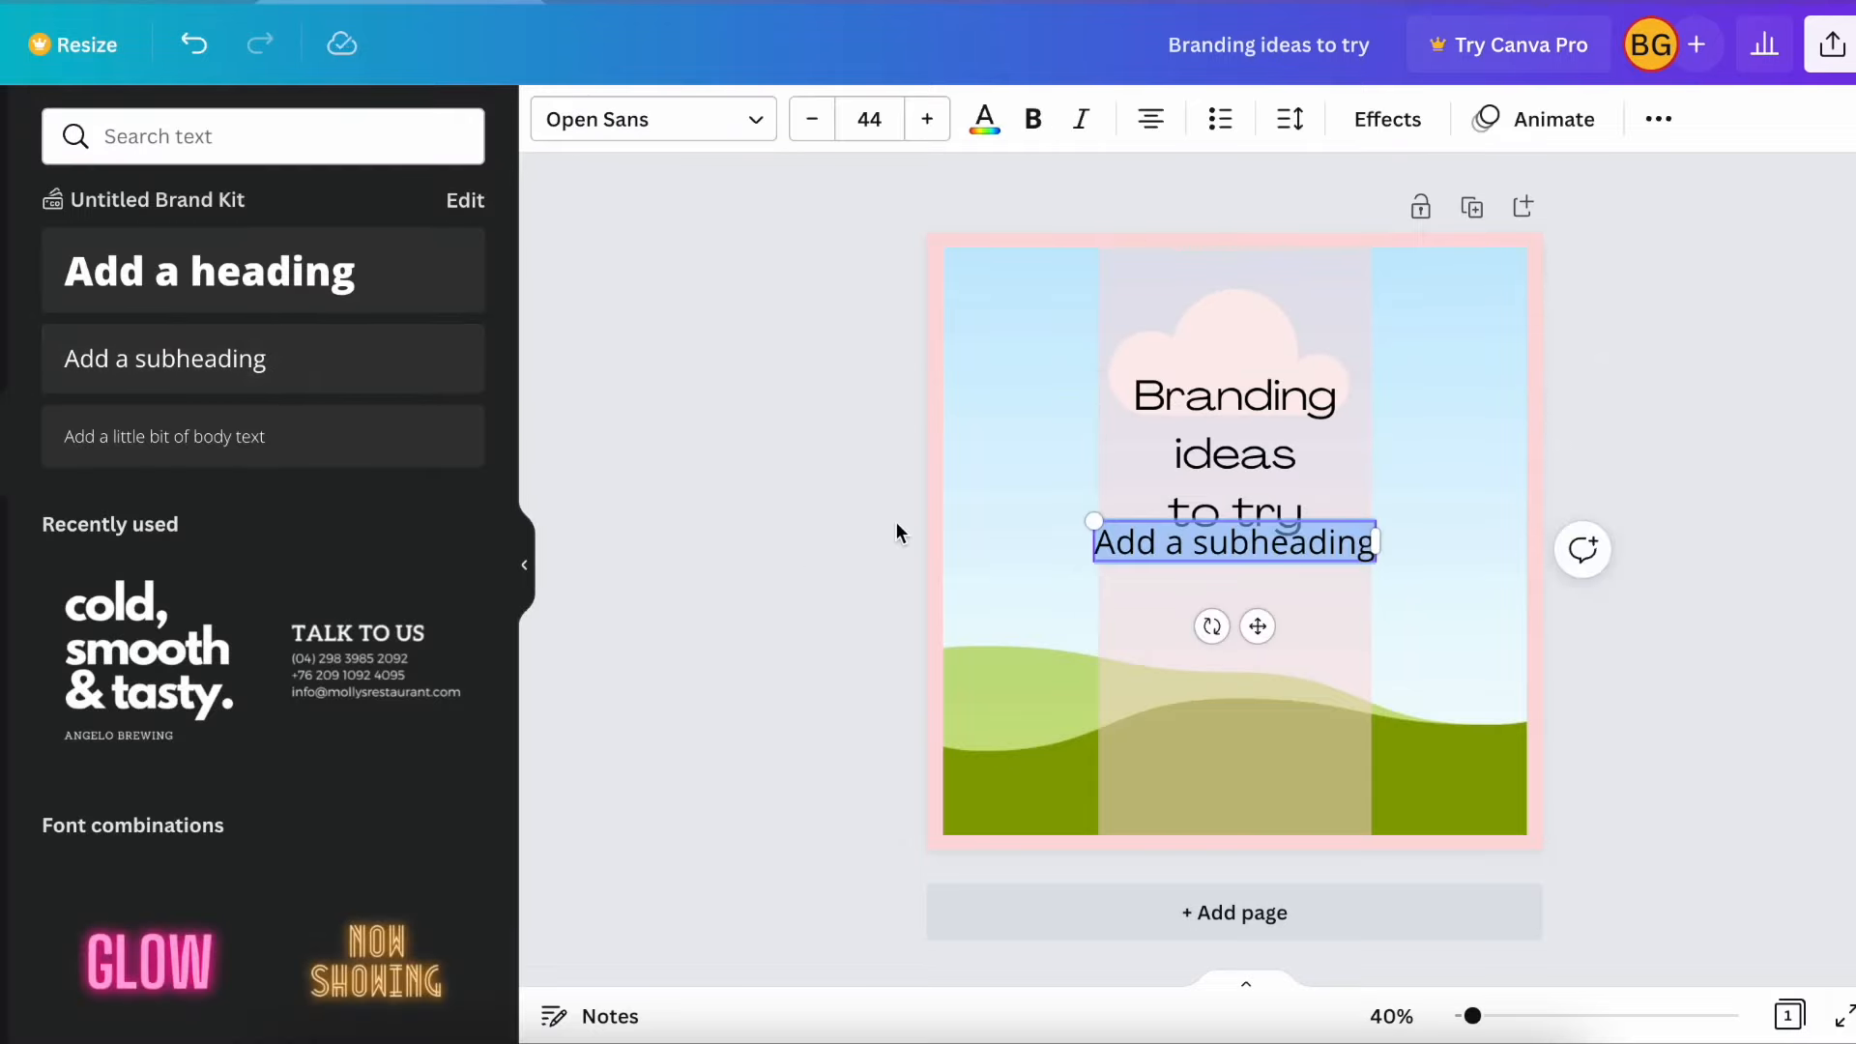
type("www")
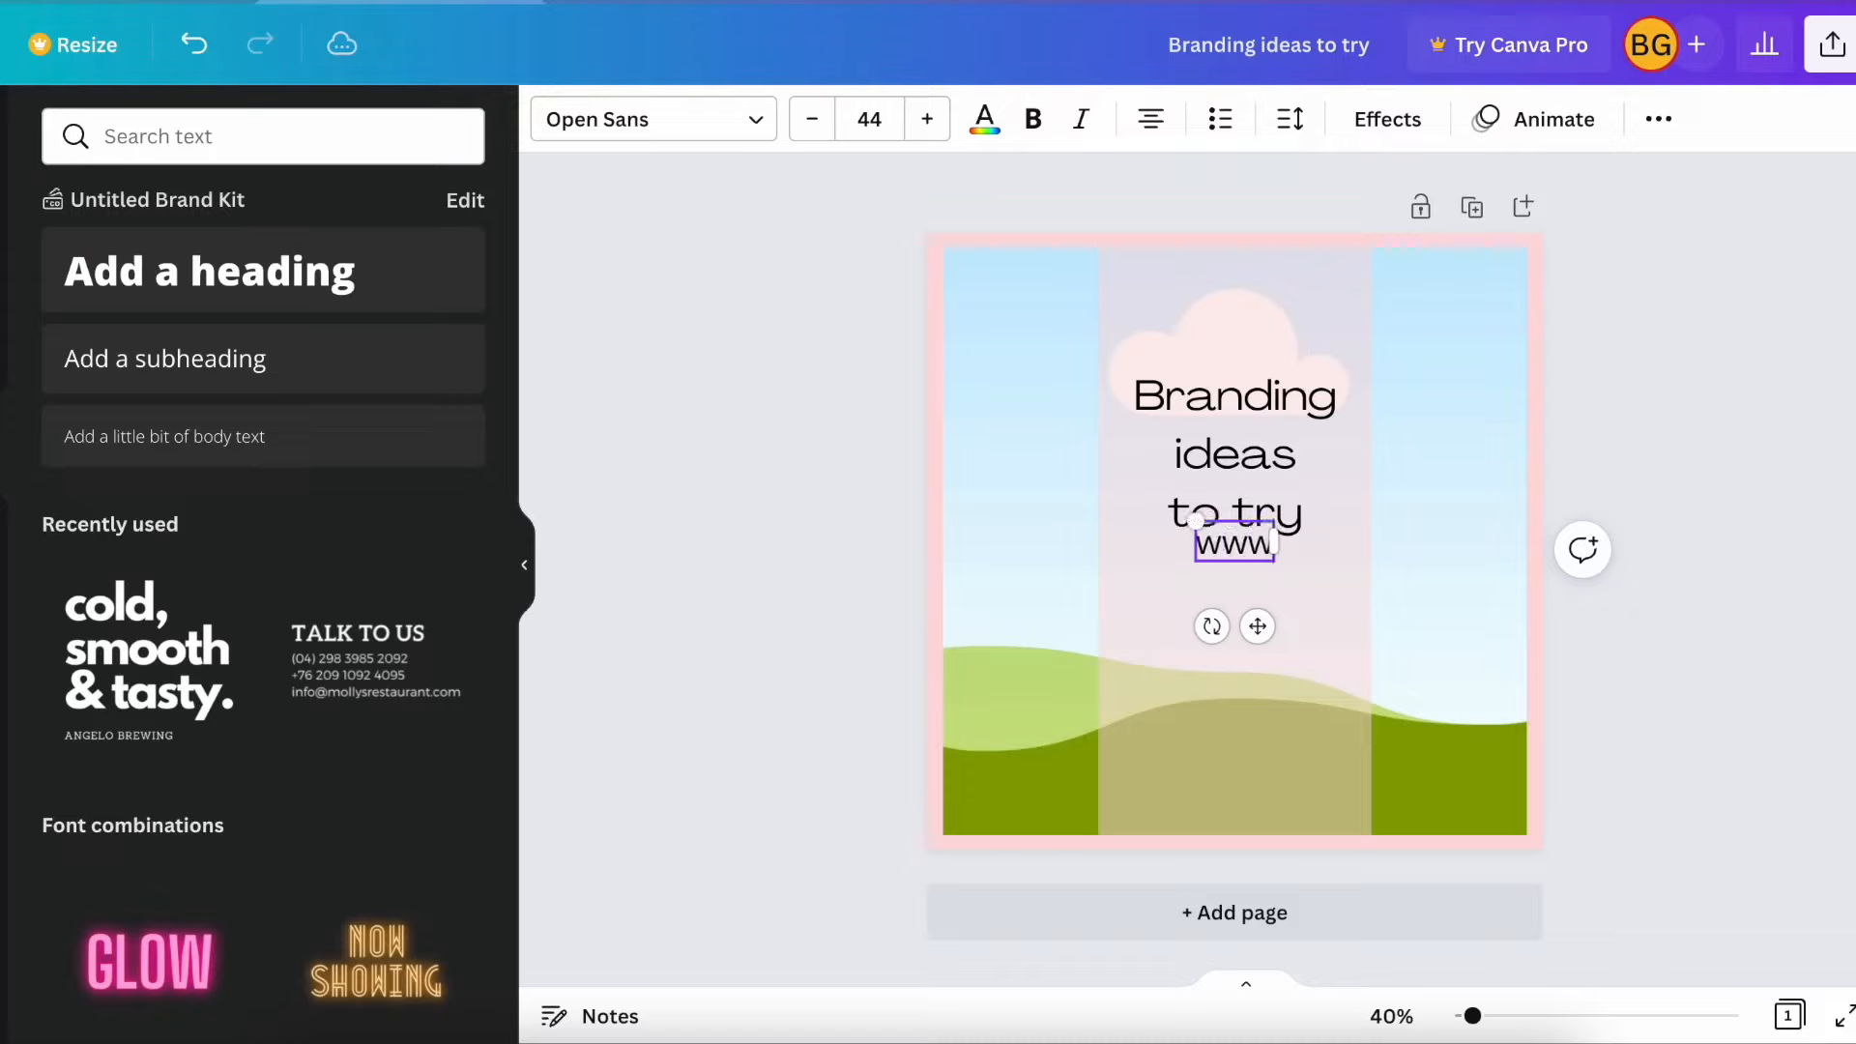
type(".website.com")
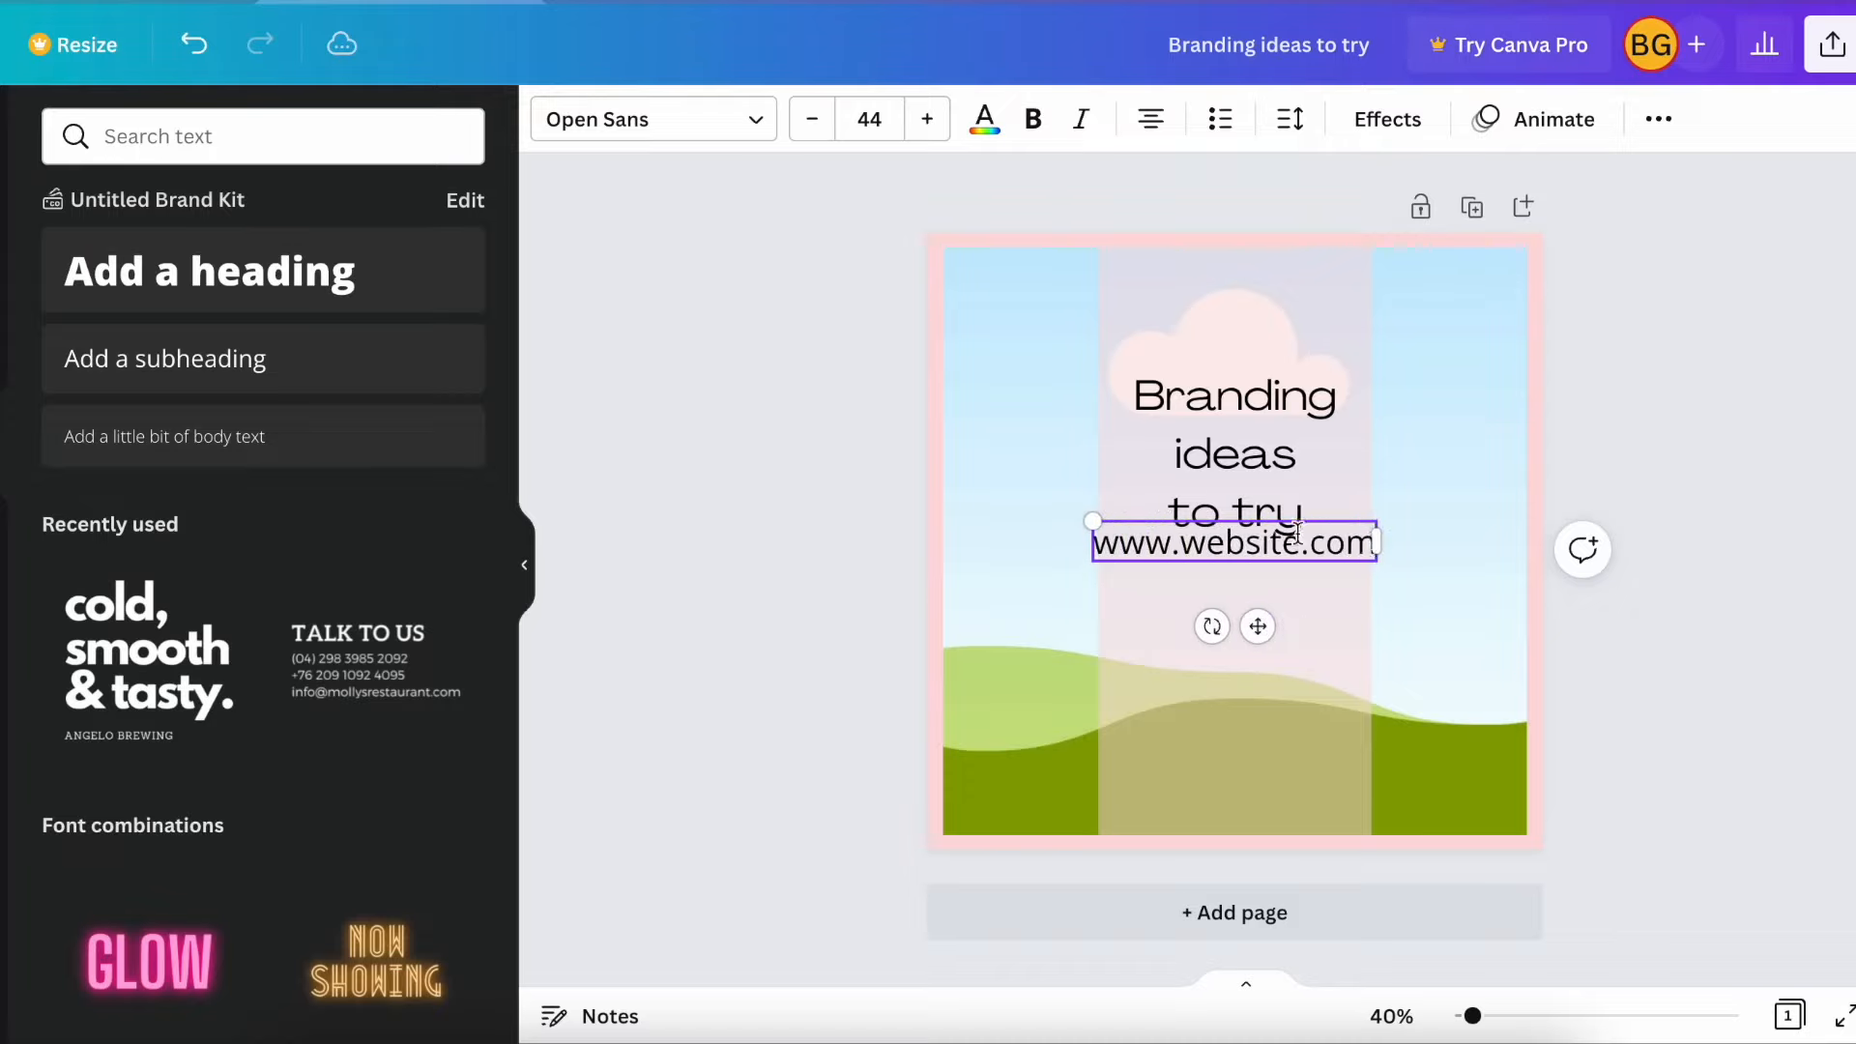
Scale the website line down to font size 28.1 and centre it in the pink strip below the heading
left_click_drag(1257, 624, 1255, 733)
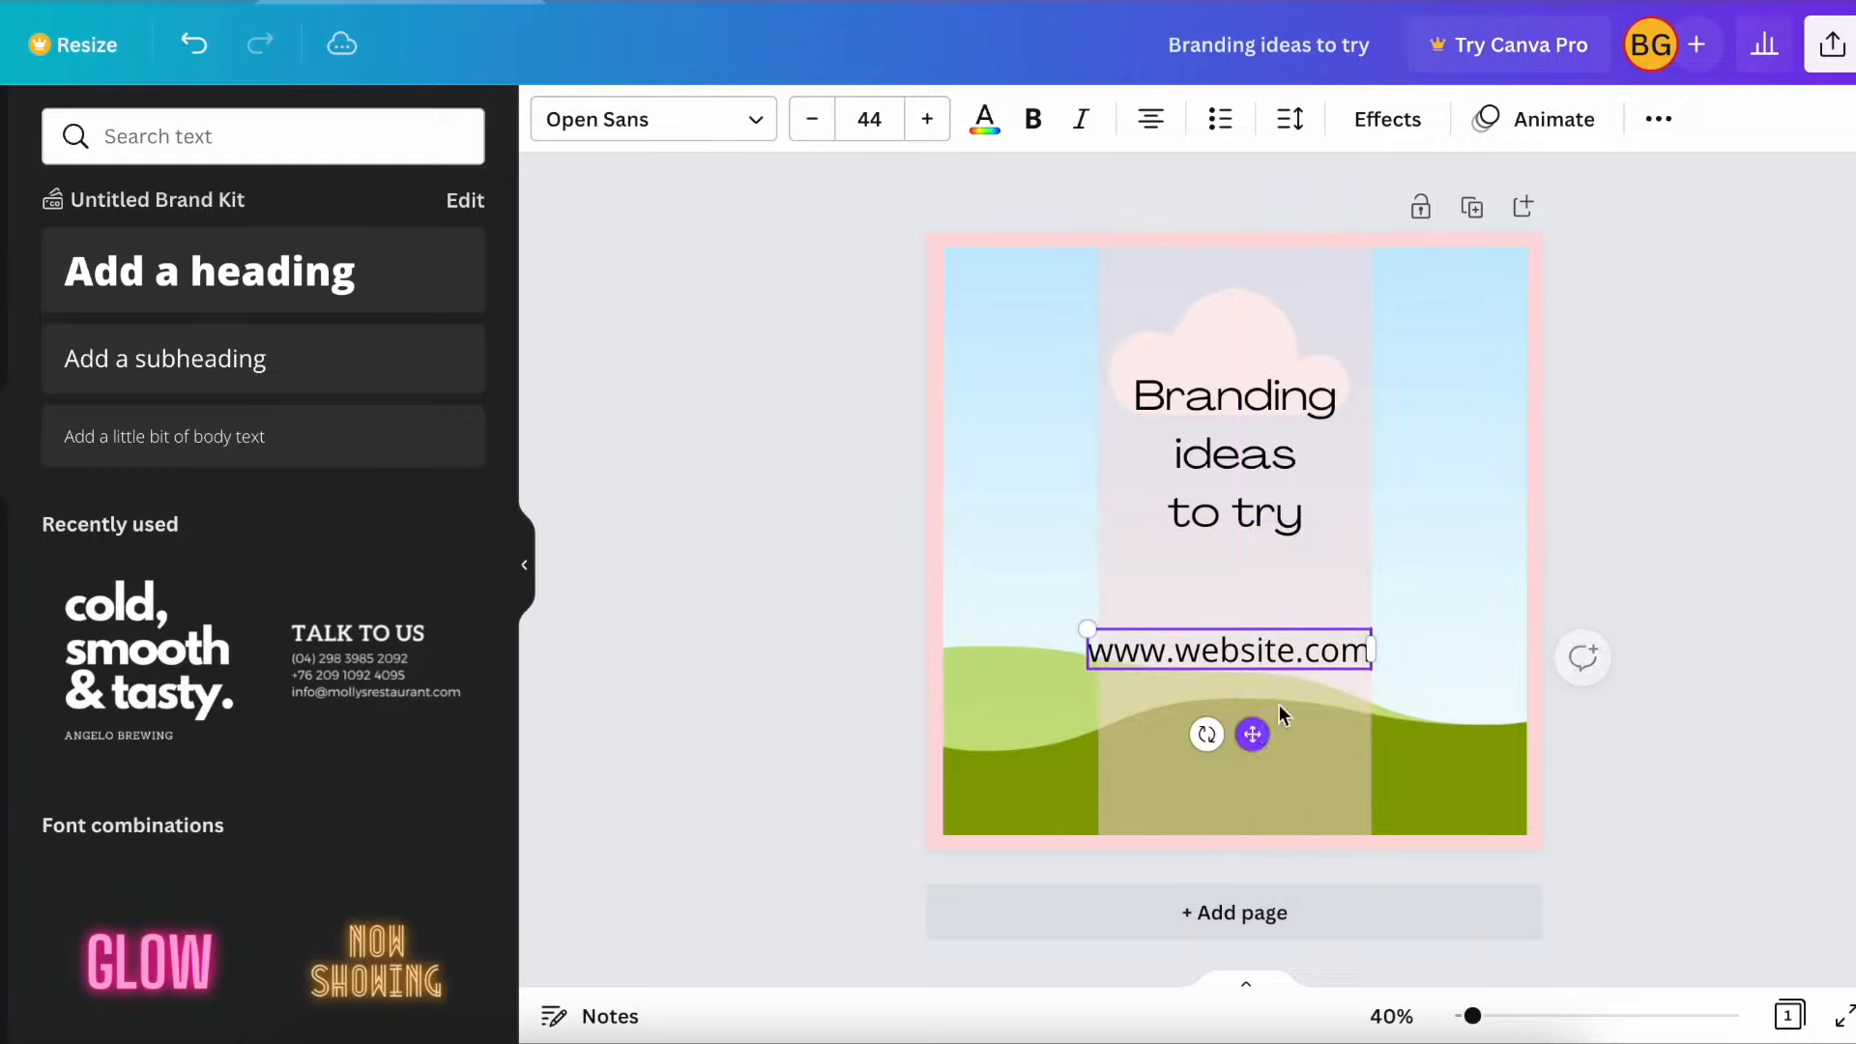
left_click_drag(1088, 629, 1190, 644)
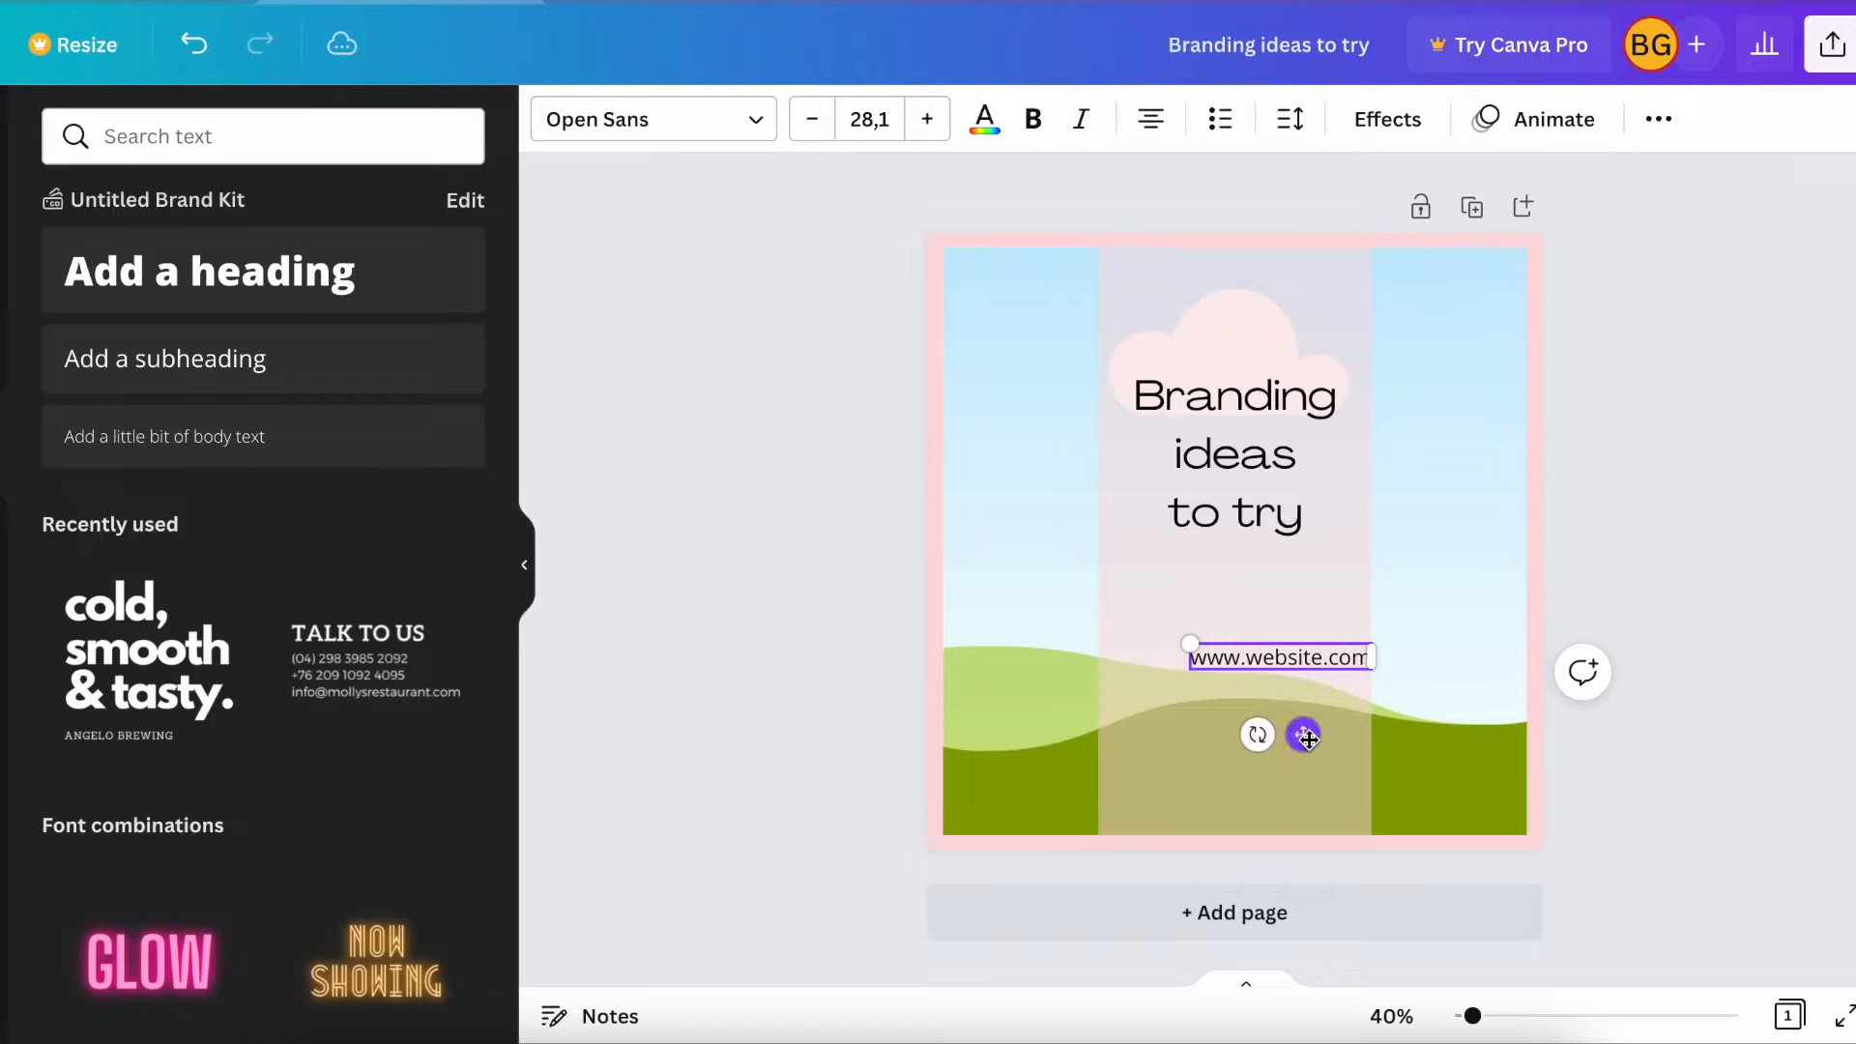
left_click_drag(1307, 739, 1264, 725)
Lower the heading to the middle of the pink strip and move the website line down beneath it
left_click_drag(1244, 448, 1246, 539)
left_click_drag(1246, 661, 1241, 730)
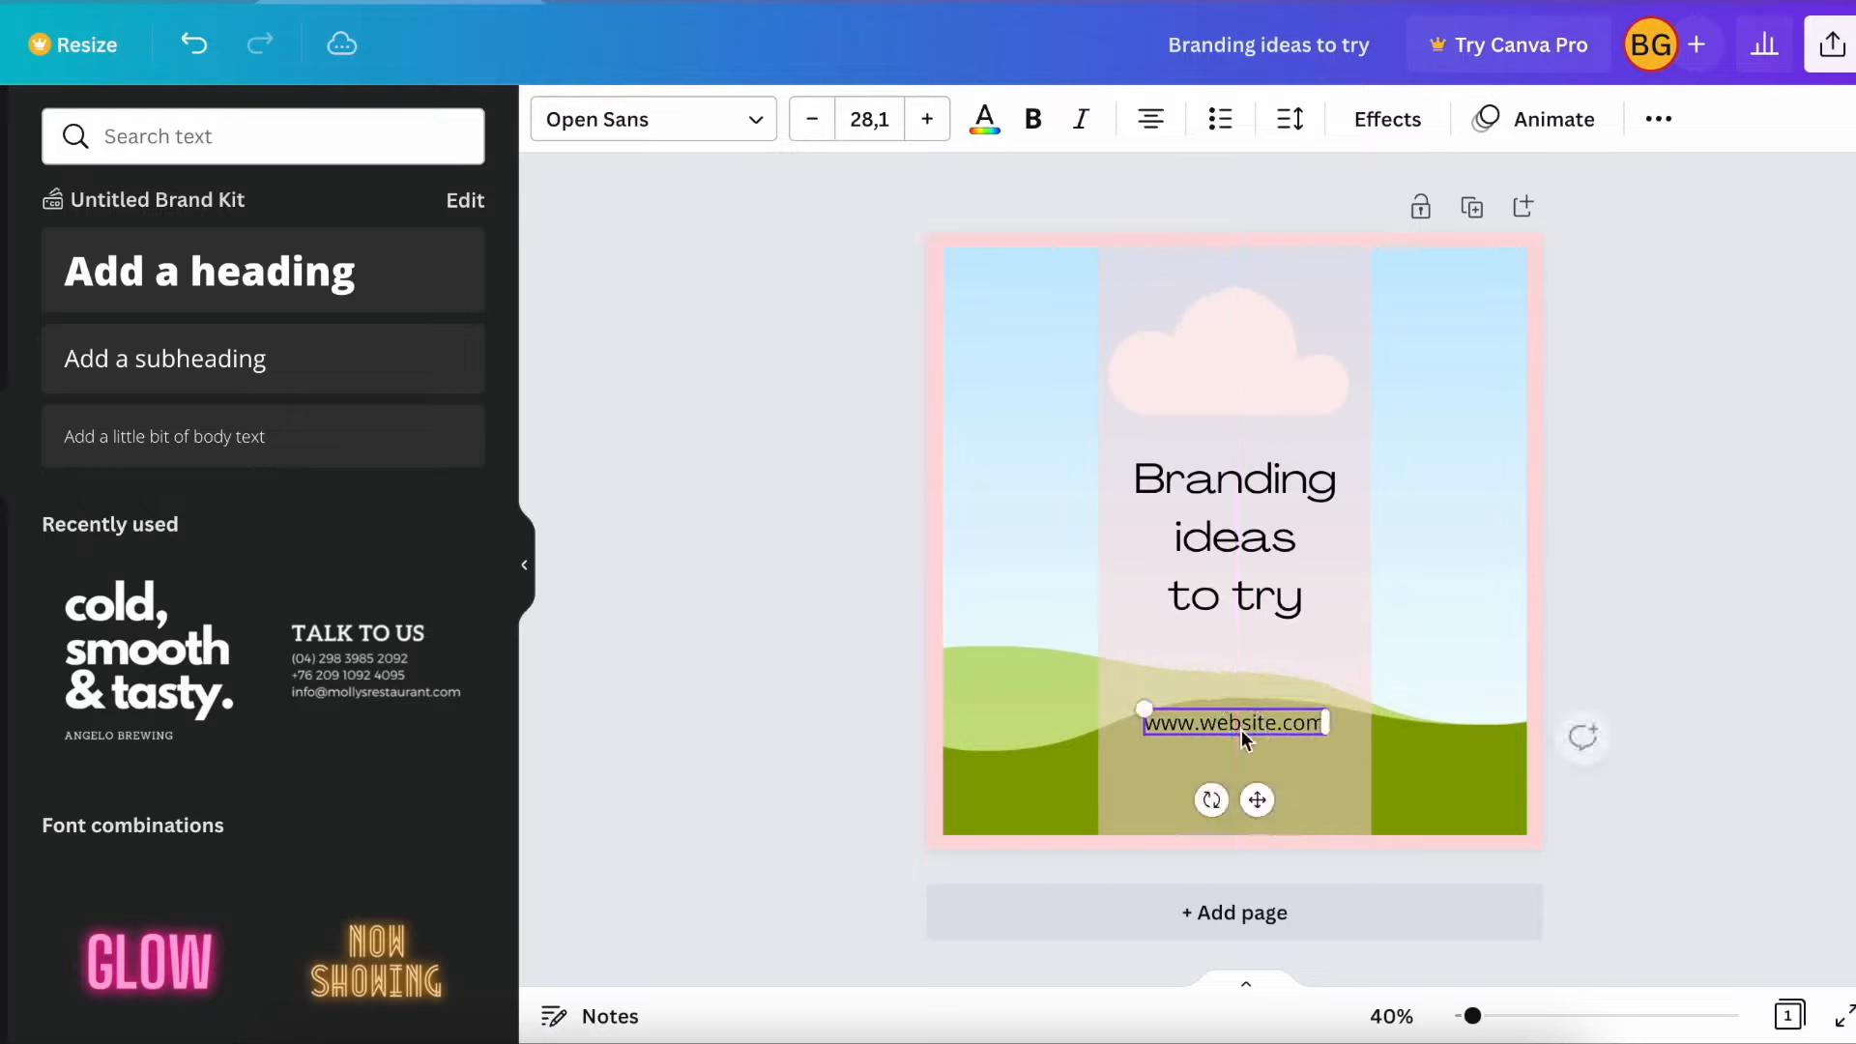
left_click(927, 682)
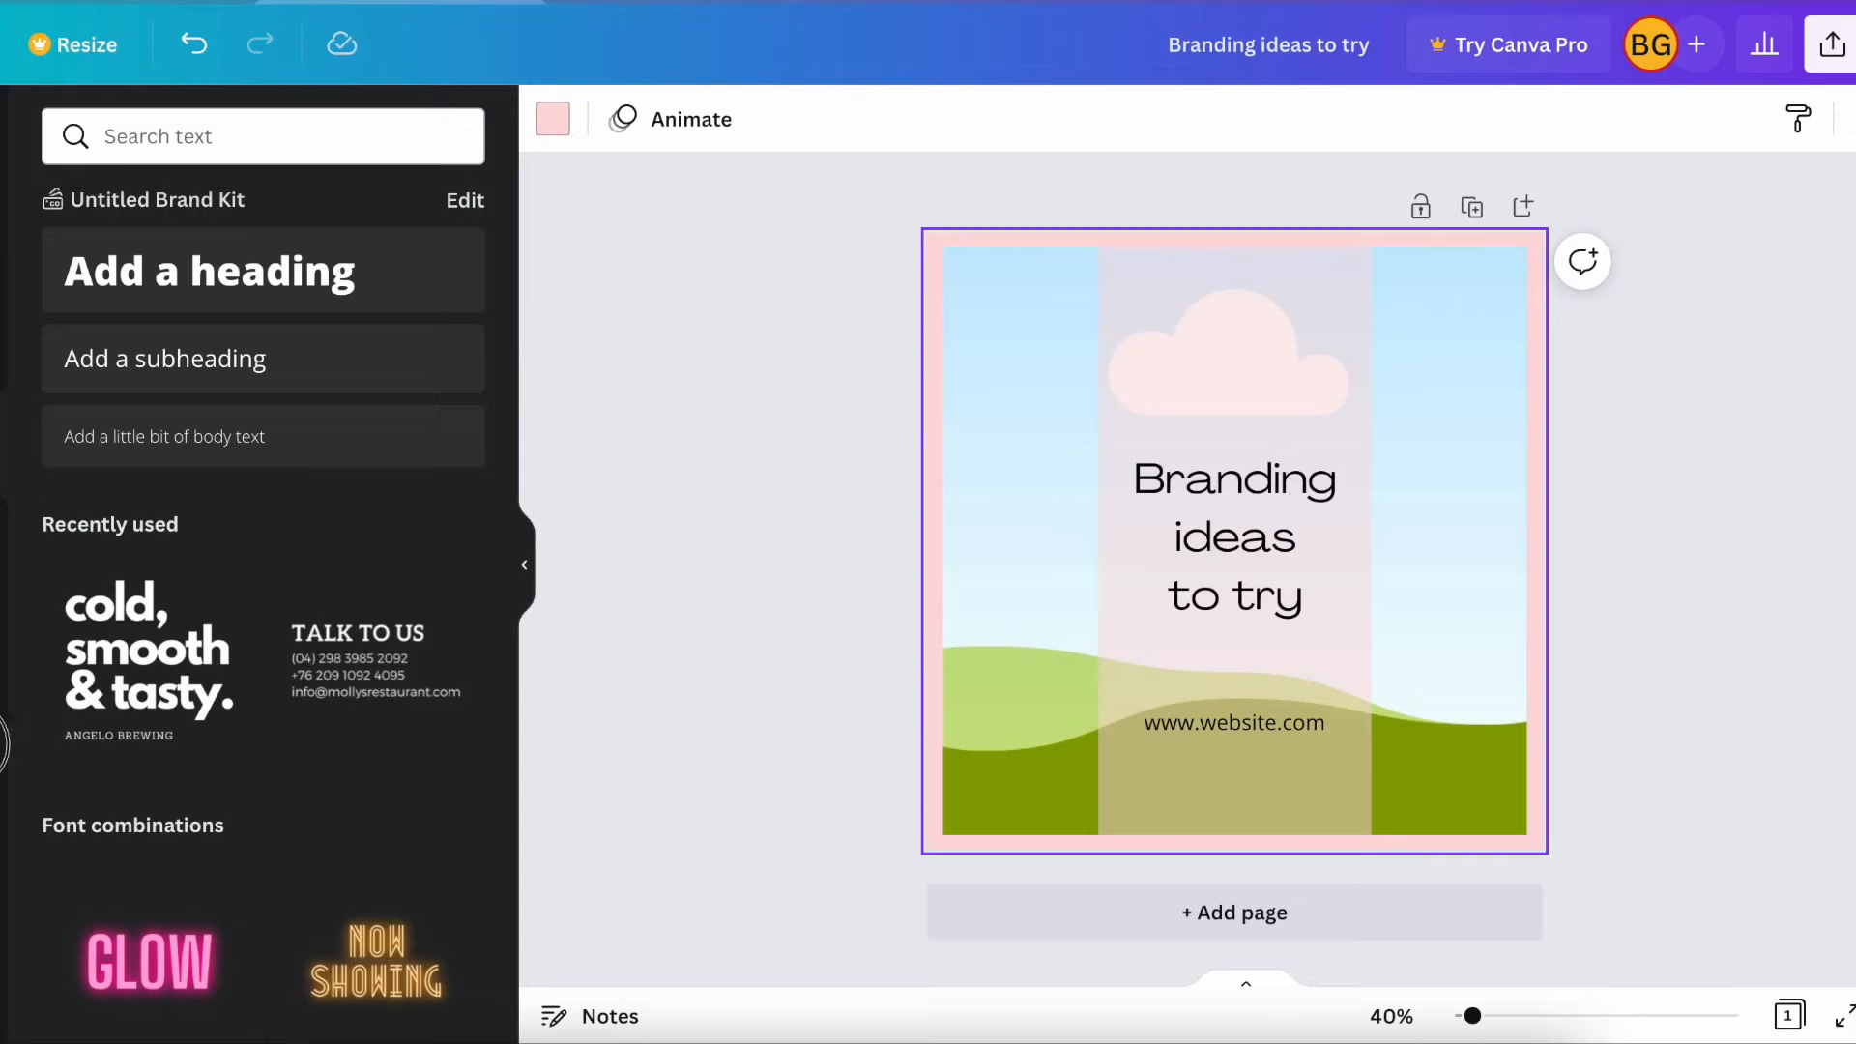
Search the Pexels photos for "branding" and fill the page's photo grid with the close-up clipboard picture
left_click(0, 746)
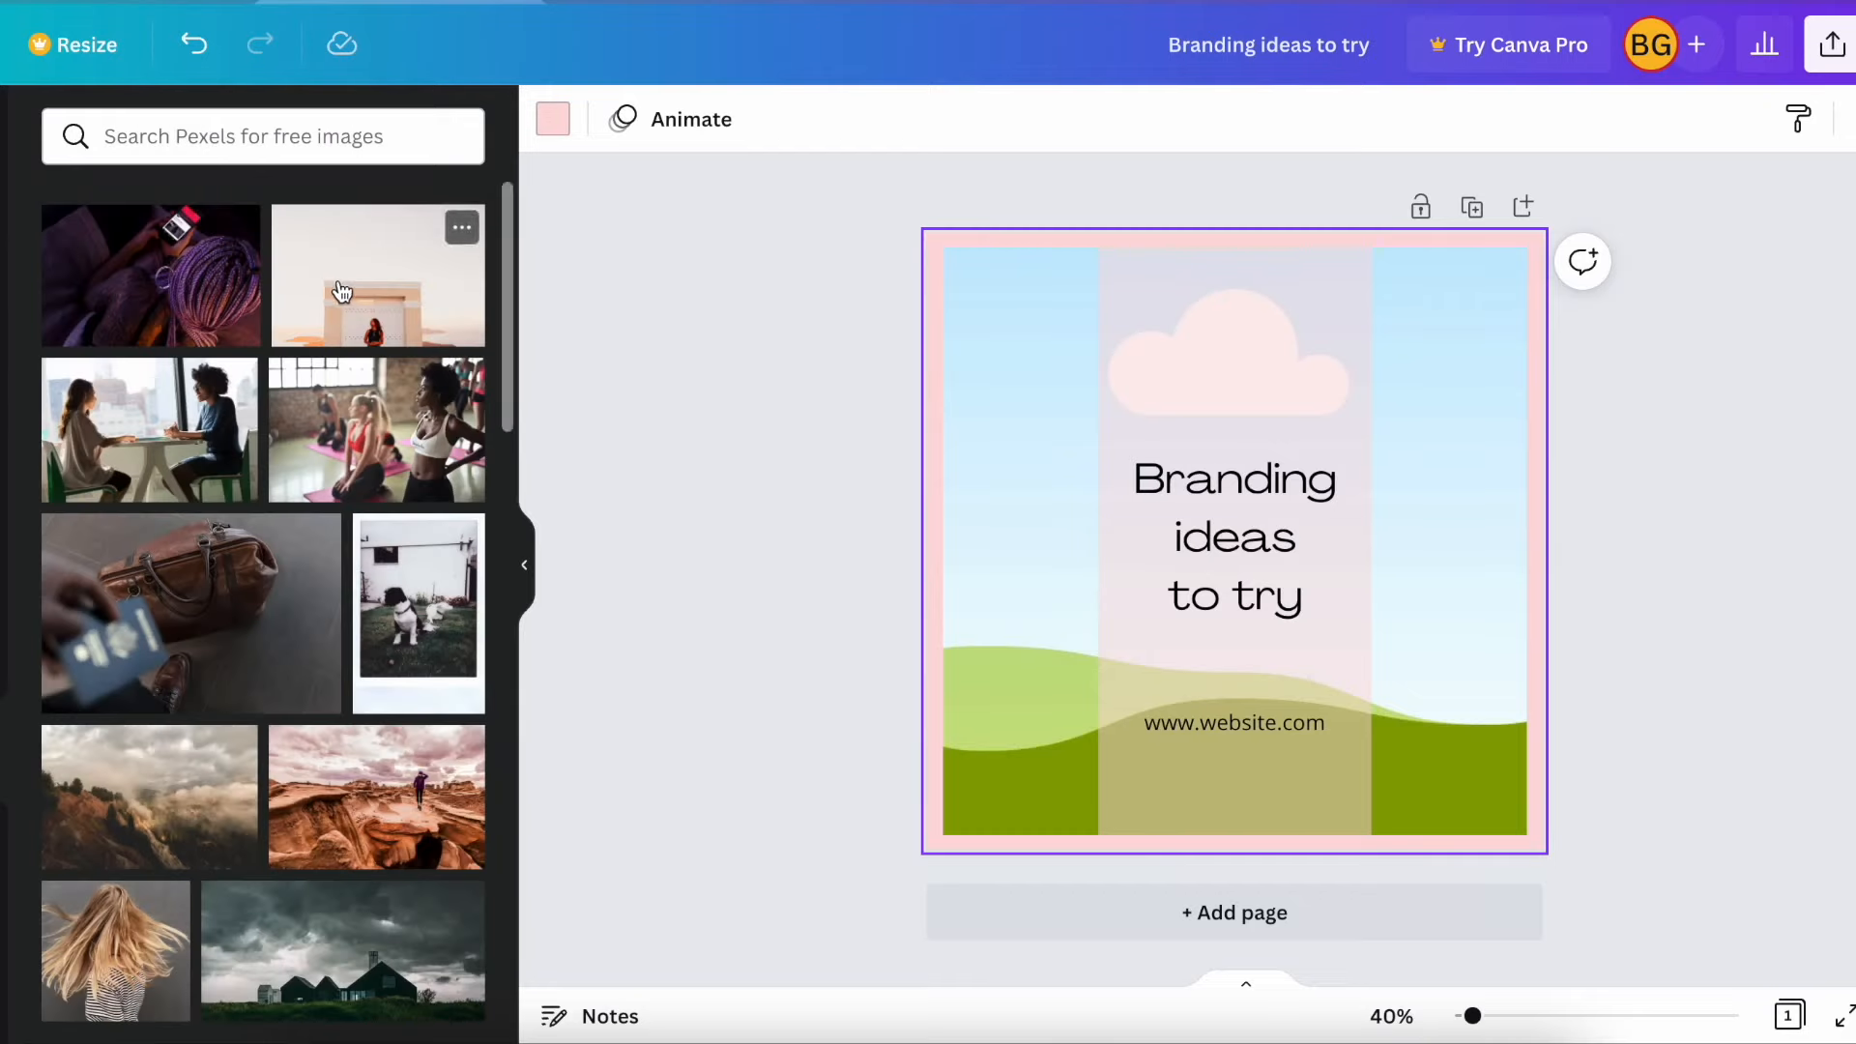
left_click(332, 137)
type("branding")
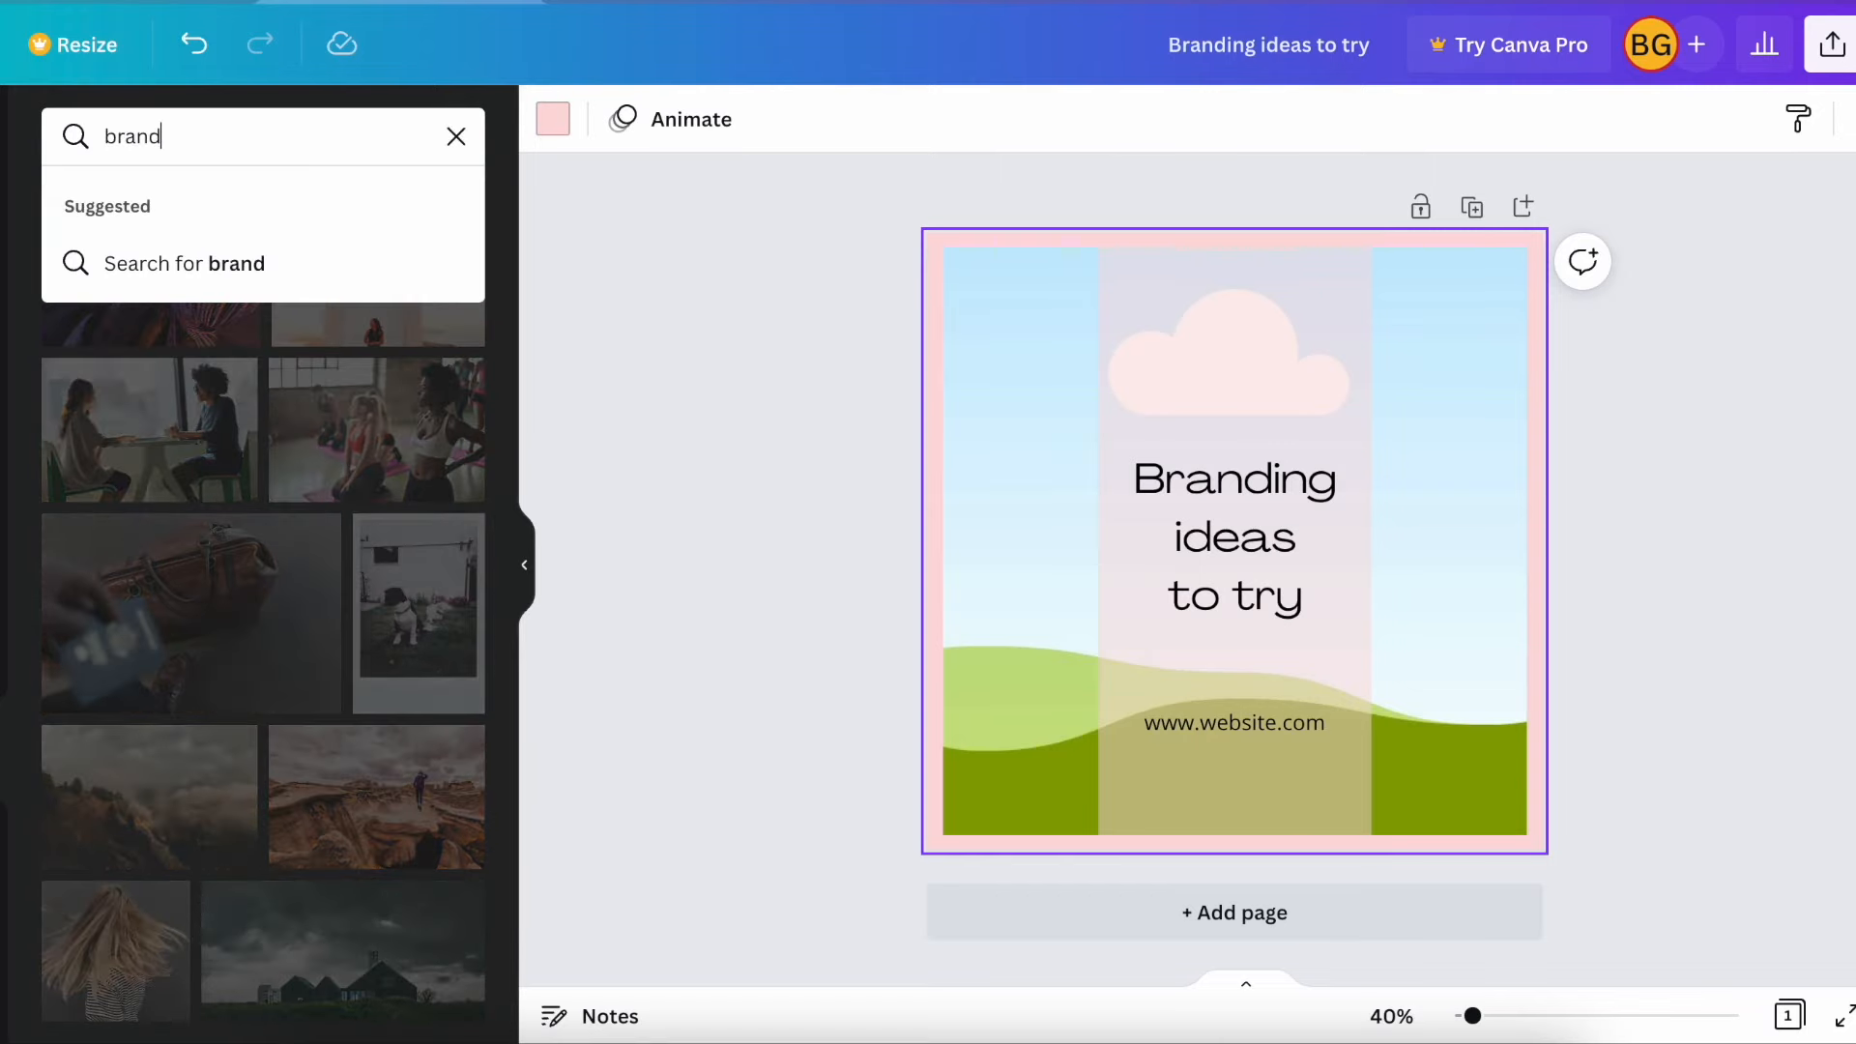
key("Return")
left_click_drag(343, 280, 1006, 416)
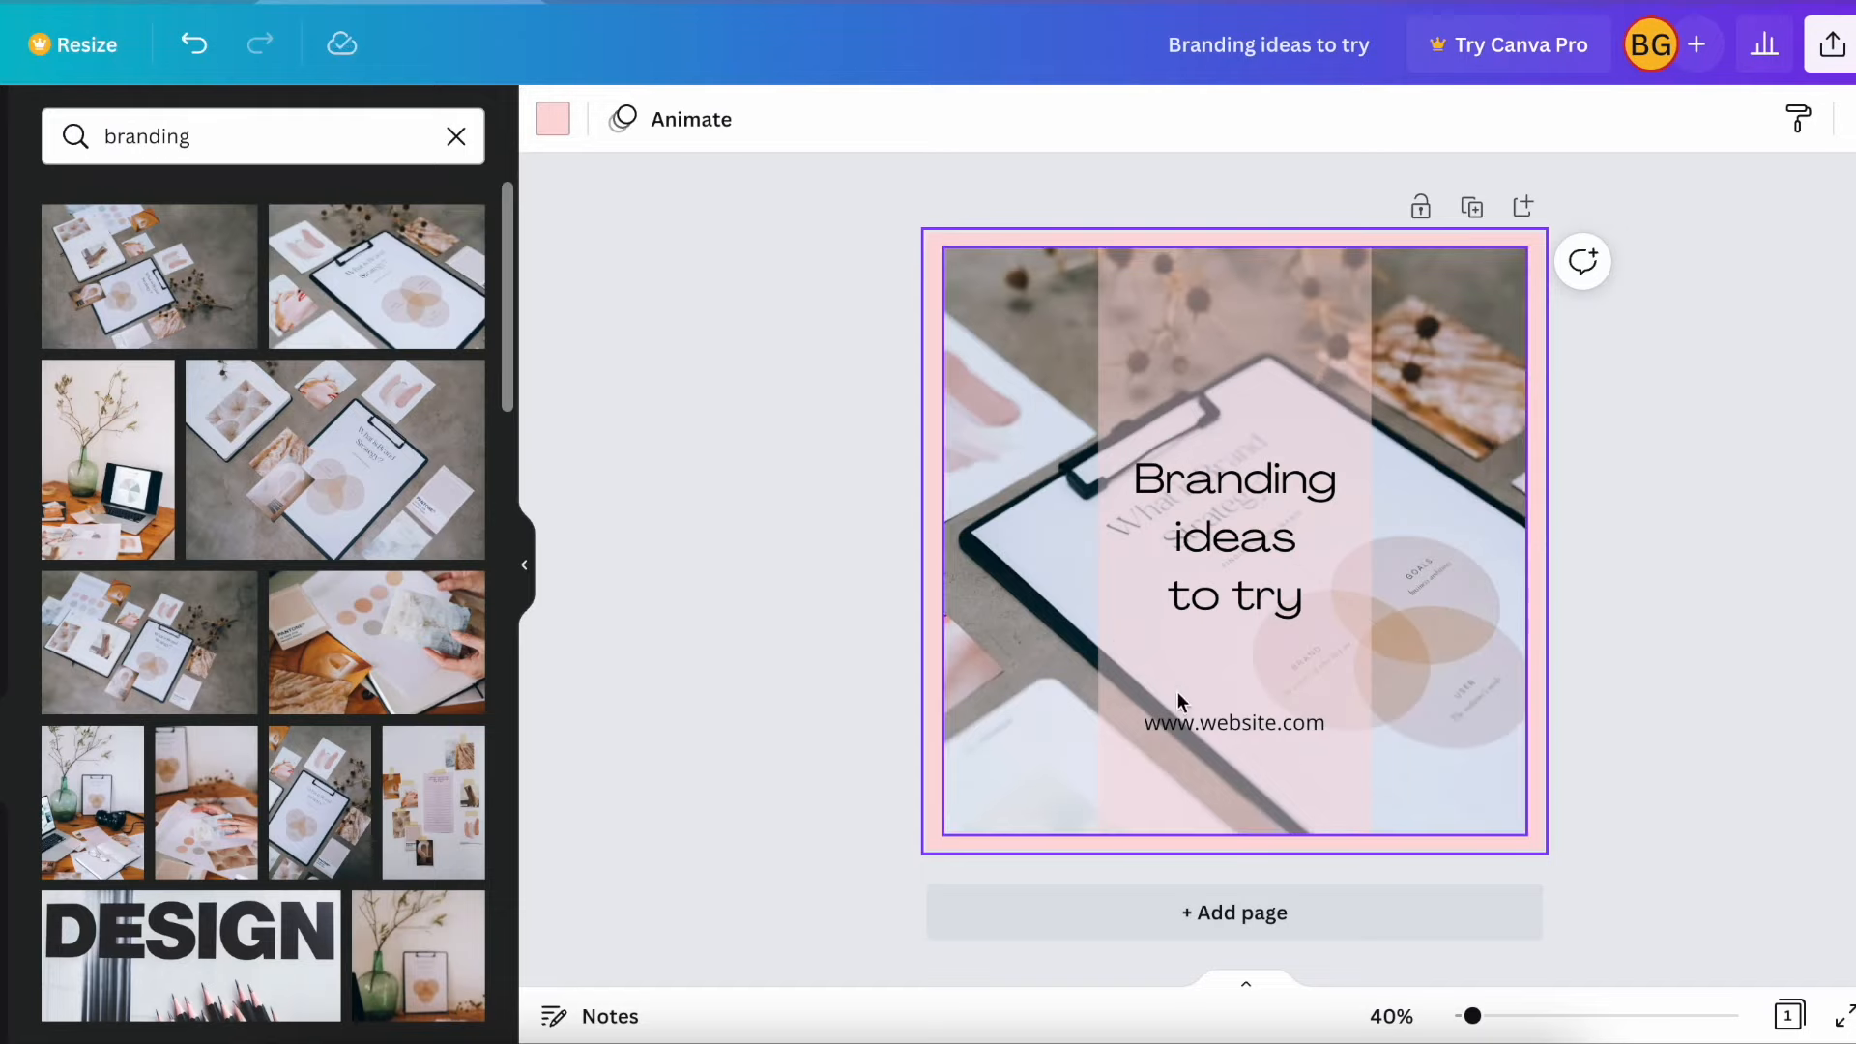
Add a second page and set its background colour to white
left_click(1255, 922)
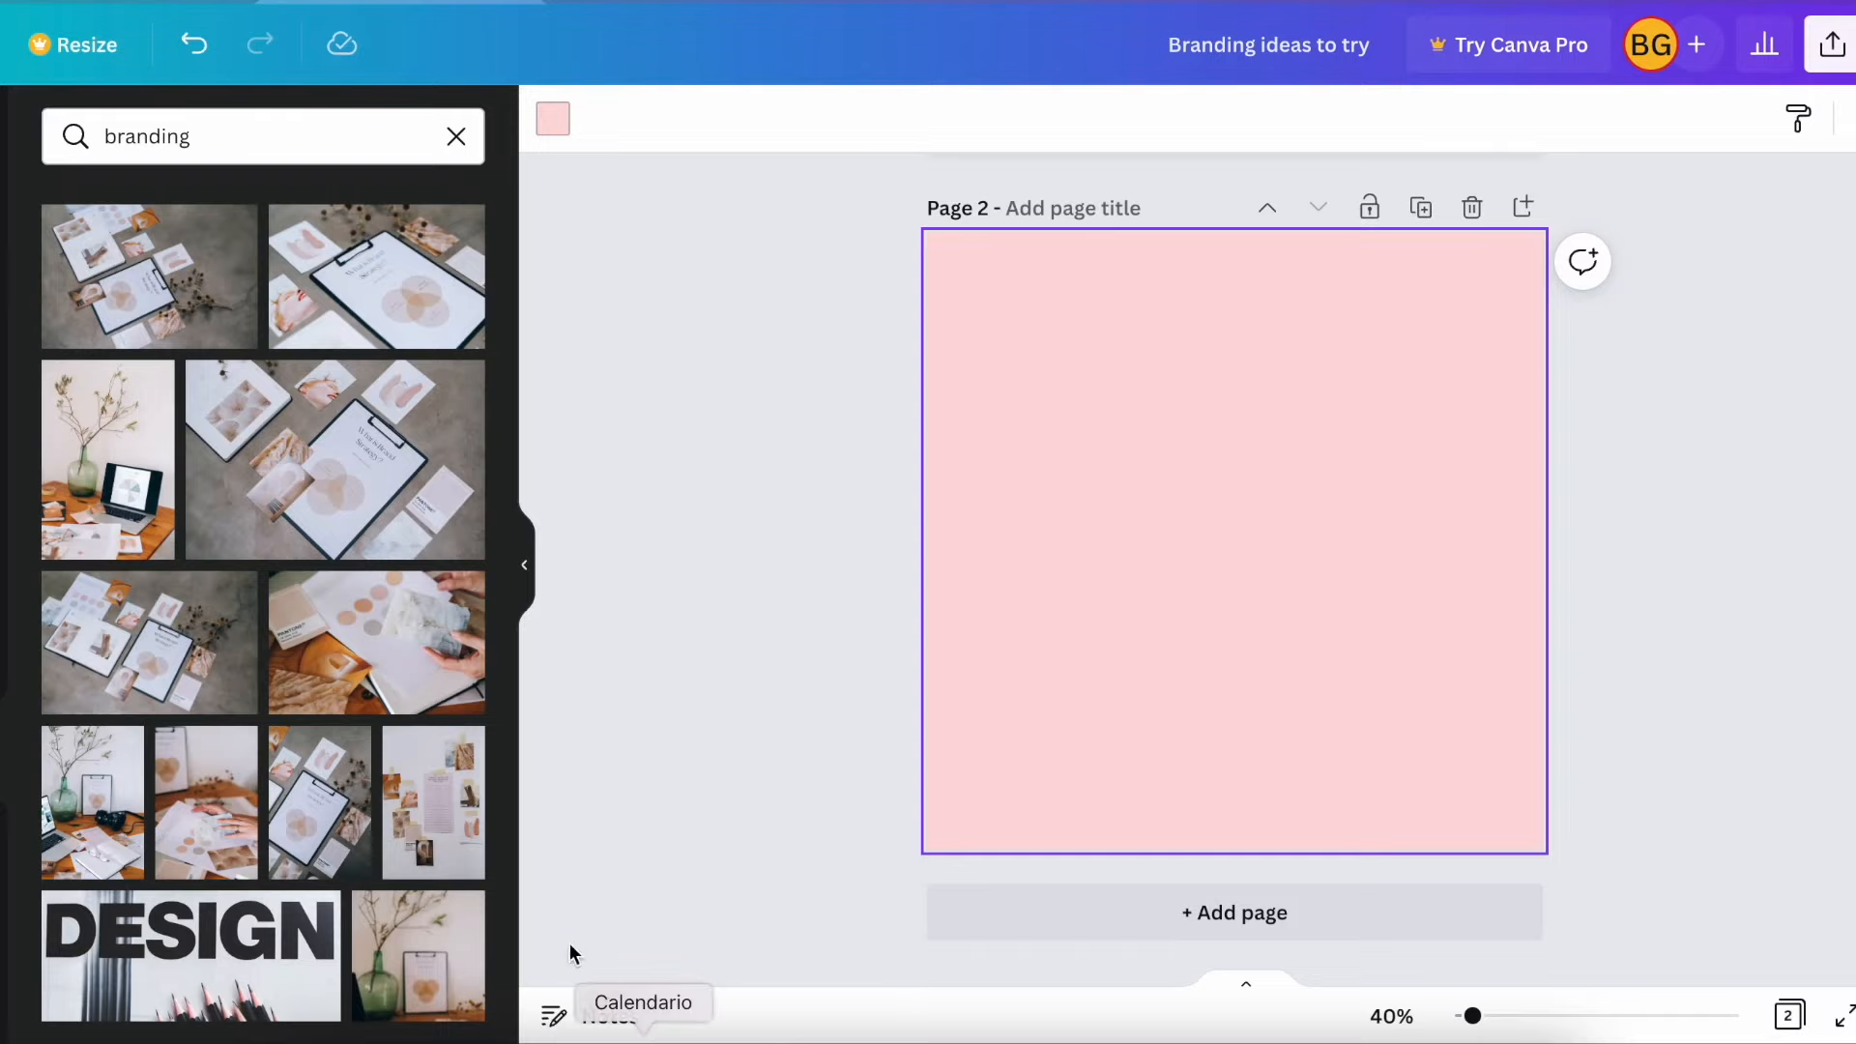
left_click(553, 118)
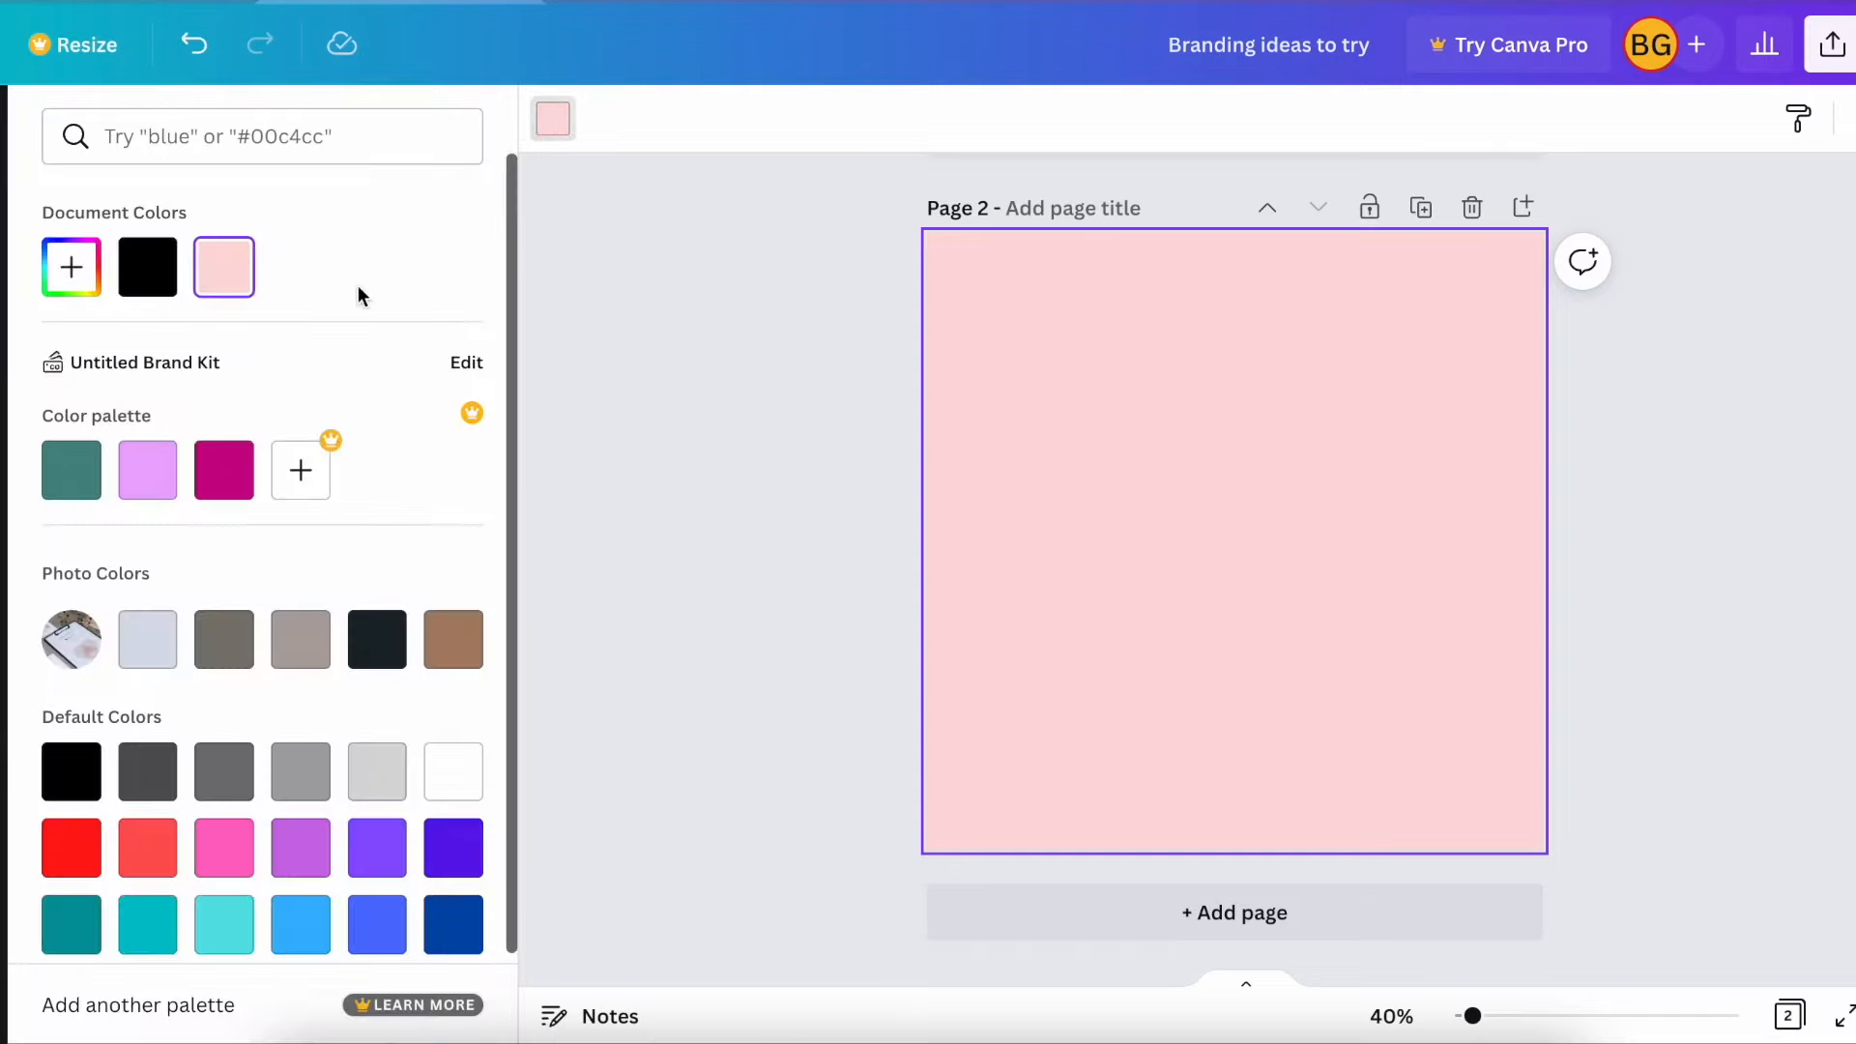
left_click(448, 778)
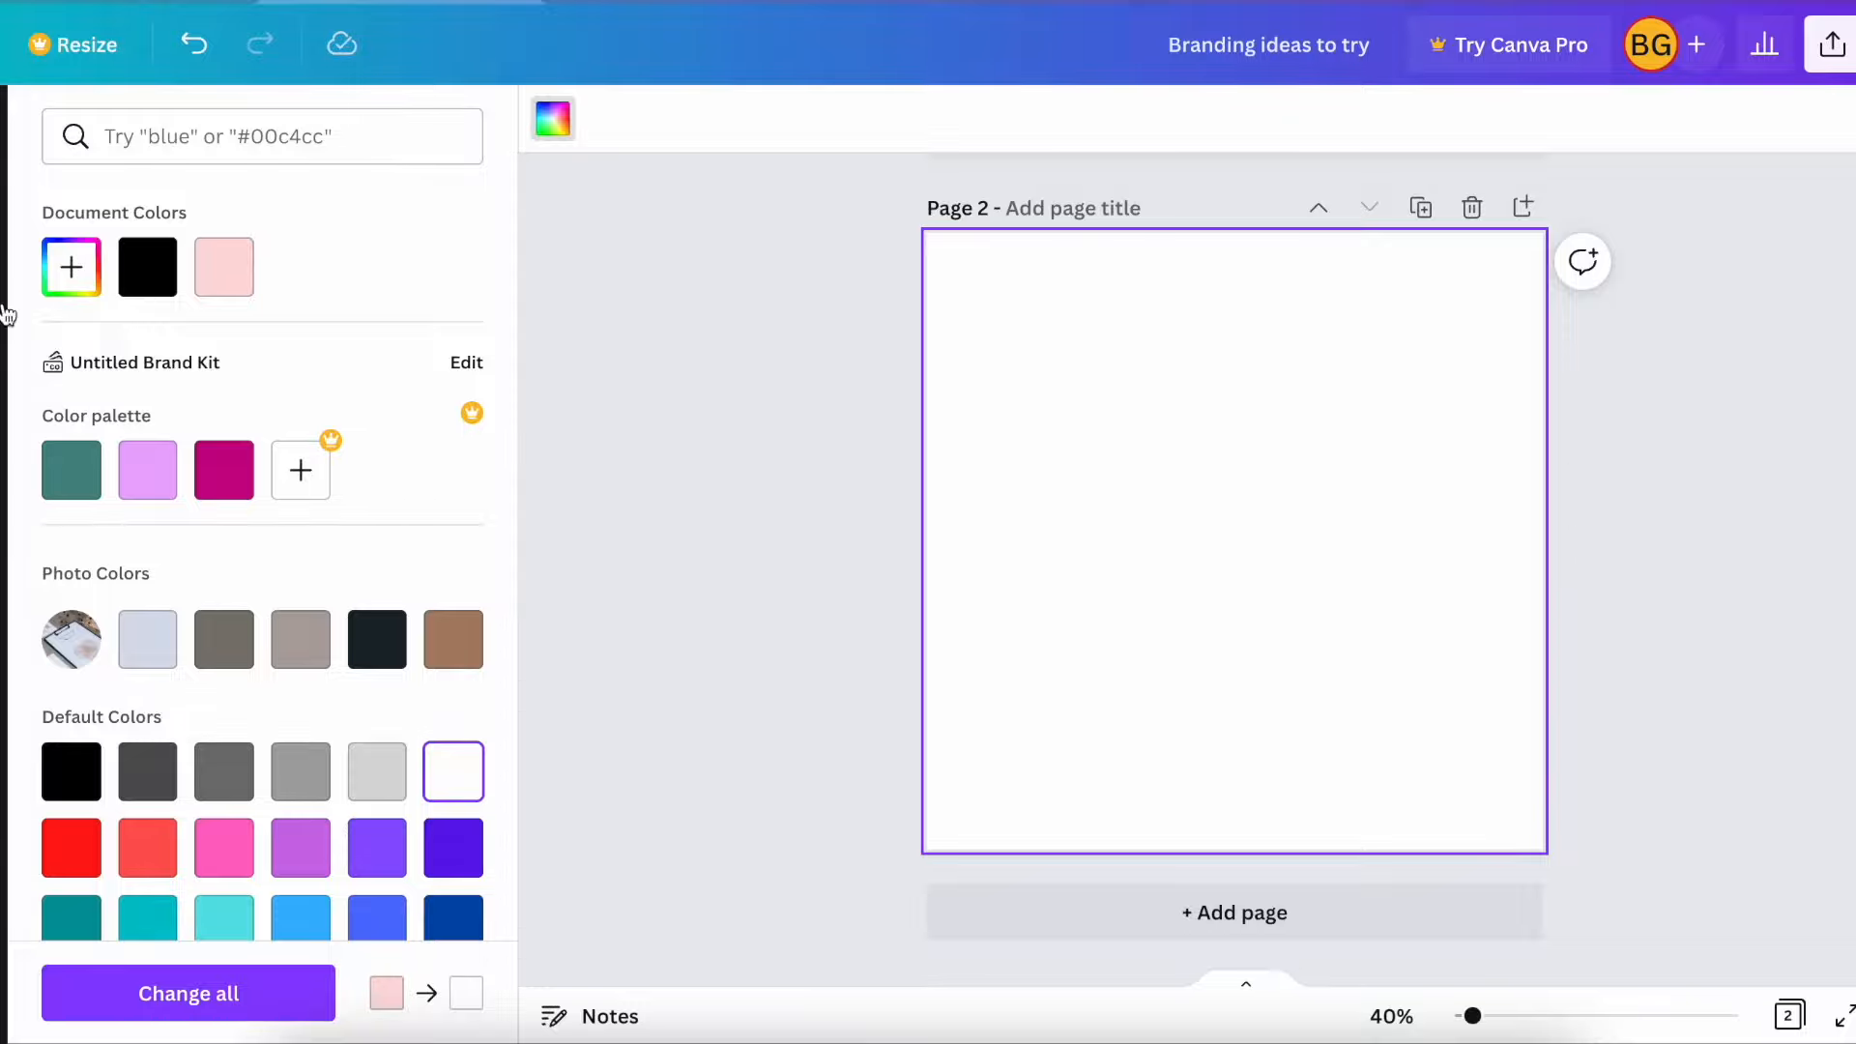
Add a single-photo grid to page 2 and resize it to a wide landscape frame with white side margins
left_click(3, 275)
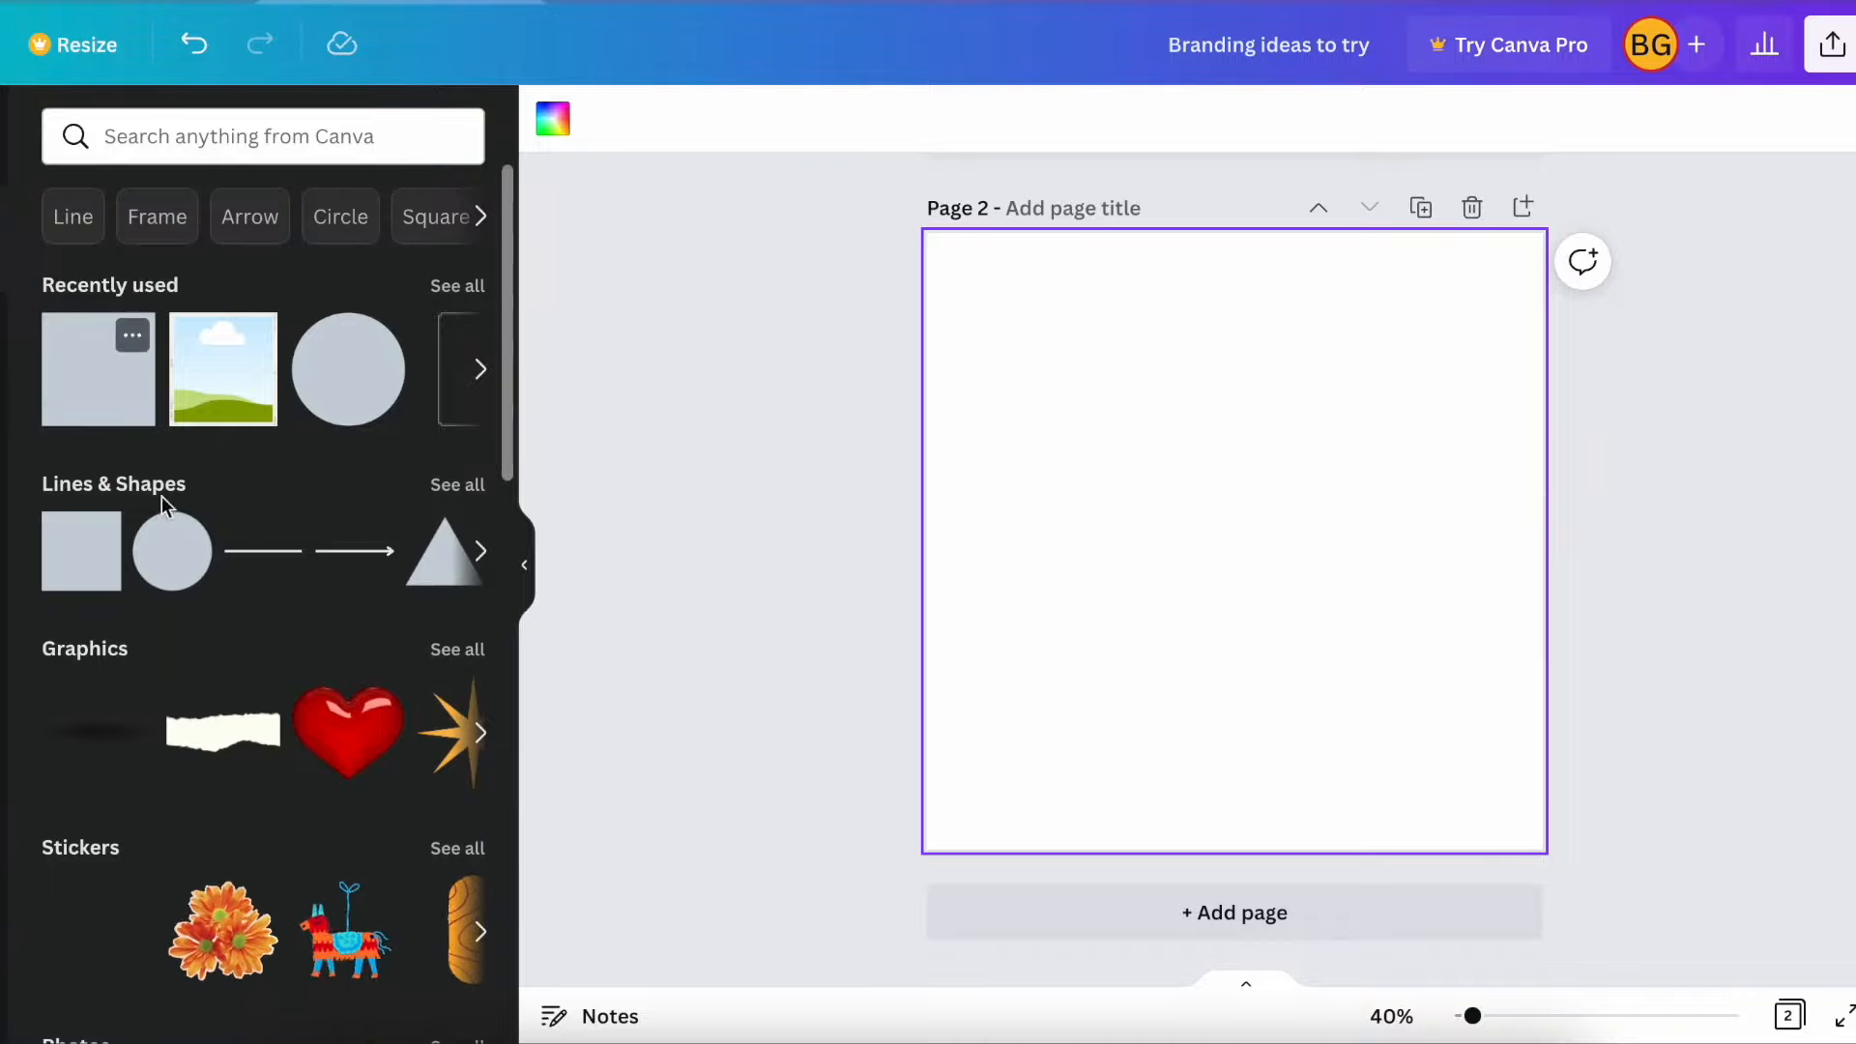
scroll(183, 549, "down", 15)
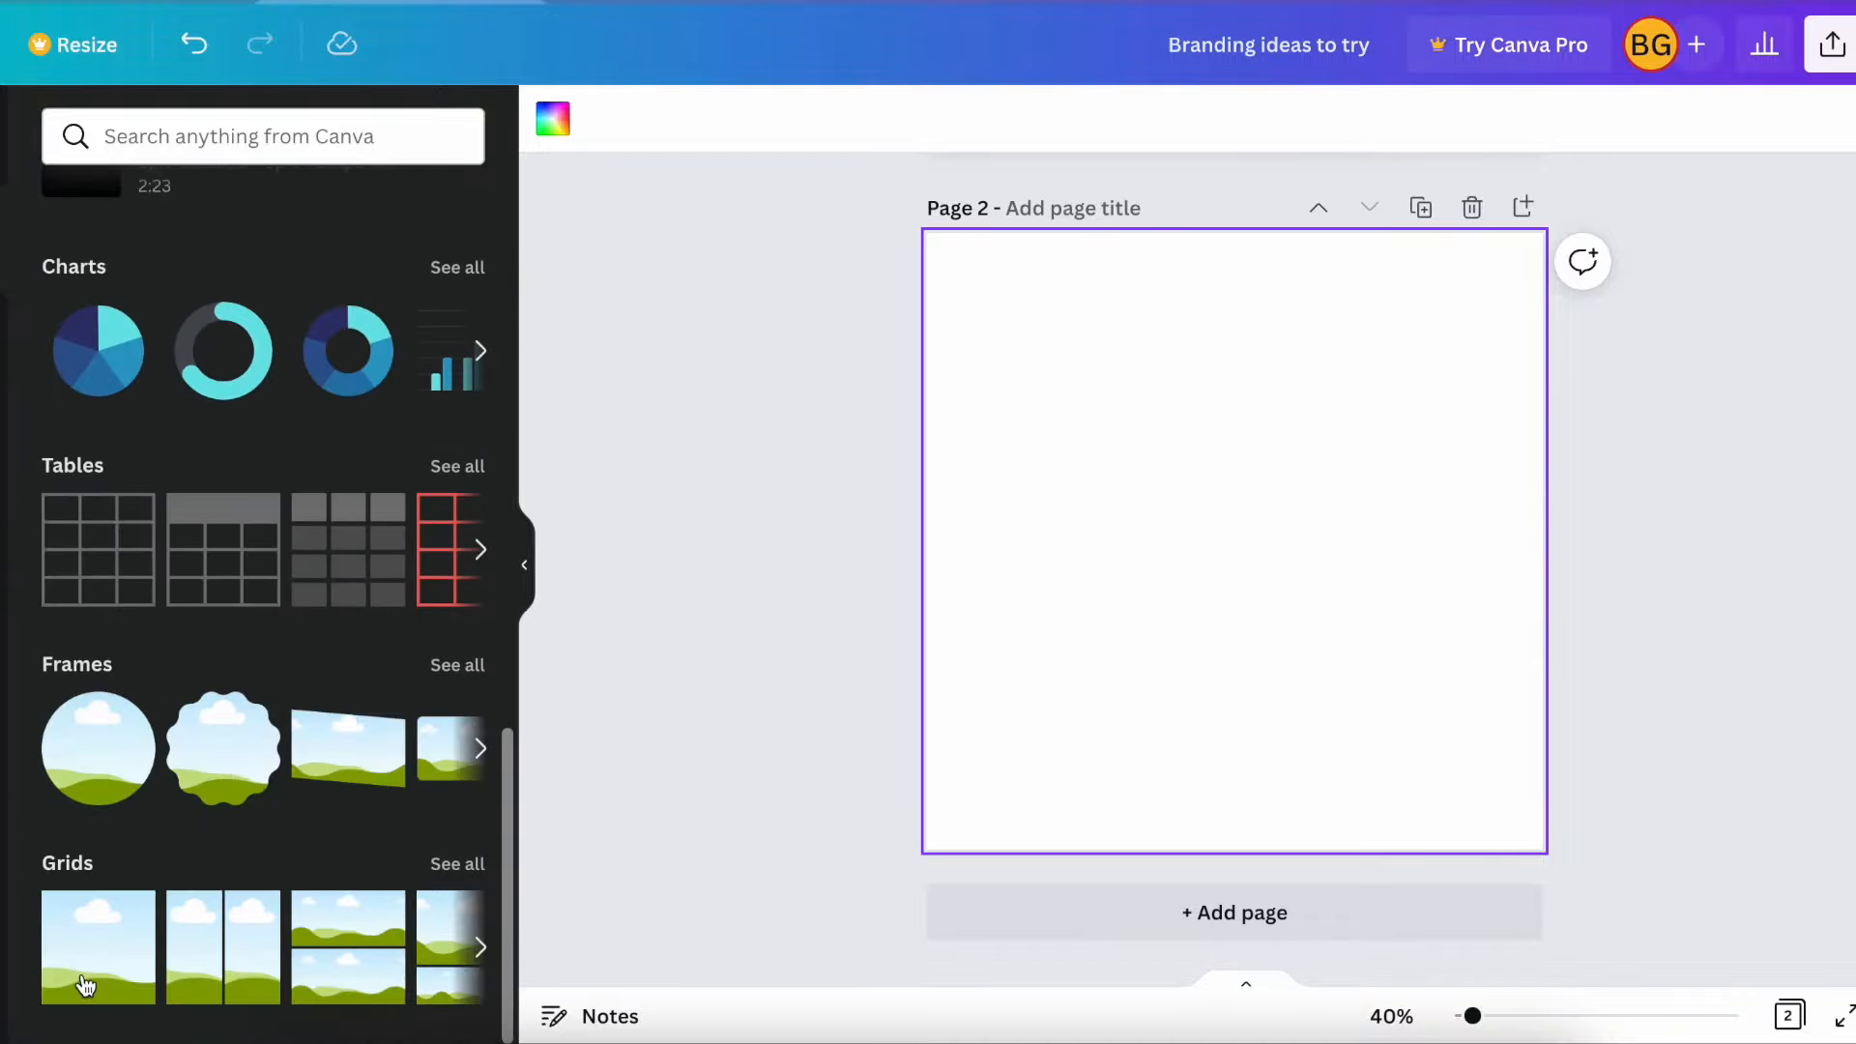
left_click(86, 984)
left_click_drag(1222, 248, 1220, 597)
left_click_drag(1536, 597, 1477, 619)
left_click_drag(1309, 705, 1332, 640)
Duplicate the landscape photo grid and stack the two in the upper and lower halves with a gap between
key("ctrl+d")
left_click_drag(1264, 404, 1265, 388)
left_click_drag(1263, 633, 1266, 663)
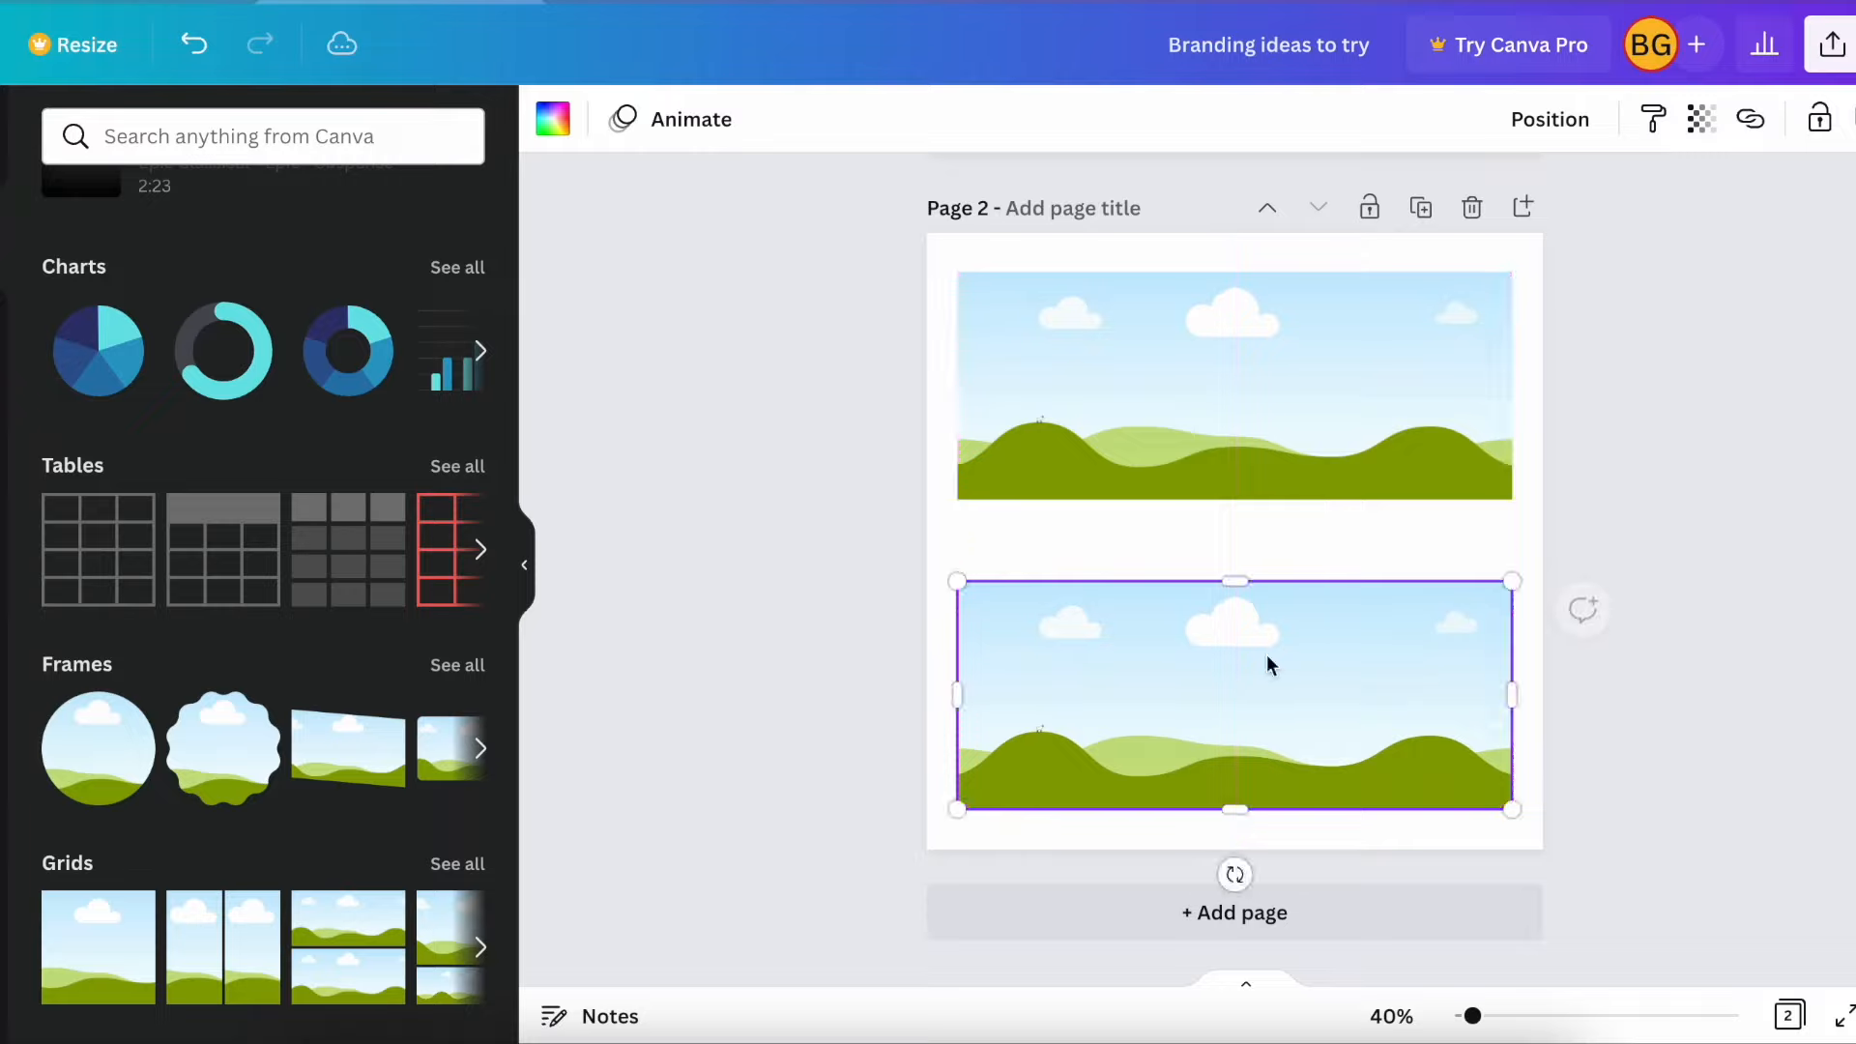
Add a square shape, stretch it across the full page width to 1080 by 324, and fill it with the document's pale pink
left_click(687, 583)
scroll(153, 474, "up", 10)
left_click(97, 567)
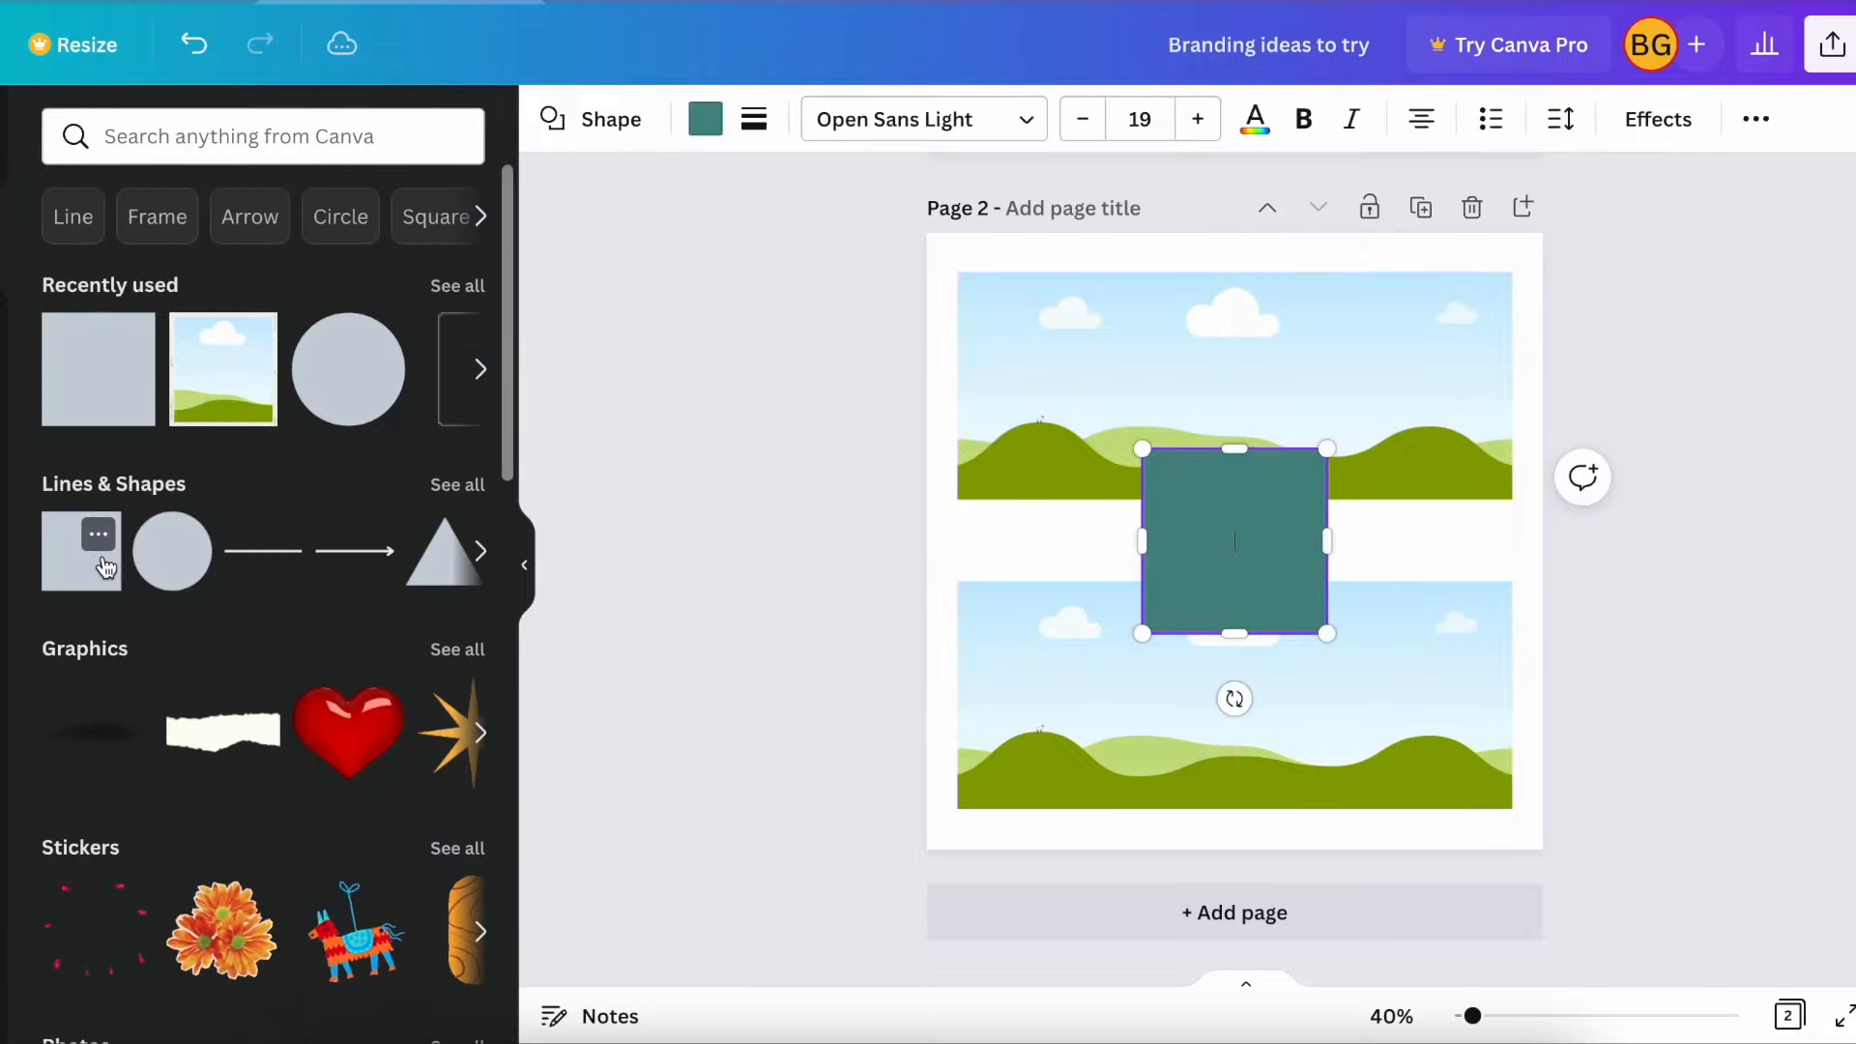
left_click_drag(1137, 541, 926, 538)
left_click_drag(1328, 540, 1544, 551)
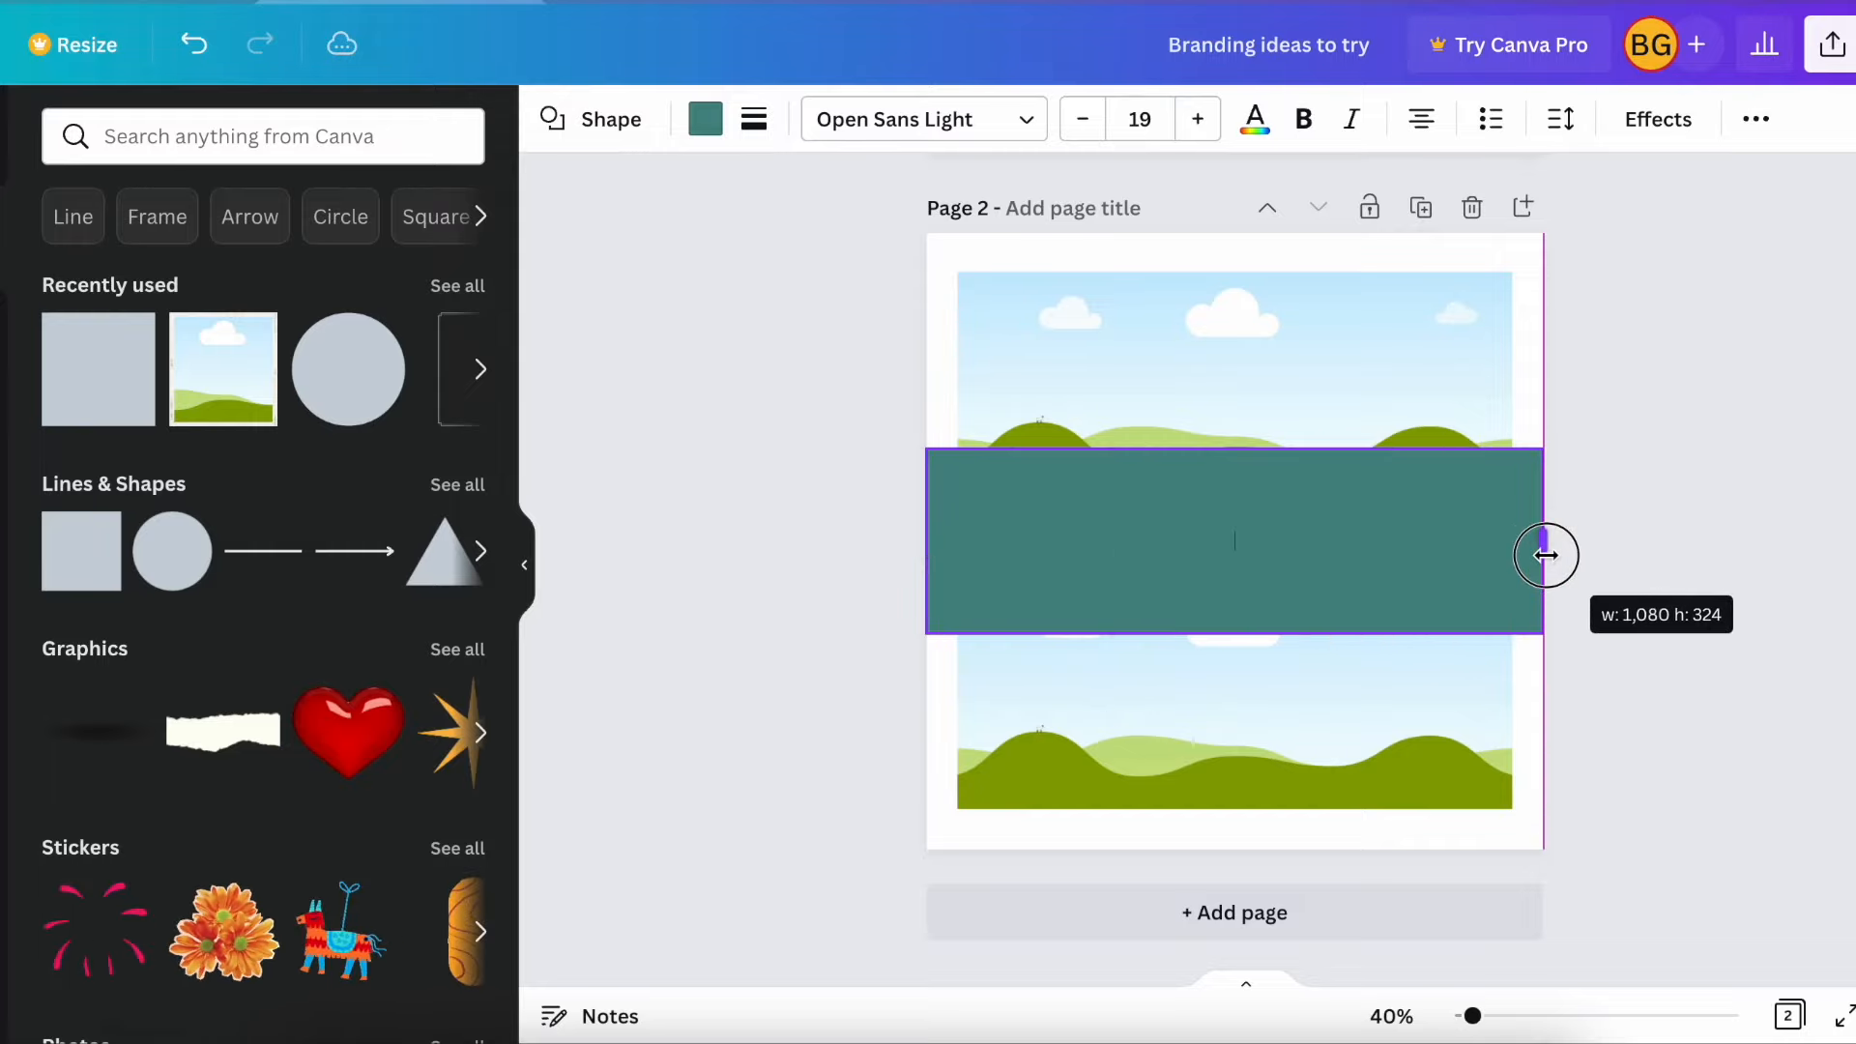
left_click(705, 120)
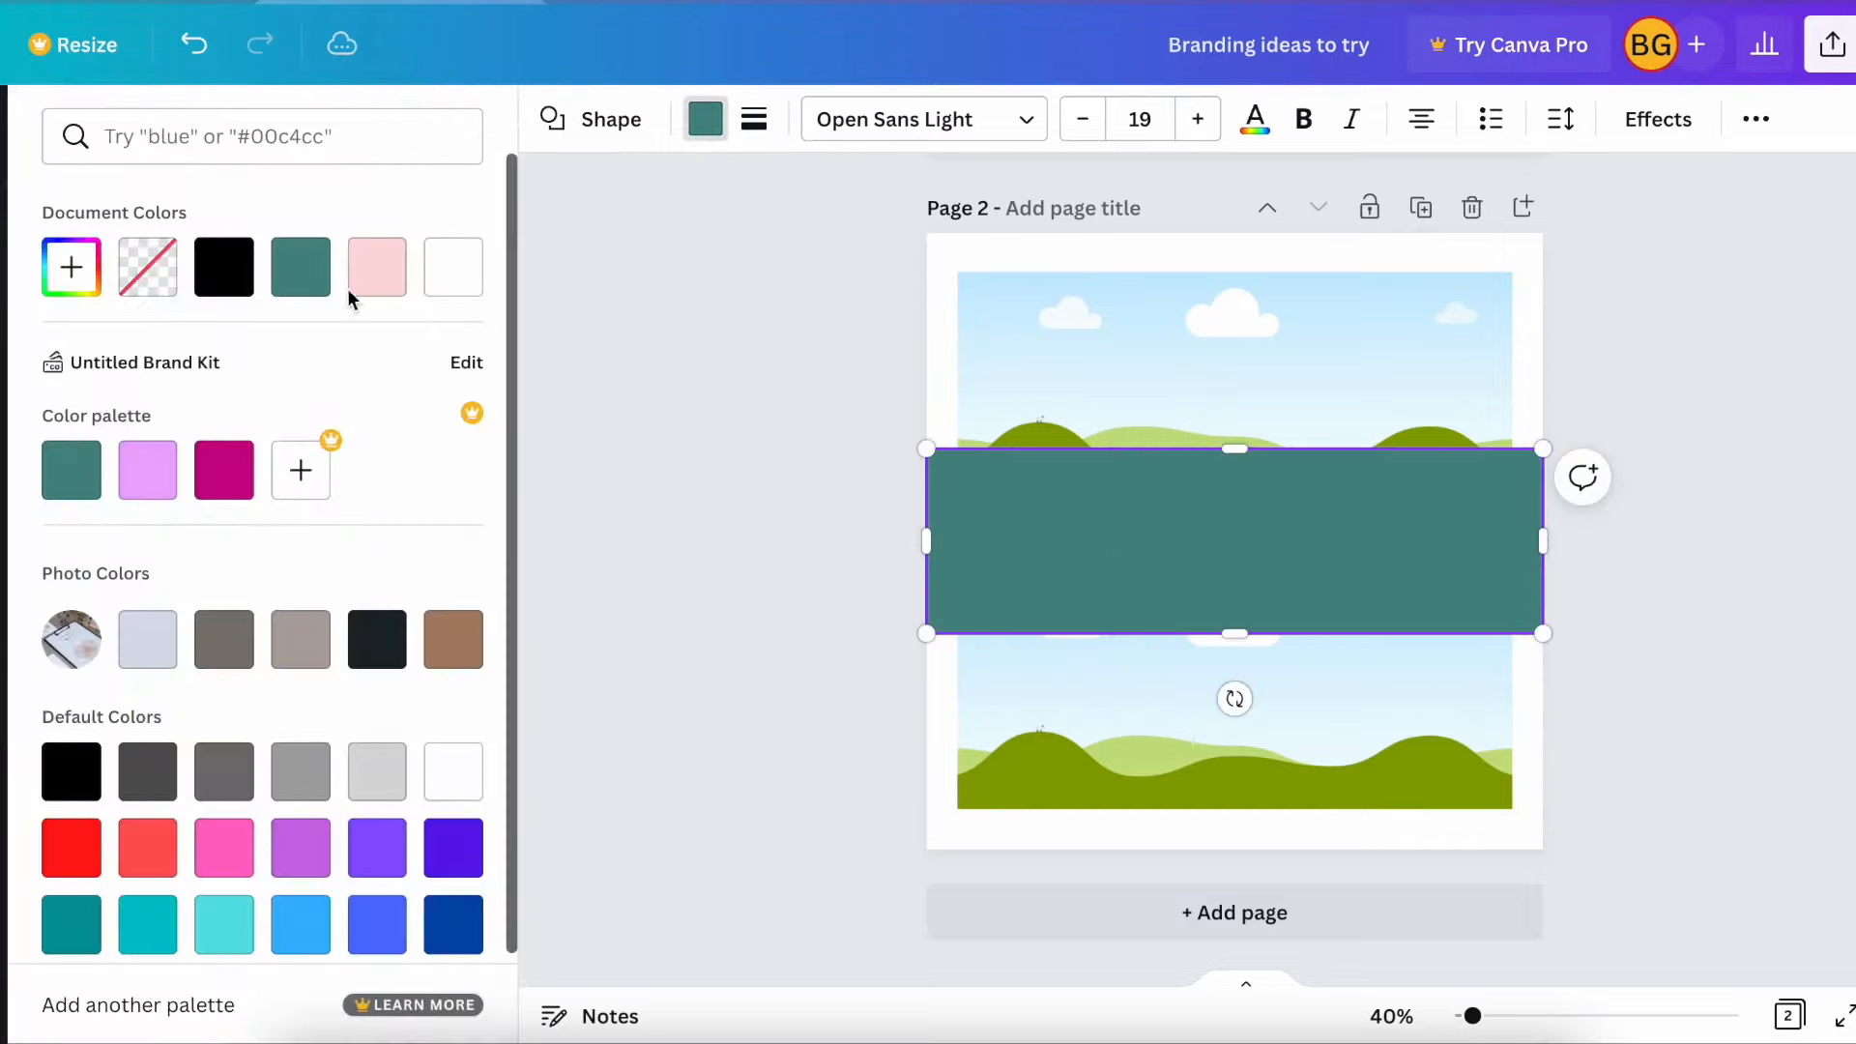
left_click(377, 268)
Send the pink band backward until it lies behind both photo grids
left_click(1682, 141)
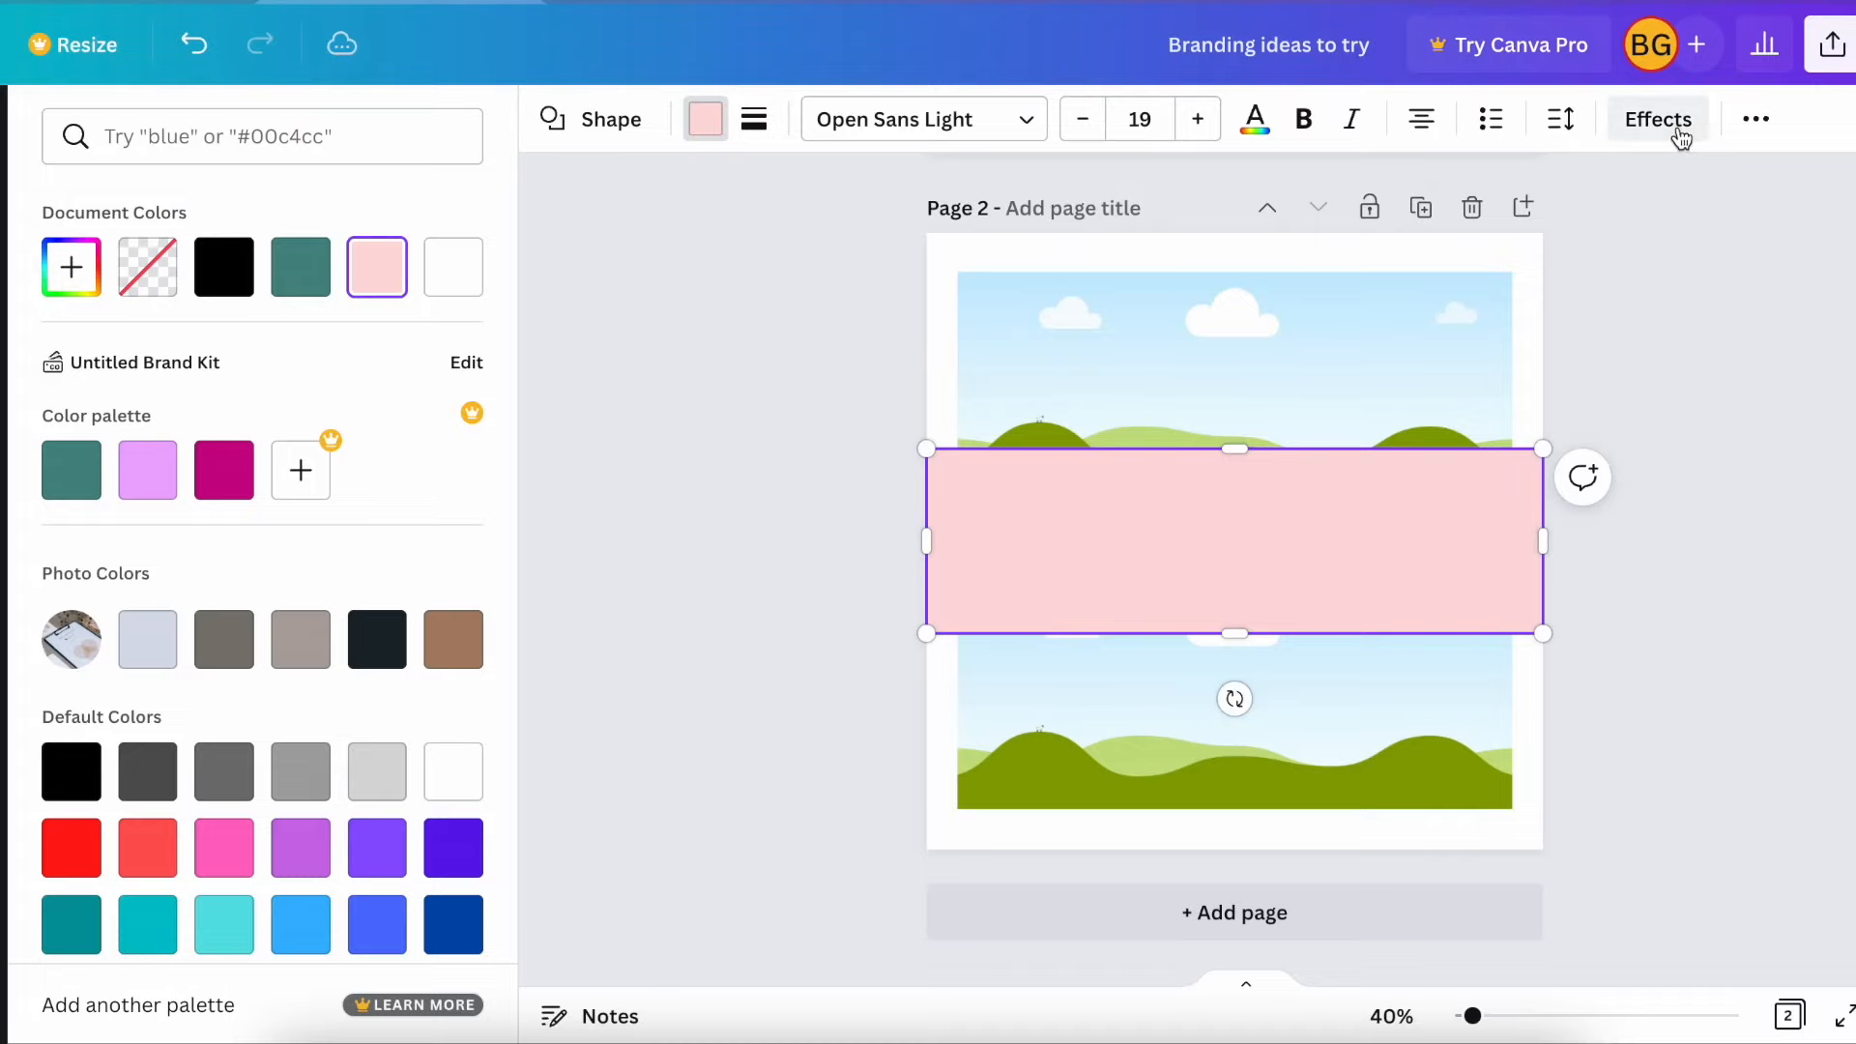
left_click(1758, 133)
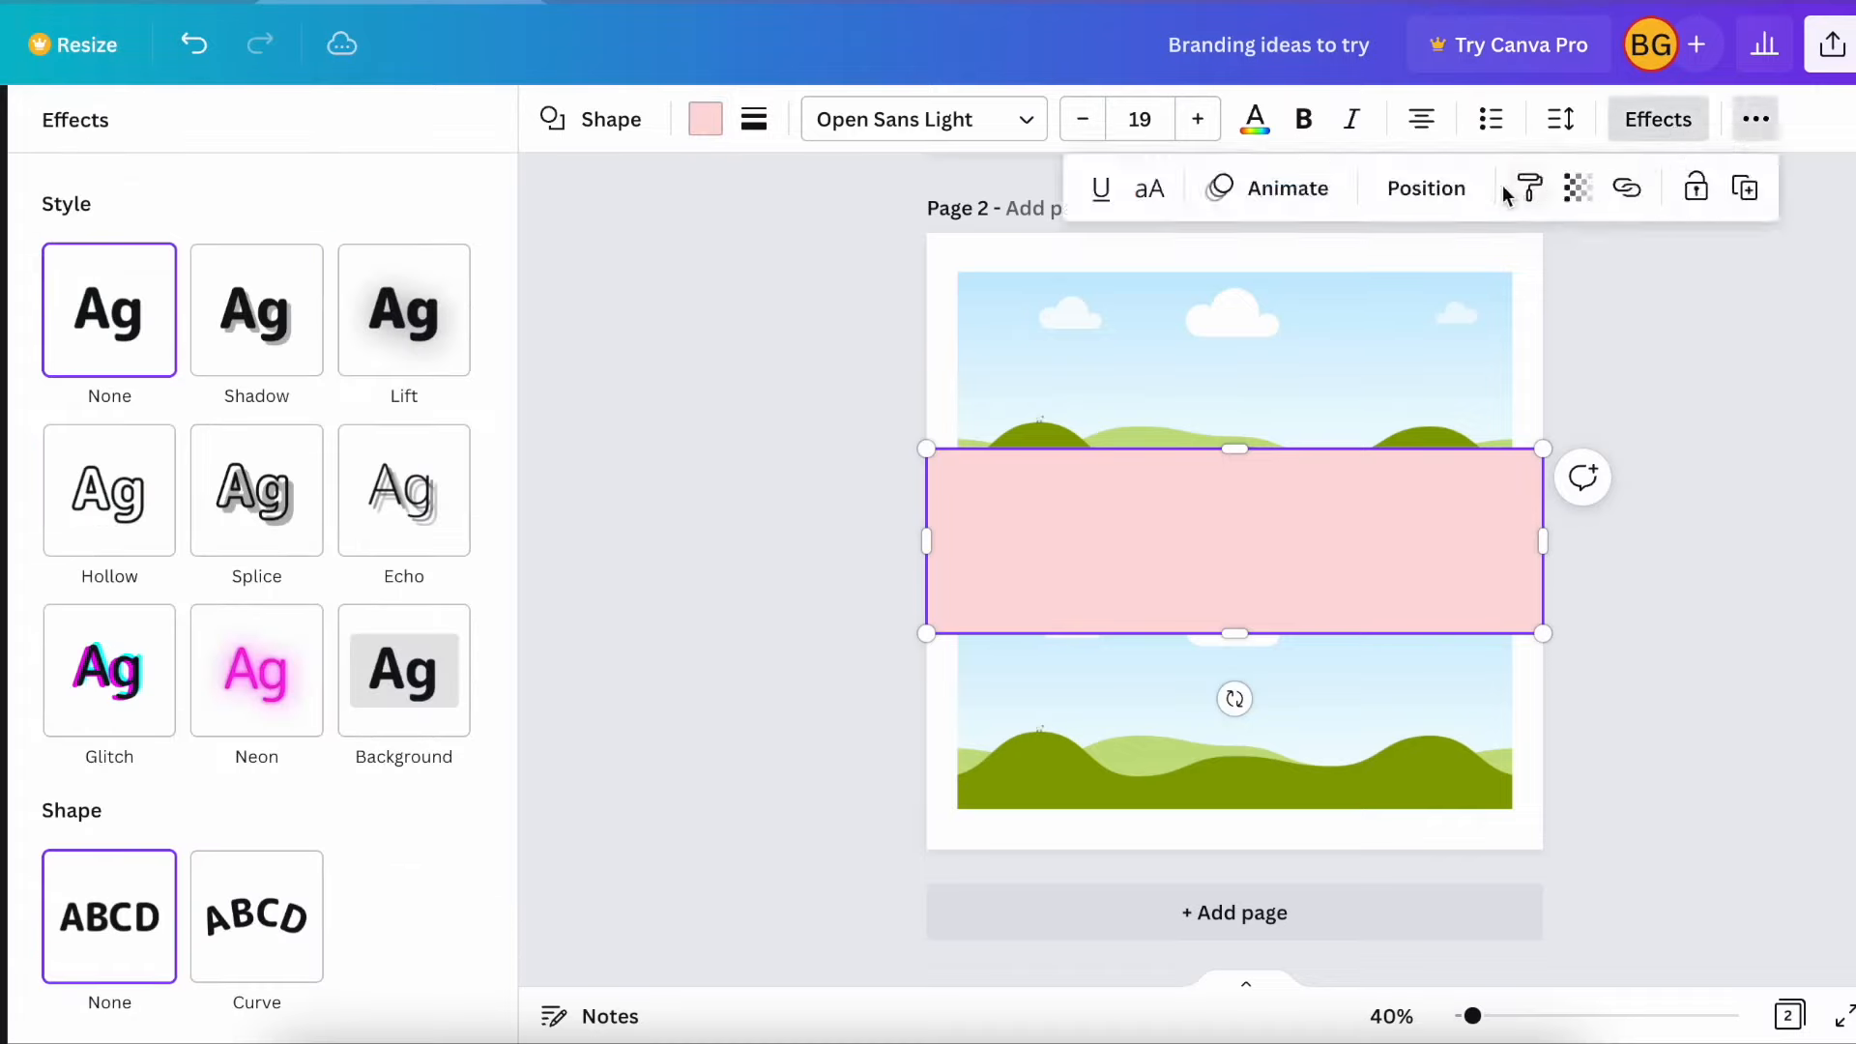
left_click(1433, 190)
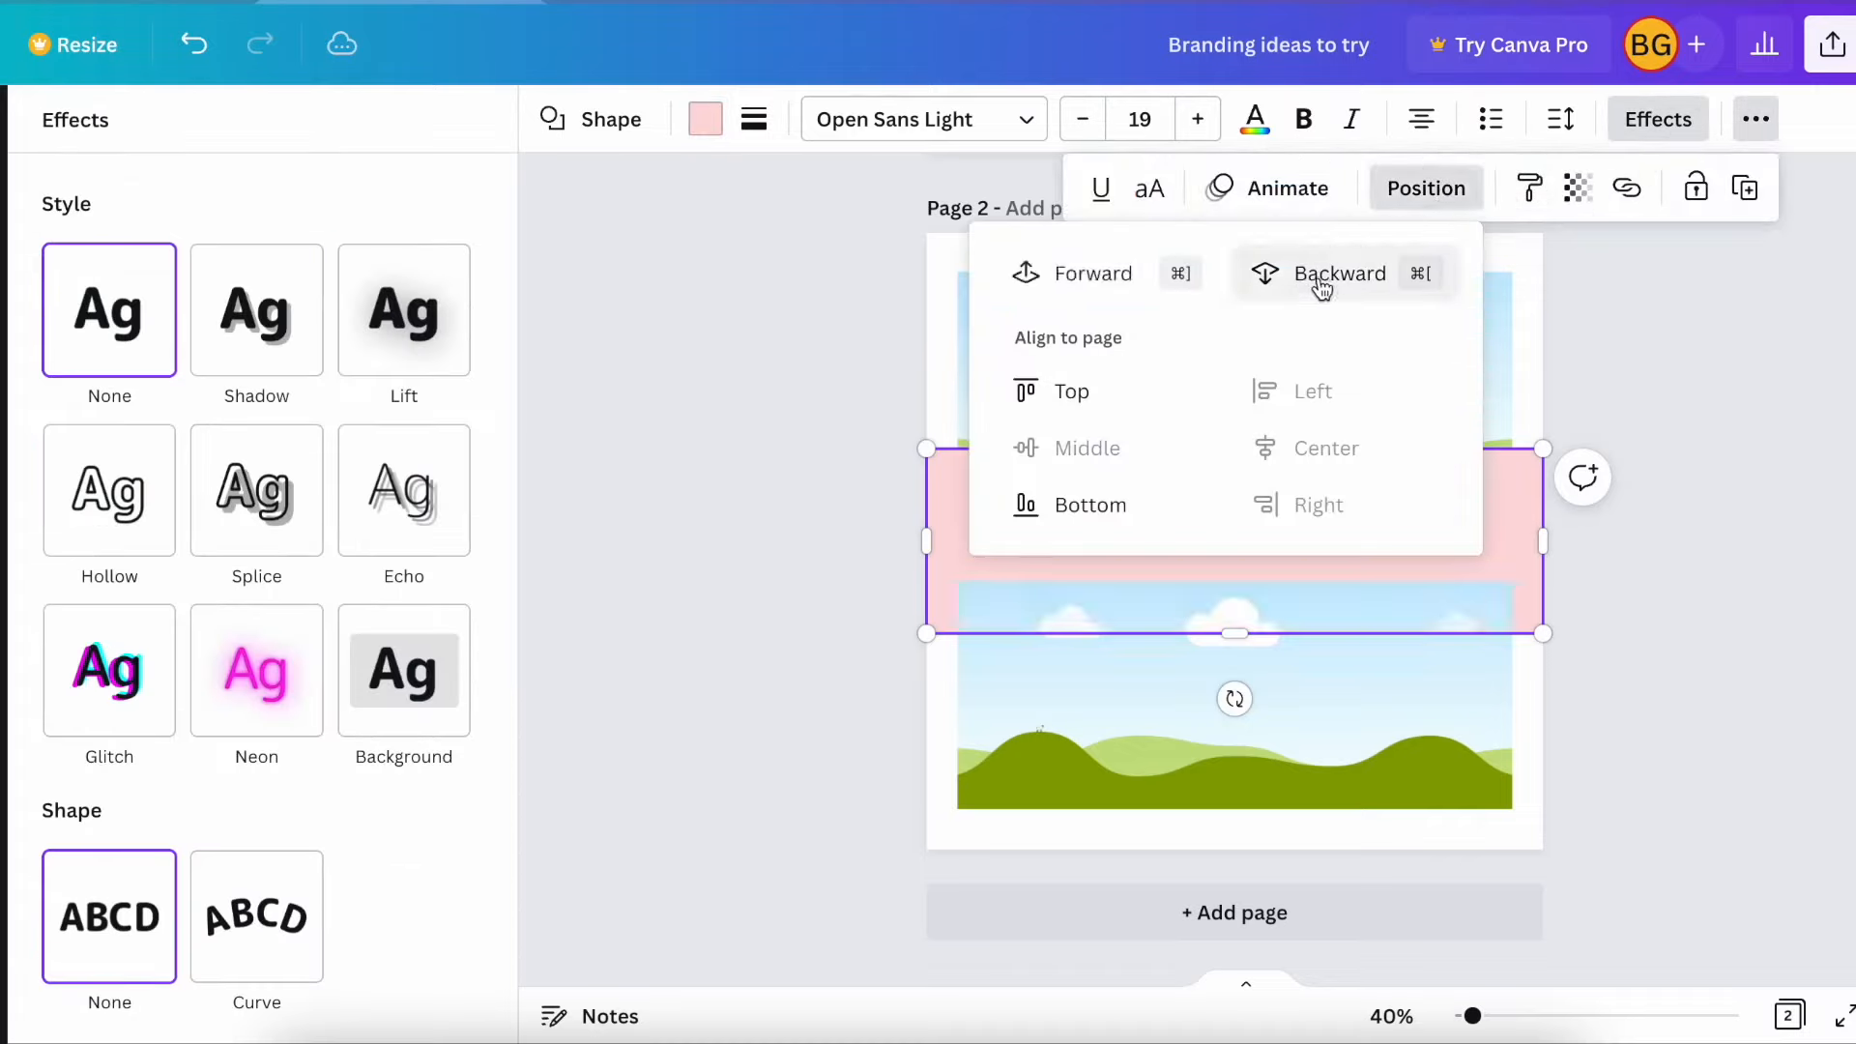
left_click(827, 494)
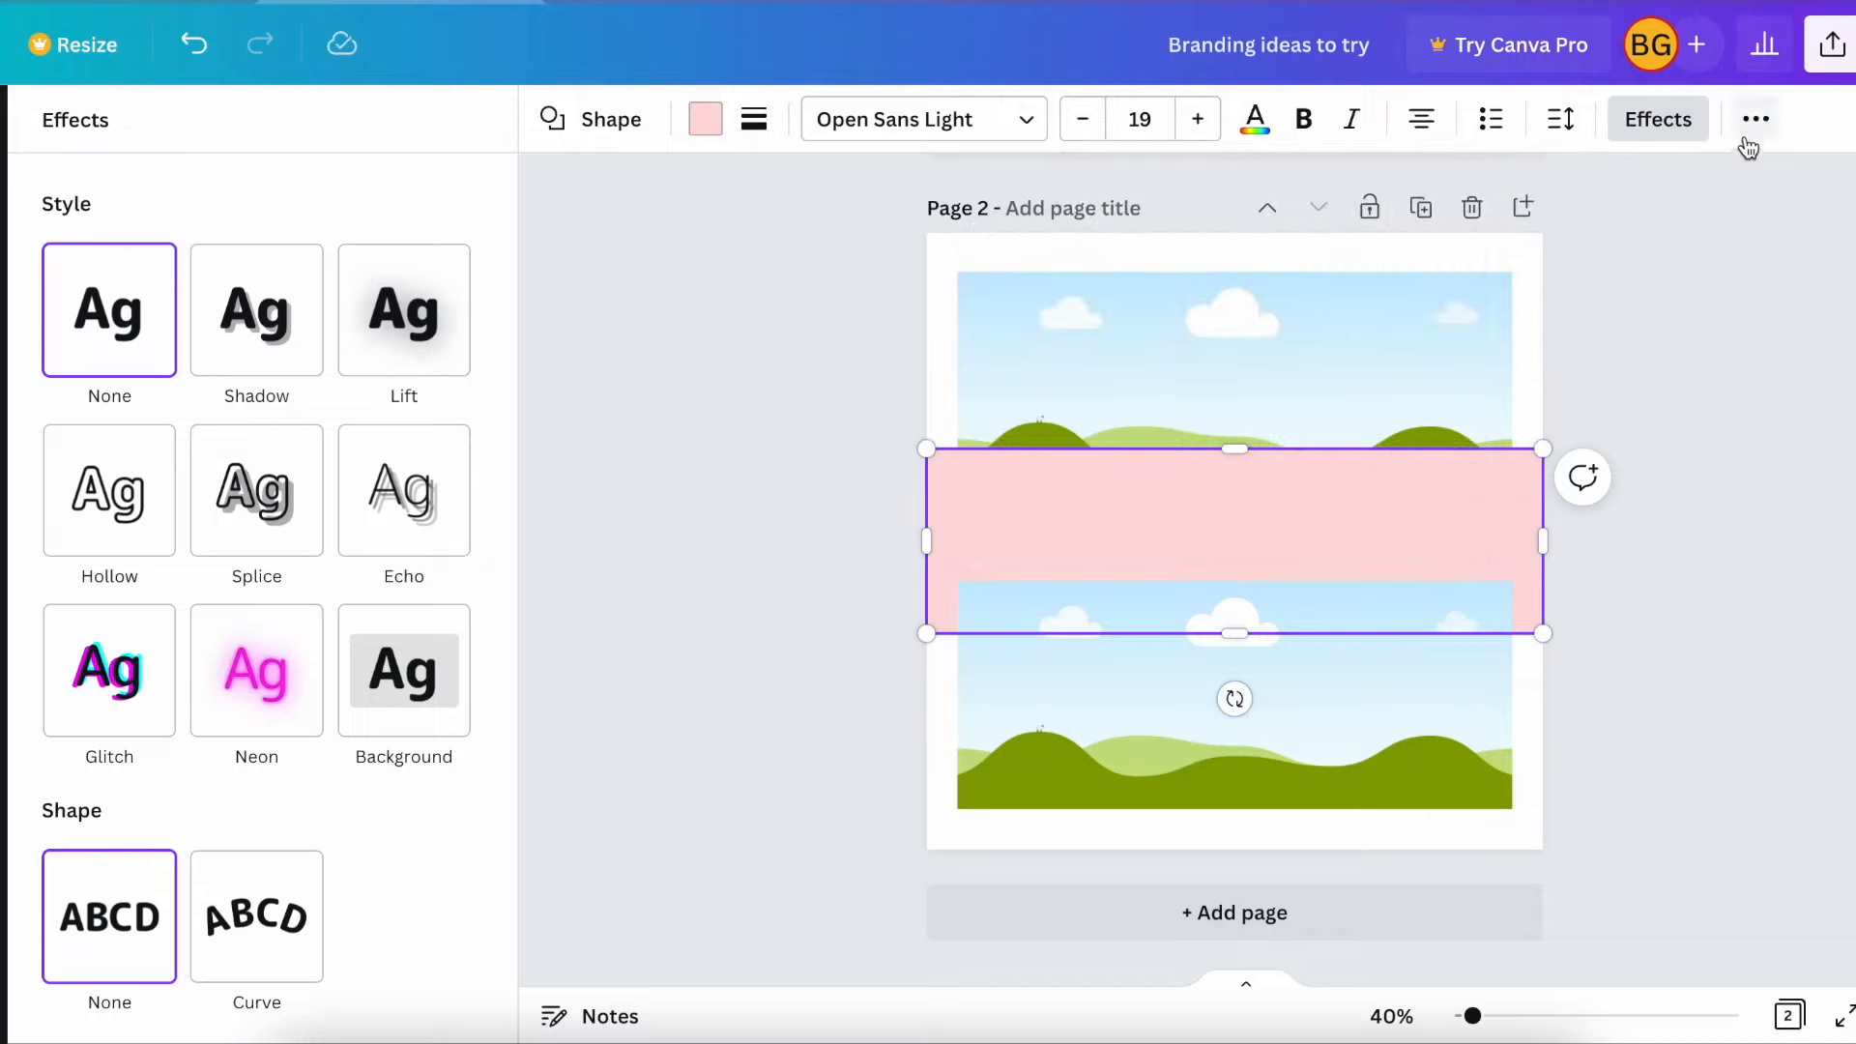
left_click(1754, 121)
left_click(1415, 189)
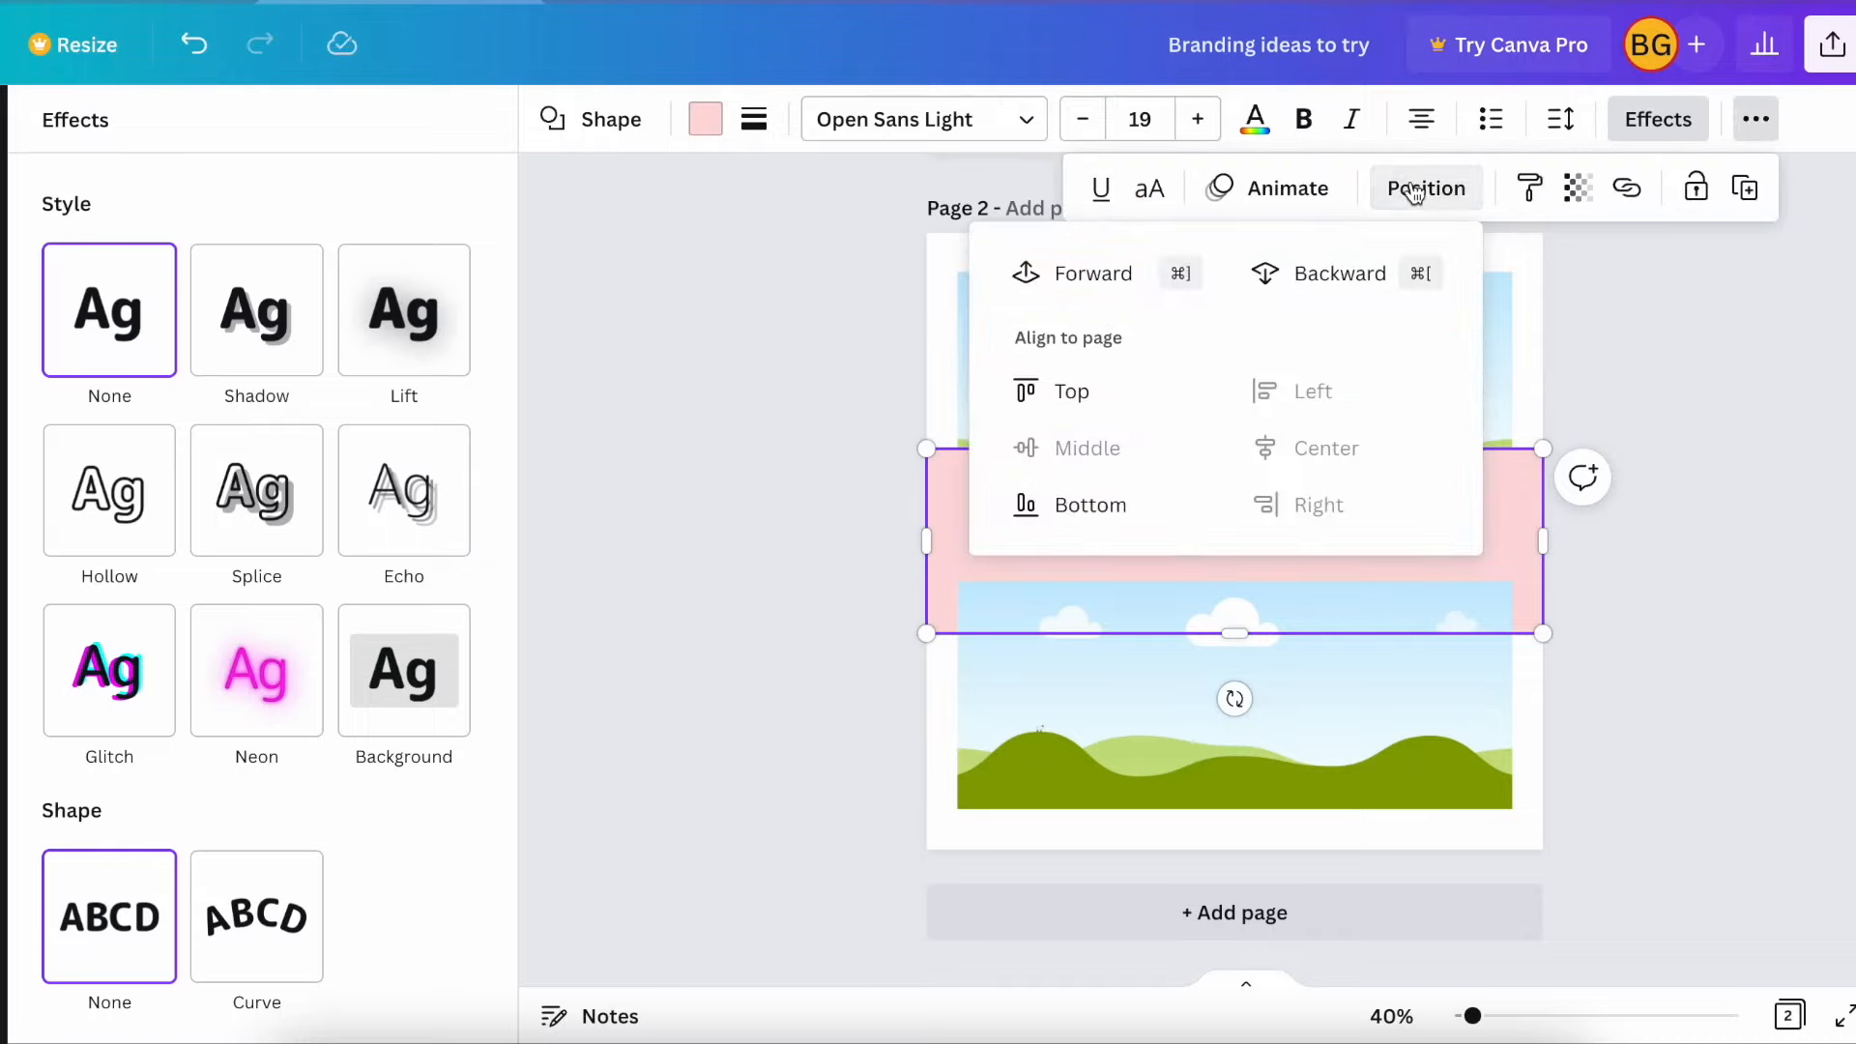
left_click(1316, 278)
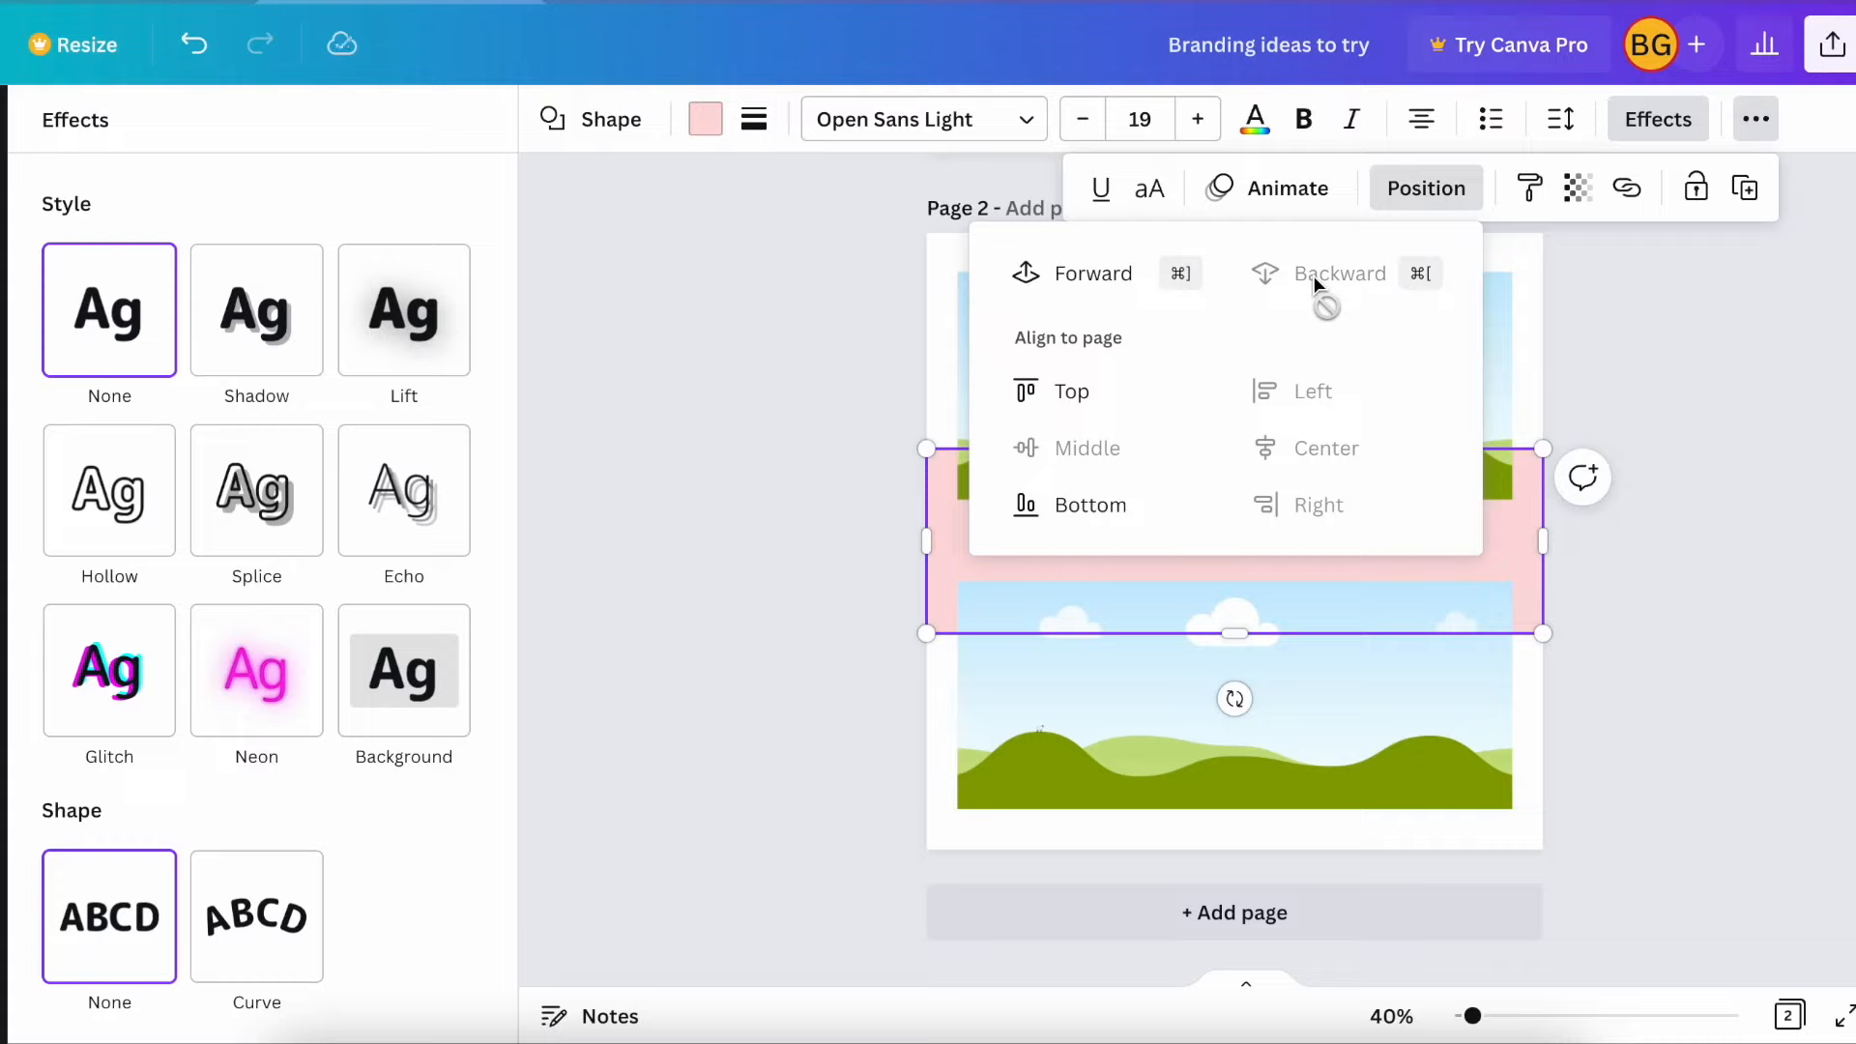
left_click(854, 524)
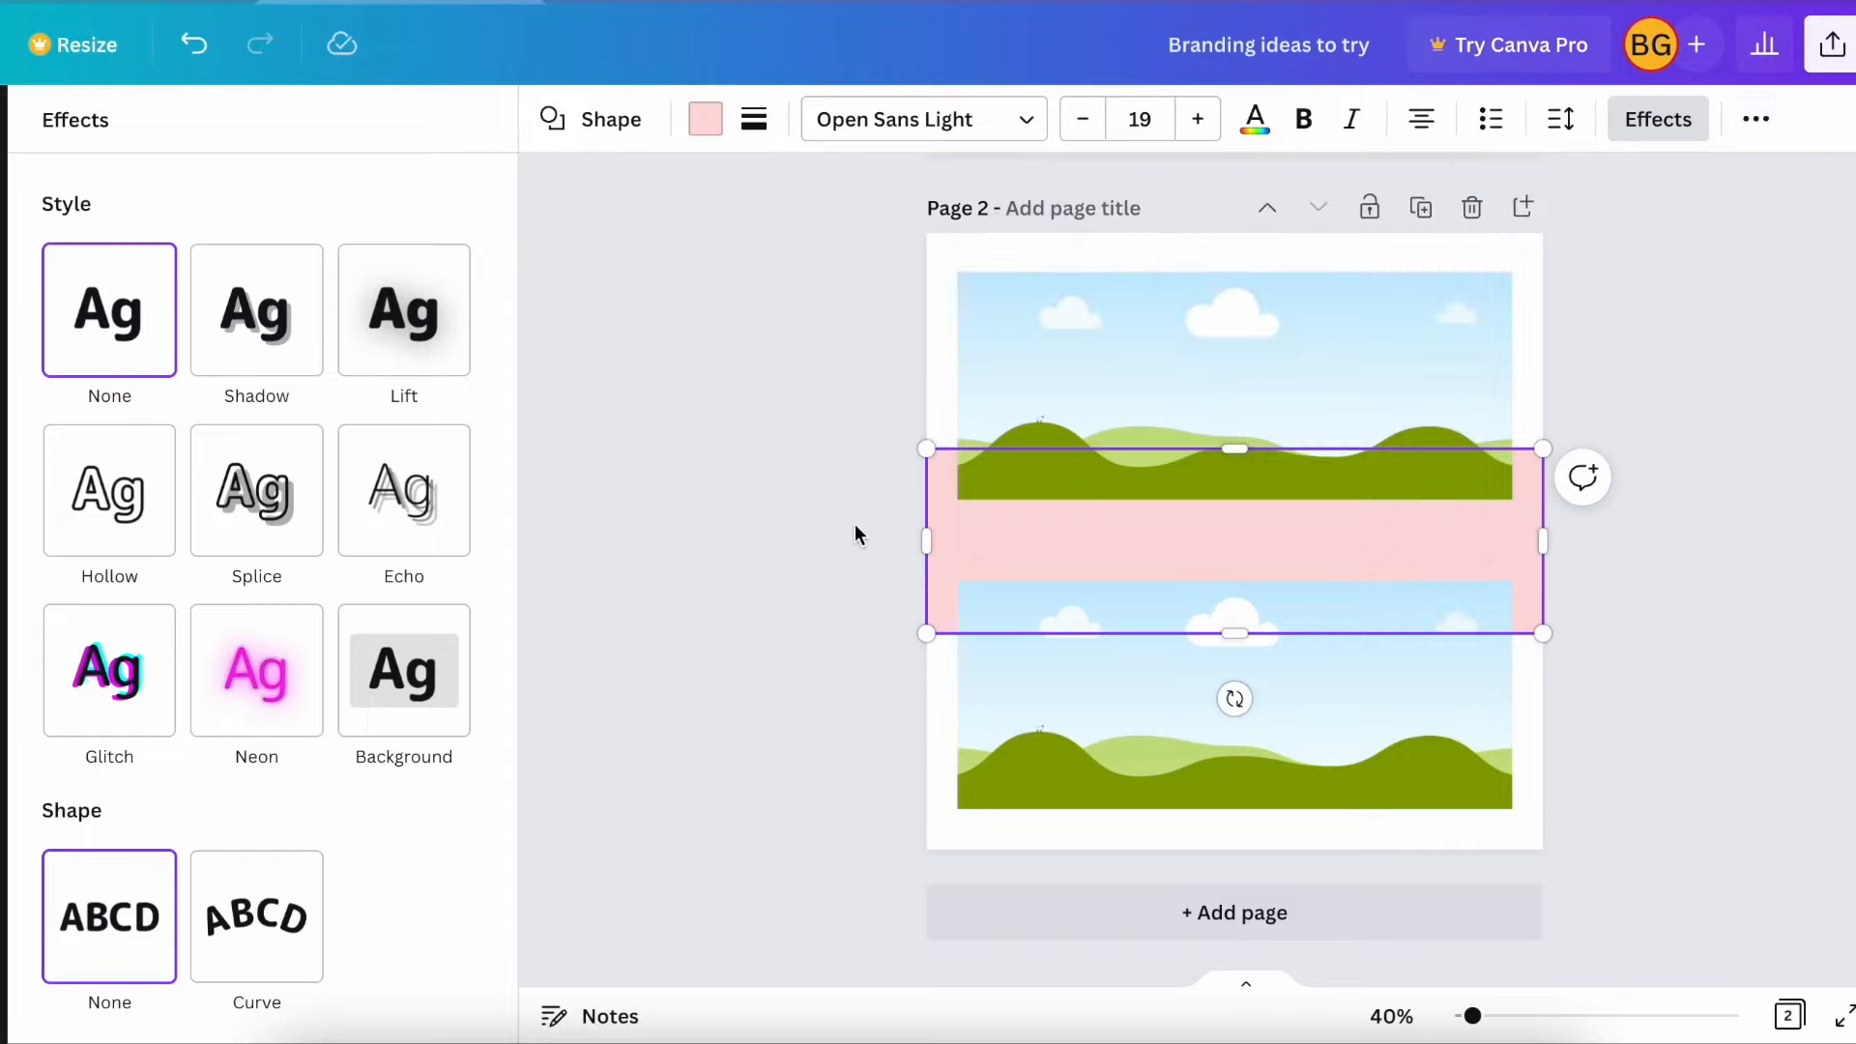
Extend the pink band upward and downward so it reaches about halfway behind each photo grid
left_click_drag(1233, 448, 1254, 388)
left_click_drag(1235, 633, 1230, 695)
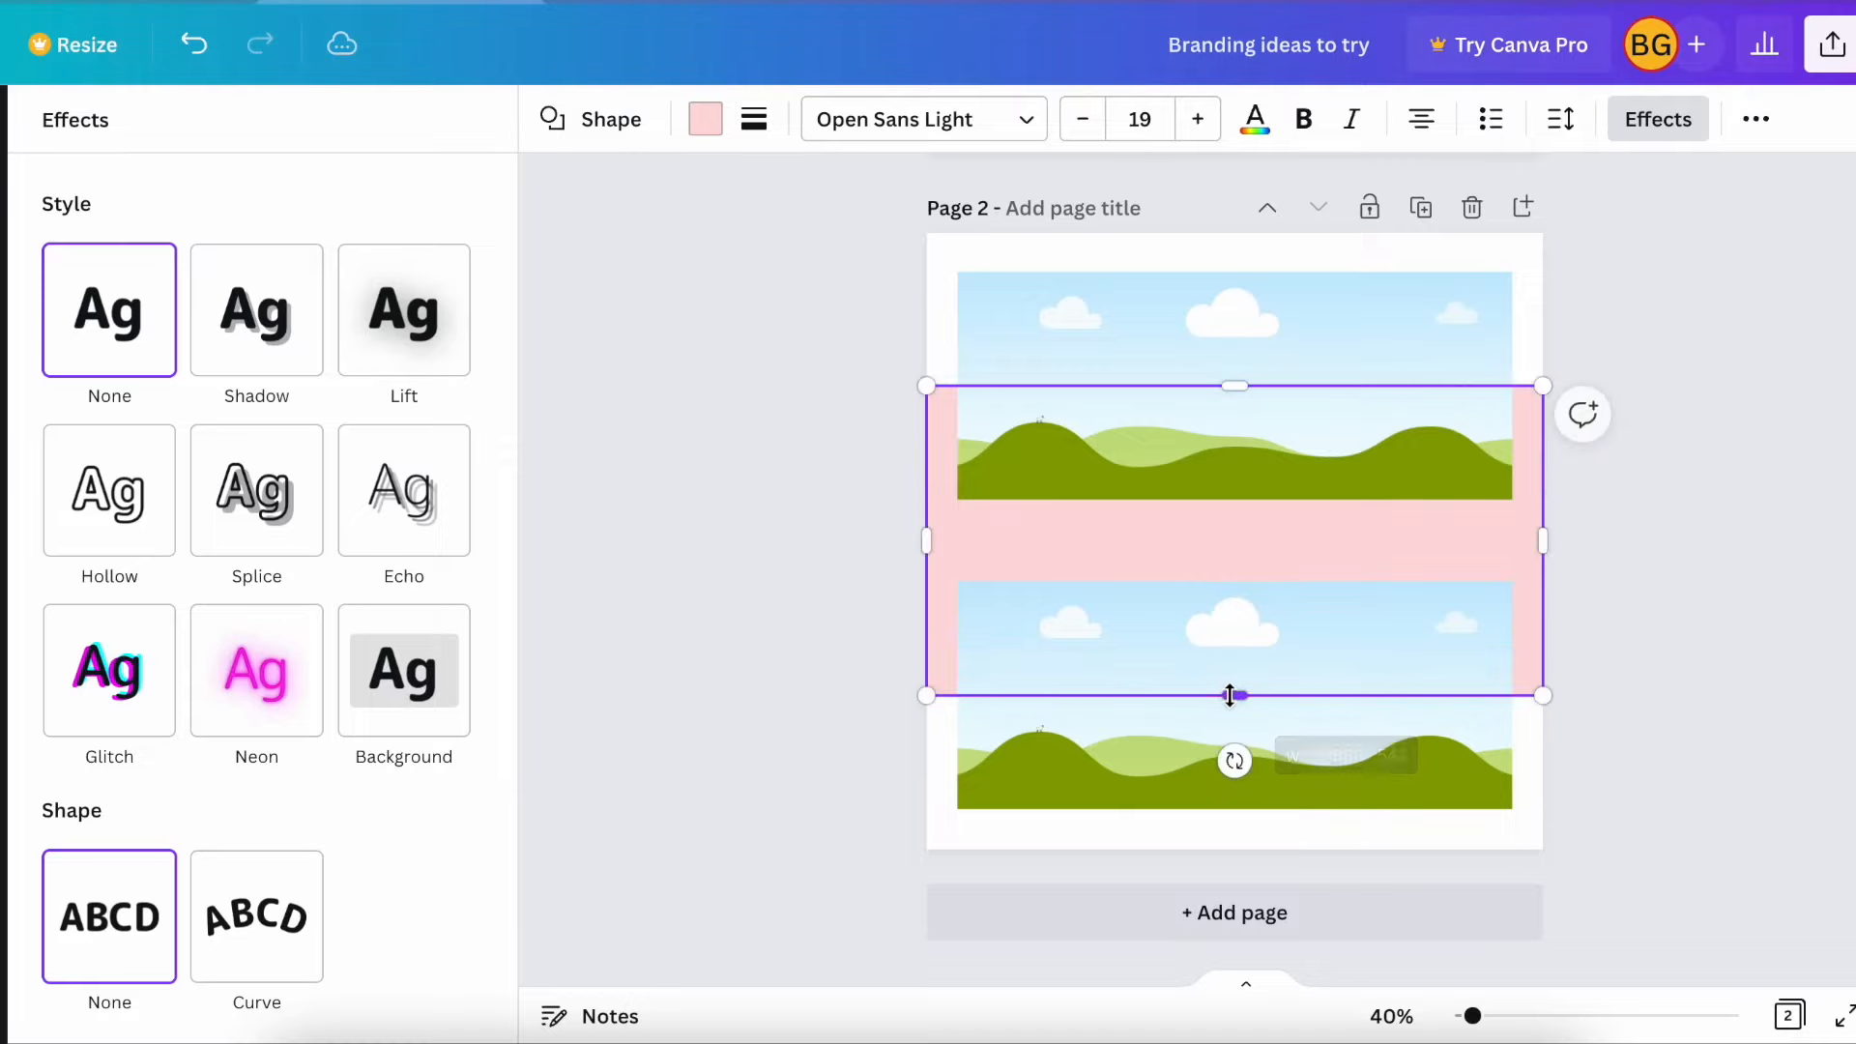
left_click(705, 642)
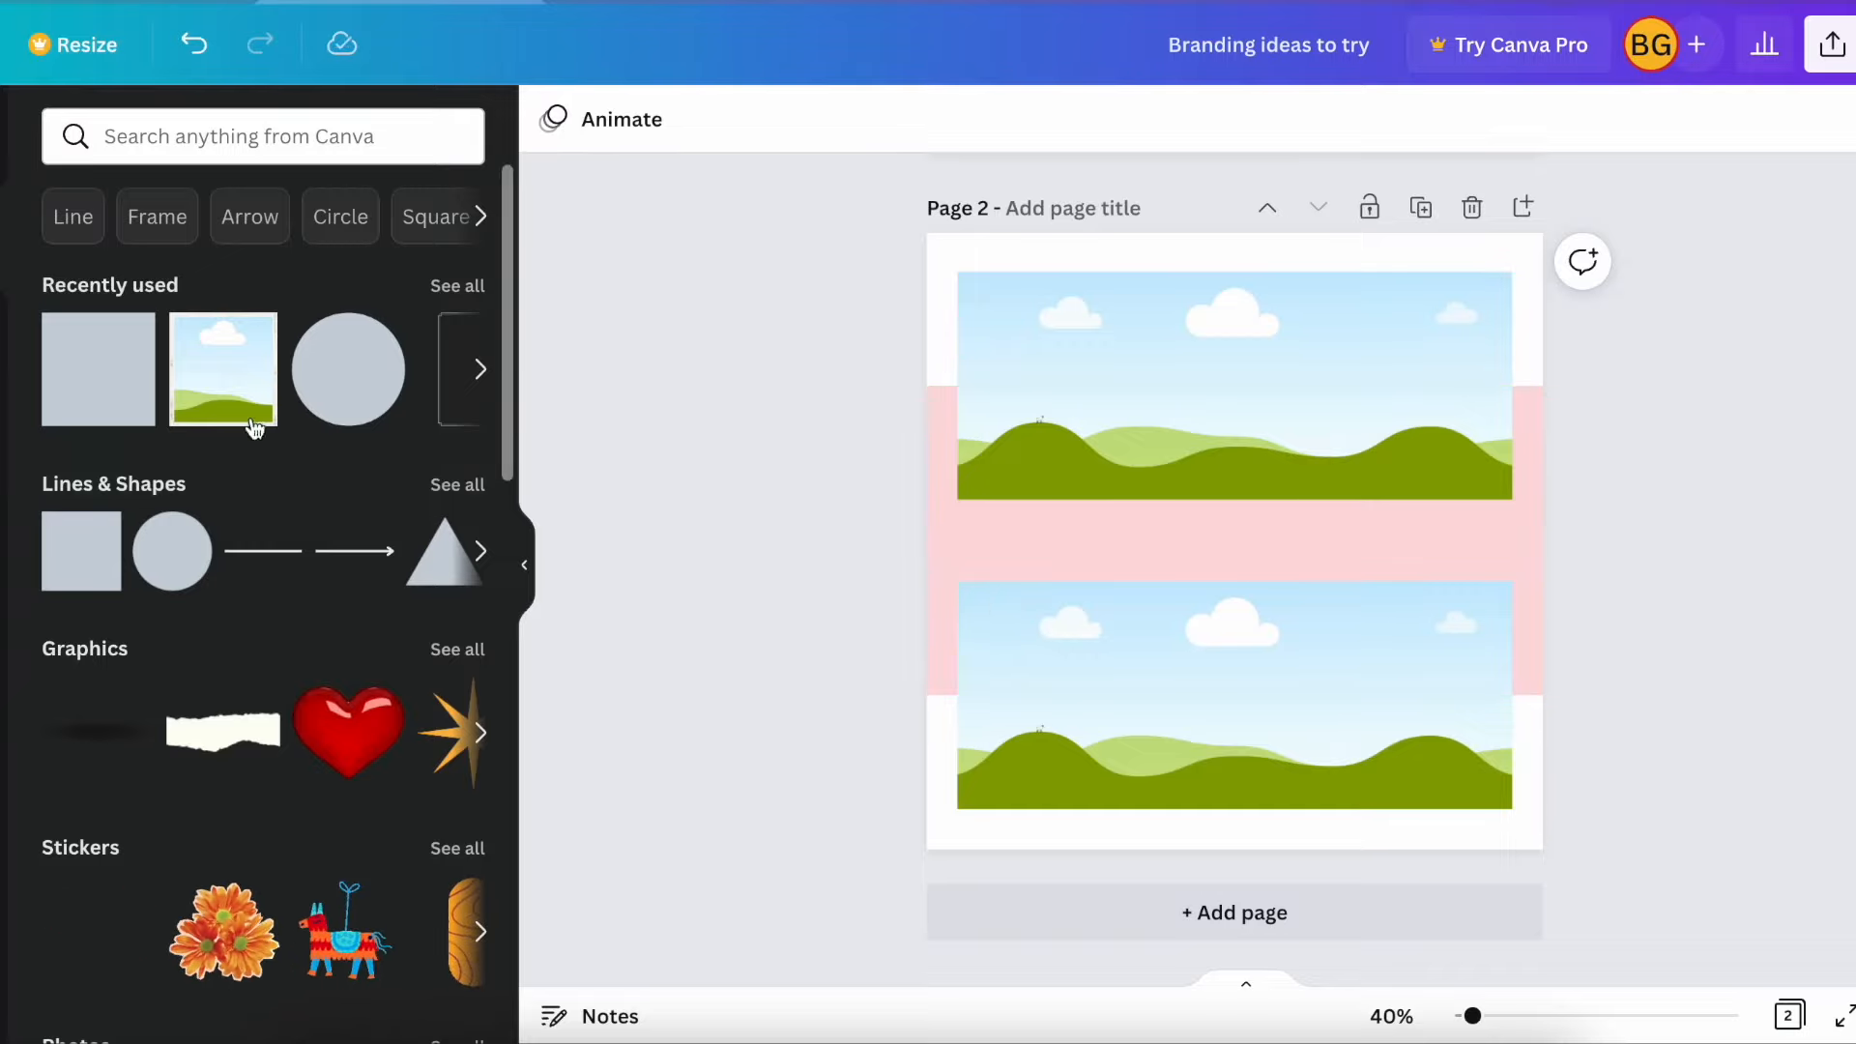
Add a heading that reads "Your Brand Name" in the gap between the two photo grids
left_click(3, 443)
left_click(350, 276)
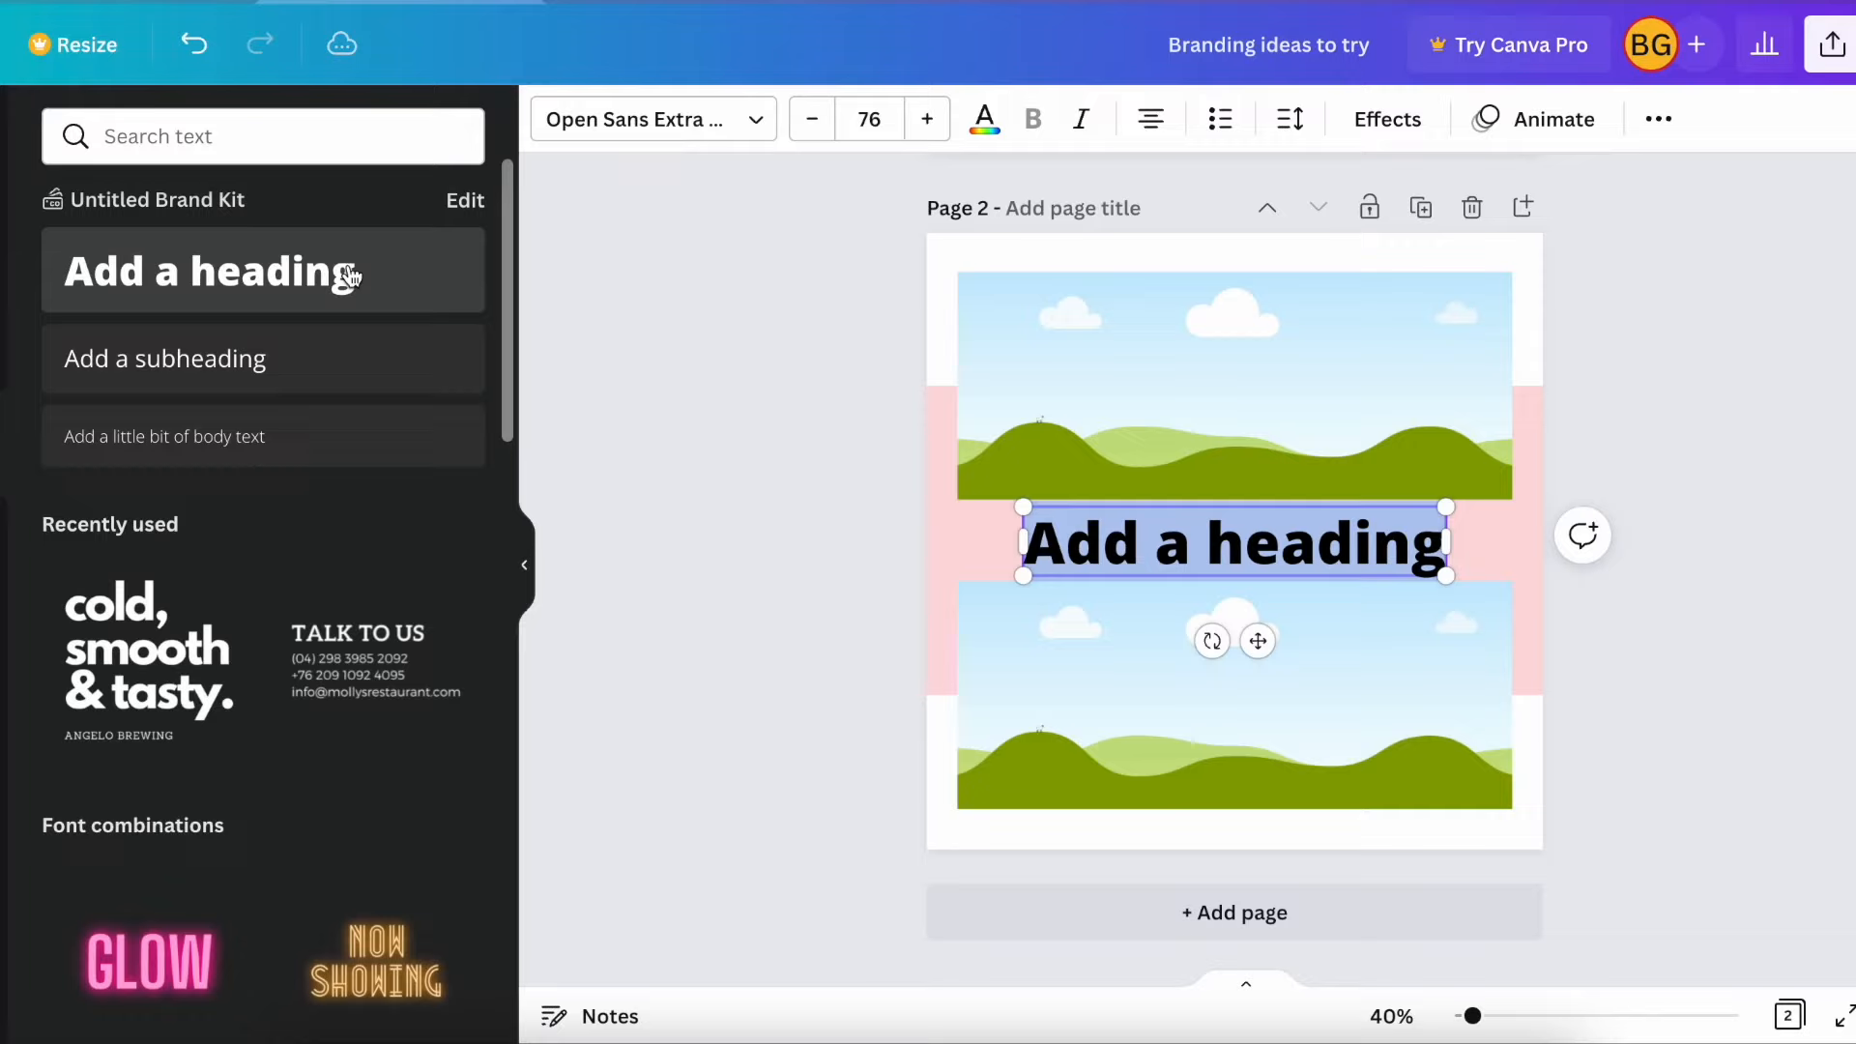
type("Your Br")
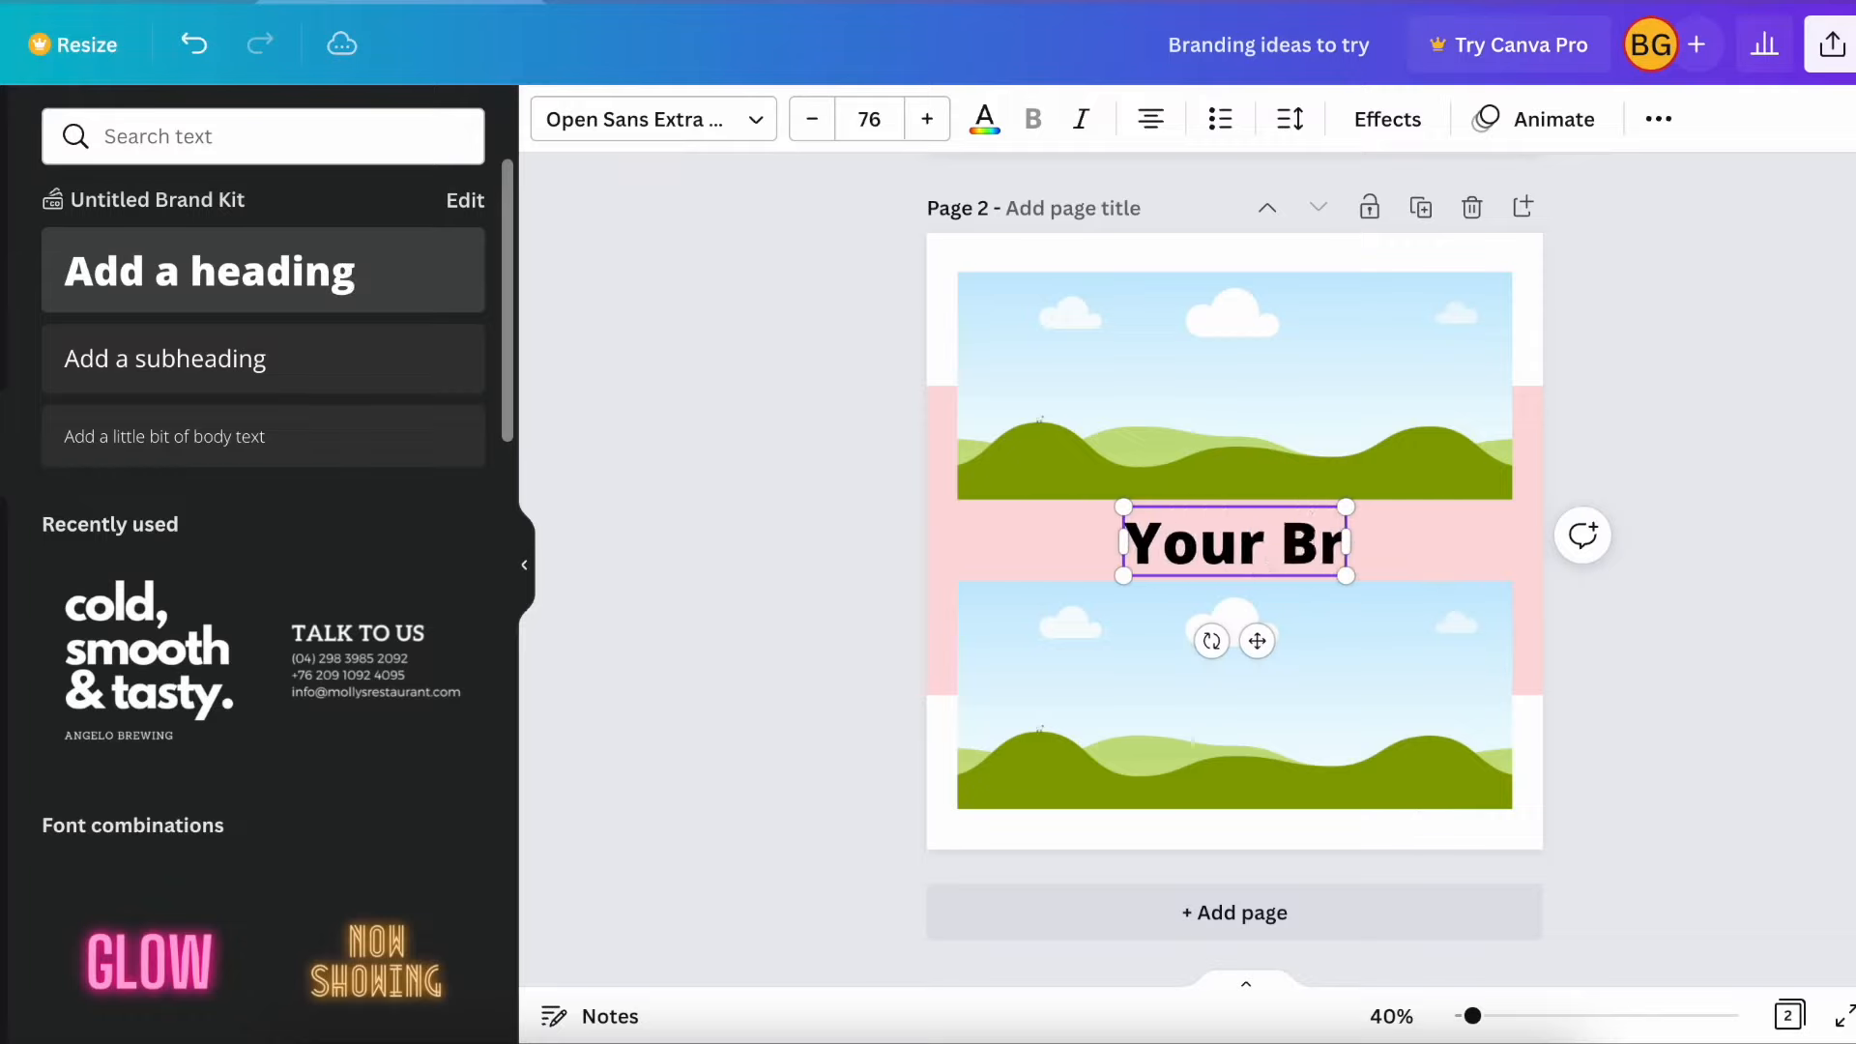
type("and")
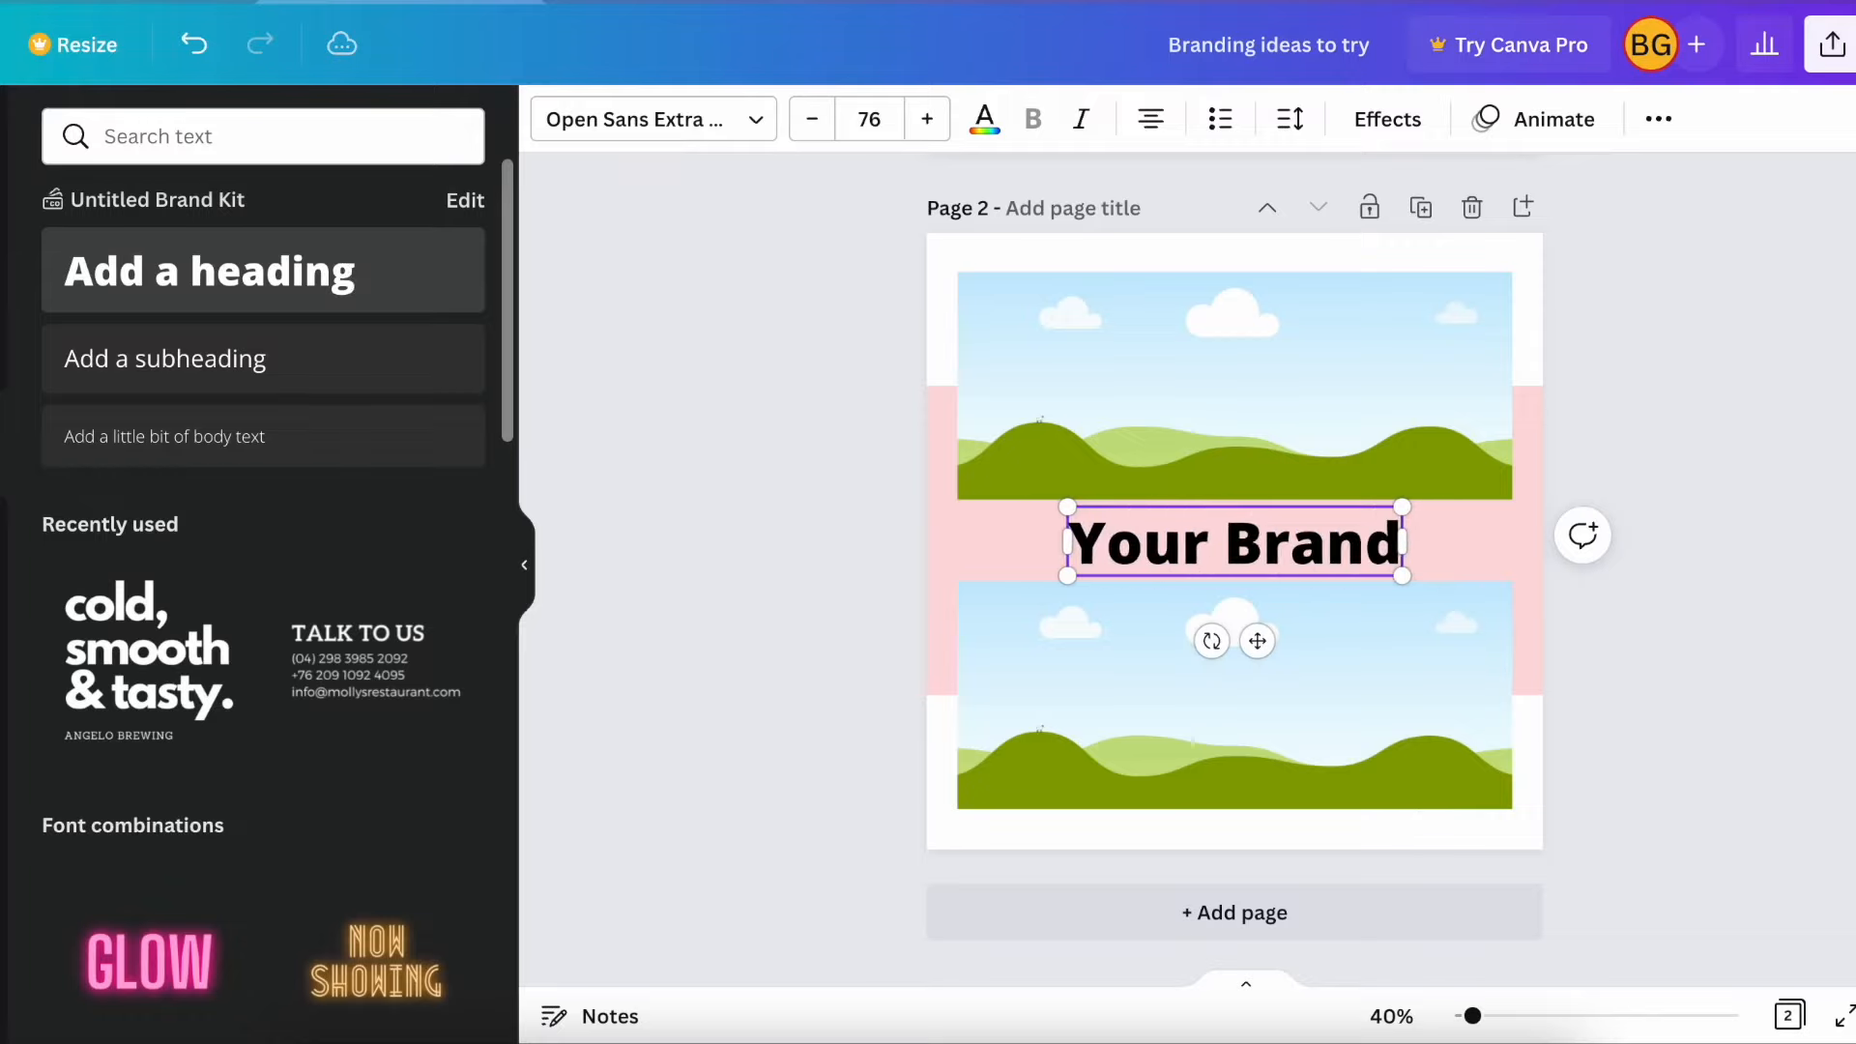
type(" n")
key("BackSpace")
type("Nn")
key("BackSpace")
type("ame")
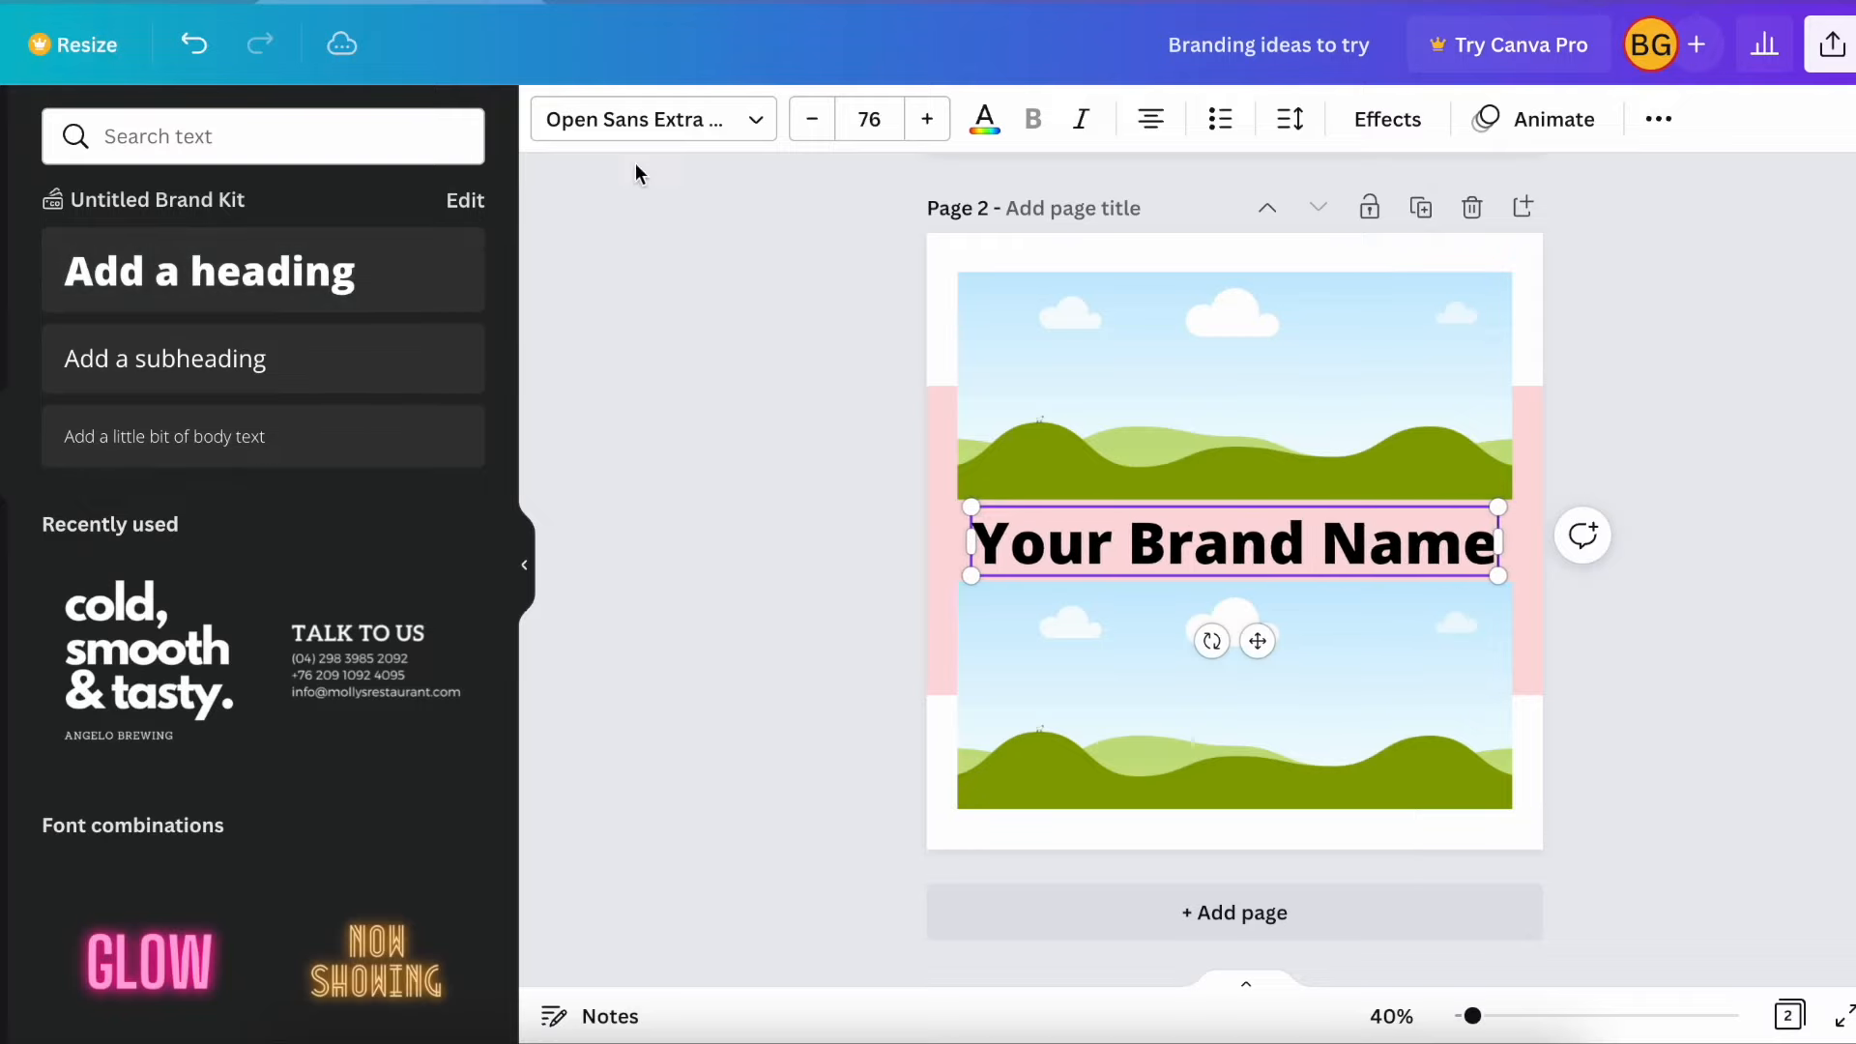
Try Aileron Thin, Agrandir Tight Thin and ABeeZee on the brand name heading, and settle on Abril Fatface
left_click(693, 143)
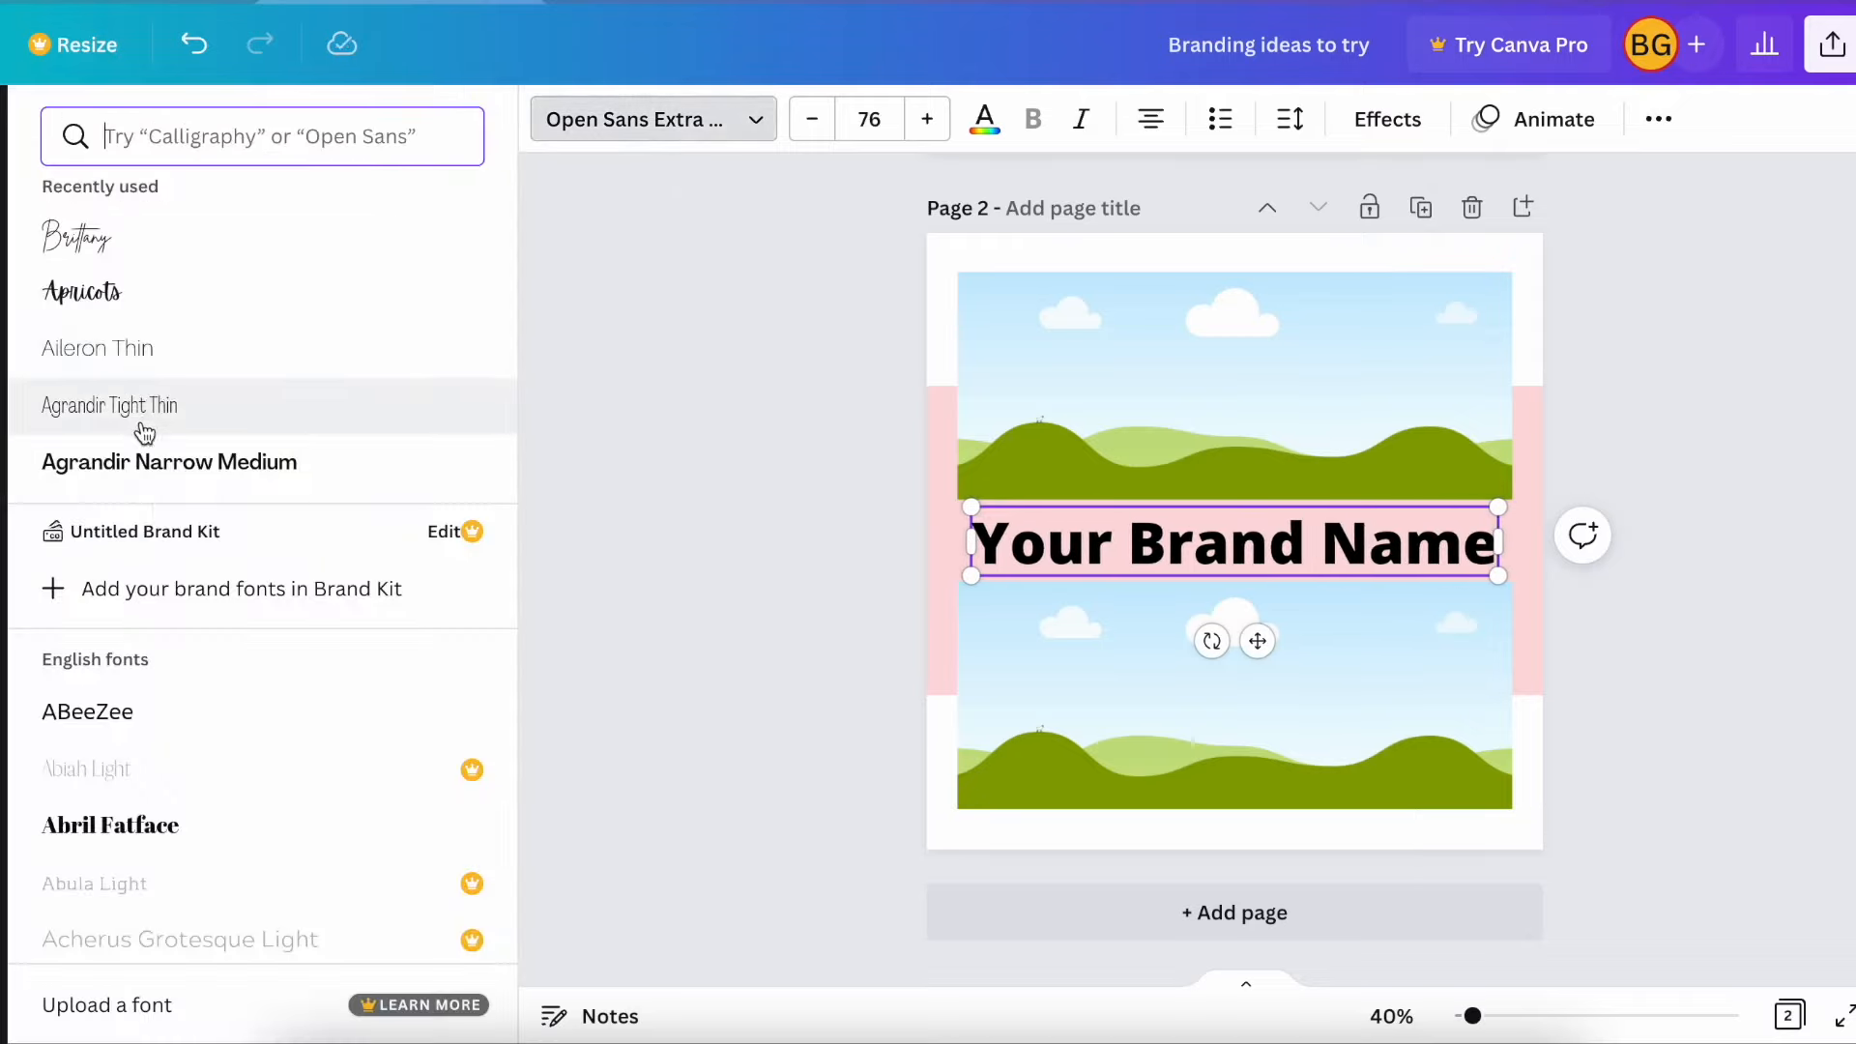
left_click(140, 374)
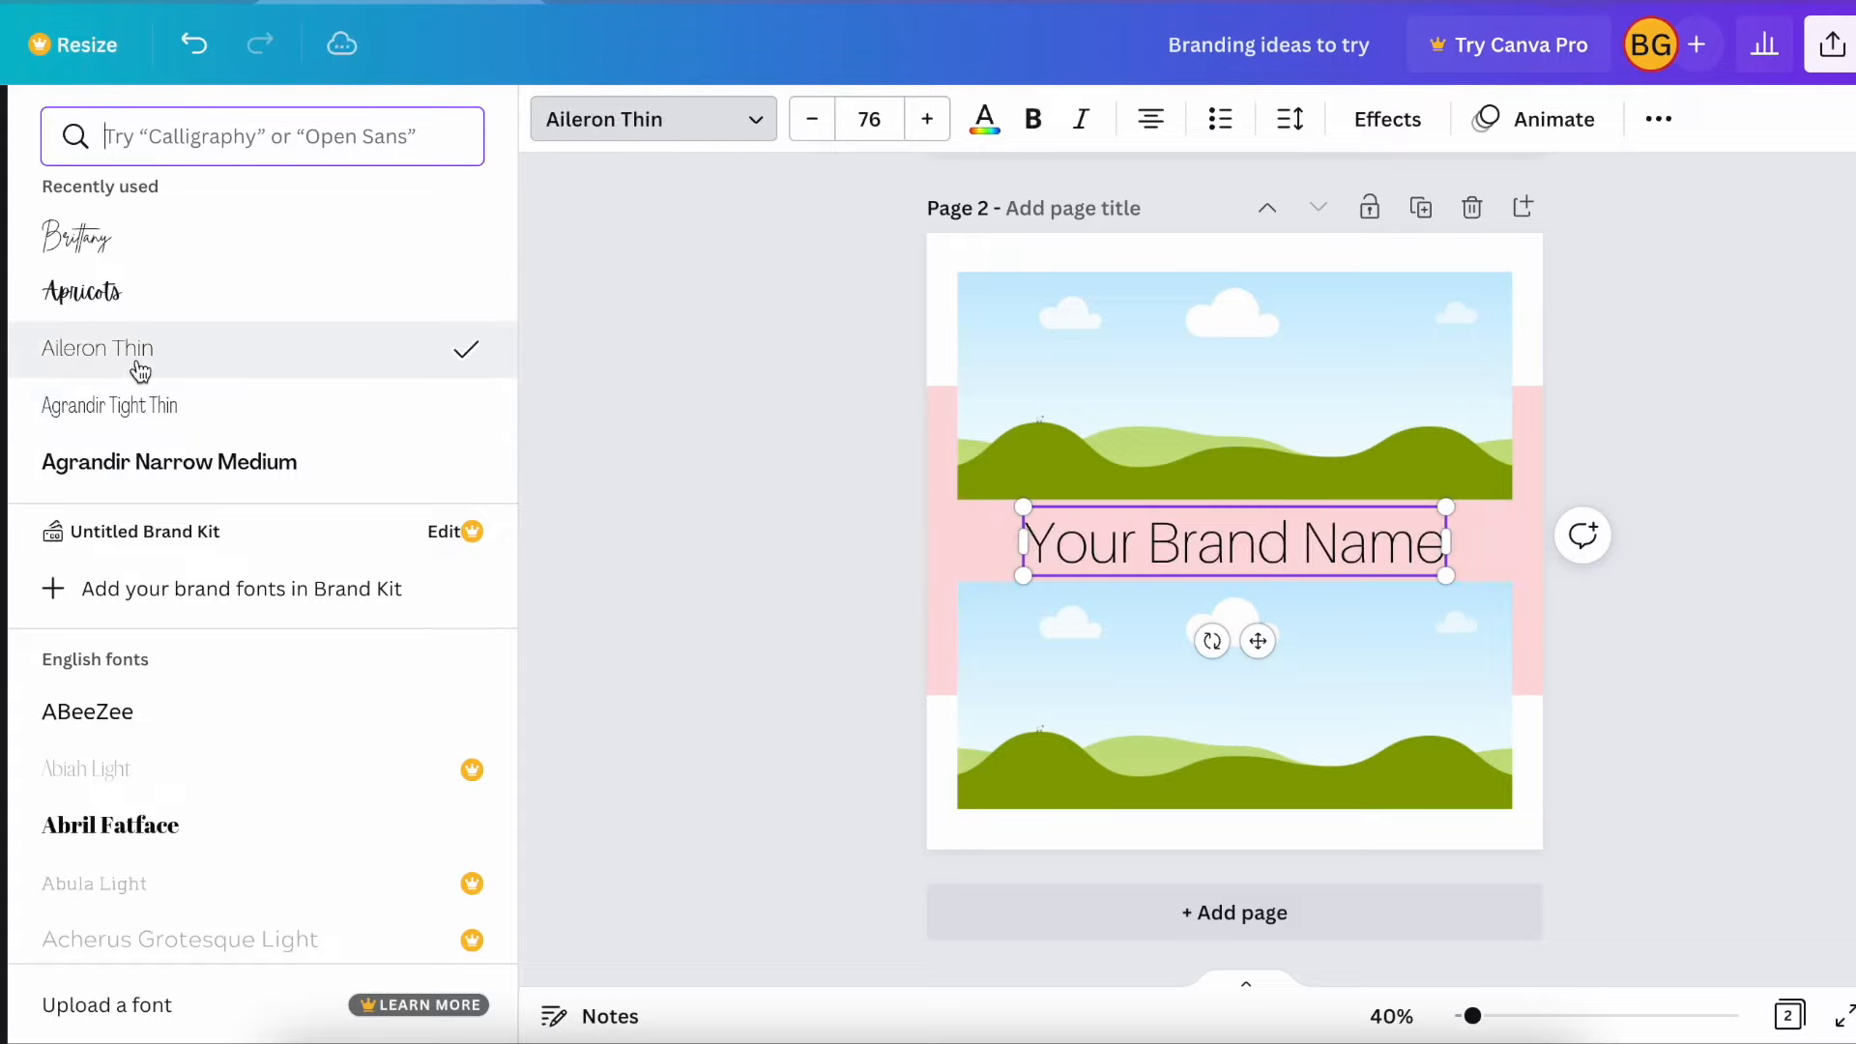
left_click(152, 416)
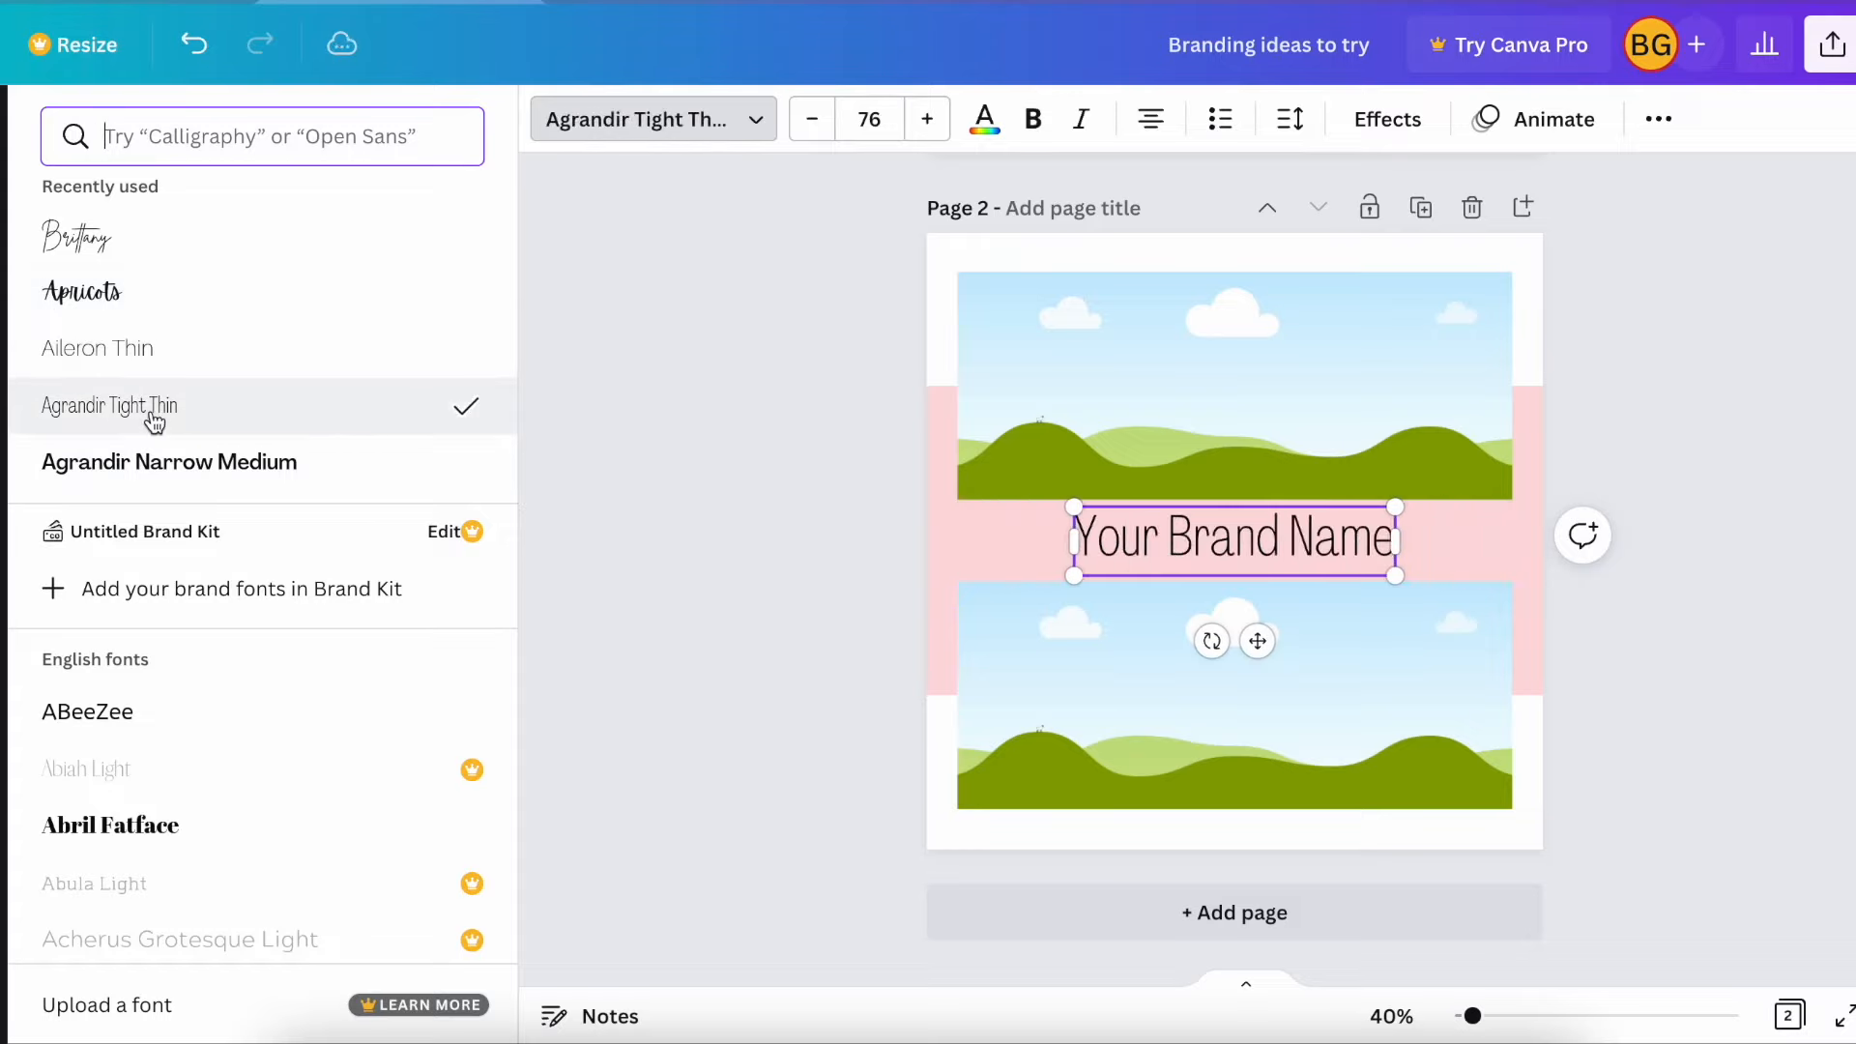
left_click(194, 718)
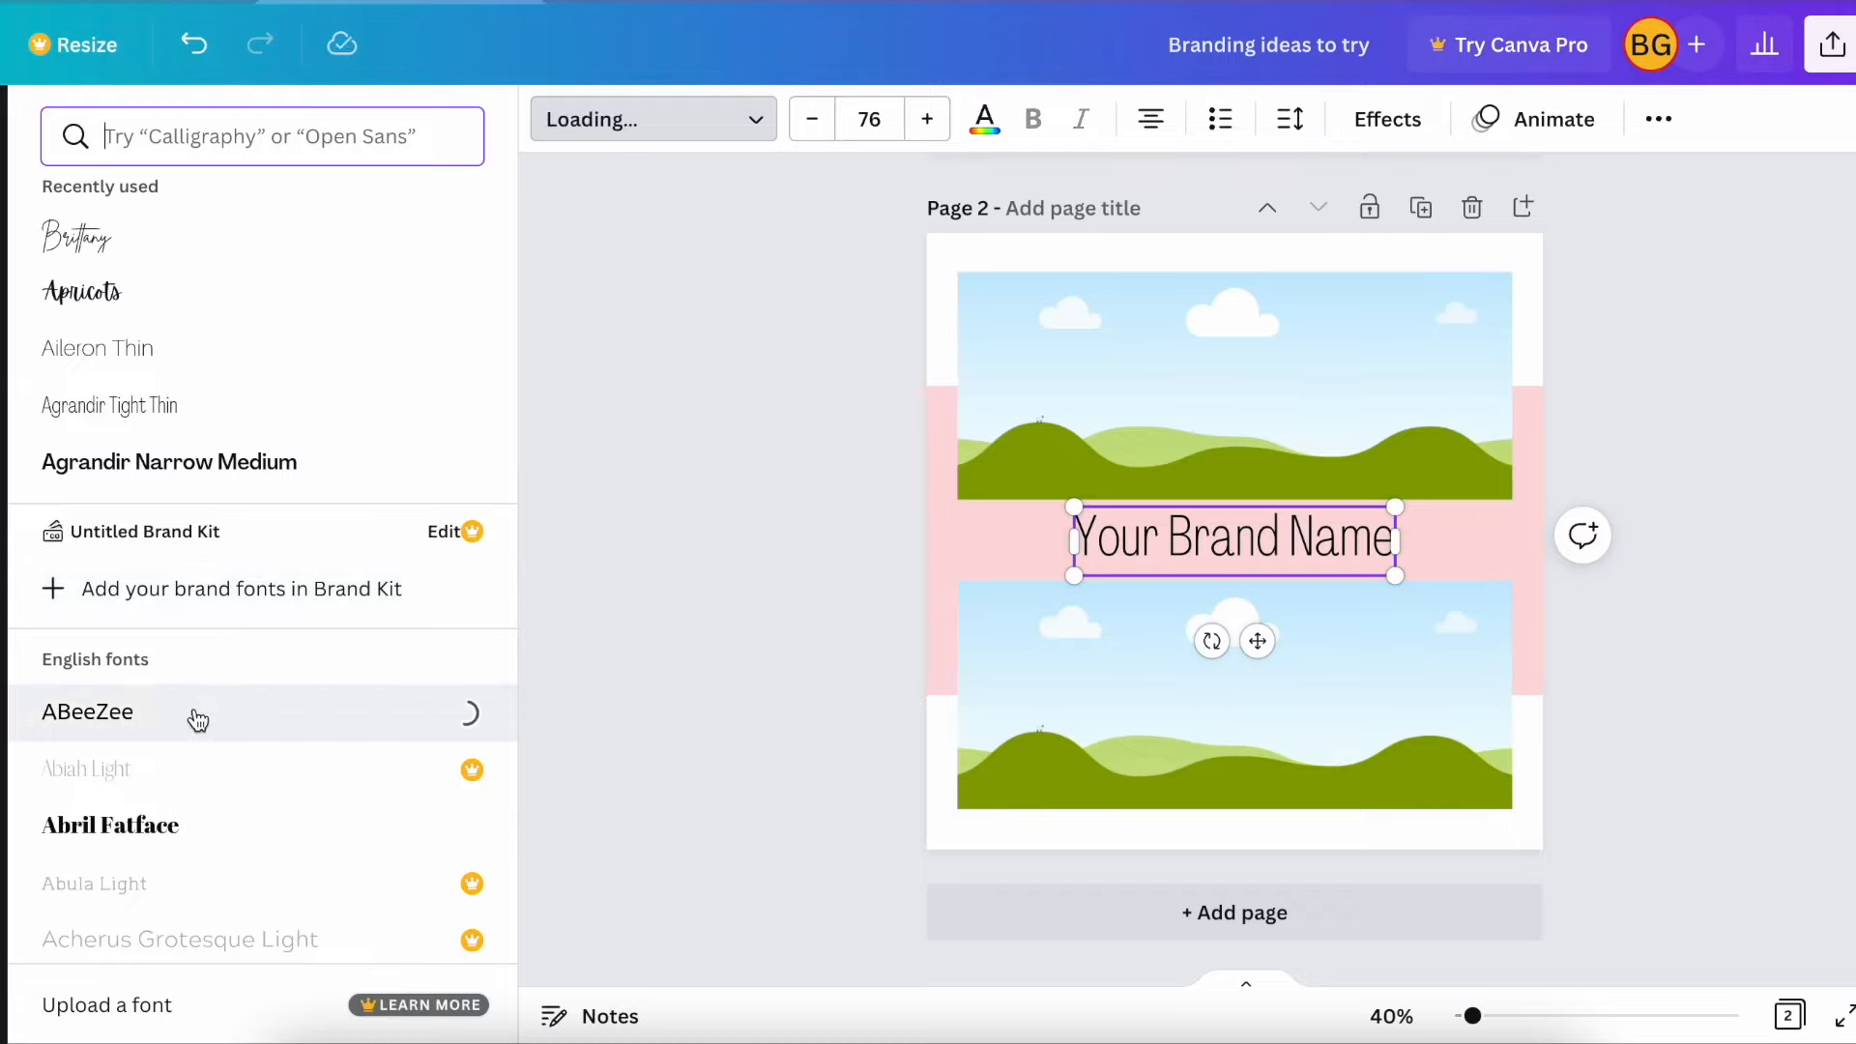
scroll(241, 768, "down", 1)
left_click(238, 756)
left_click(676, 669)
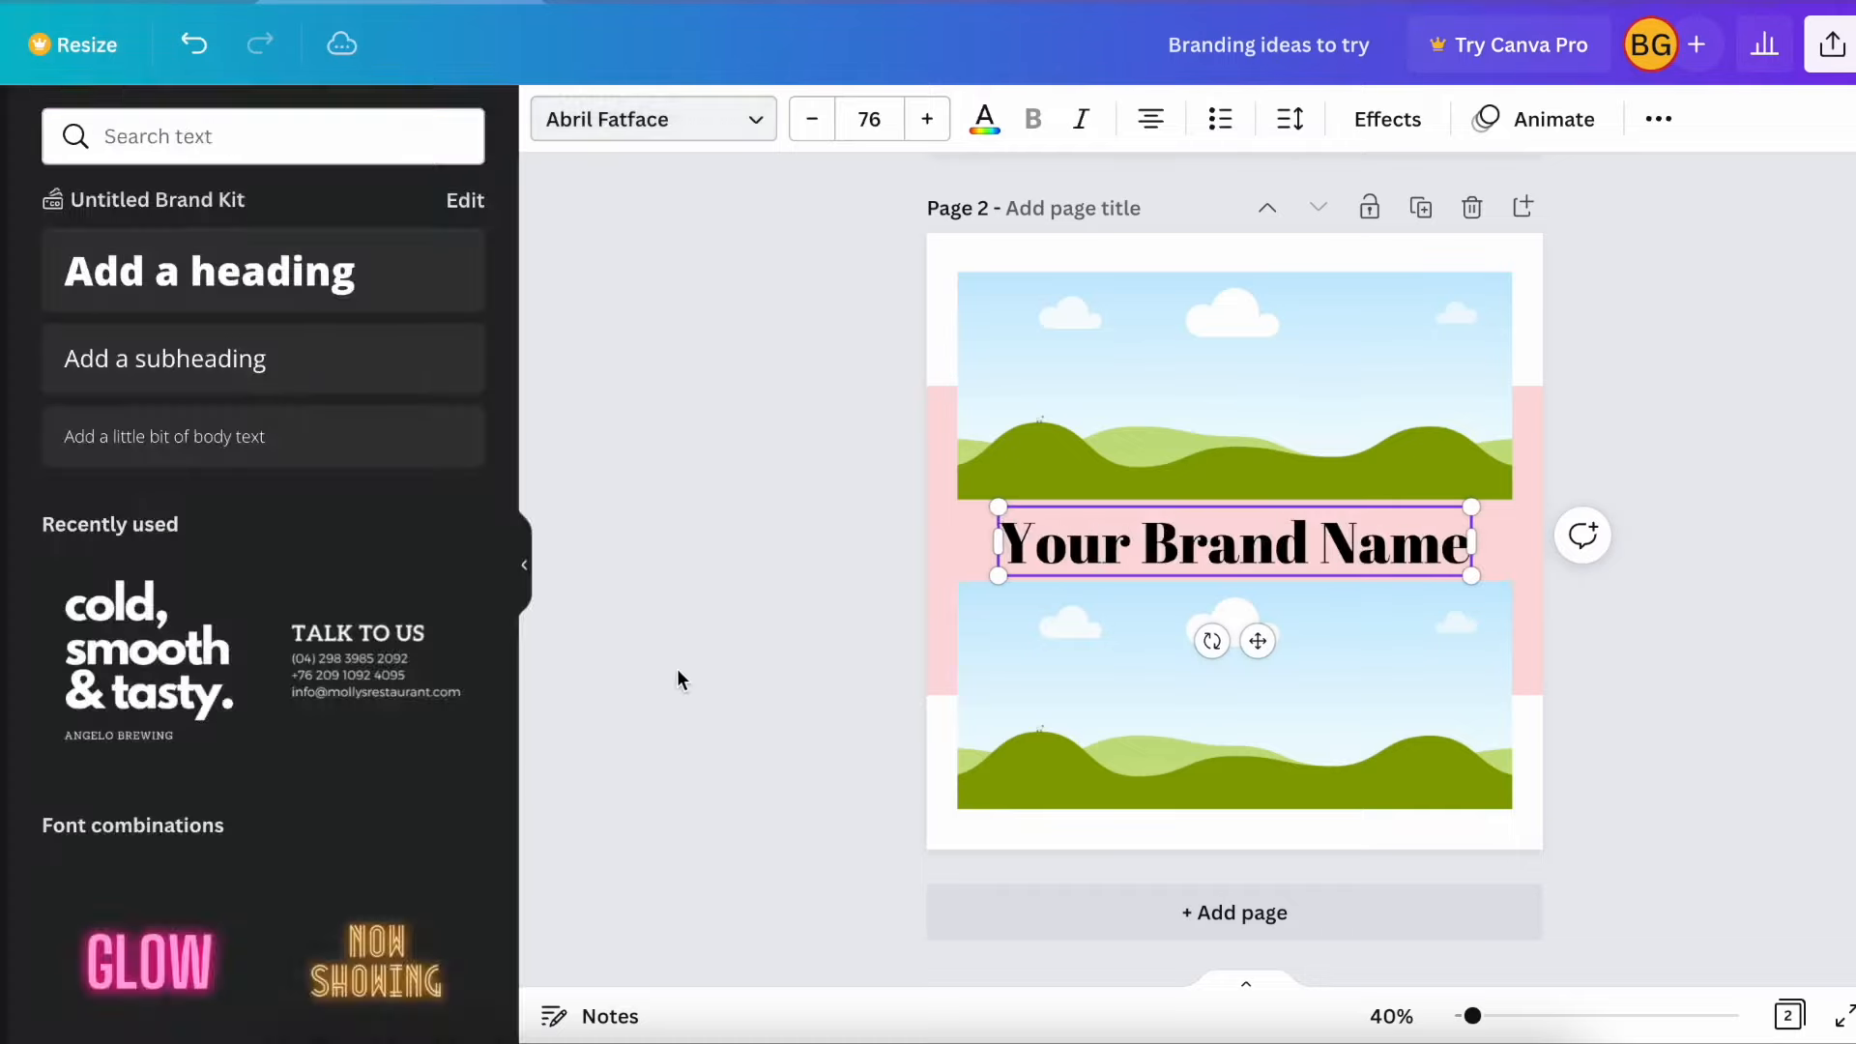
Nudge the brand name heading to centre it on the pink band between the two photo grids
left_click(878, 779)
left_click(1204, 557)
left_click_drag(1205, 557, 1201, 550)
left_click(728, 593)
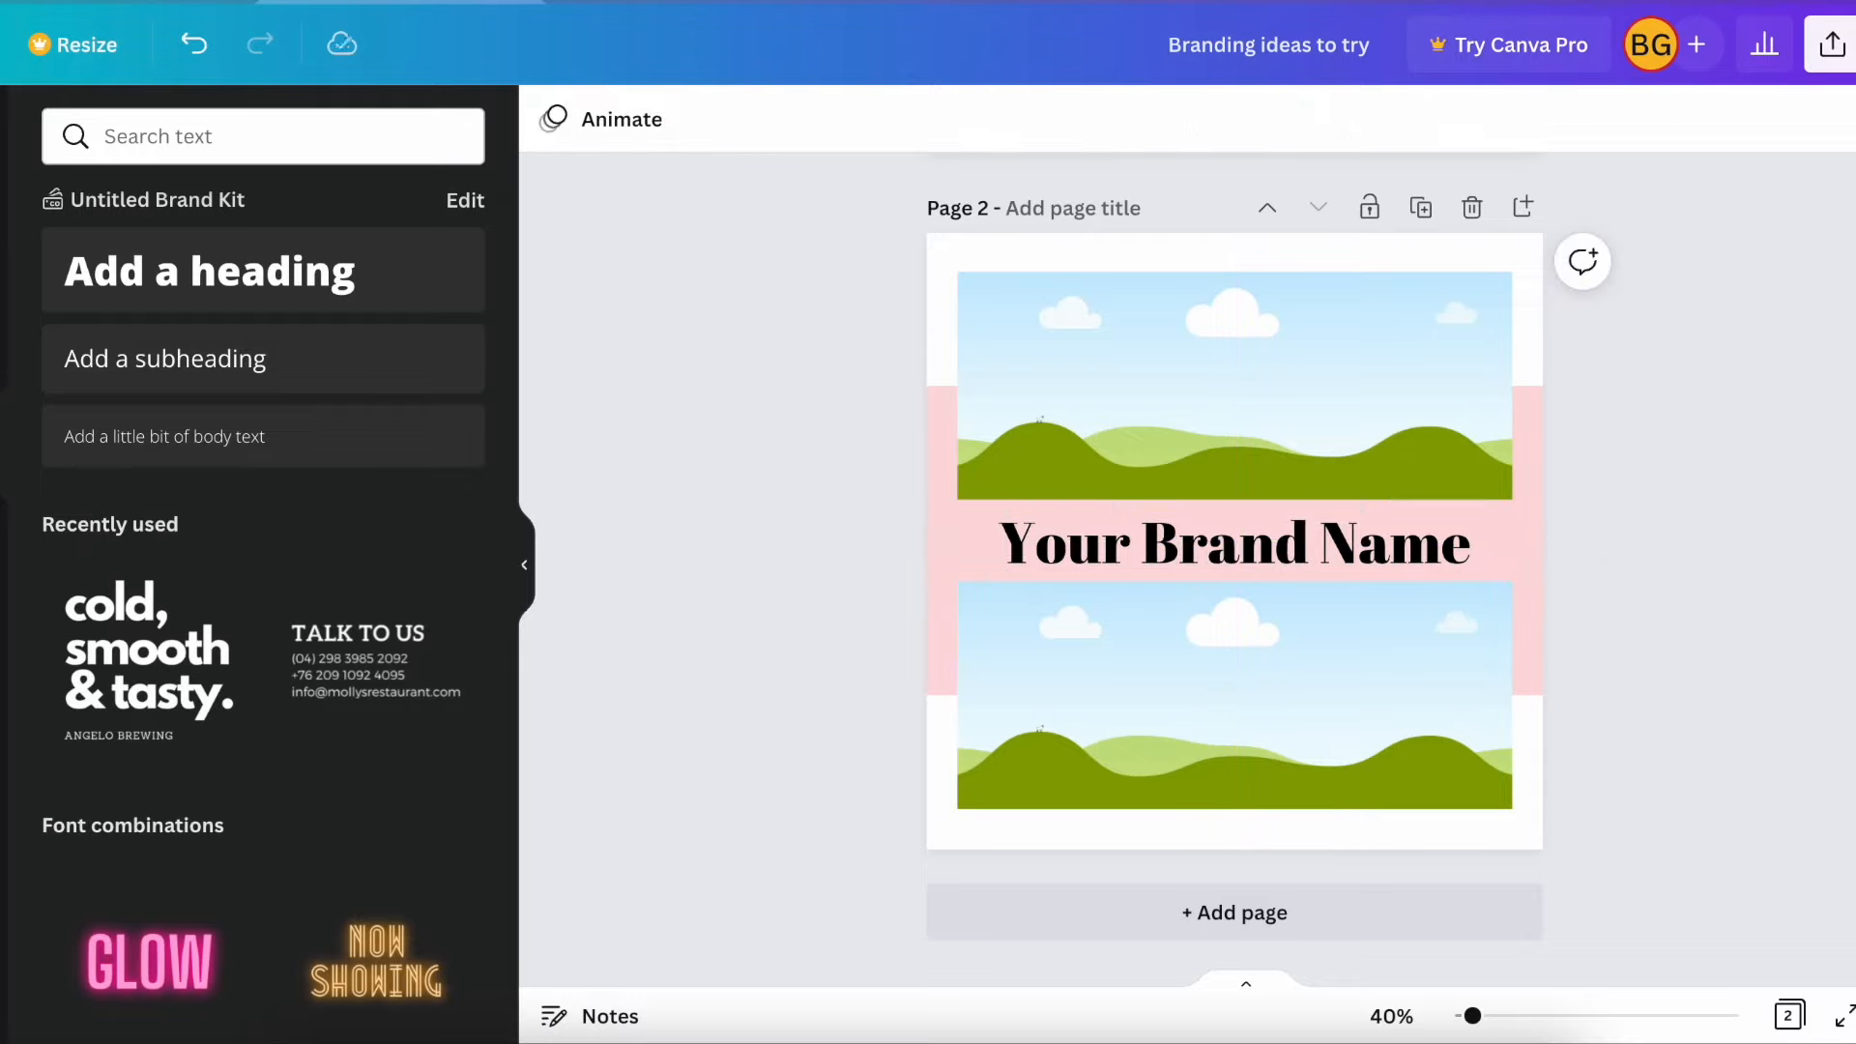
Search the stock photos for "decor"
left_click(376, 138)
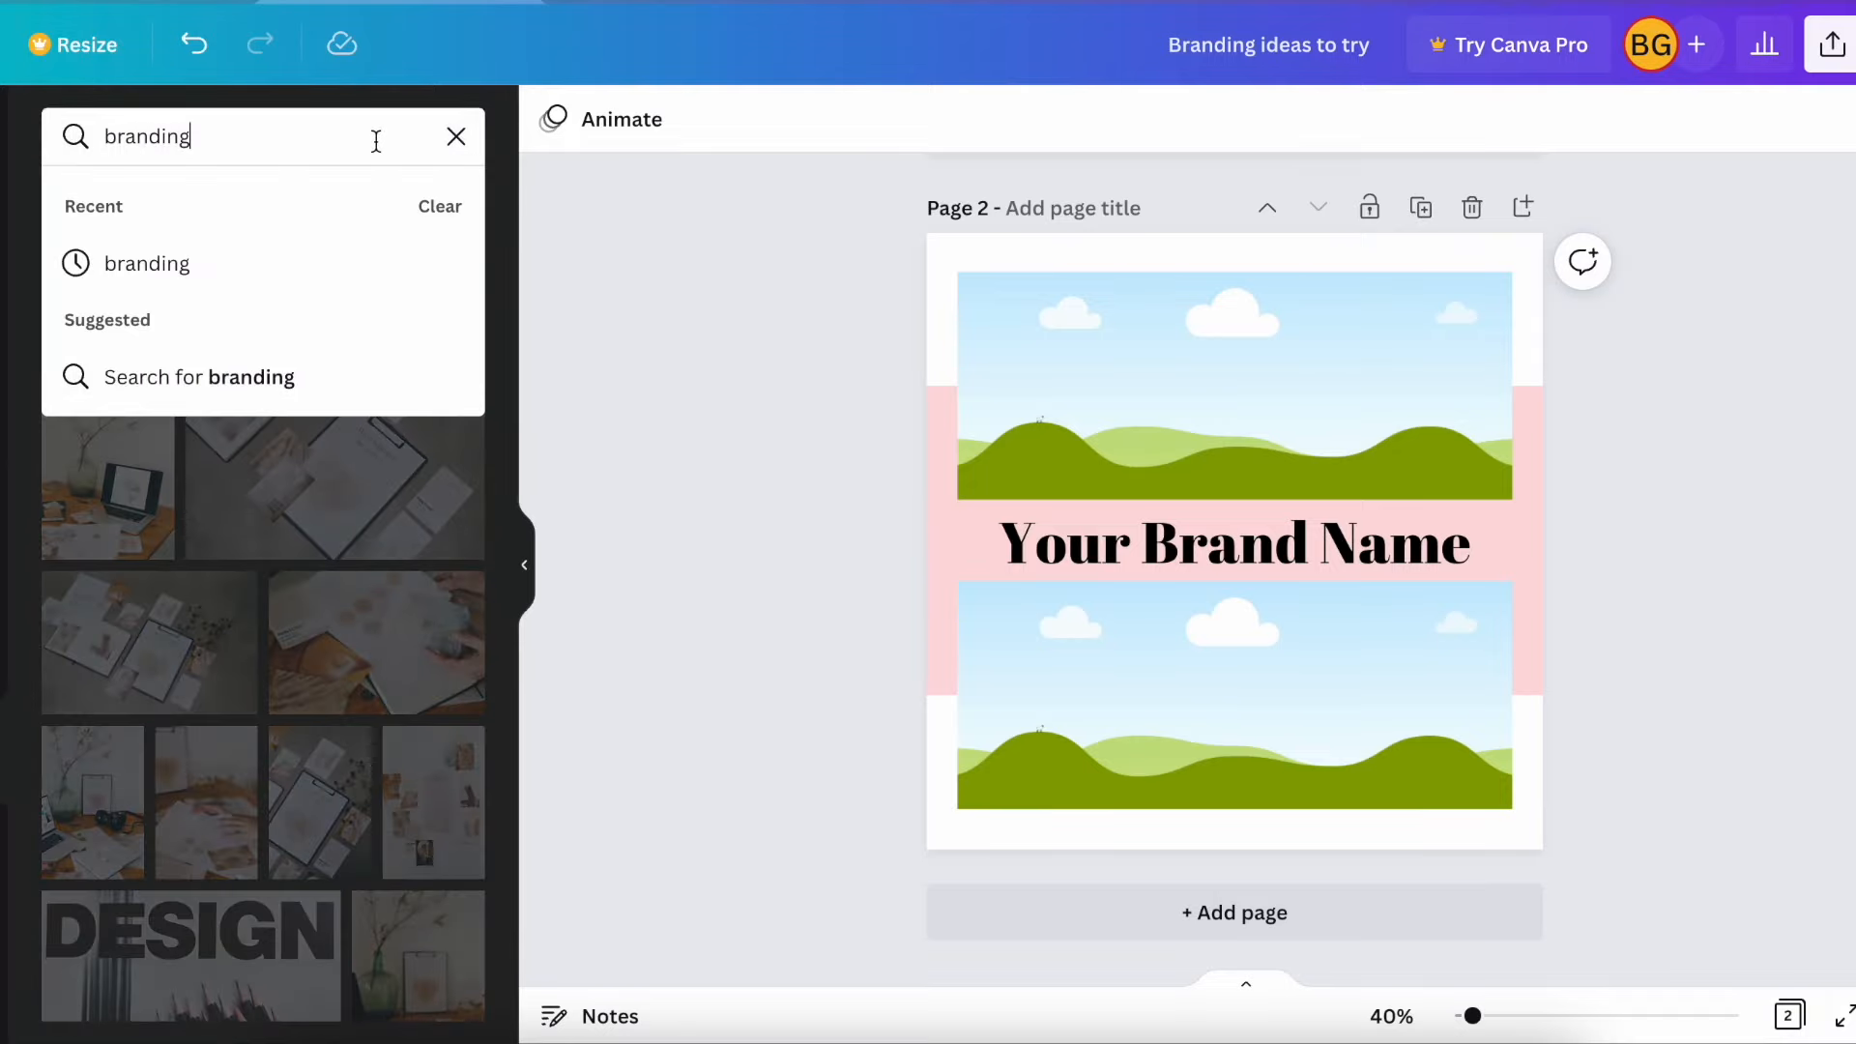
key("BackSpace")
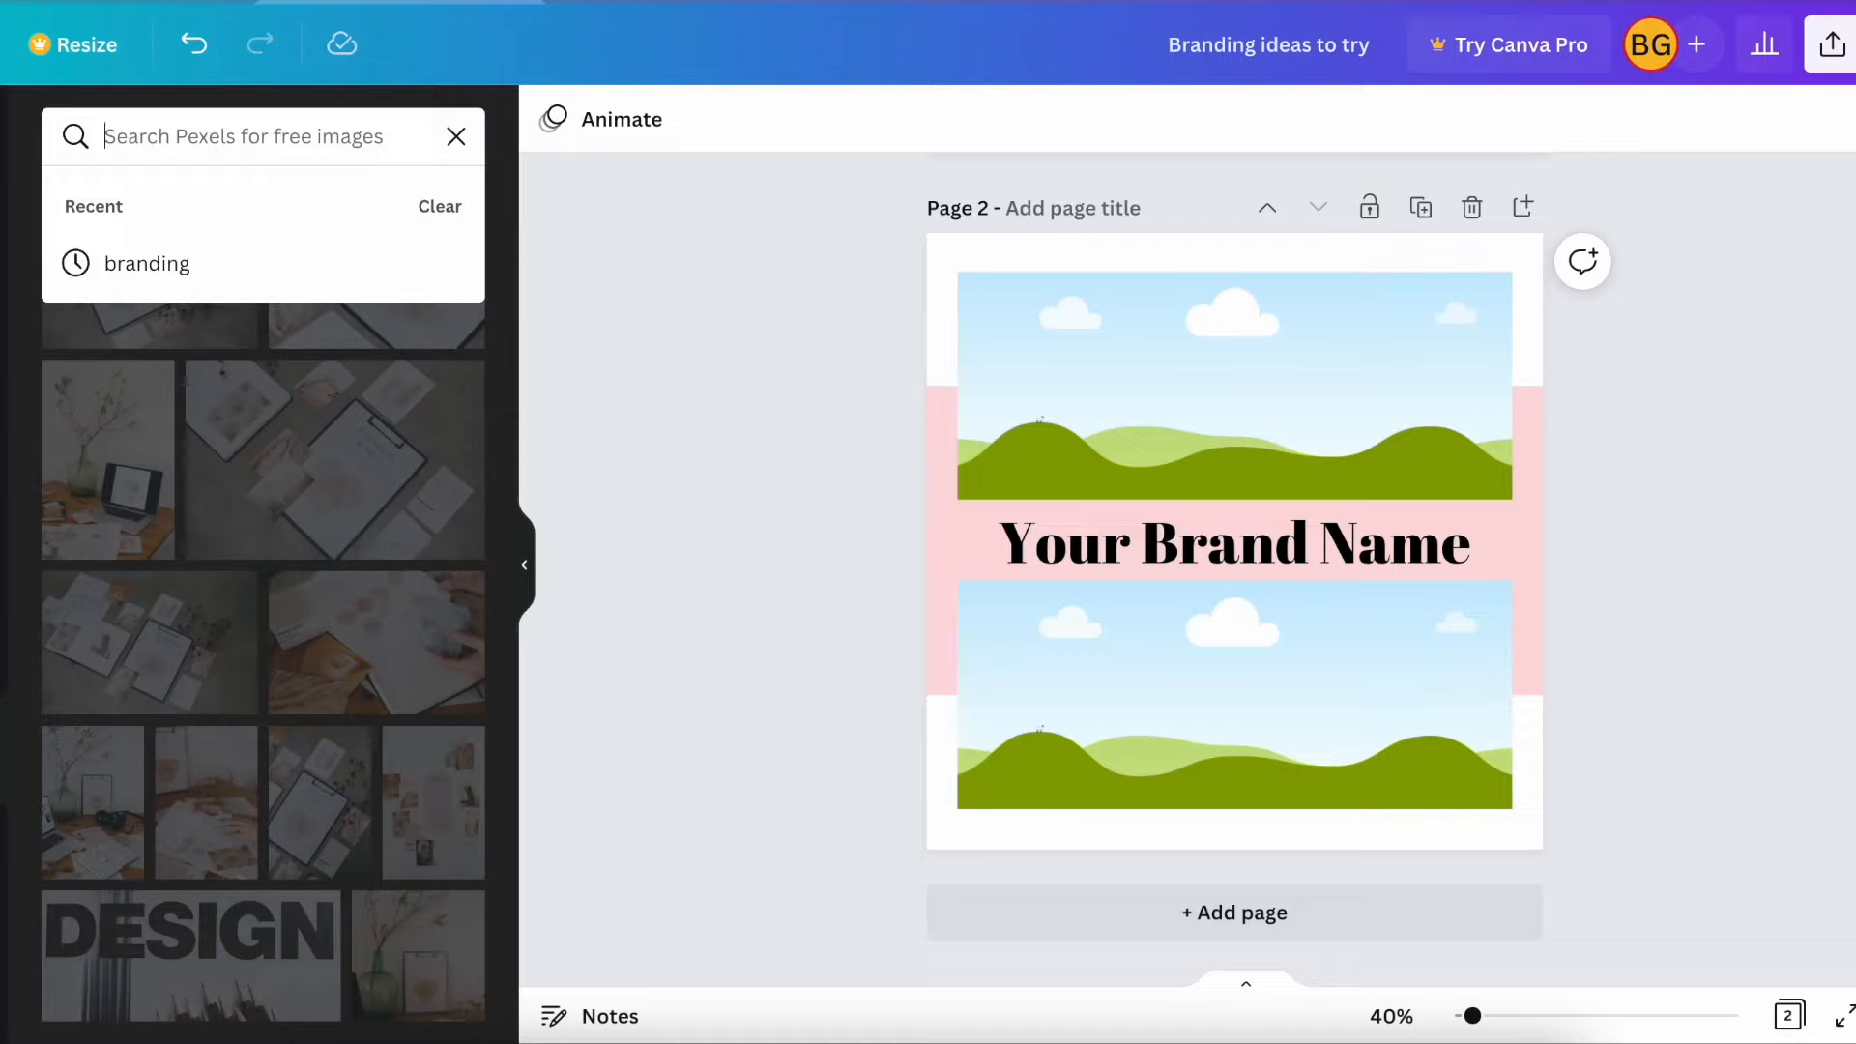
type("decor")
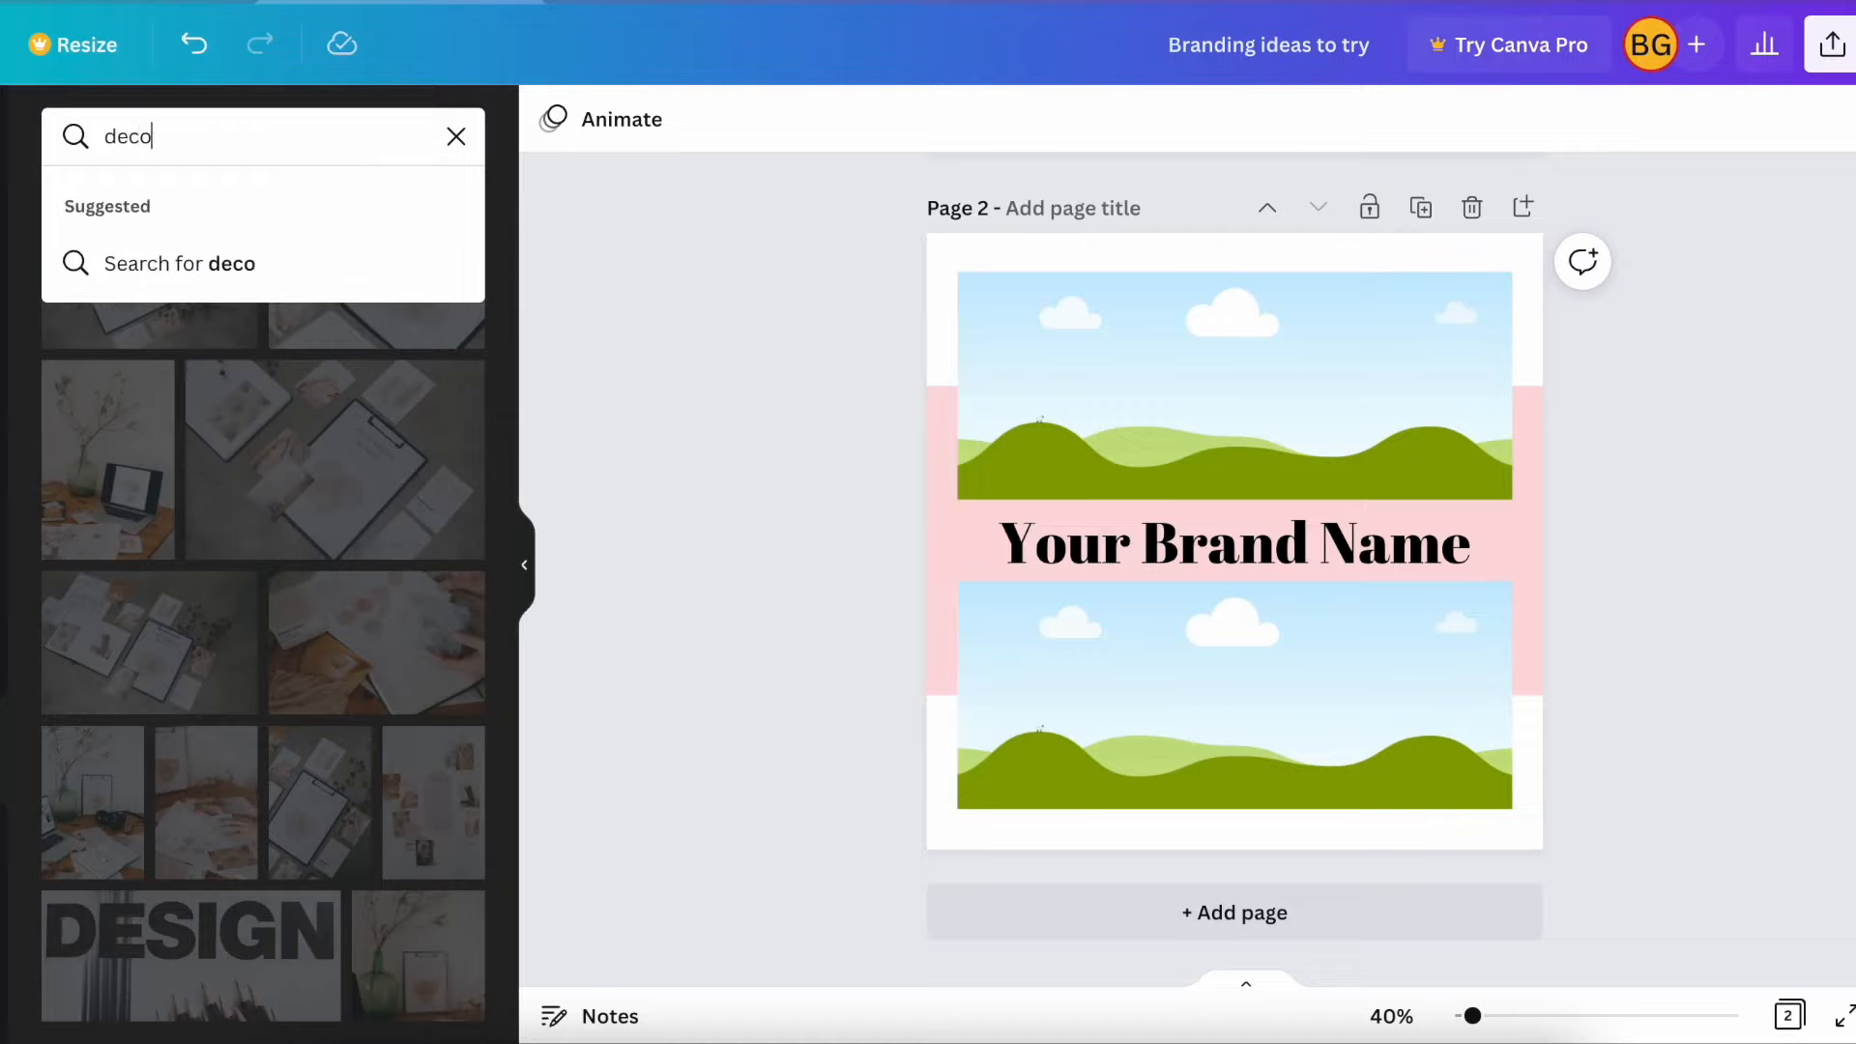
key("Return")
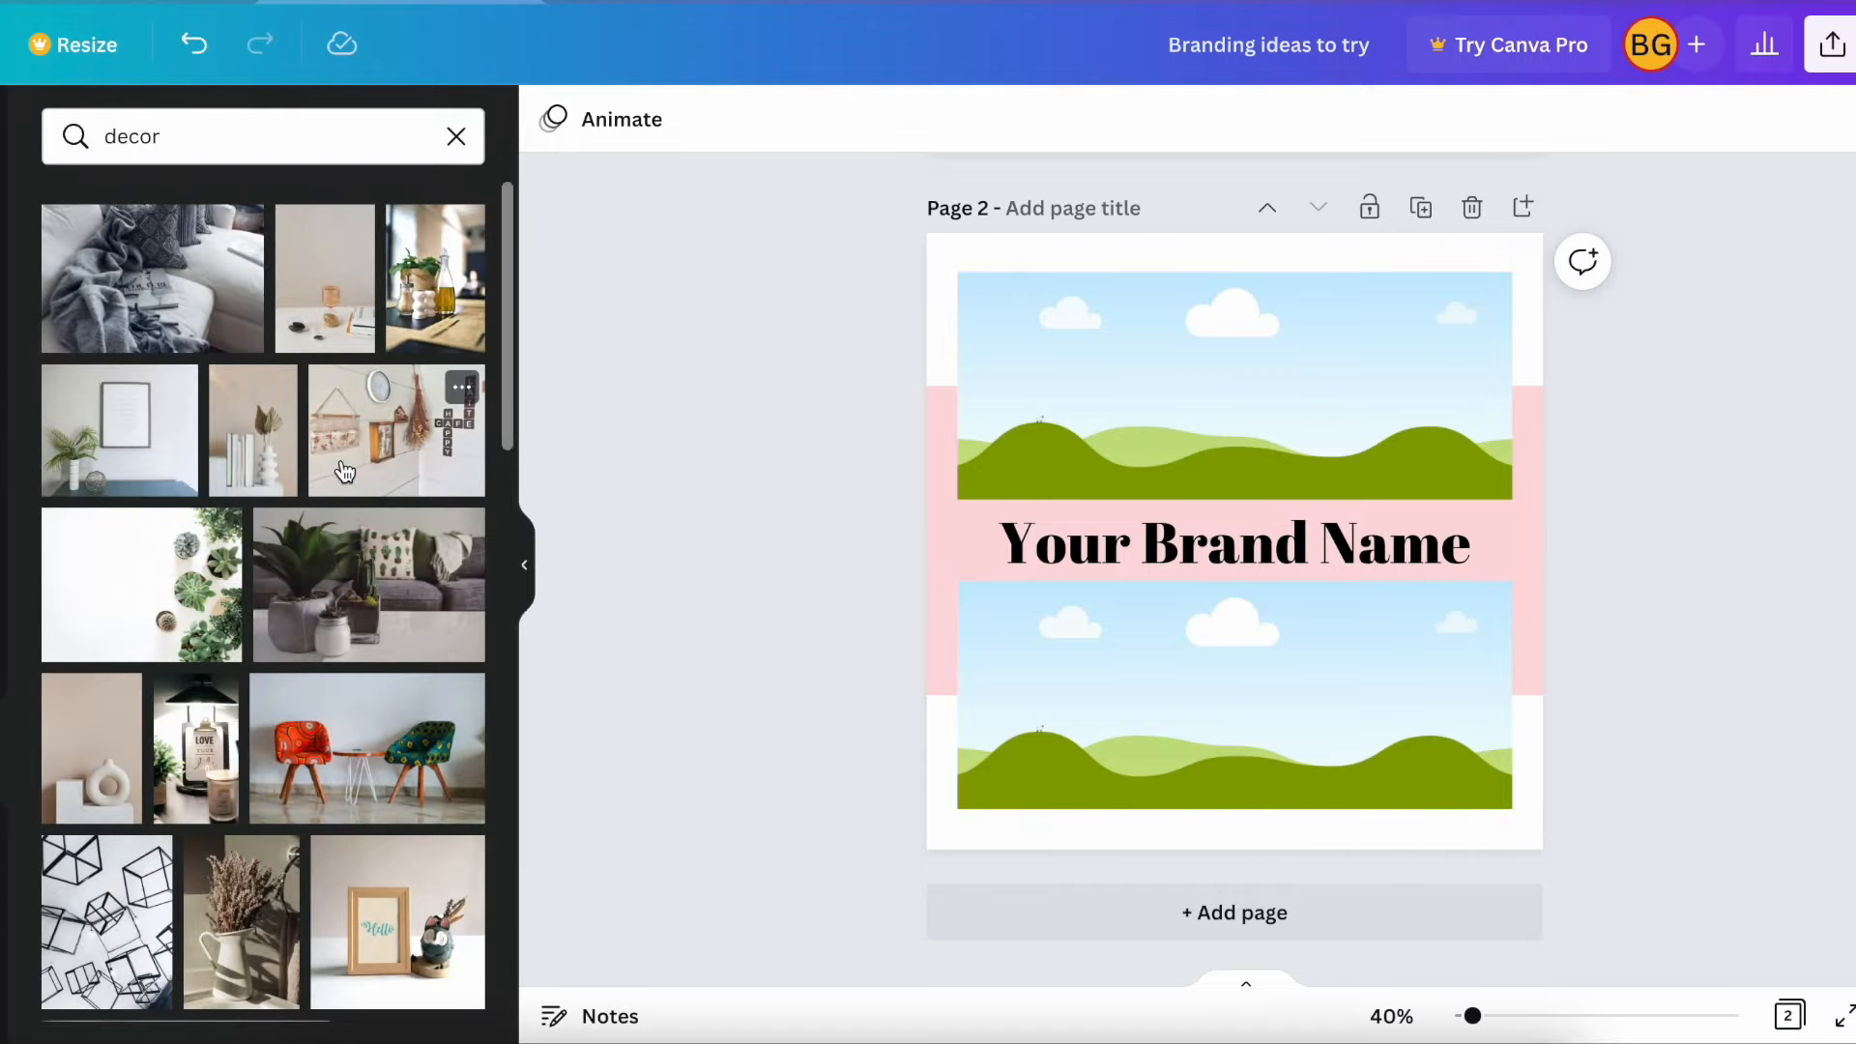
Fill the lower grid with the white rose photo and the upper grid with the photo of a frame and dried flowers
scroll(189, 807, "down", 3)
scroll(189, 807, "down", 3)
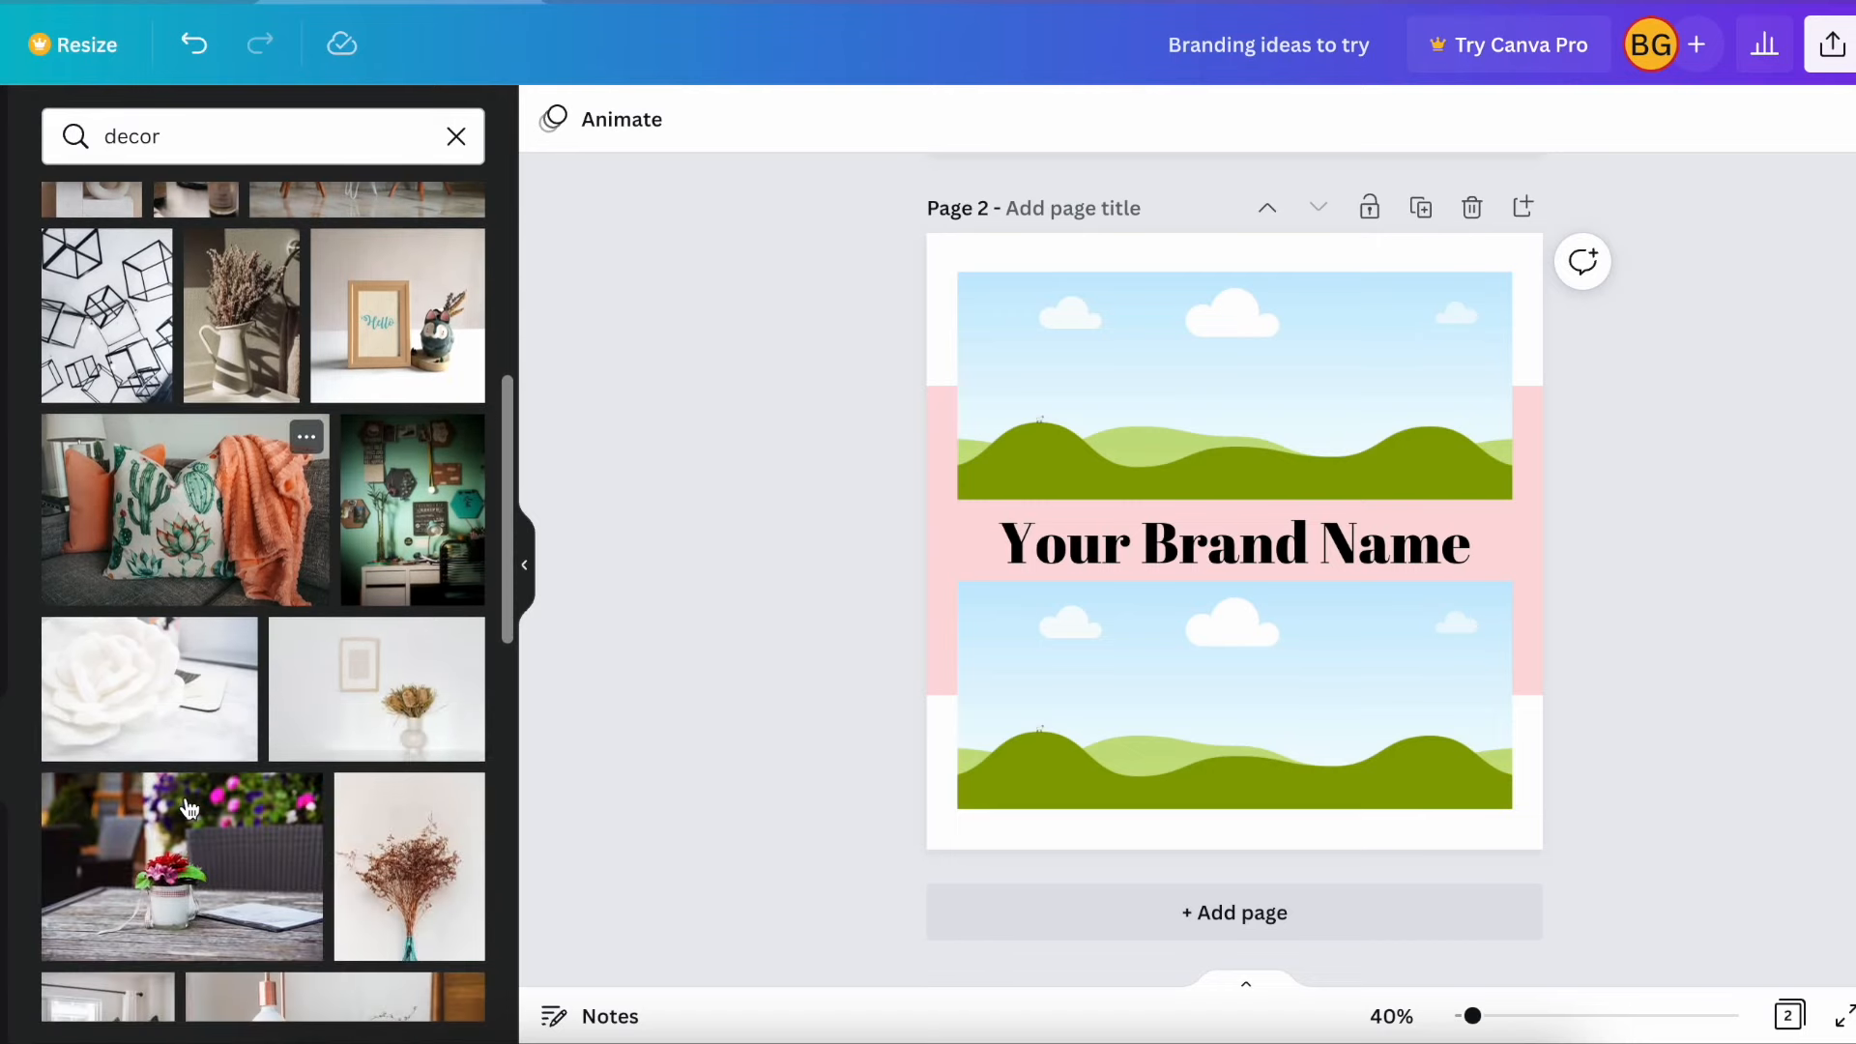
left_click_drag(189, 725, 1035, 710)
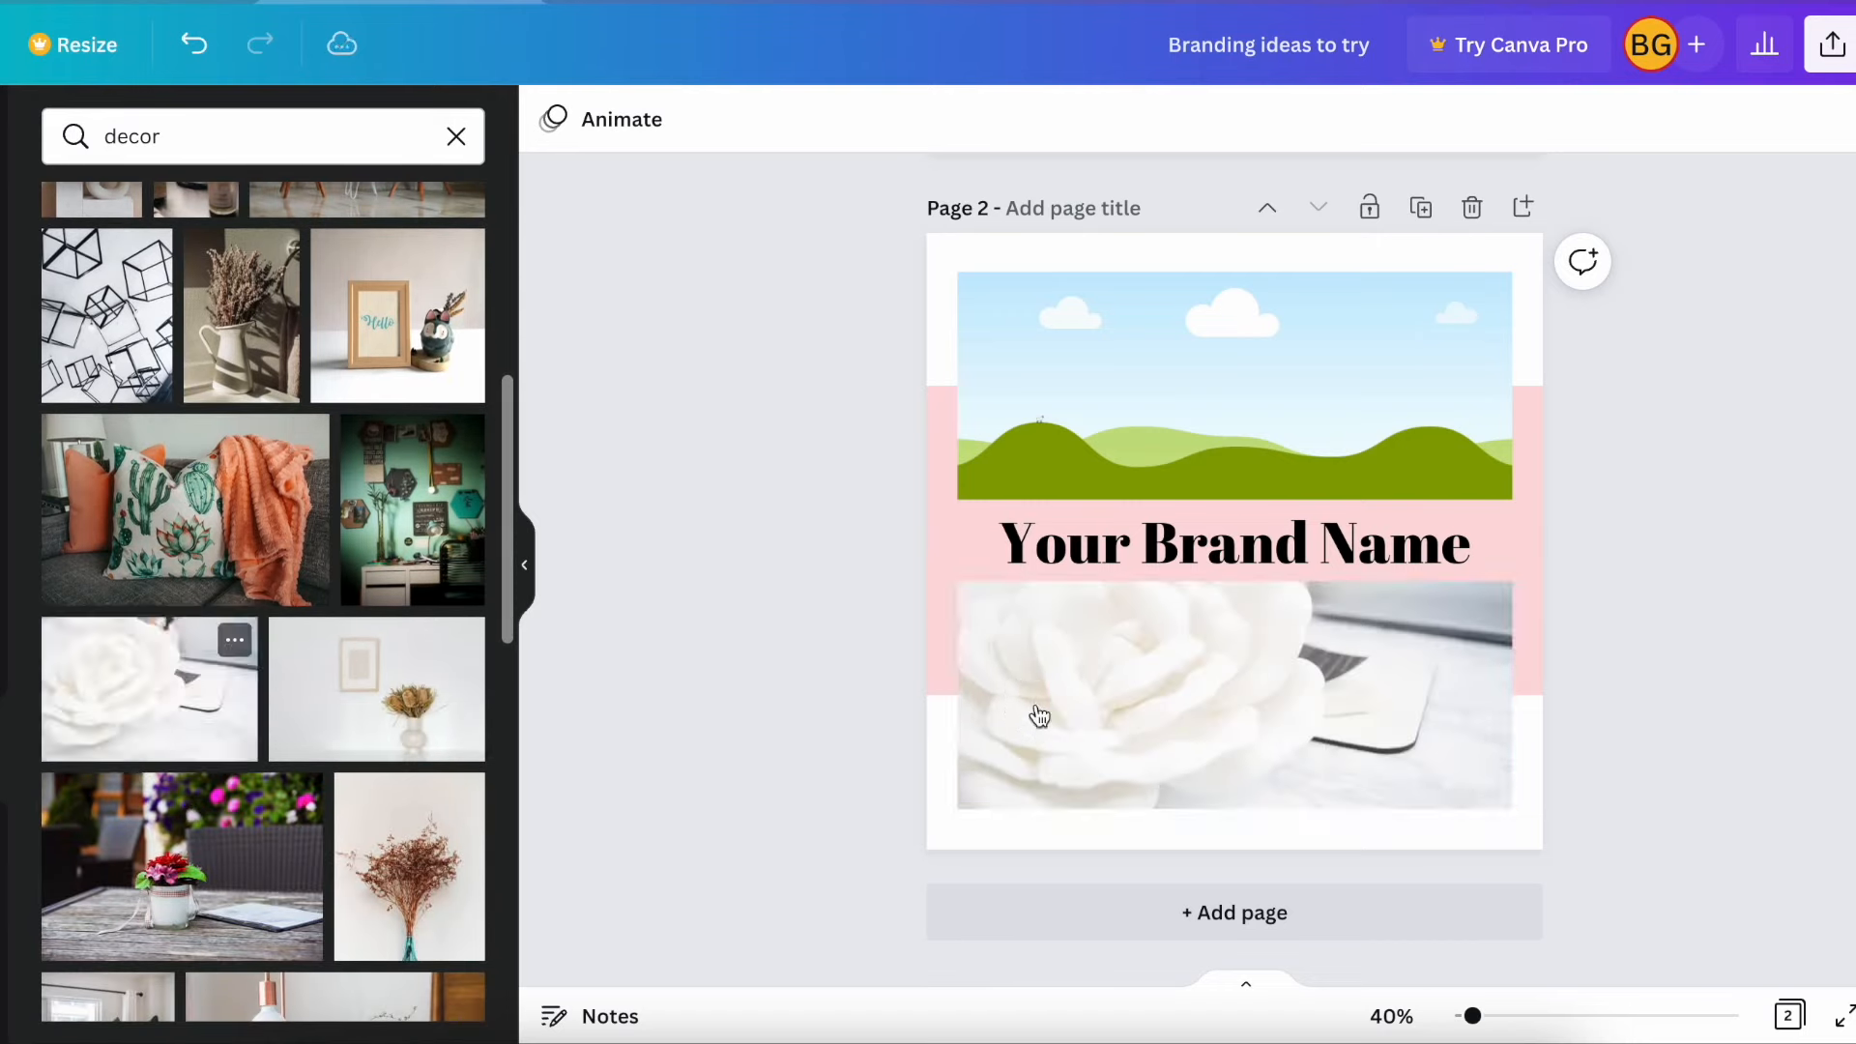
left_click_drag(377, 688, 1122, 345)
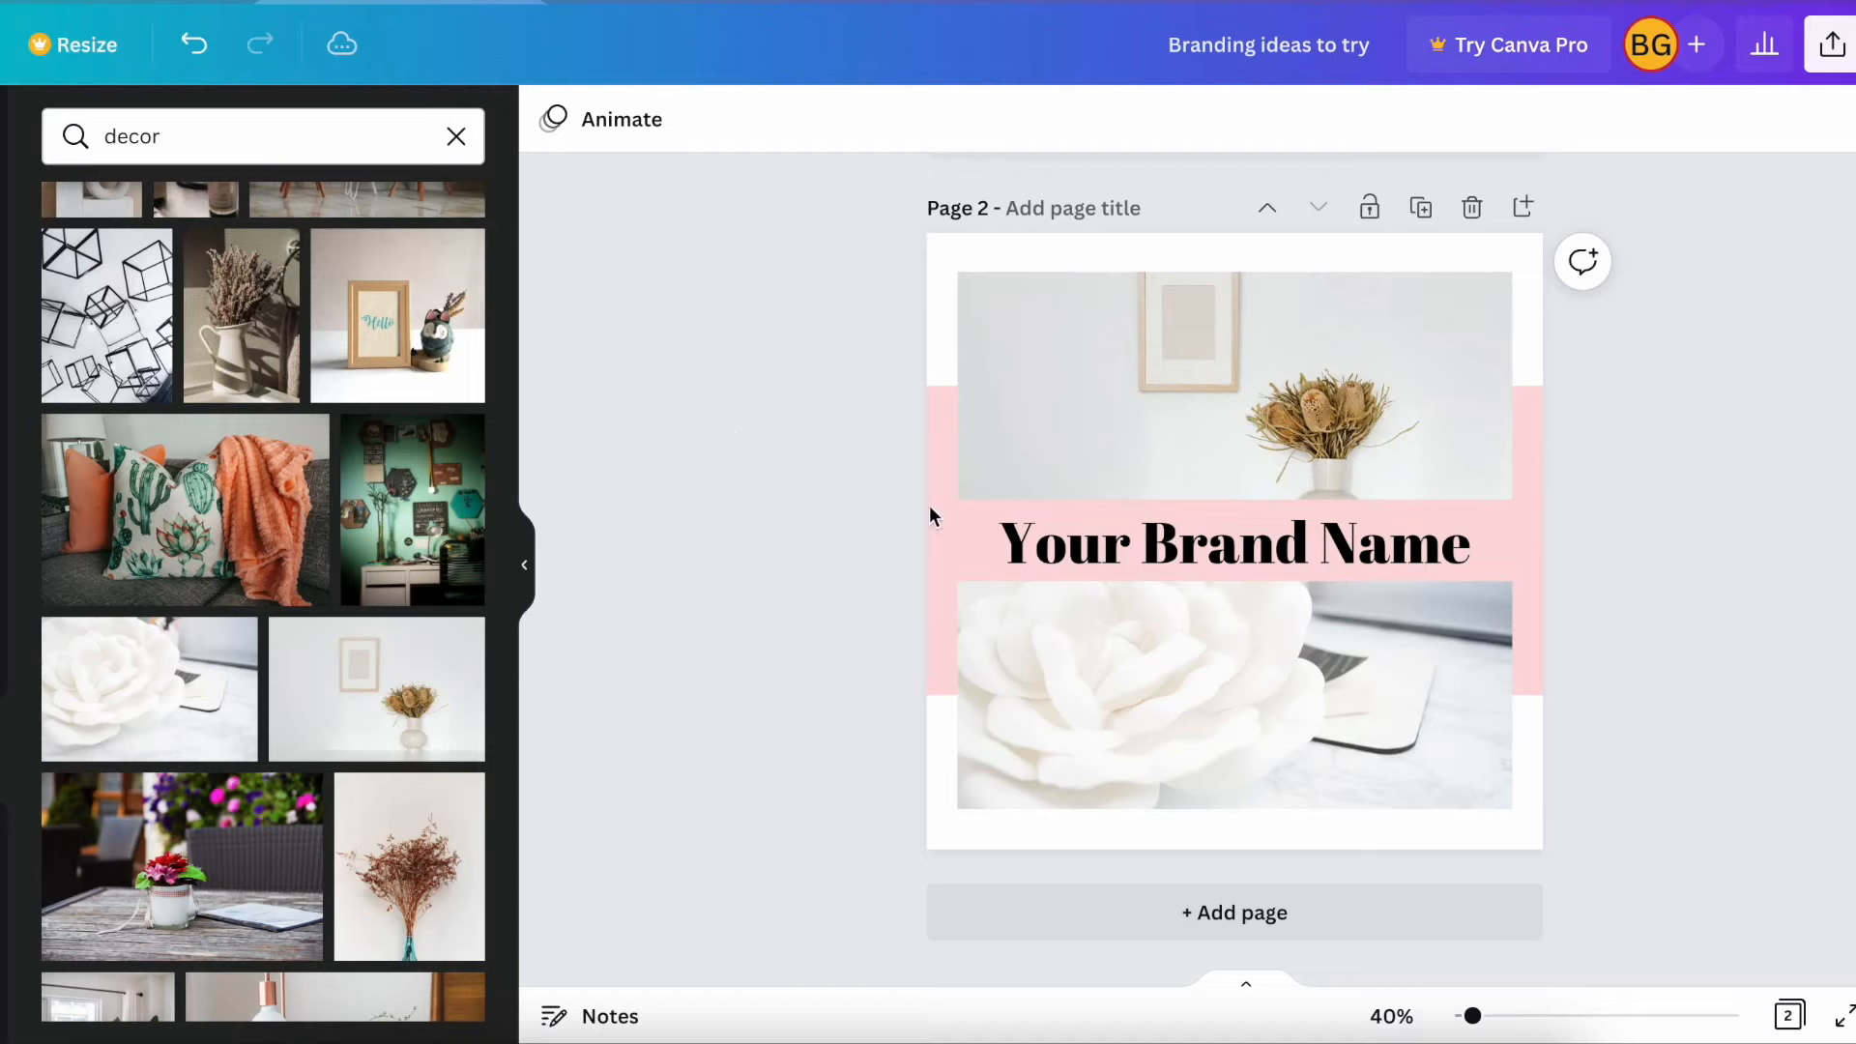
Review the first page and add a blank third page to the design
scroll(1133, 596, "up", 5)
scroll(1133, 594, "up", 3)
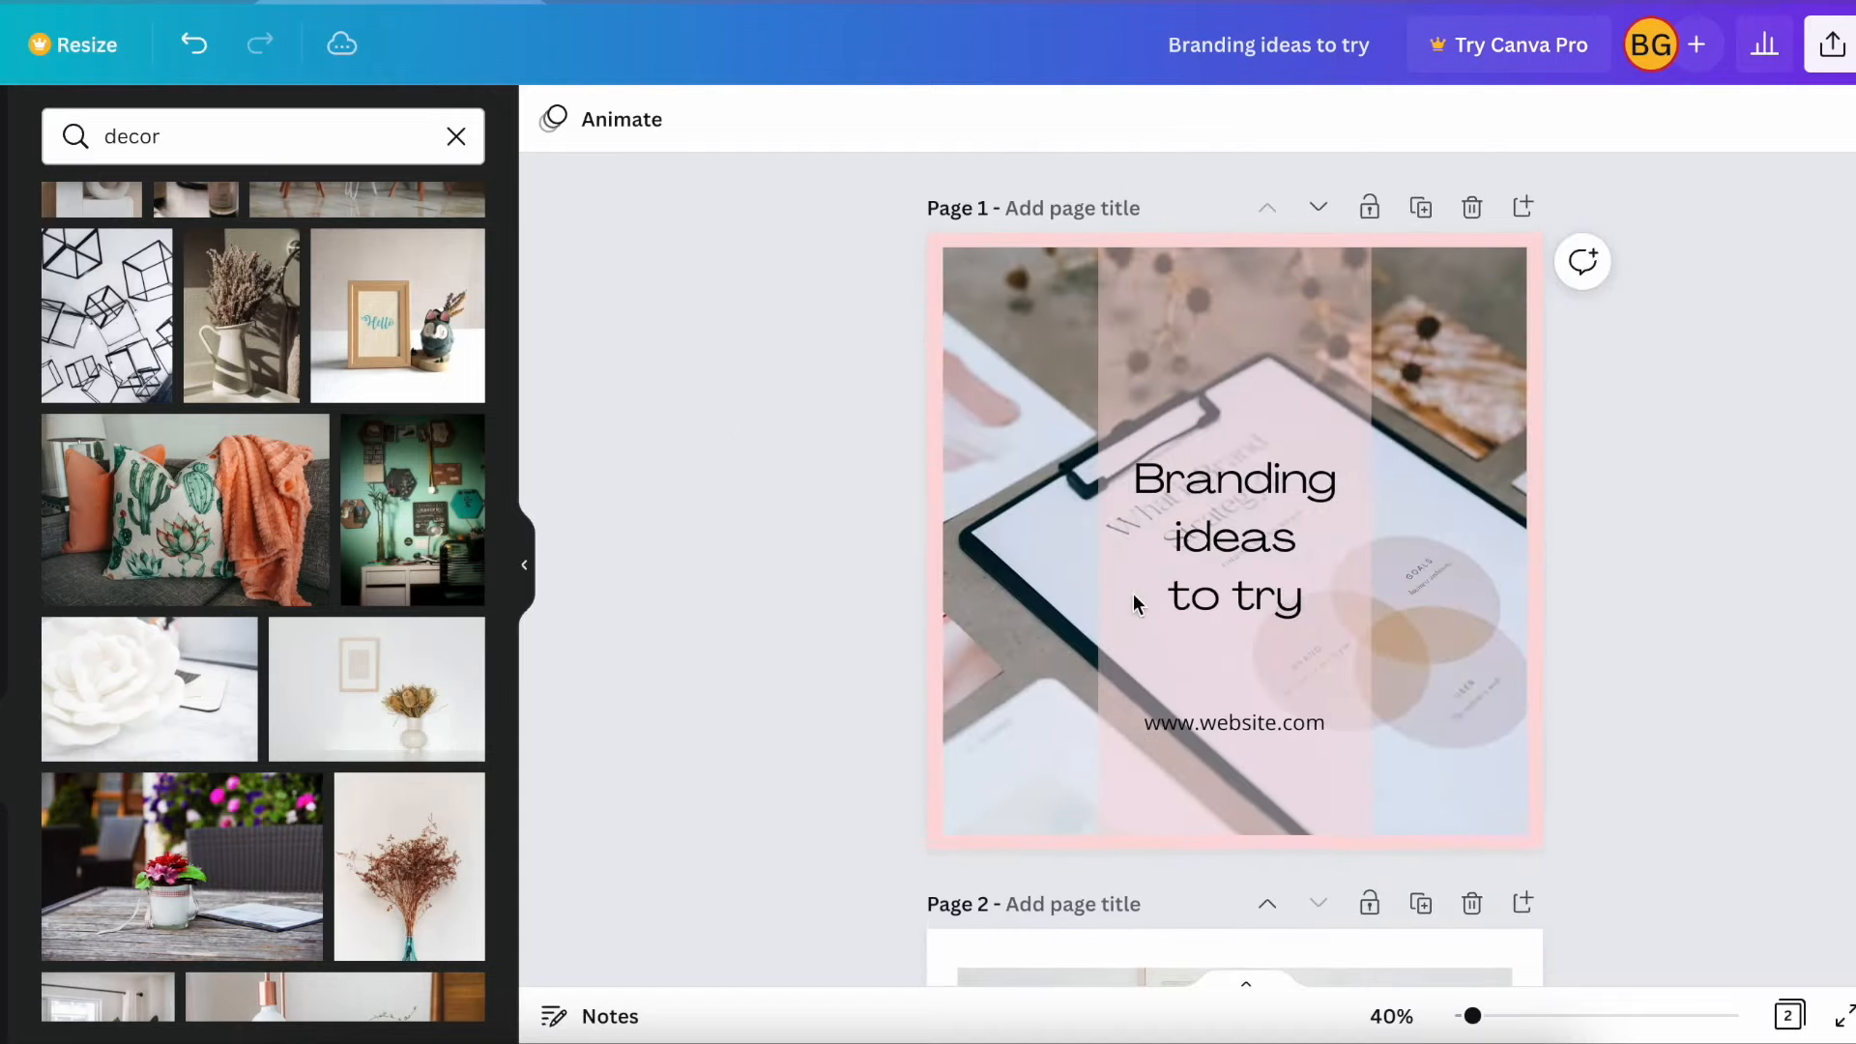
scroll(1133, 594, "down", 8)
left_click(1232, 918)
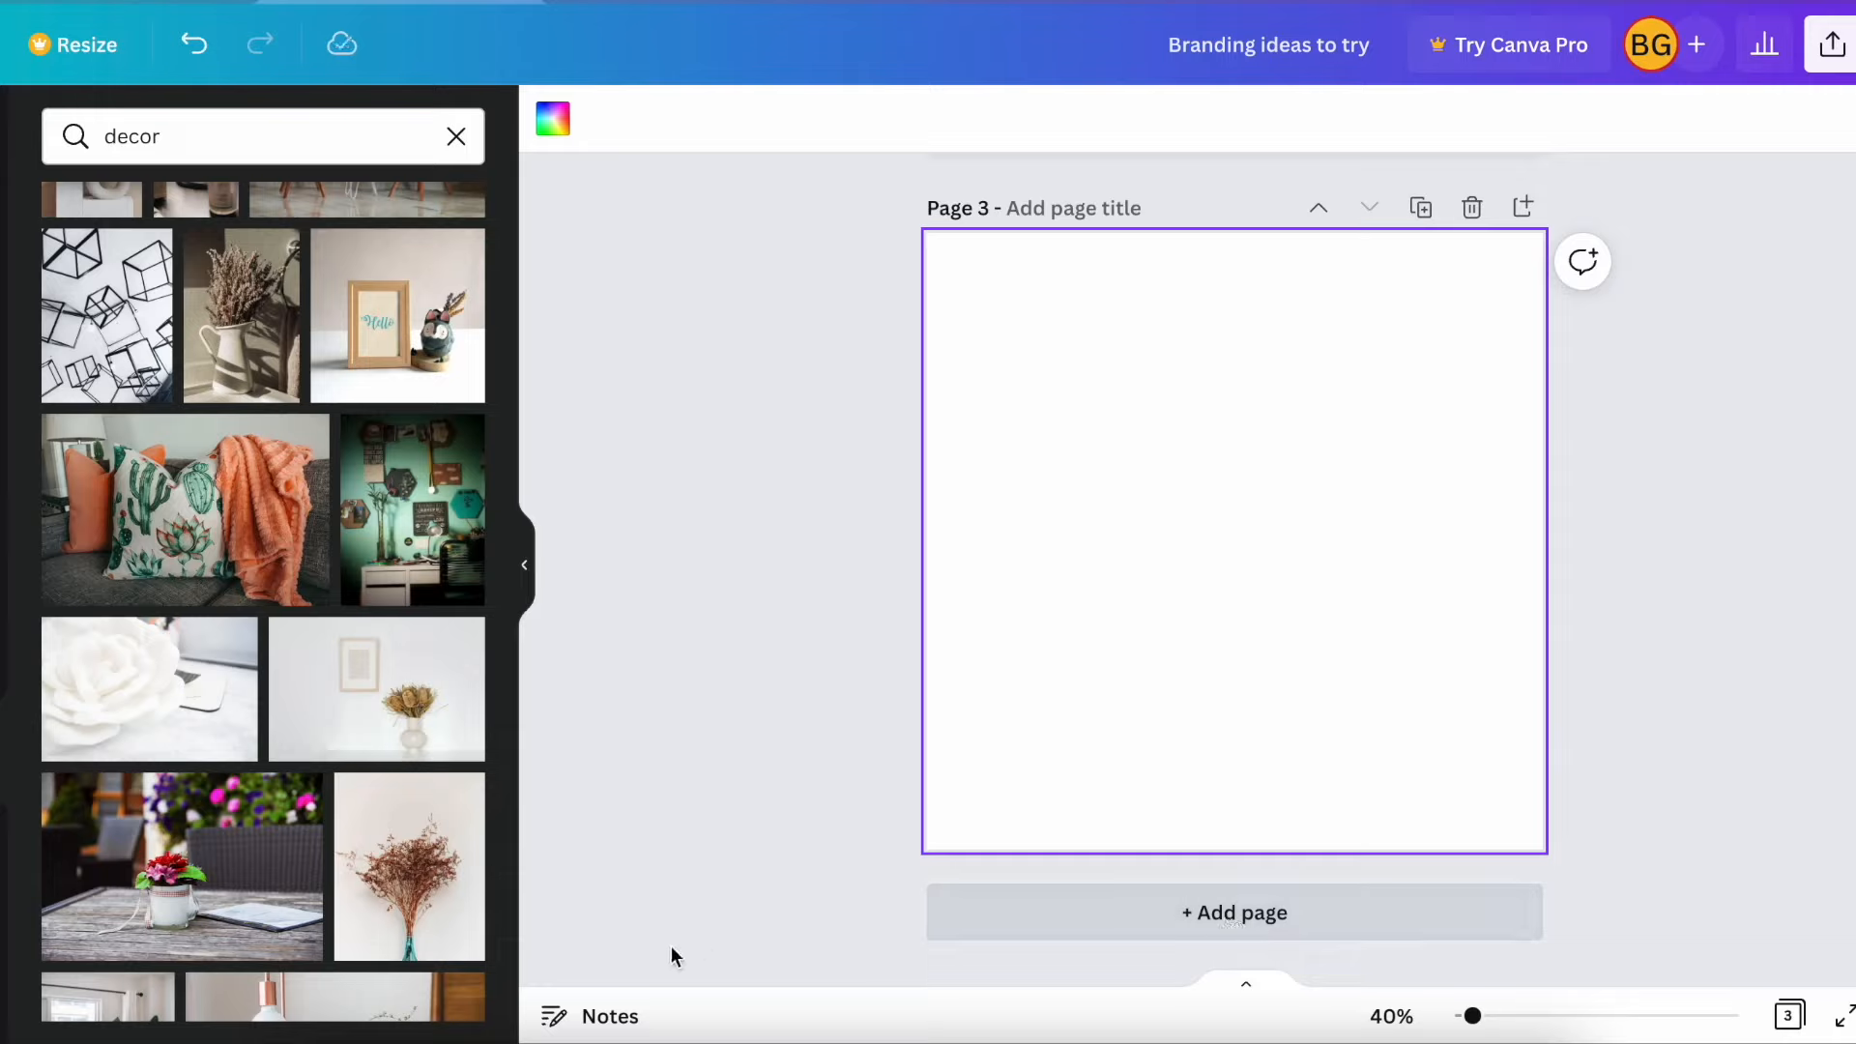
Add a square to page 3, fit it into the lower-left corner and enlarge it to almost half the page width
left_click(35, 391)
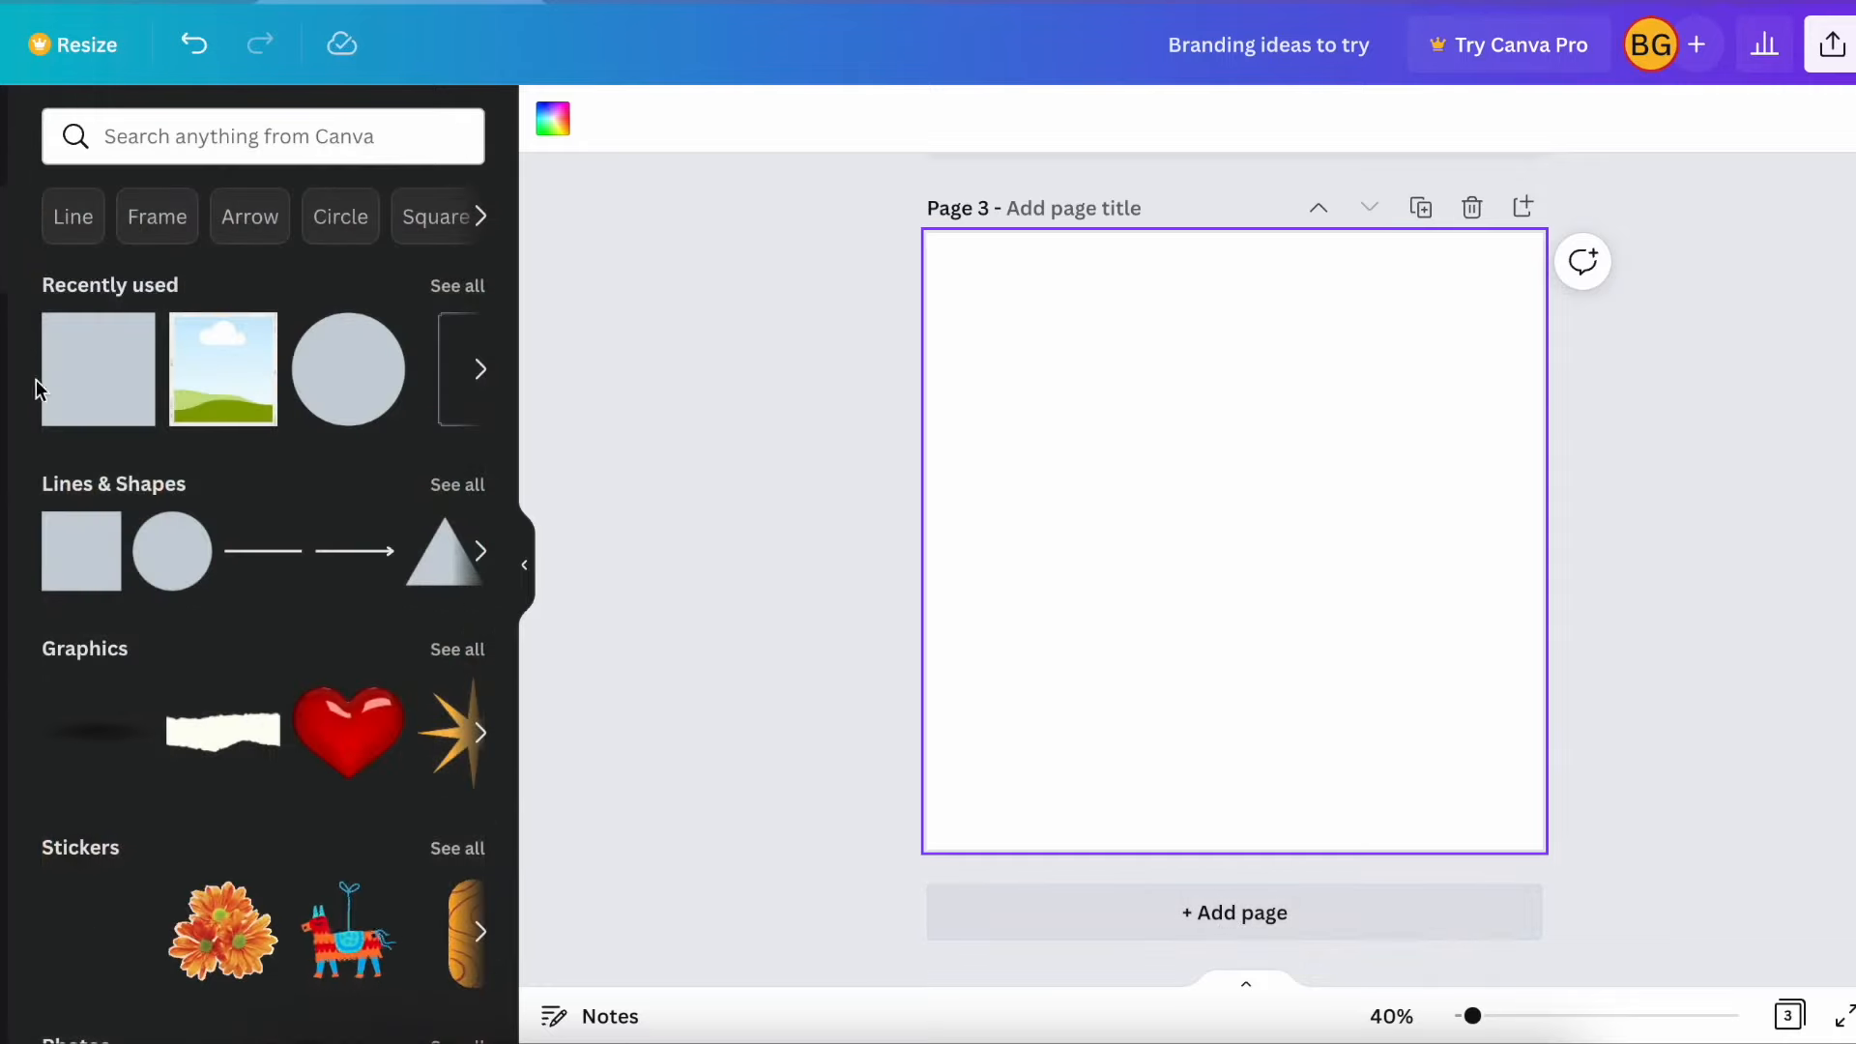
left_click(90, 404)
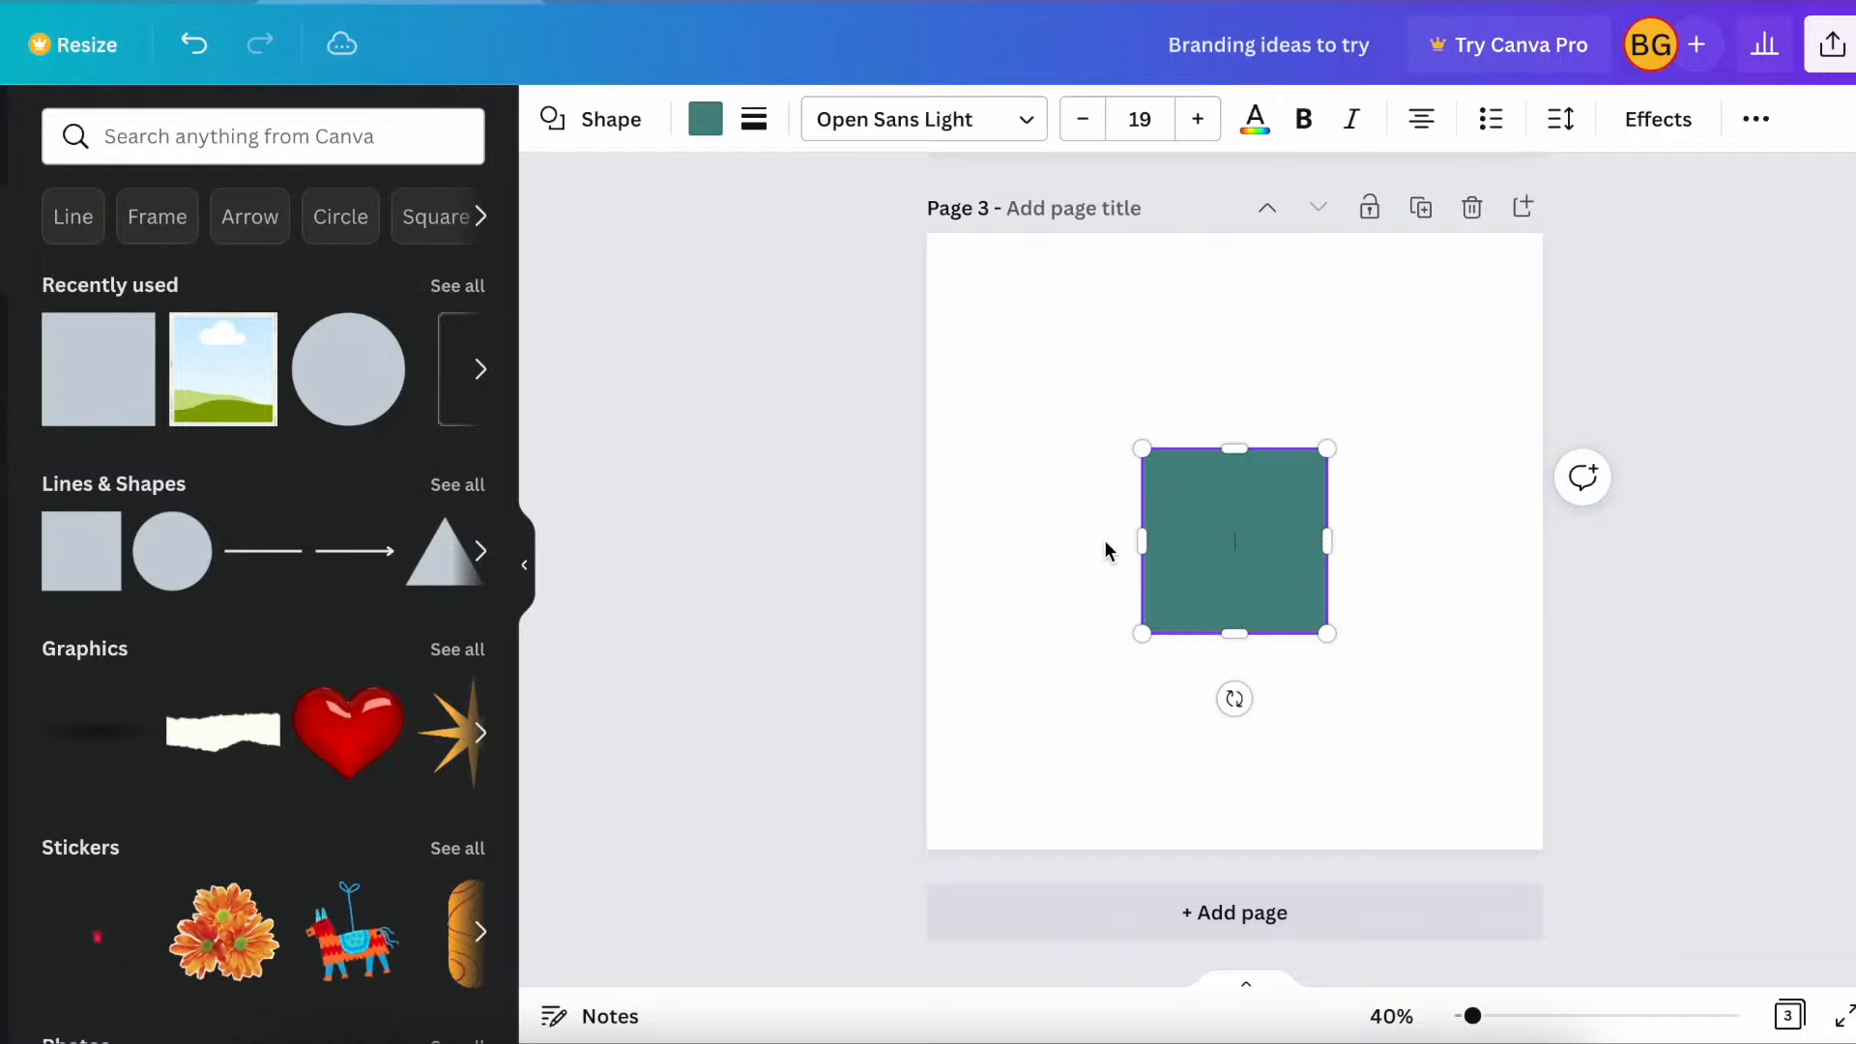
left_click_drag(1216, 519, 1005, 722)
mouse_move(1113, 648)
left_mouse_down()
mouse_move(1209, 551)
mouse_move(1140, 651)
left_mouse_up()
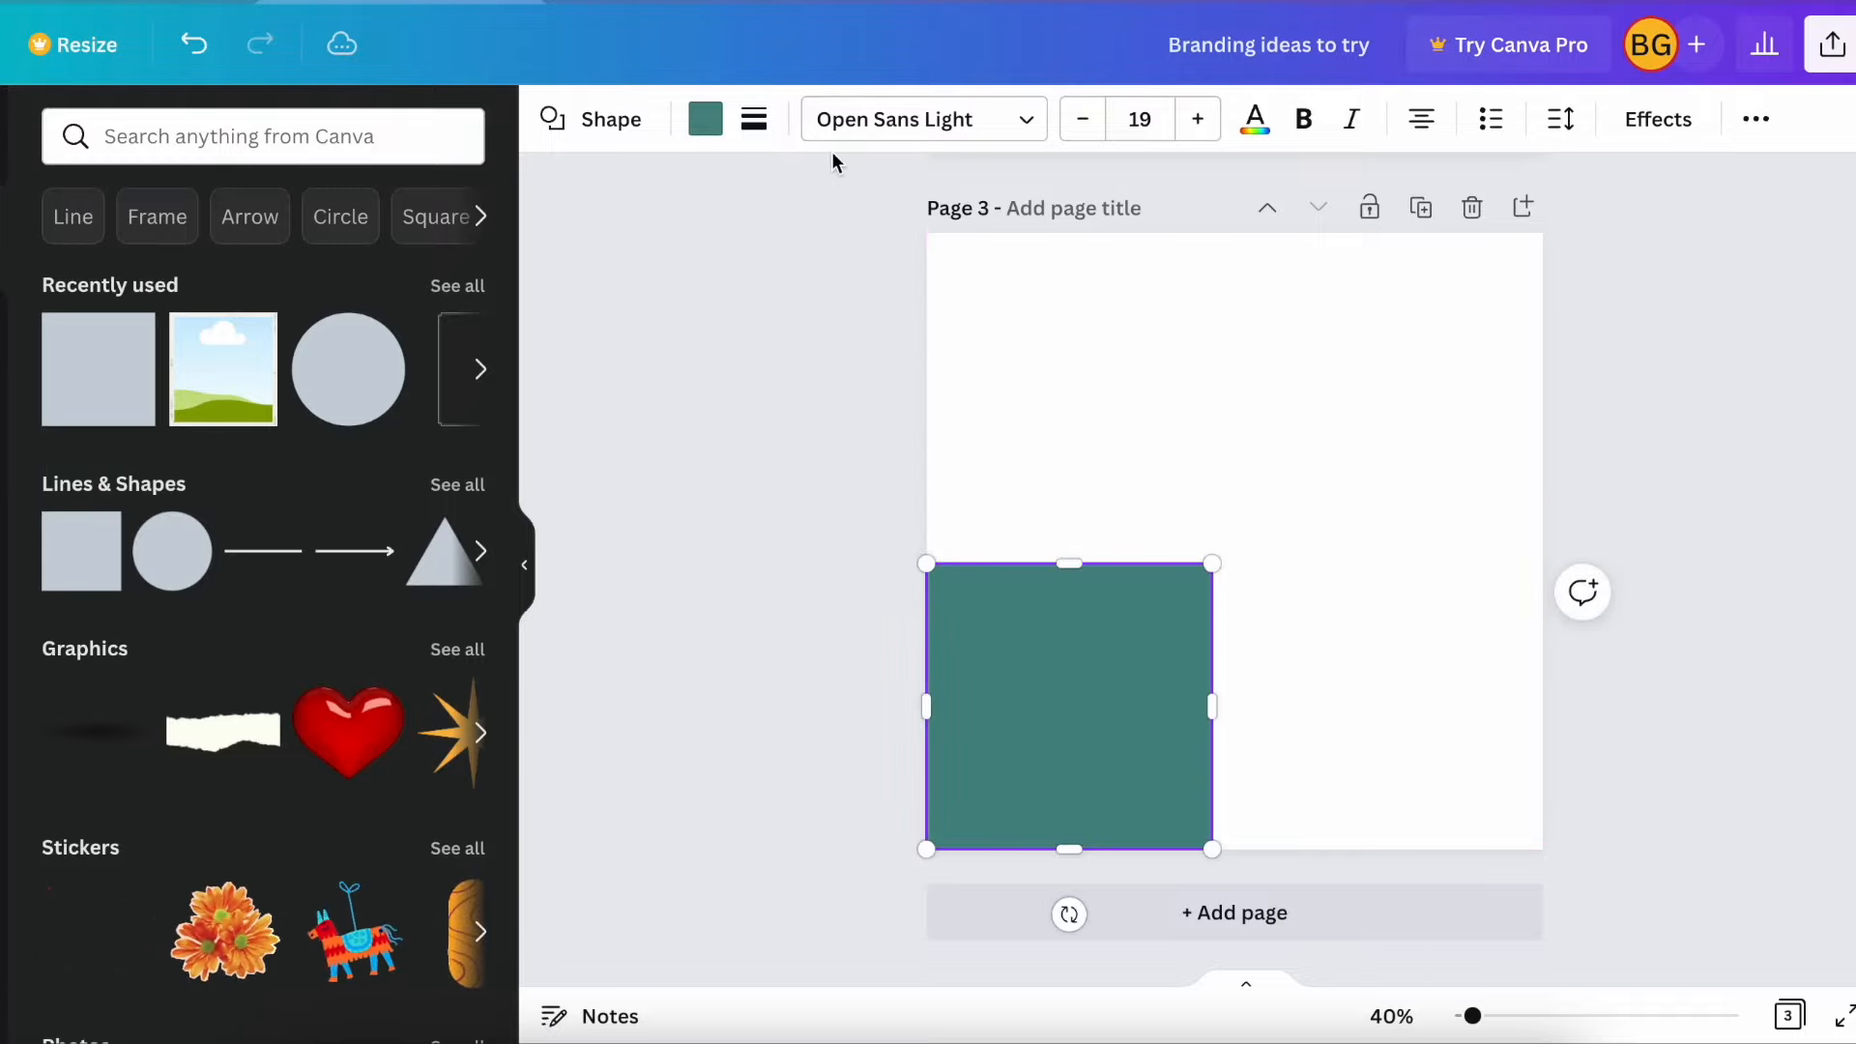
Recolour the corner square with the light pink document colour
left_click(705, 120)
left_click(364, 290)
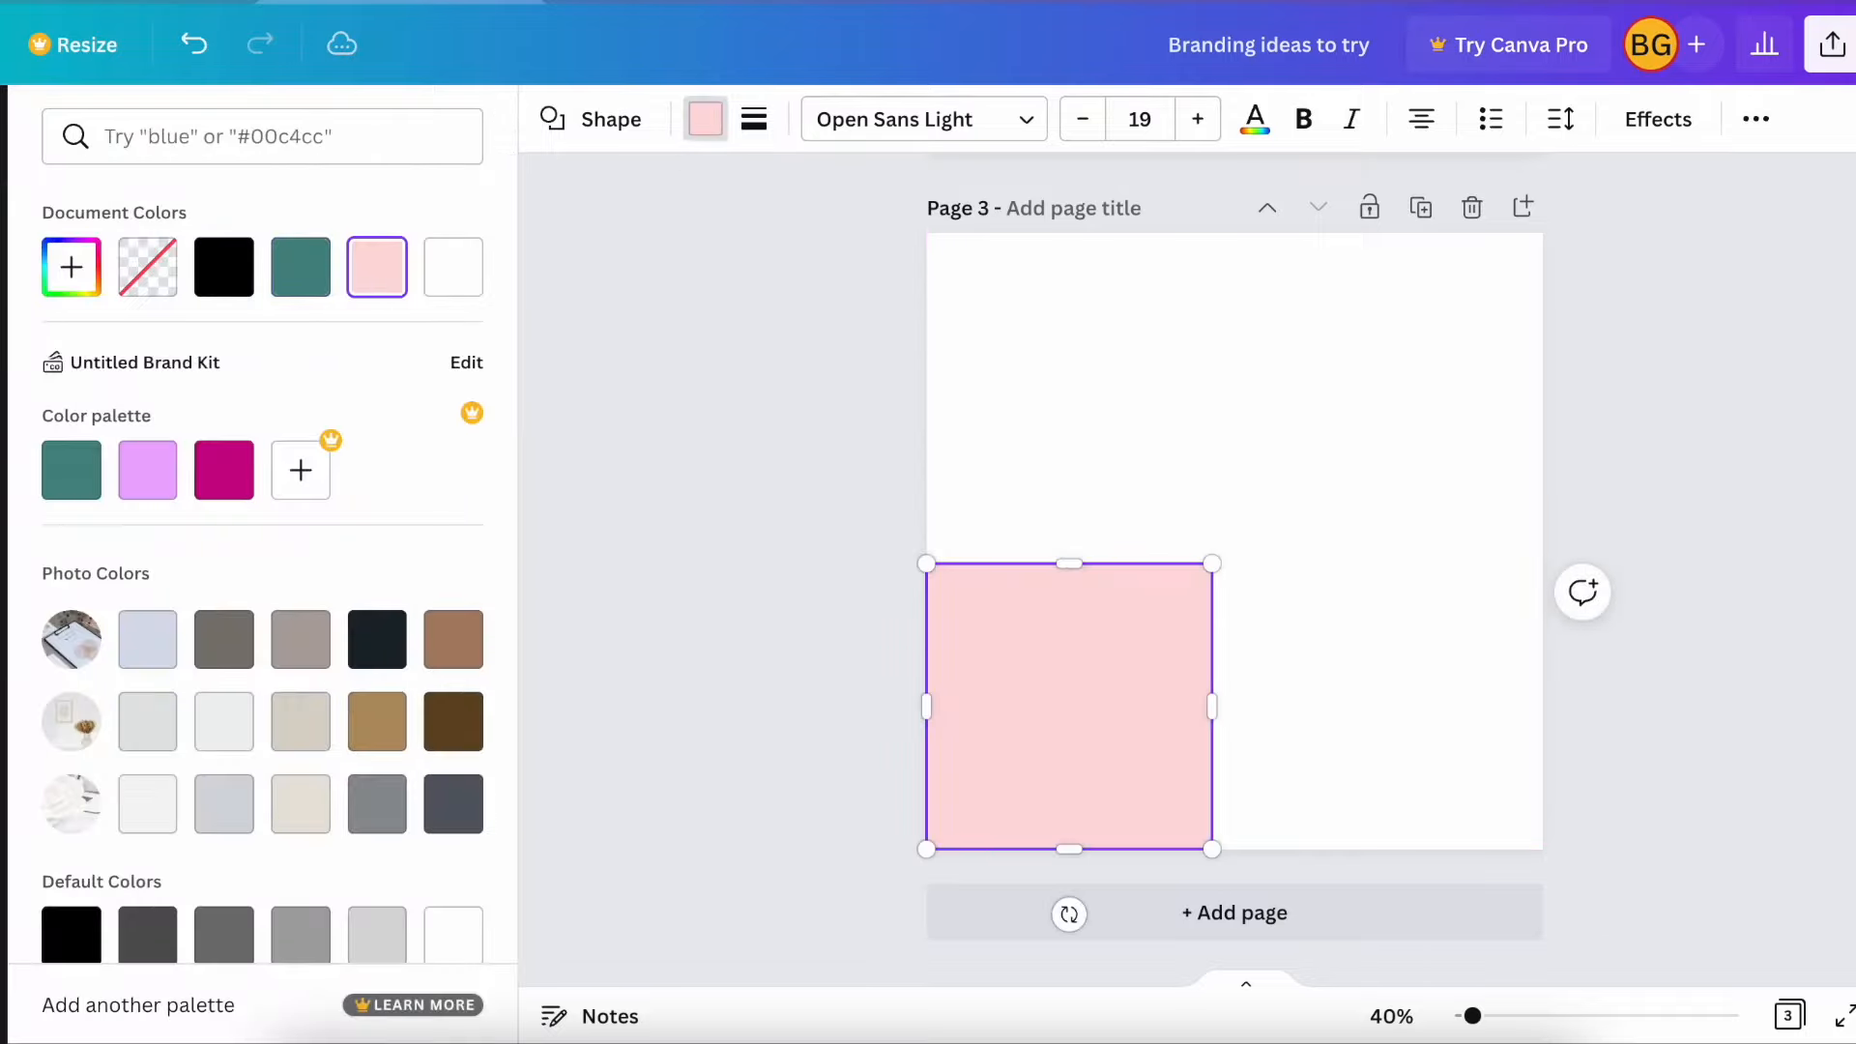
key("Escape")
Add a single-photo grid to page 3 and resize it to a portrait rectangle overlapping the pink square
scroll(238, 414, "down", 3)
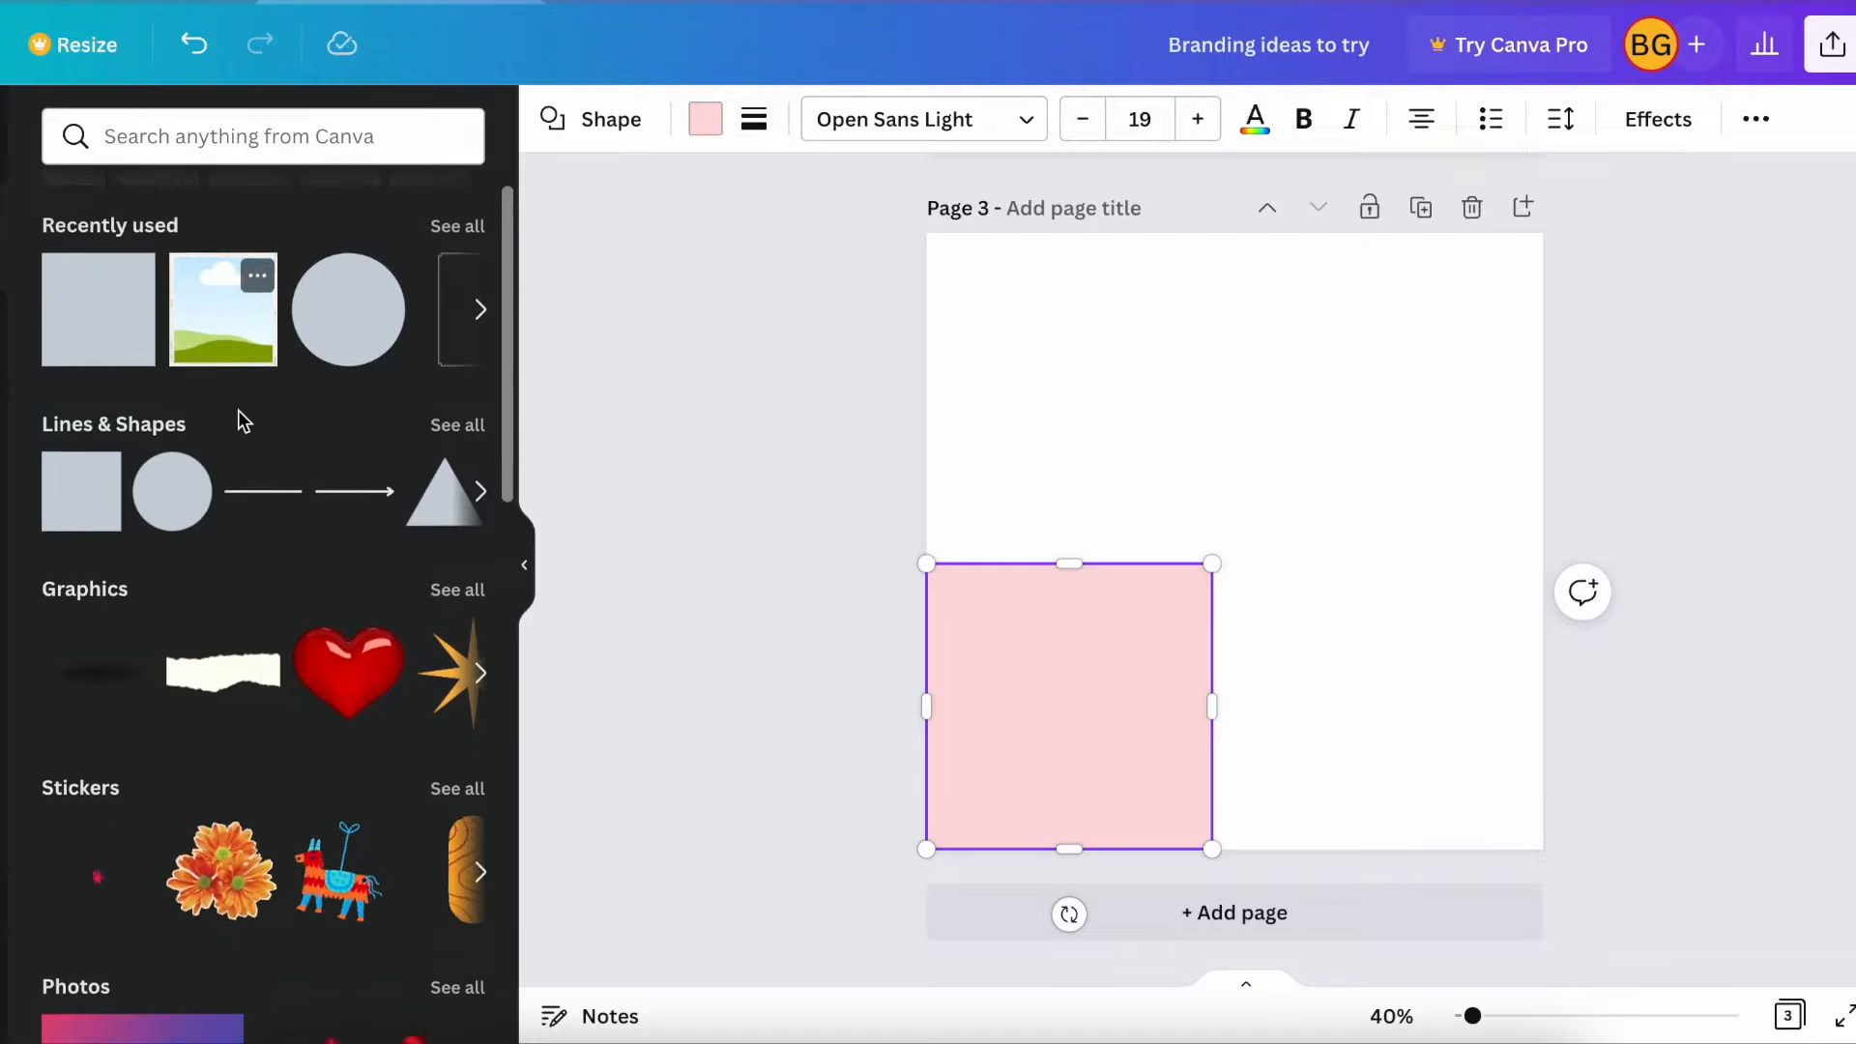
scroll(238, 414, "down", 8)
left_click(111, 955)
left_click_drag(1543, 851, 1403, 731)
left_click_drag(1271, 462, 1305, 460)
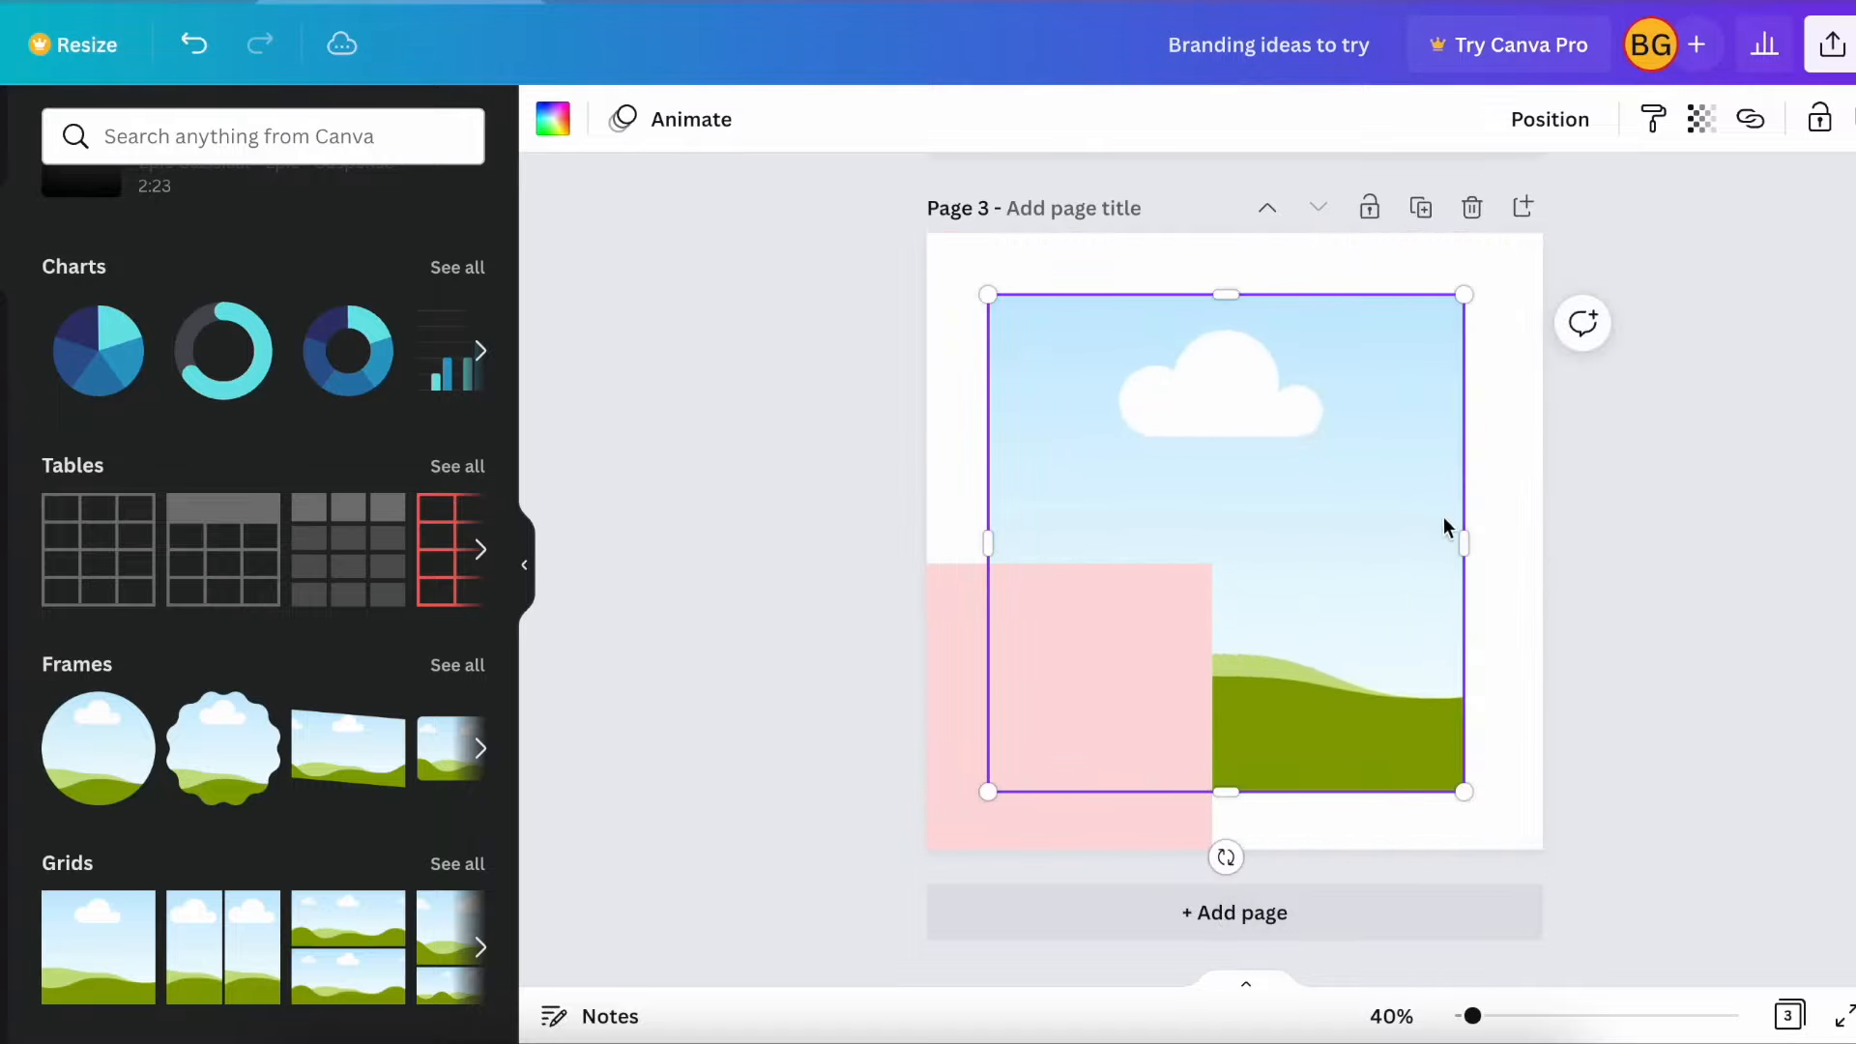
left_click_drag(1468, 543, 1481, 544)
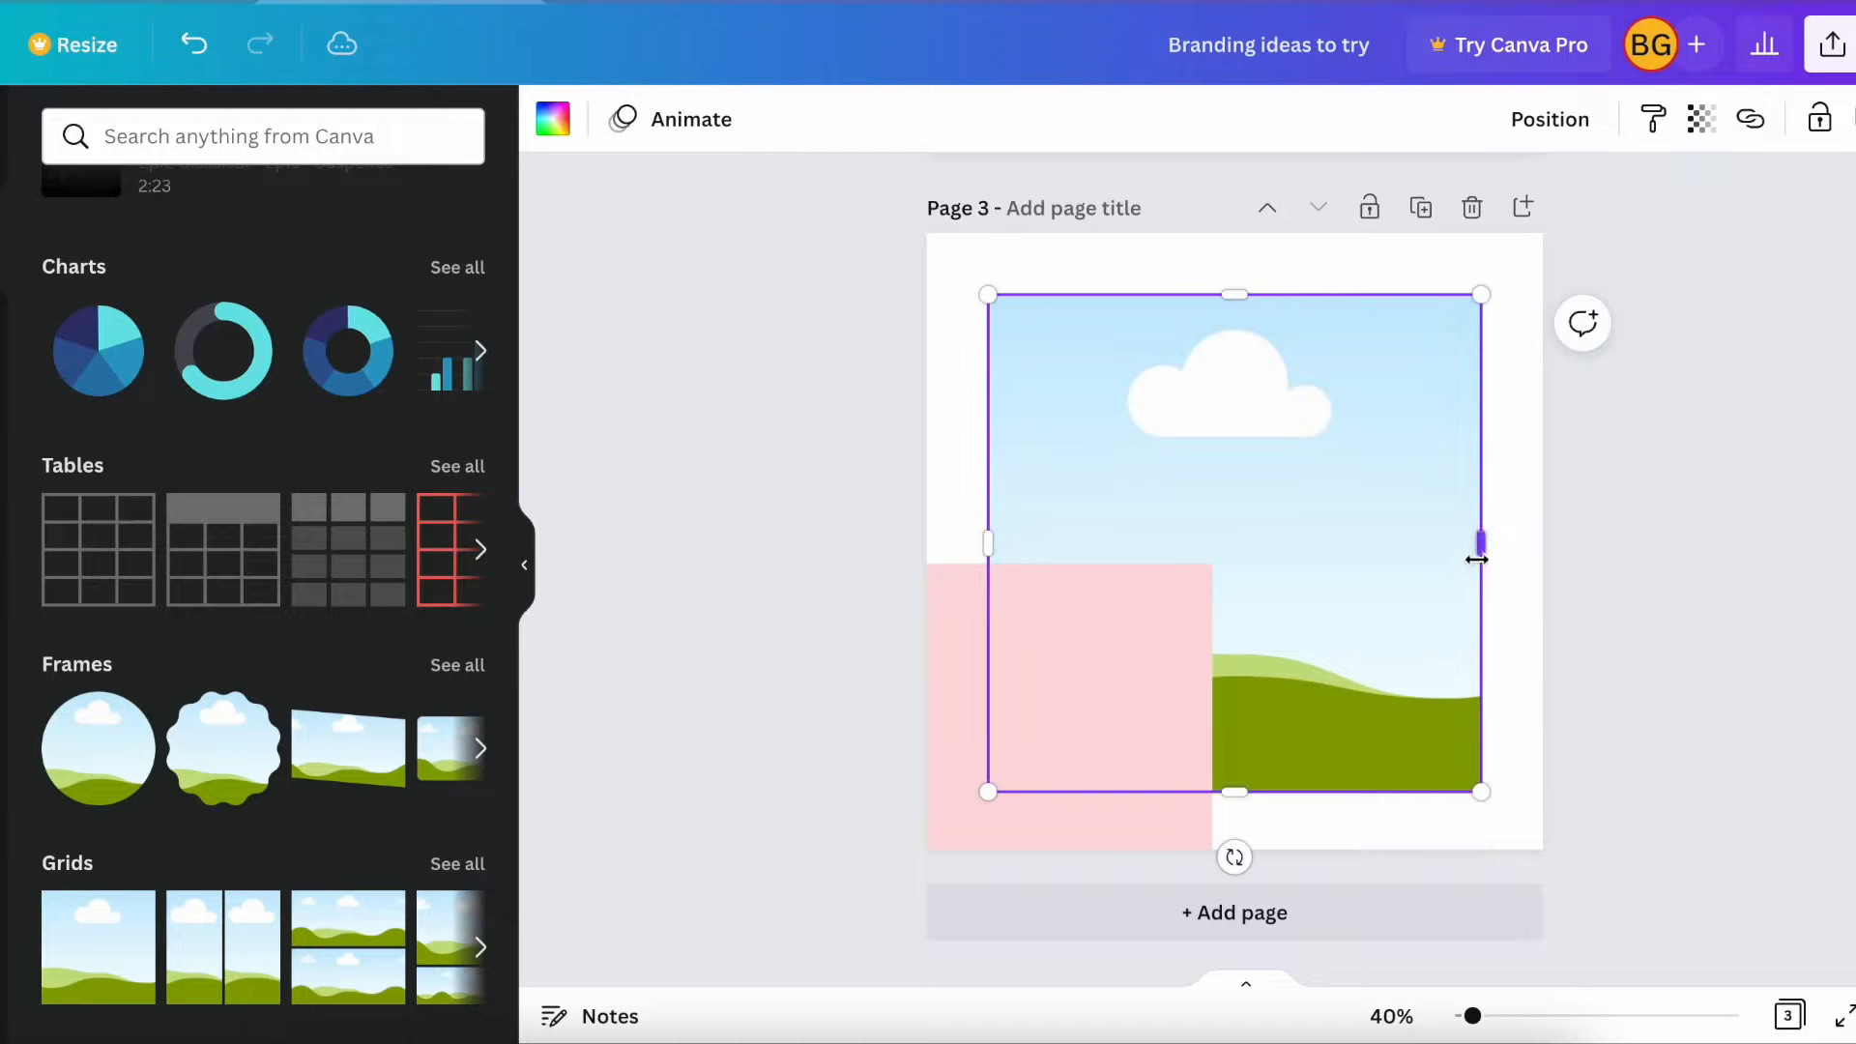
left_click_drag(1476, 559, 1382, 565)
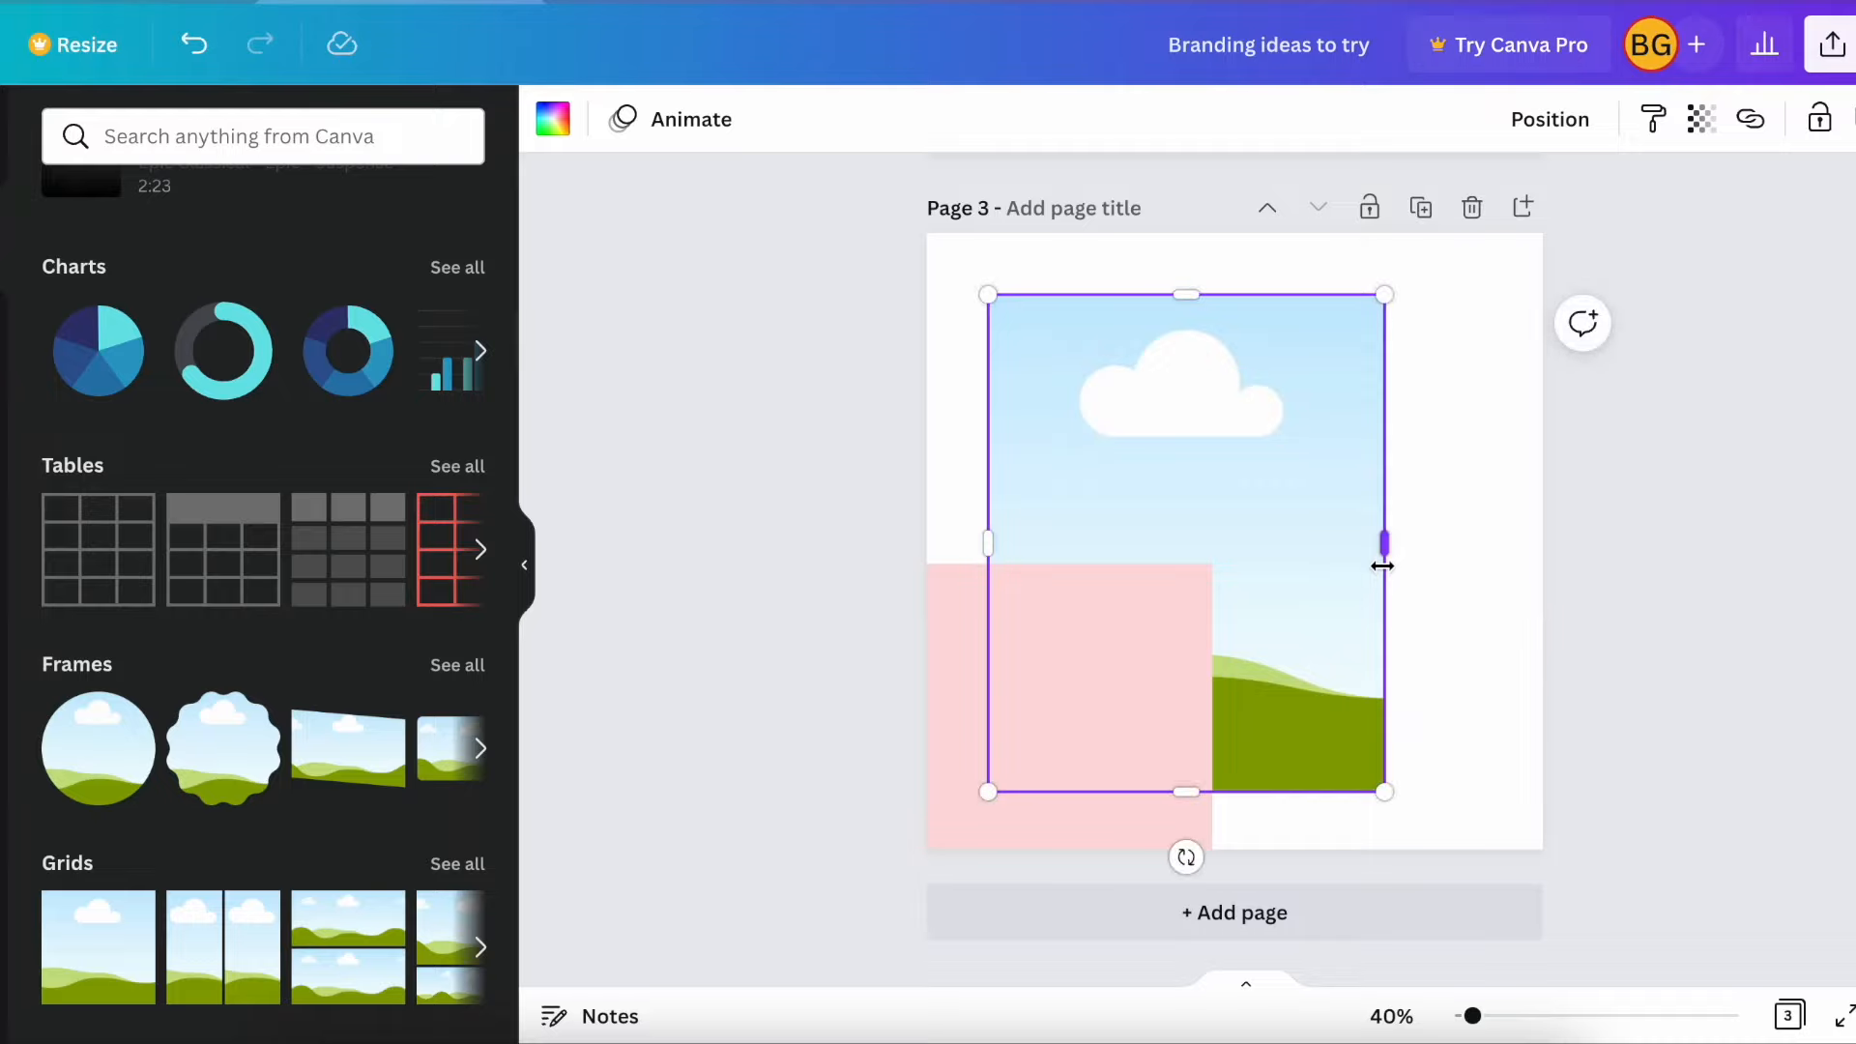
Bring the photo grid forward so it sits in front of the pink square
left_click(1578, 140)
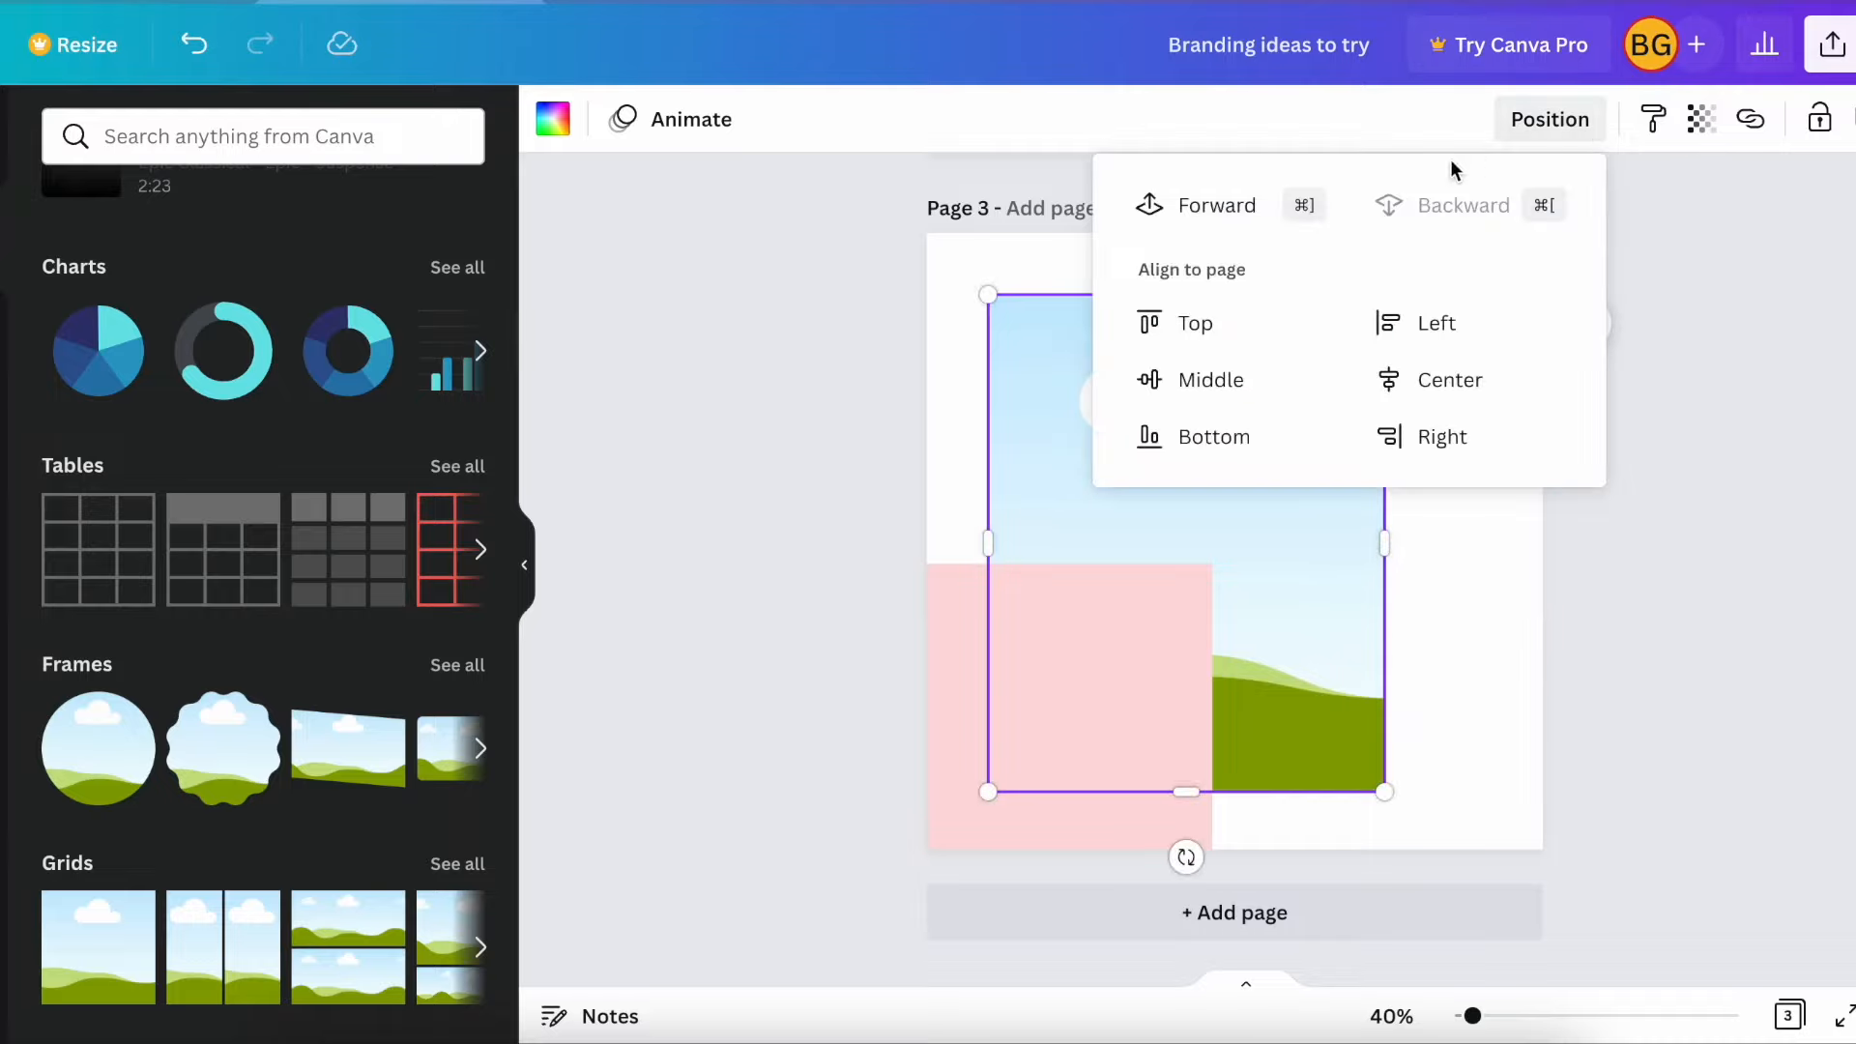
left_click(1227, 215)
left_click(1070, 677)
Centre the photo grid on the page and scale it down slightly to leave wider margins around it
left_click_drag(1089, 592, 1142, 599)
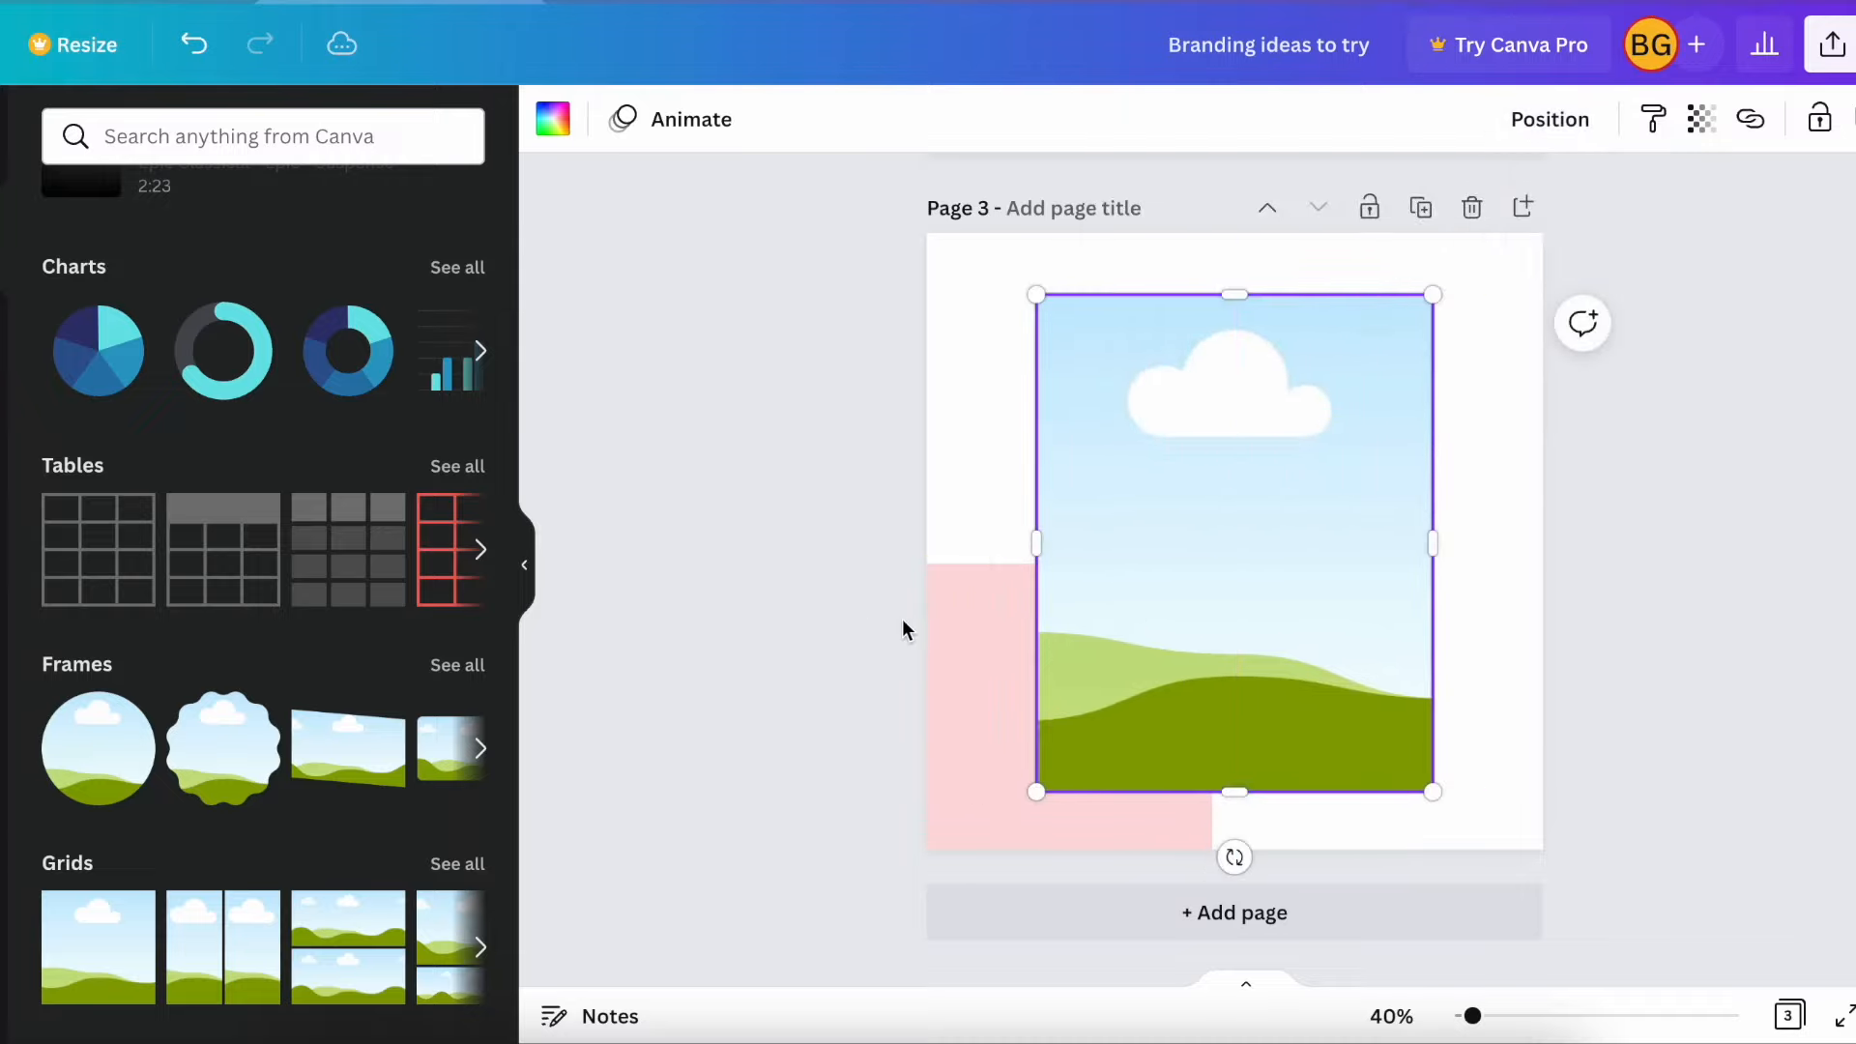
left_click_drag(1035, 291, 1090, 333)
mouse_move(1176, 446)
left_mouse_down()
mouse_move(1160, 410)
mouse_move(1154, 425)
left_mouse_up()
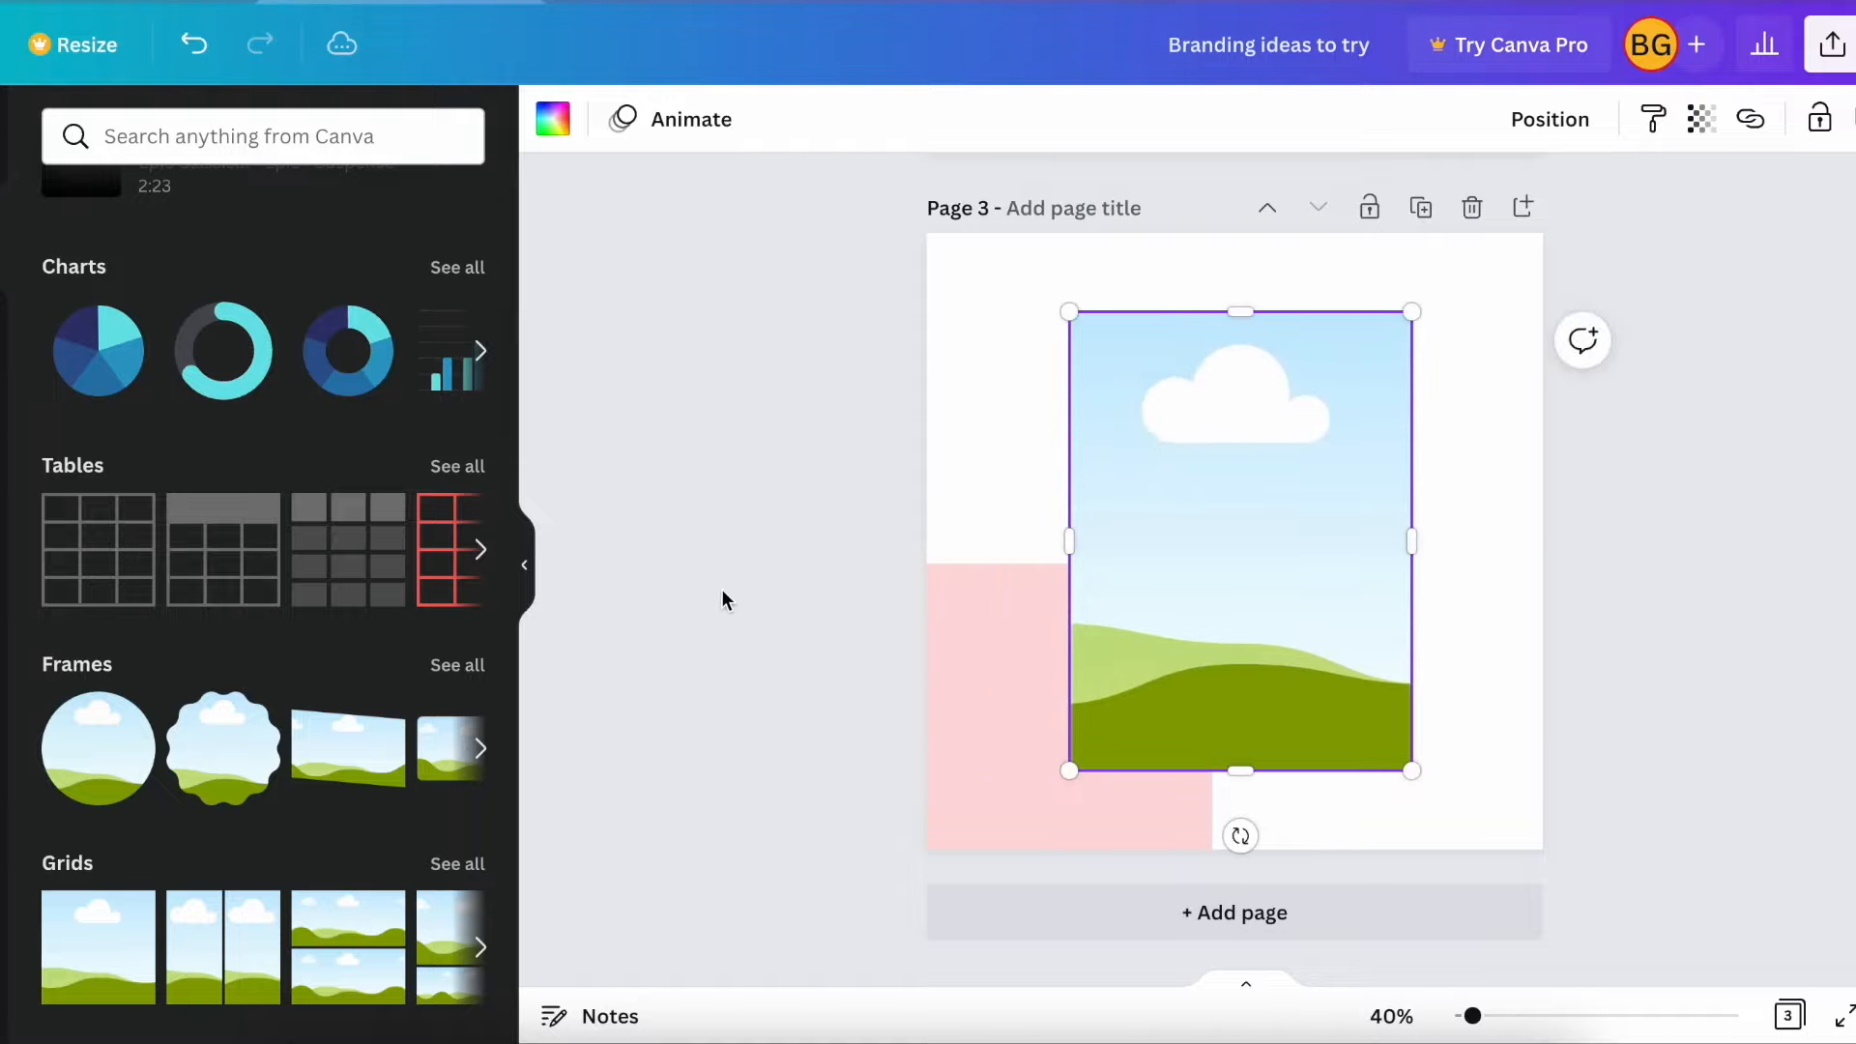
Add a heading that reads "Content" to page 3
left_click(2, 442)
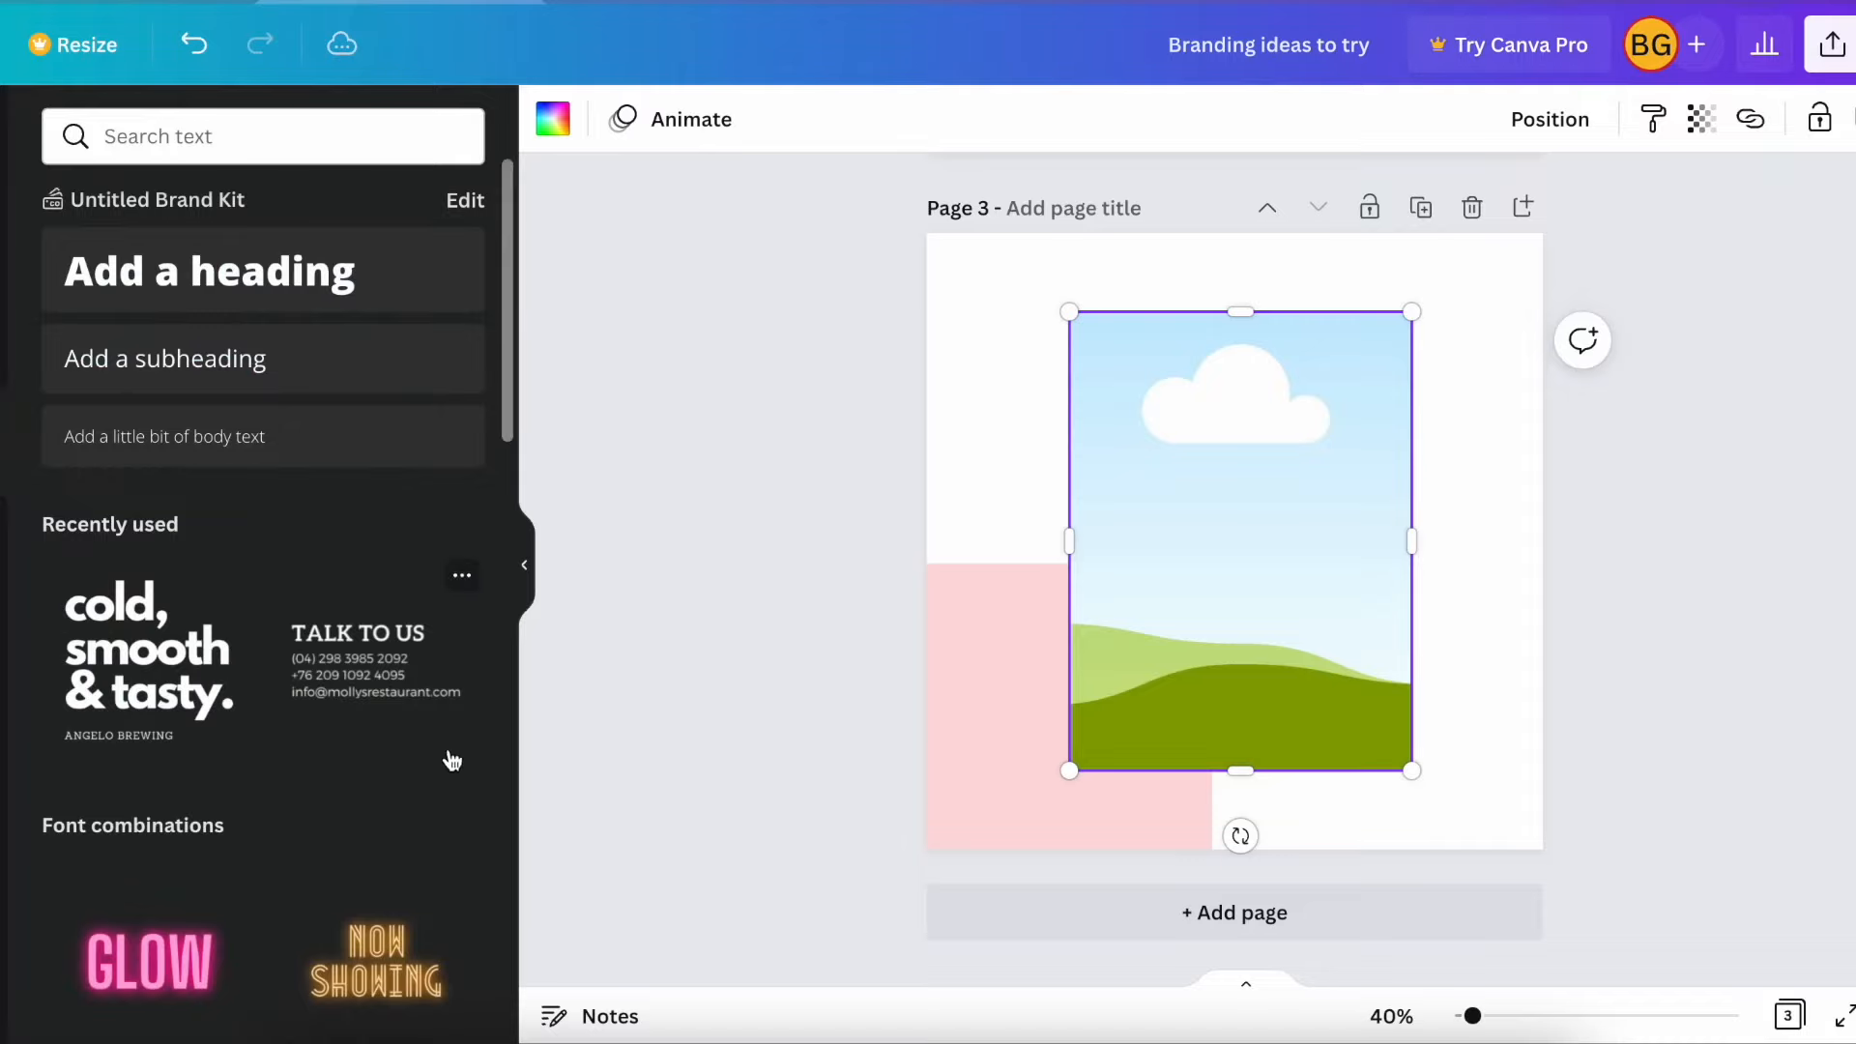
left_click(175, 307)
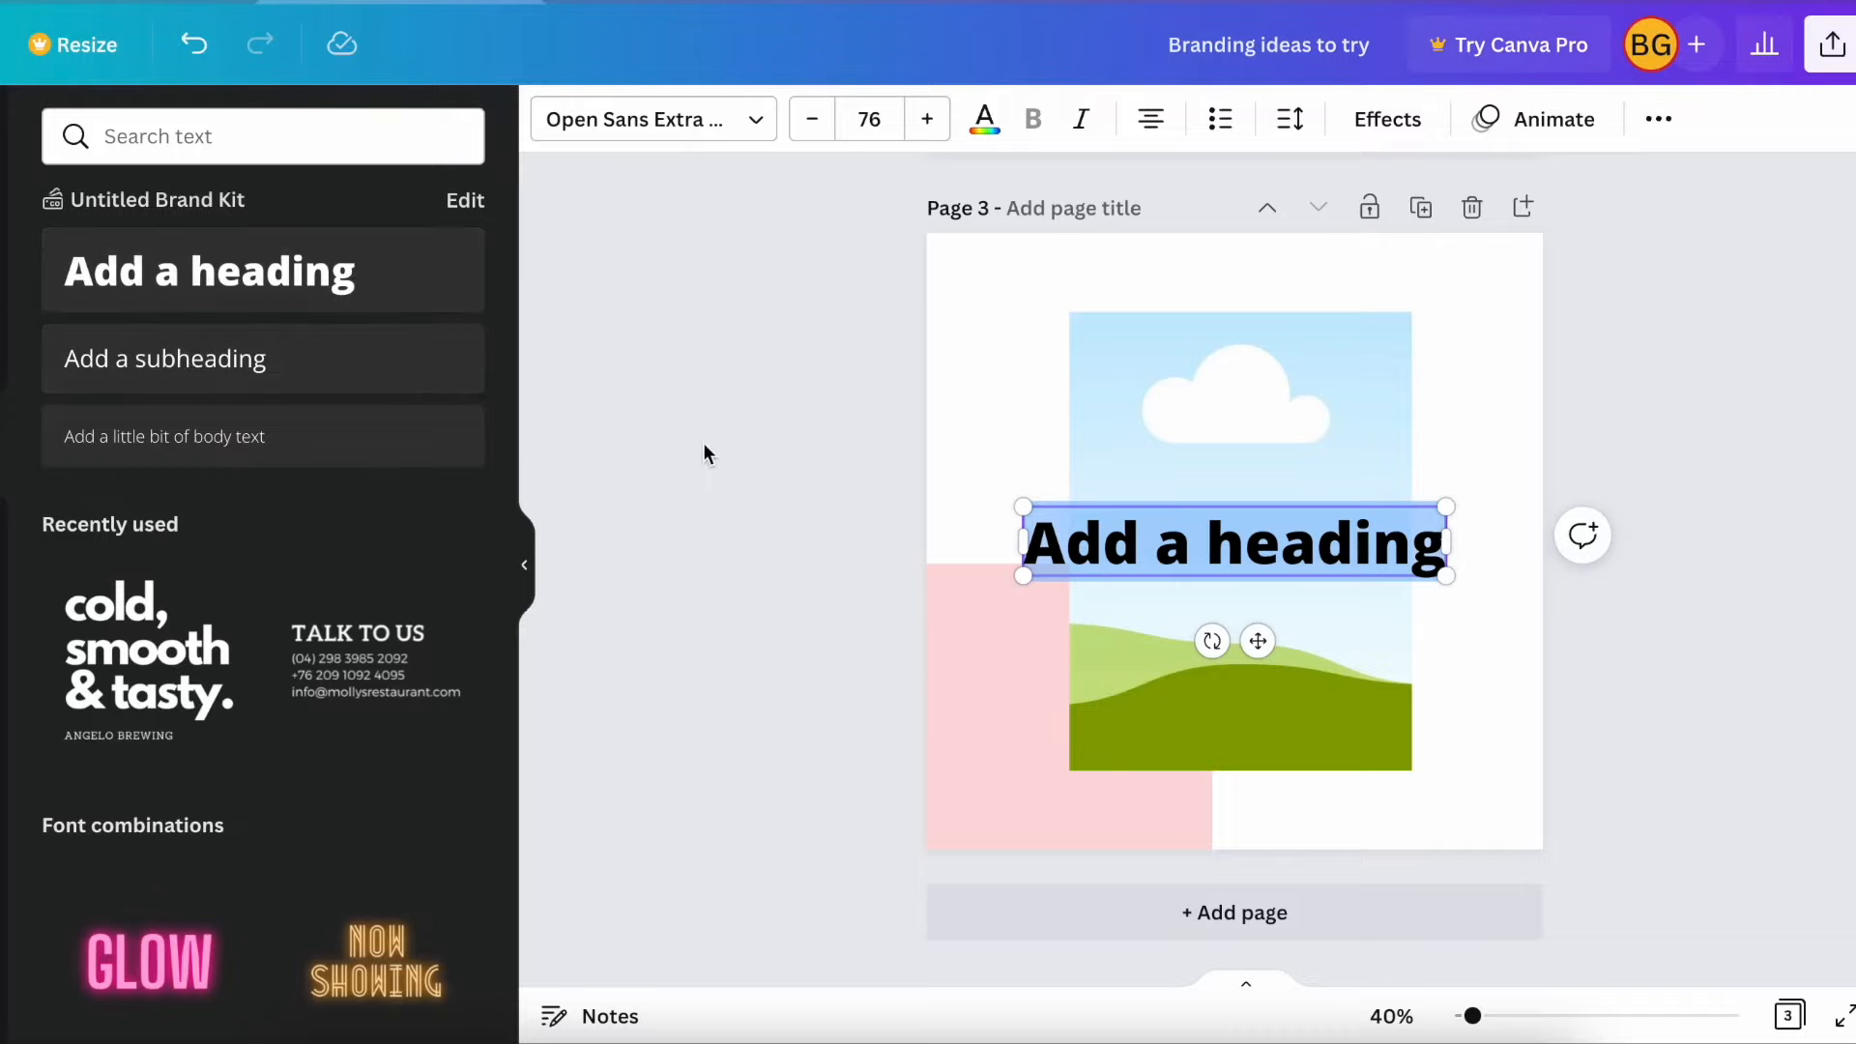
key("BackSpace")
type("Content")
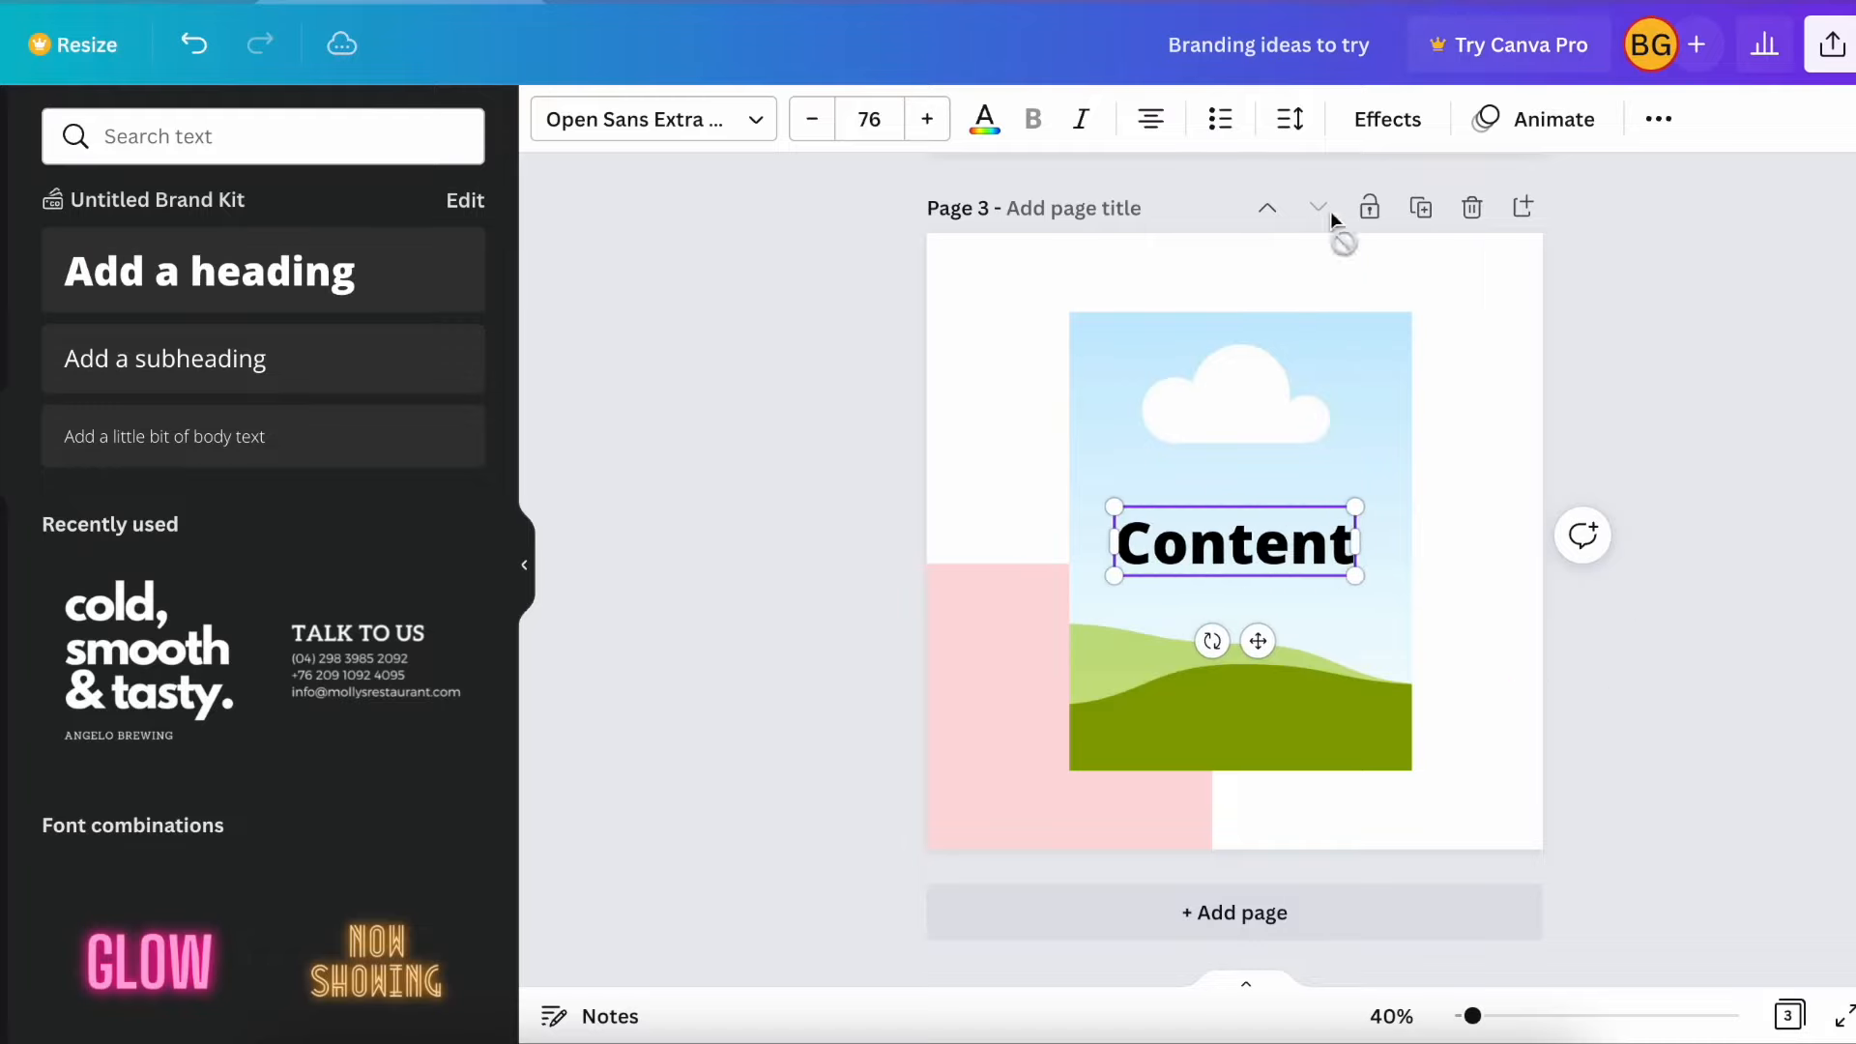
Try Agrandir Tight Thin on the Content heading, settle on Aileron Thin, and shrink the text to size 55.5
left_click(754, 120)
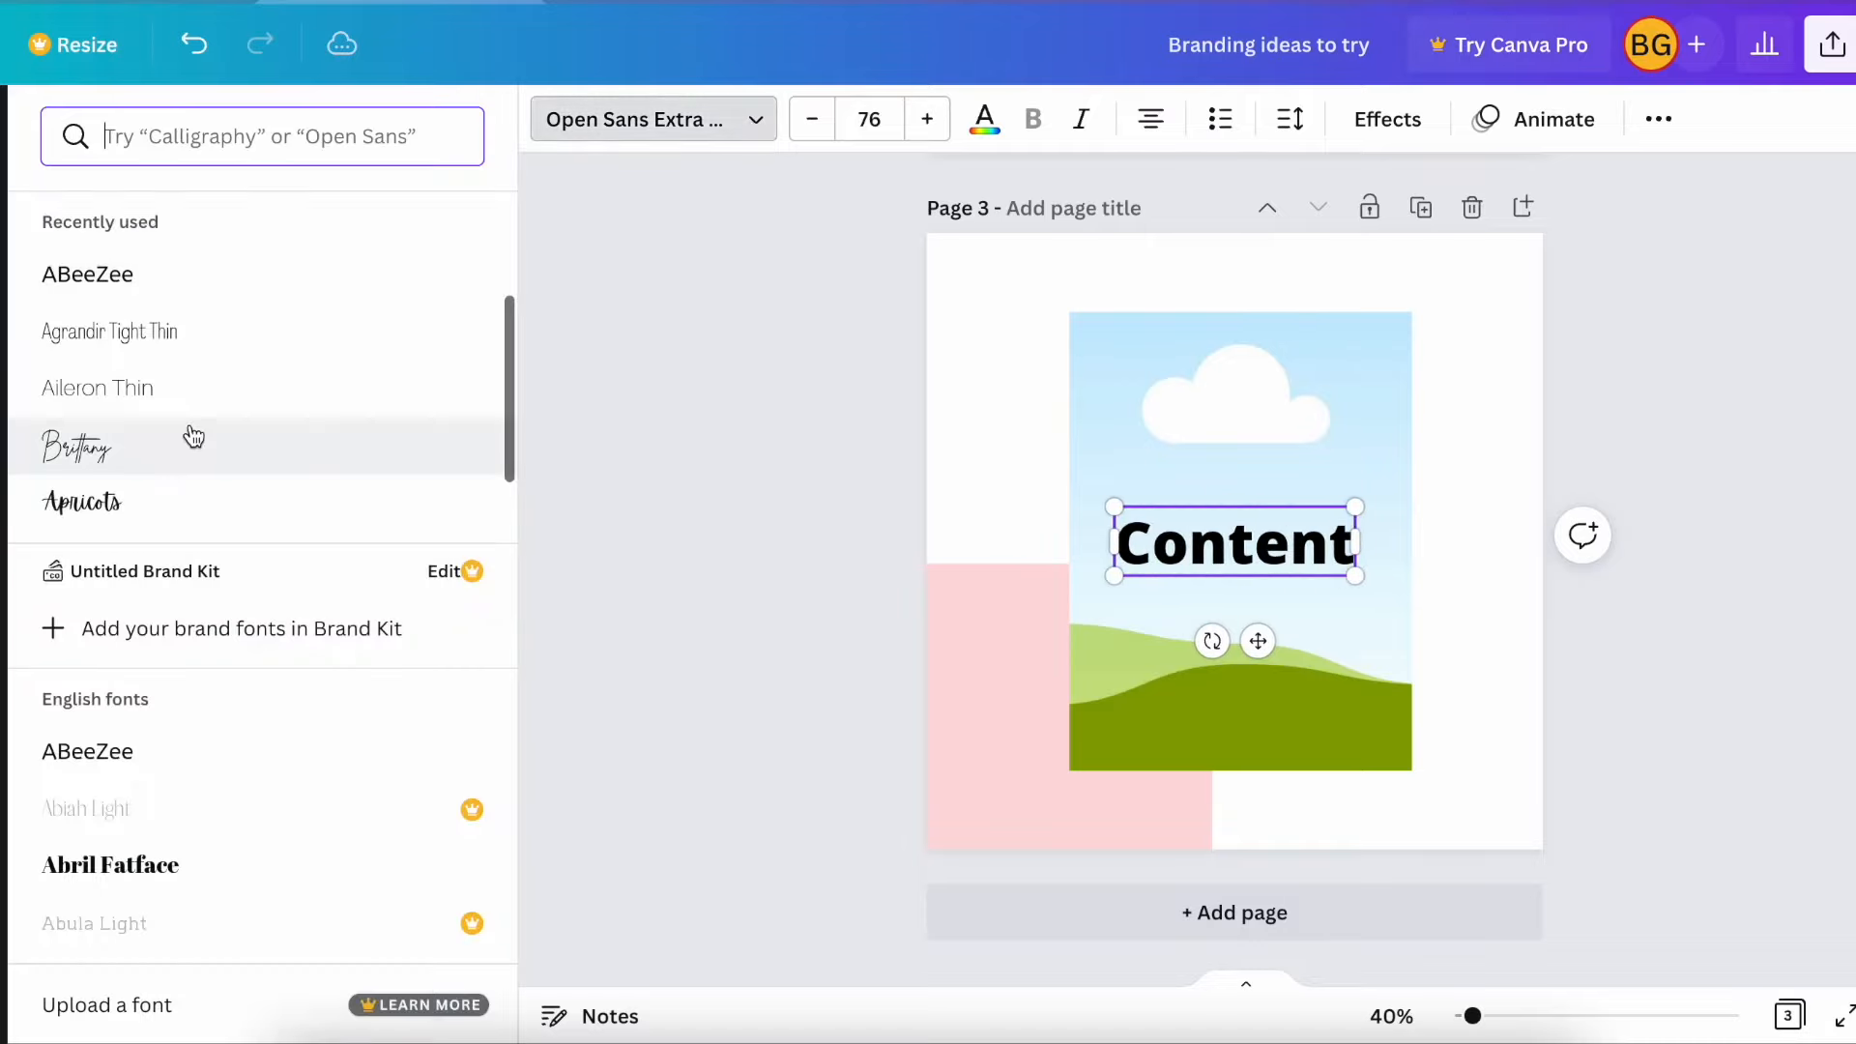
left_click(174, 338)
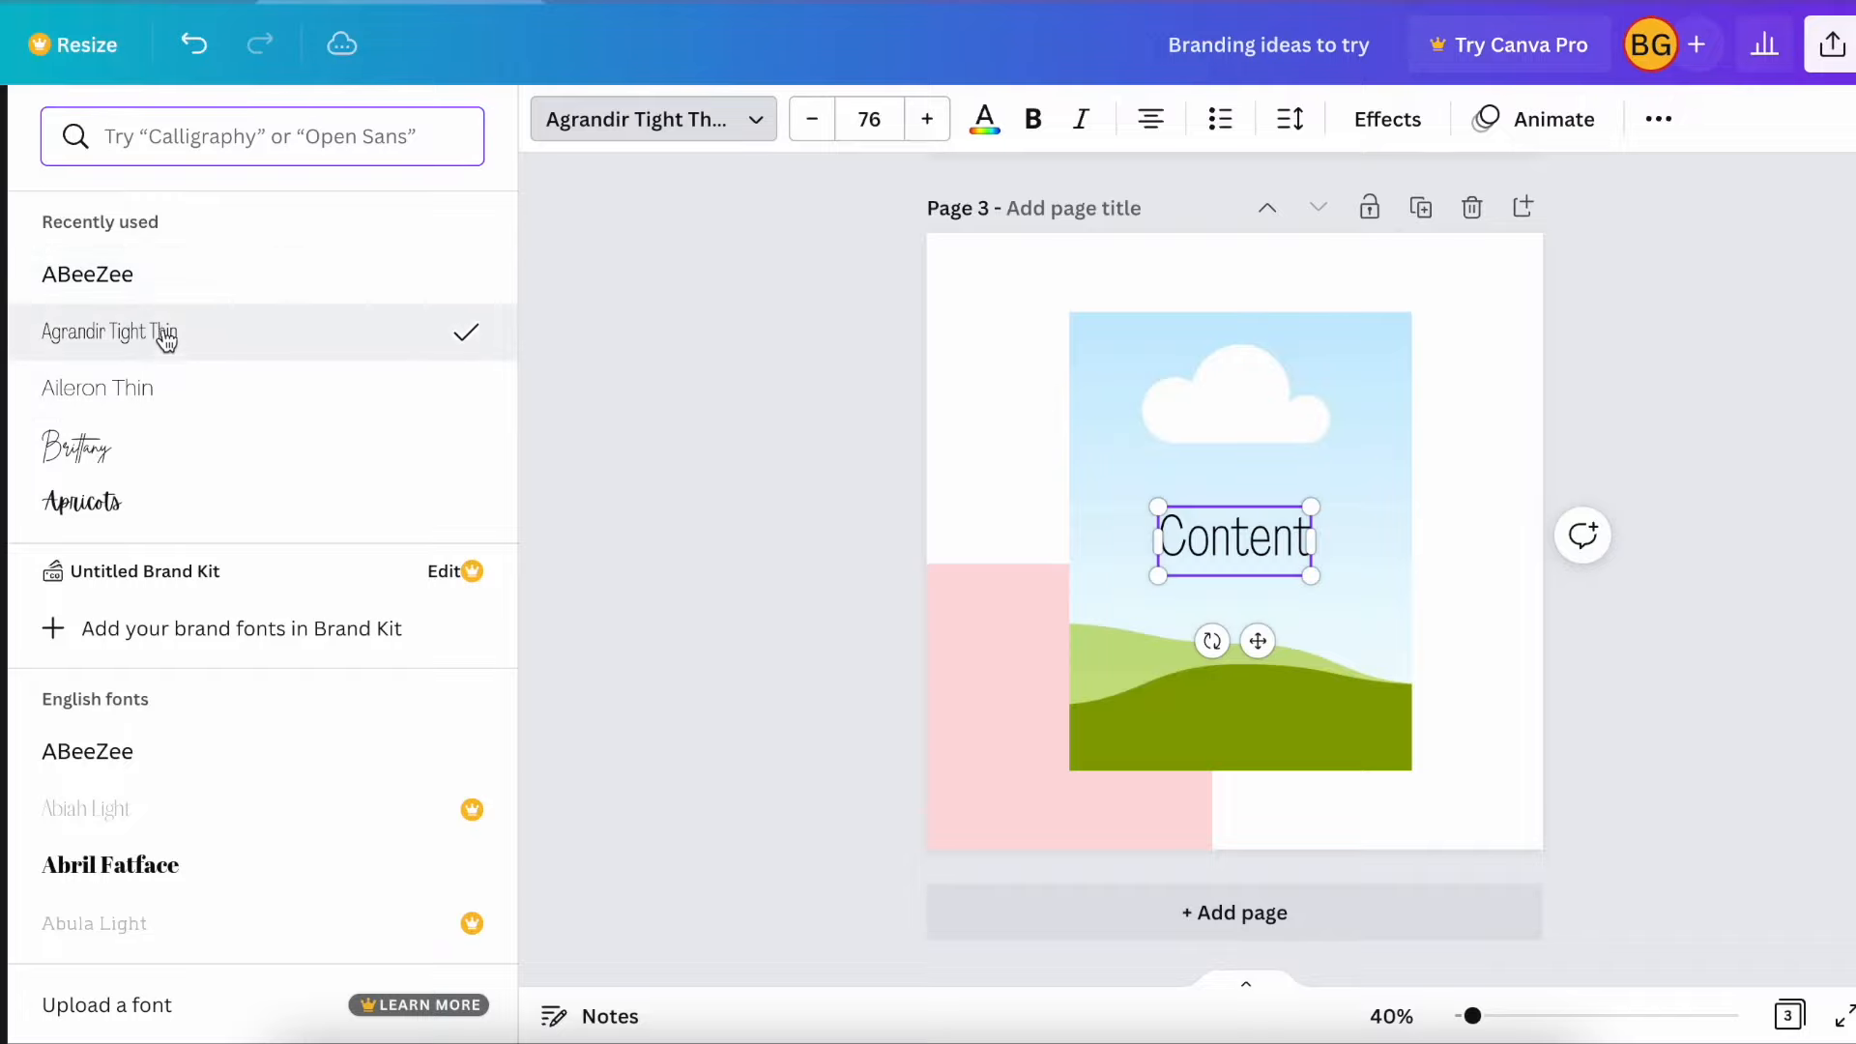
left_click(149, 387)
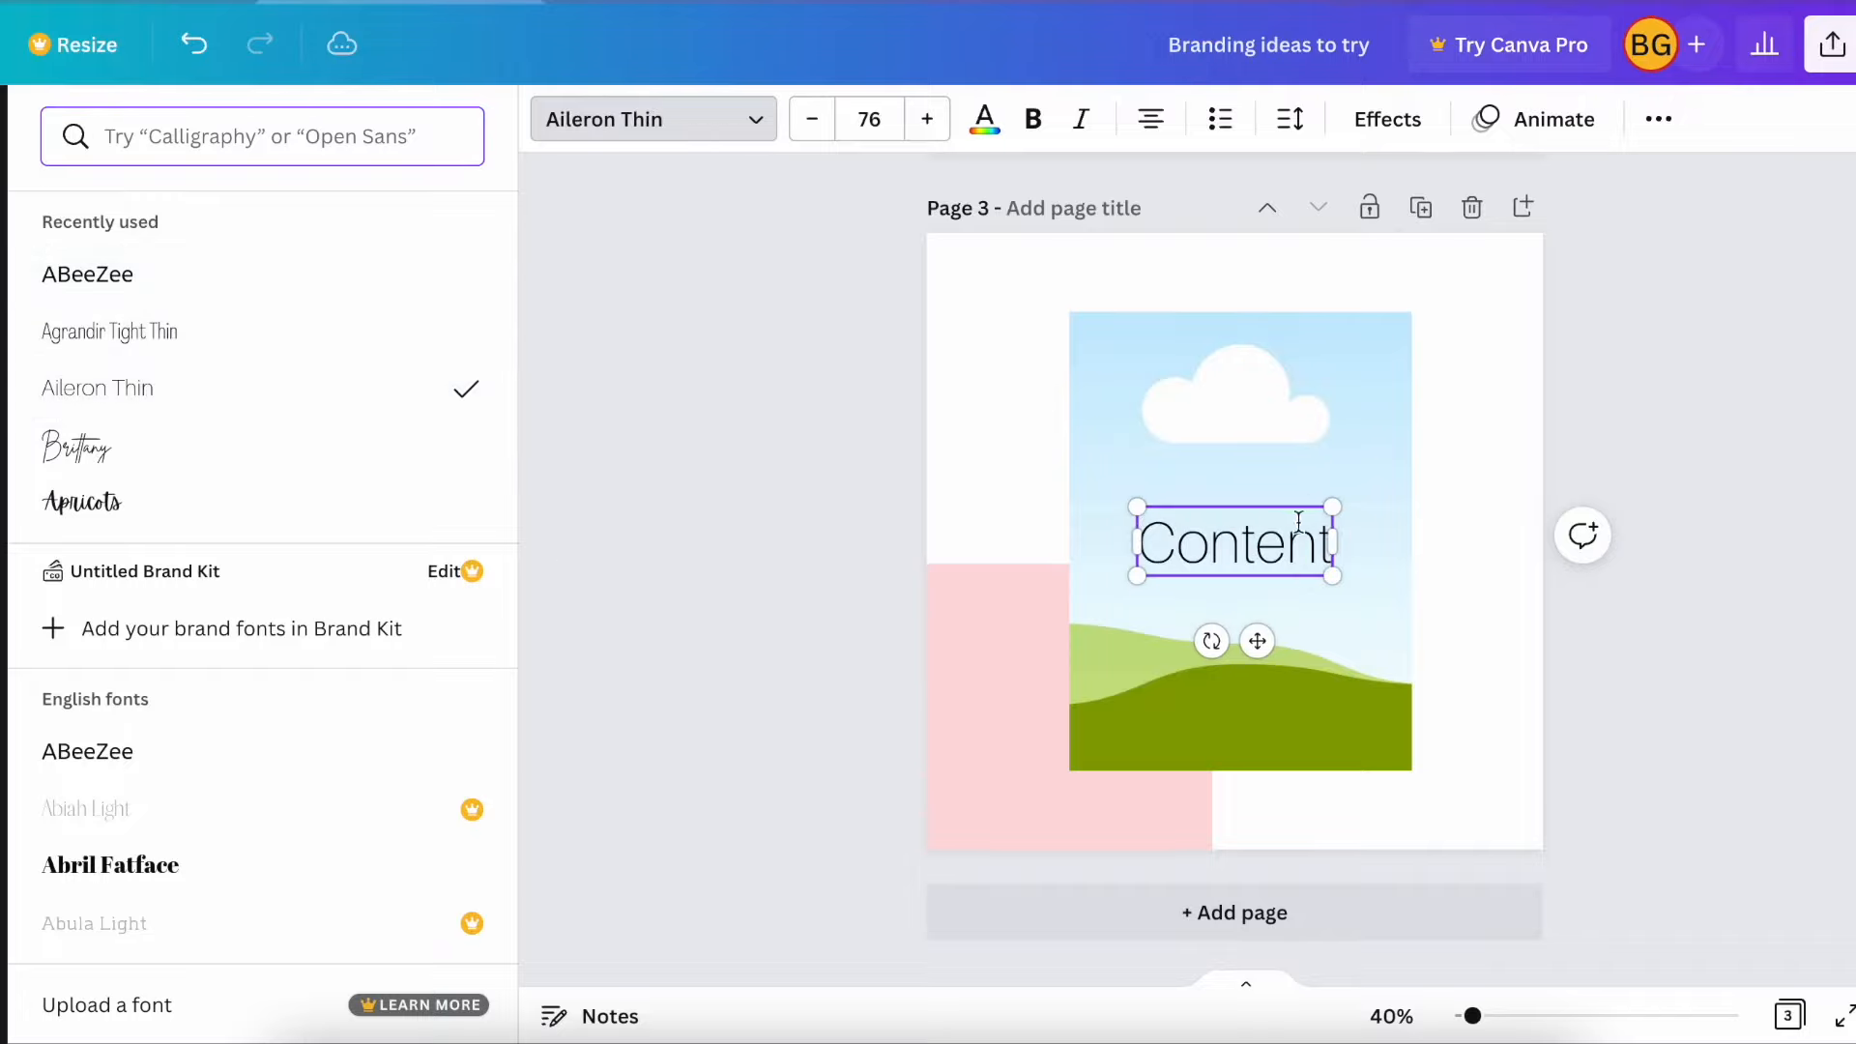
left_click_drag(1334, 512, 1280, 526)
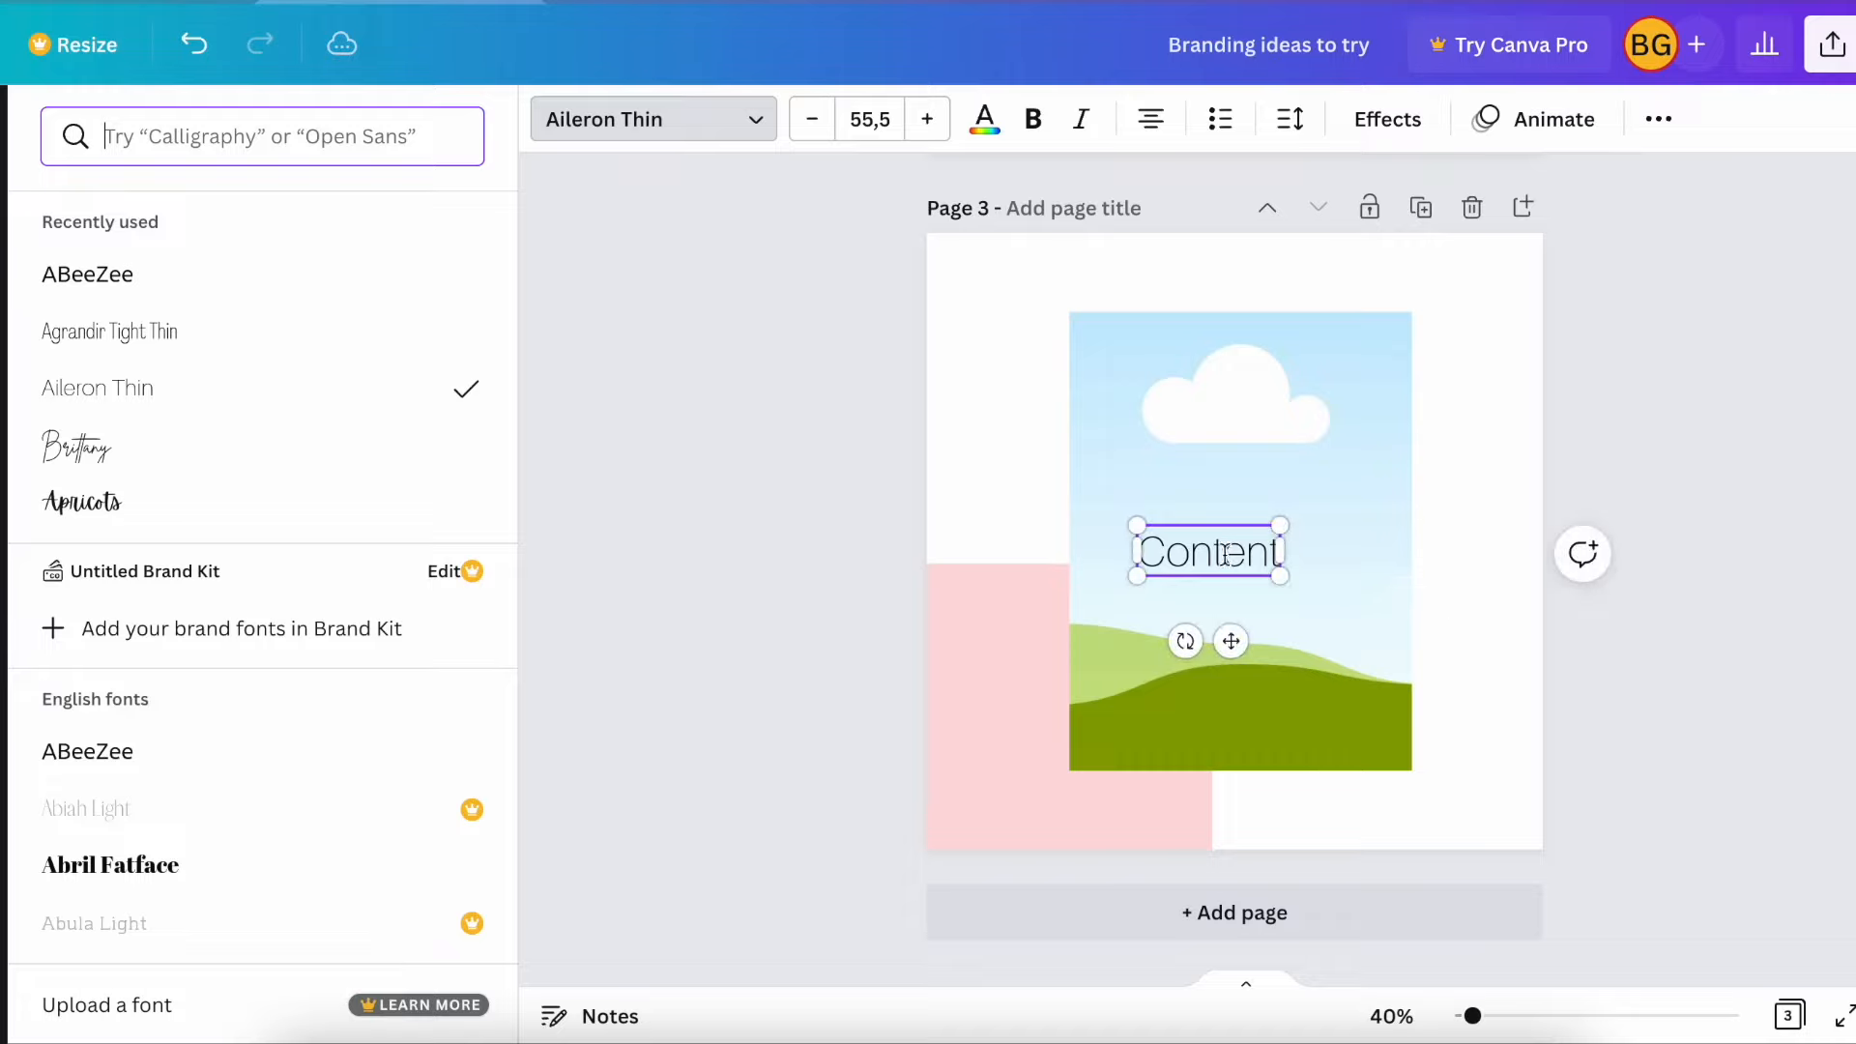
Try the Content heading over the photo grid's right edge and settle on a centred place just above the grid
left_click_drag(1233, 639, 1264, 377)
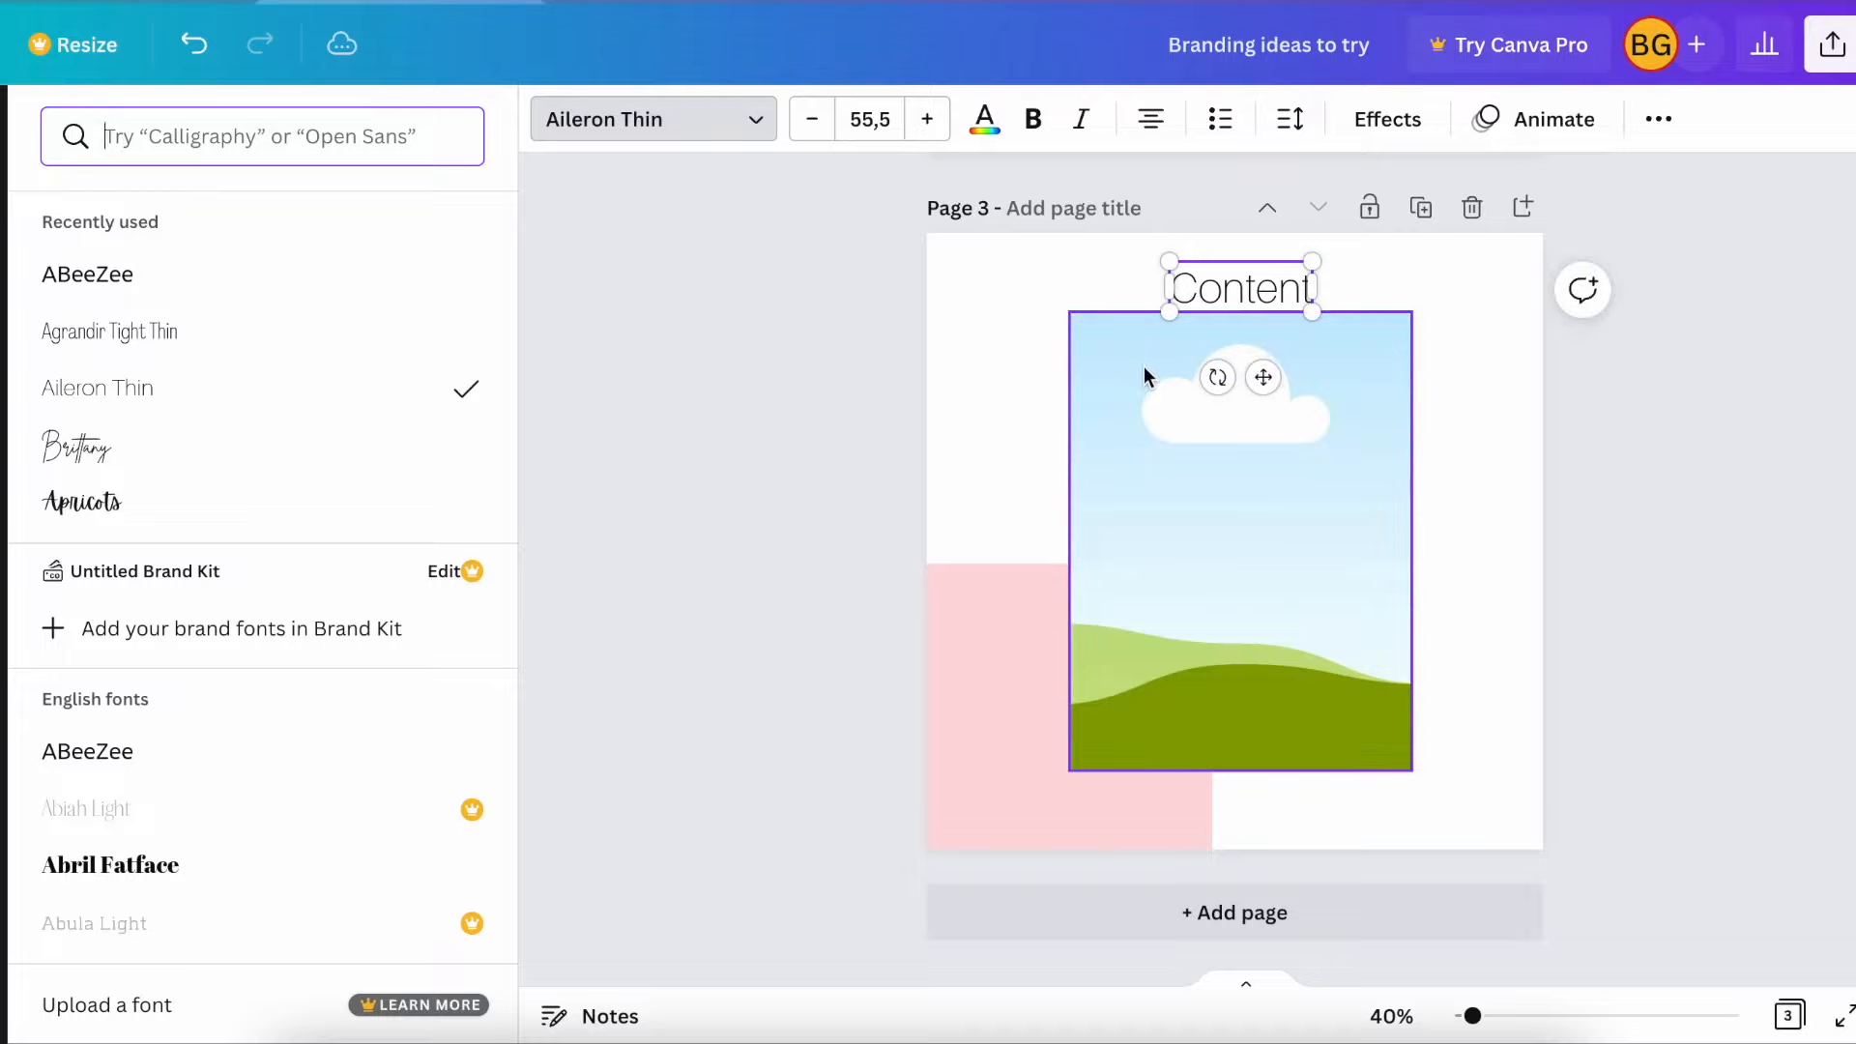
left_click_drag(1264, 373, 1389, 641)
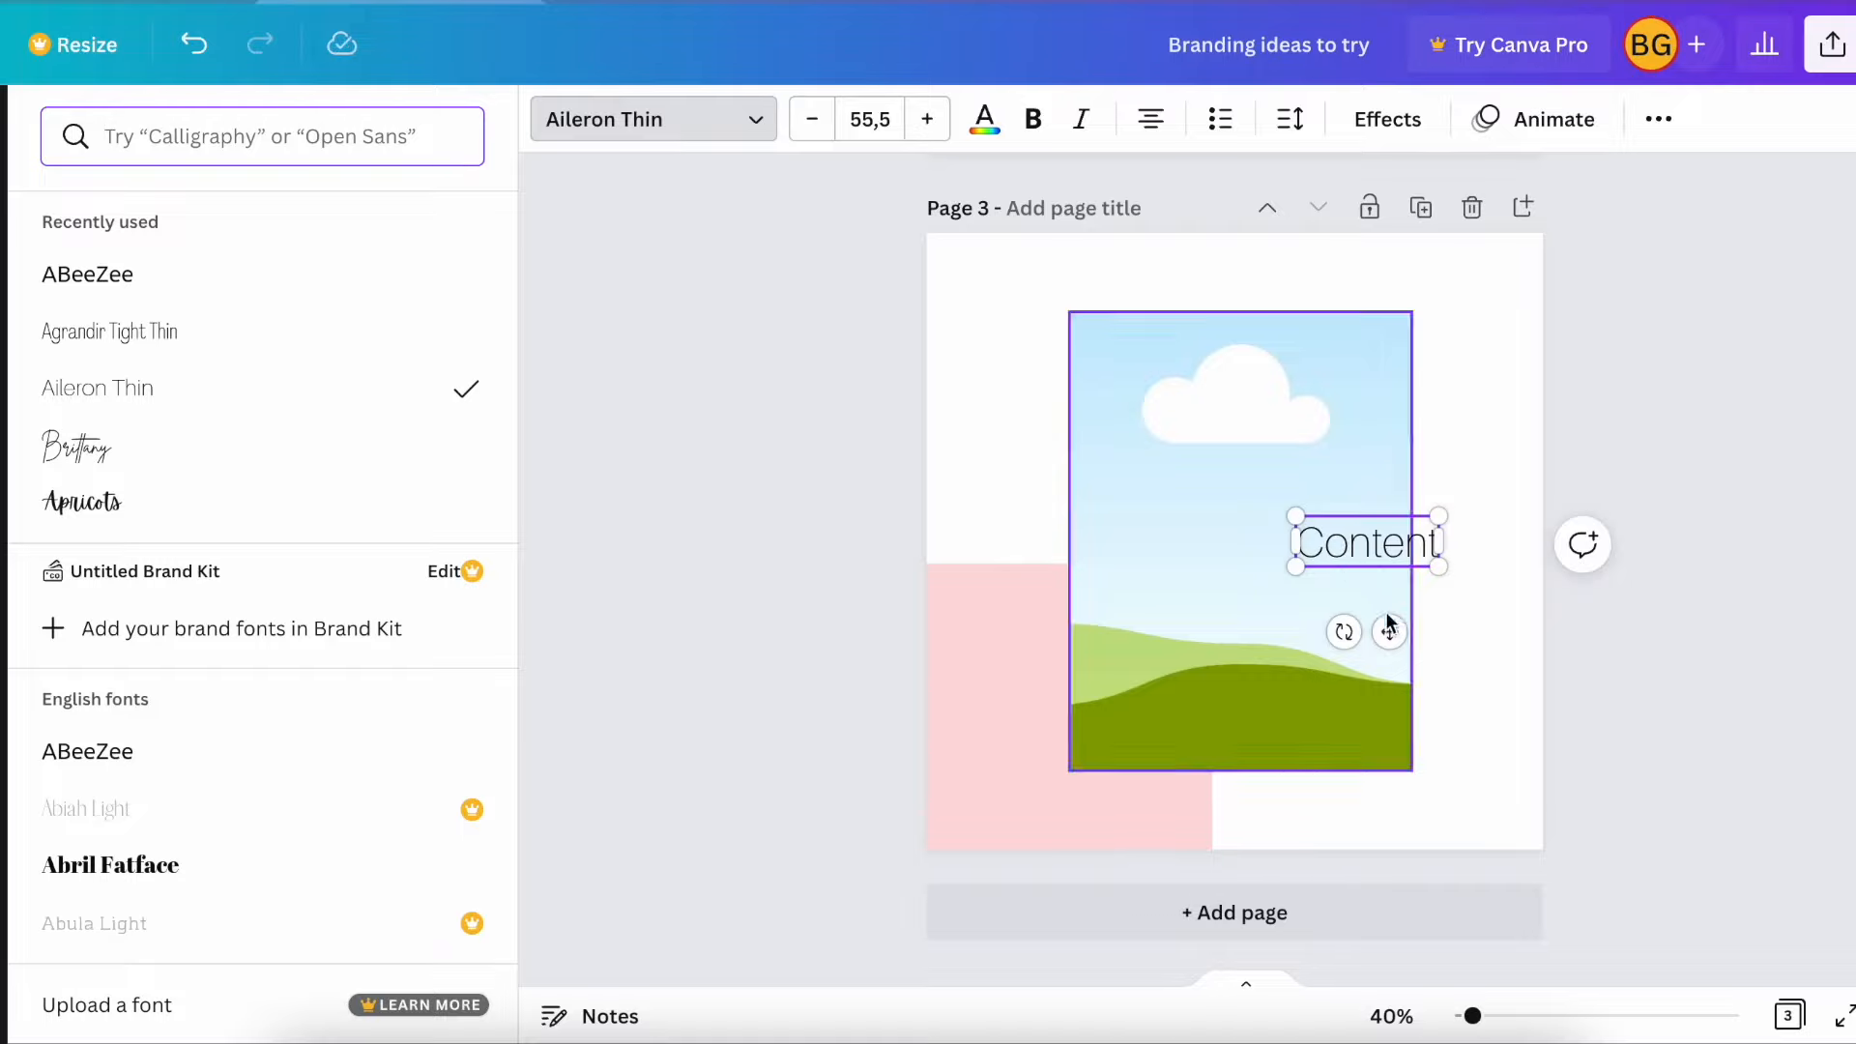
left_click(1388, 551)
left_click_drag(1392, 618, 1257, 375)
left_click(1105, 294)
Duplicate the Content heading and place the copy to the right of the photo grid, rotated to read downward
left_click(1191, 308)
key("ctrl+d")
left_click_drag(1256, 378, 1278, 516)
left_click_drag(1421, 551, 1452, 531)
Duplicate the upper Content heading and place the copy on the pink square beside the photo grid, rotated to read upward
left_click(1238, 290)
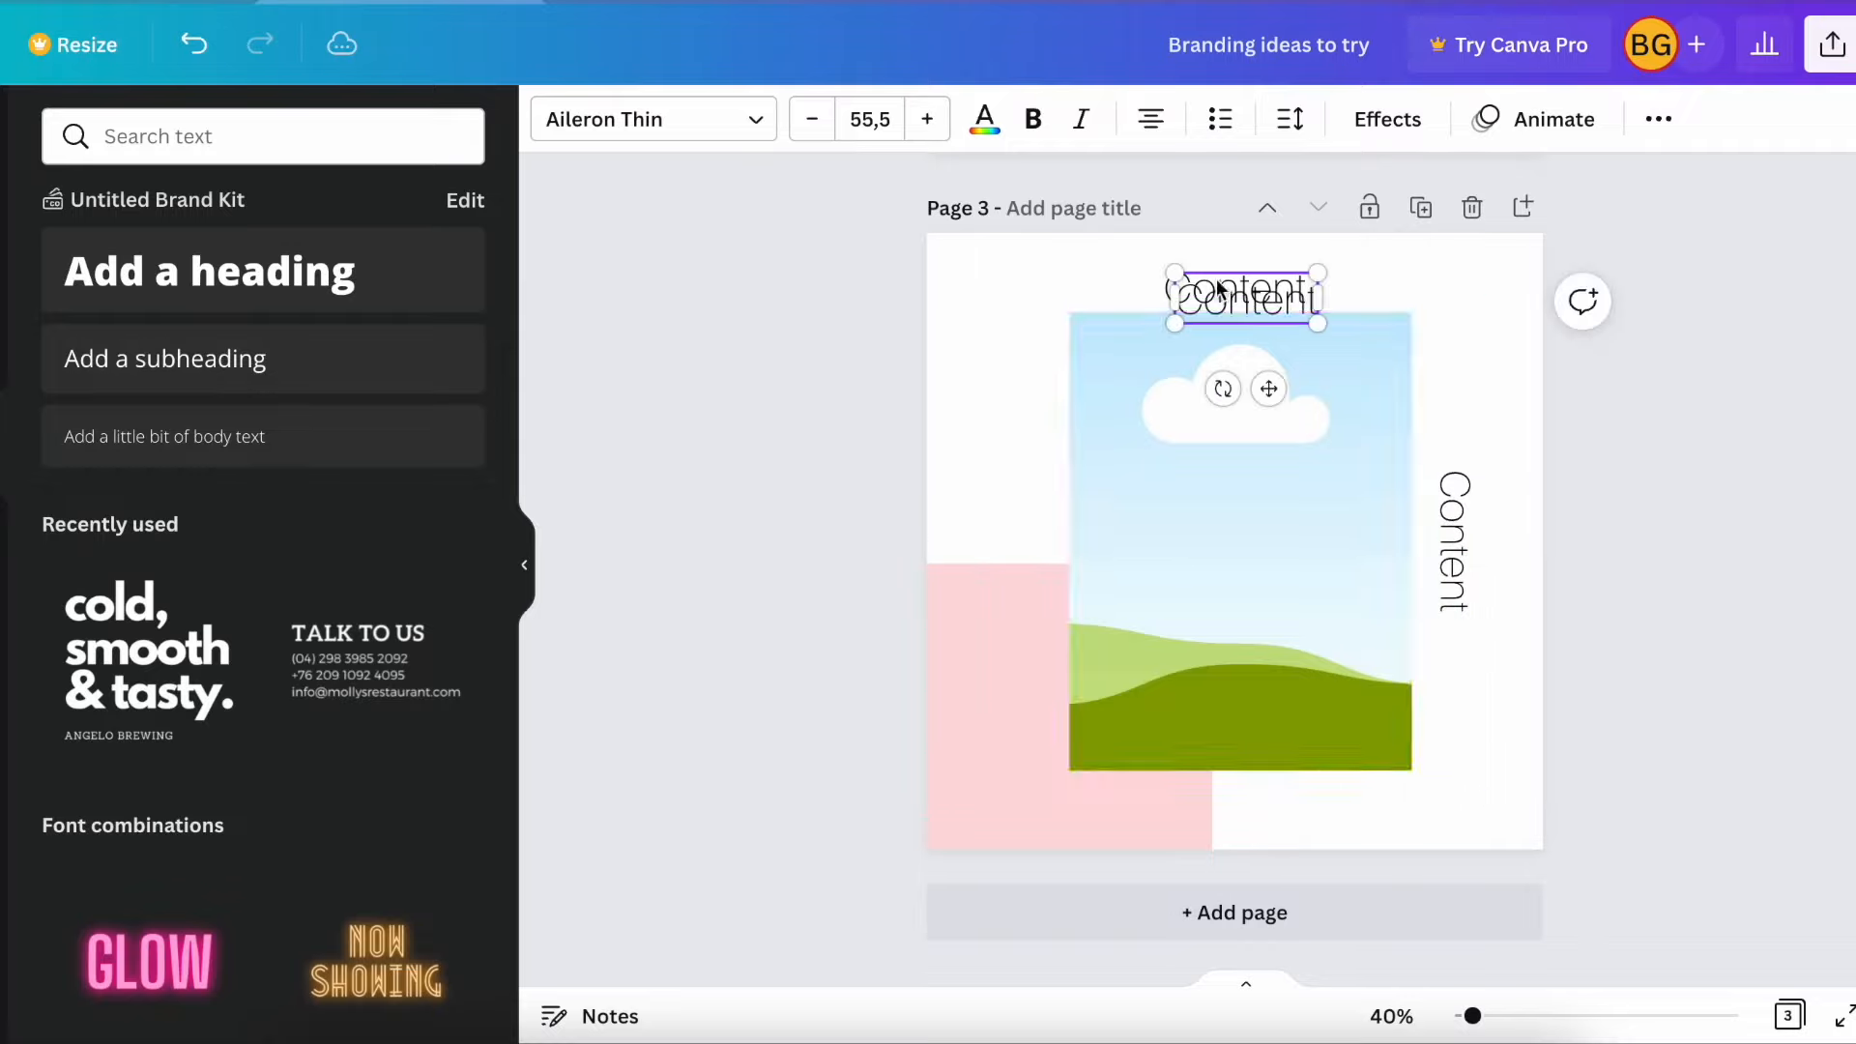
left_click_drag(1273, 386, 1006, 788)
left_click_drag(1028, 735, 1022, 801)
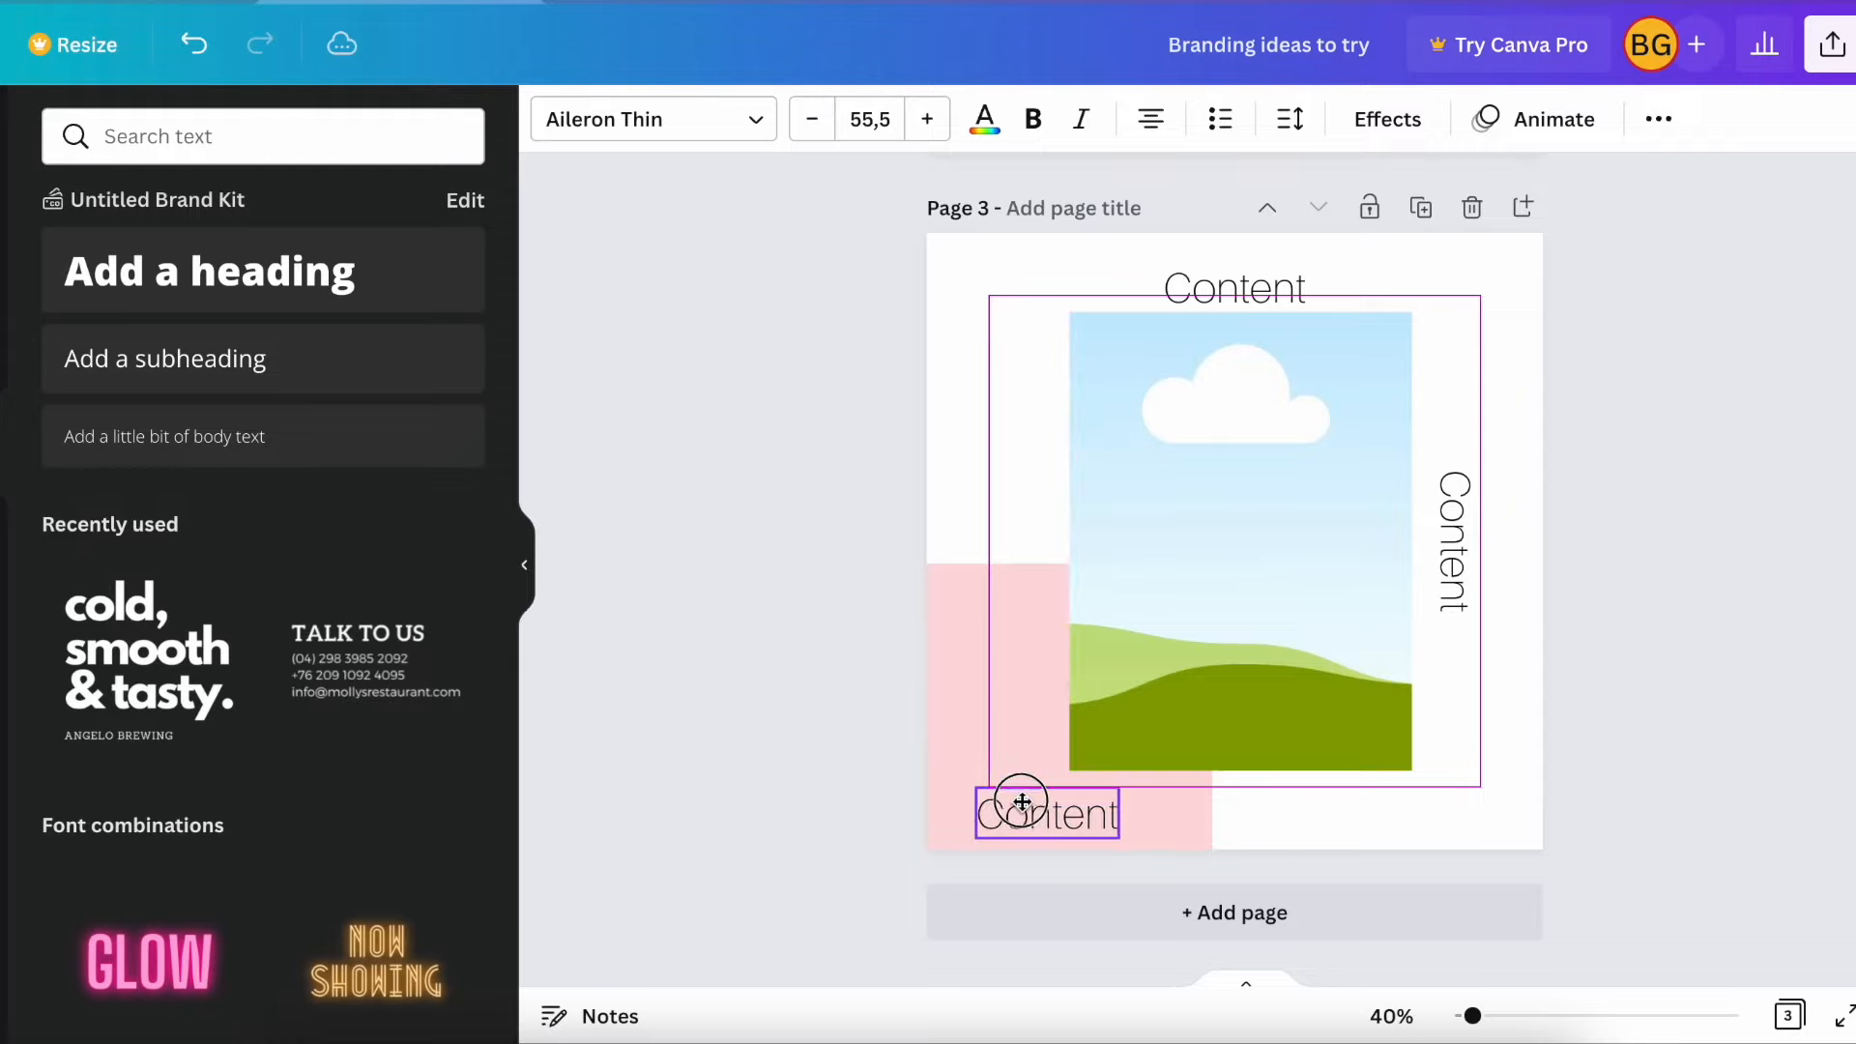
left_click(1307, 636)
left_click(1025, 820)
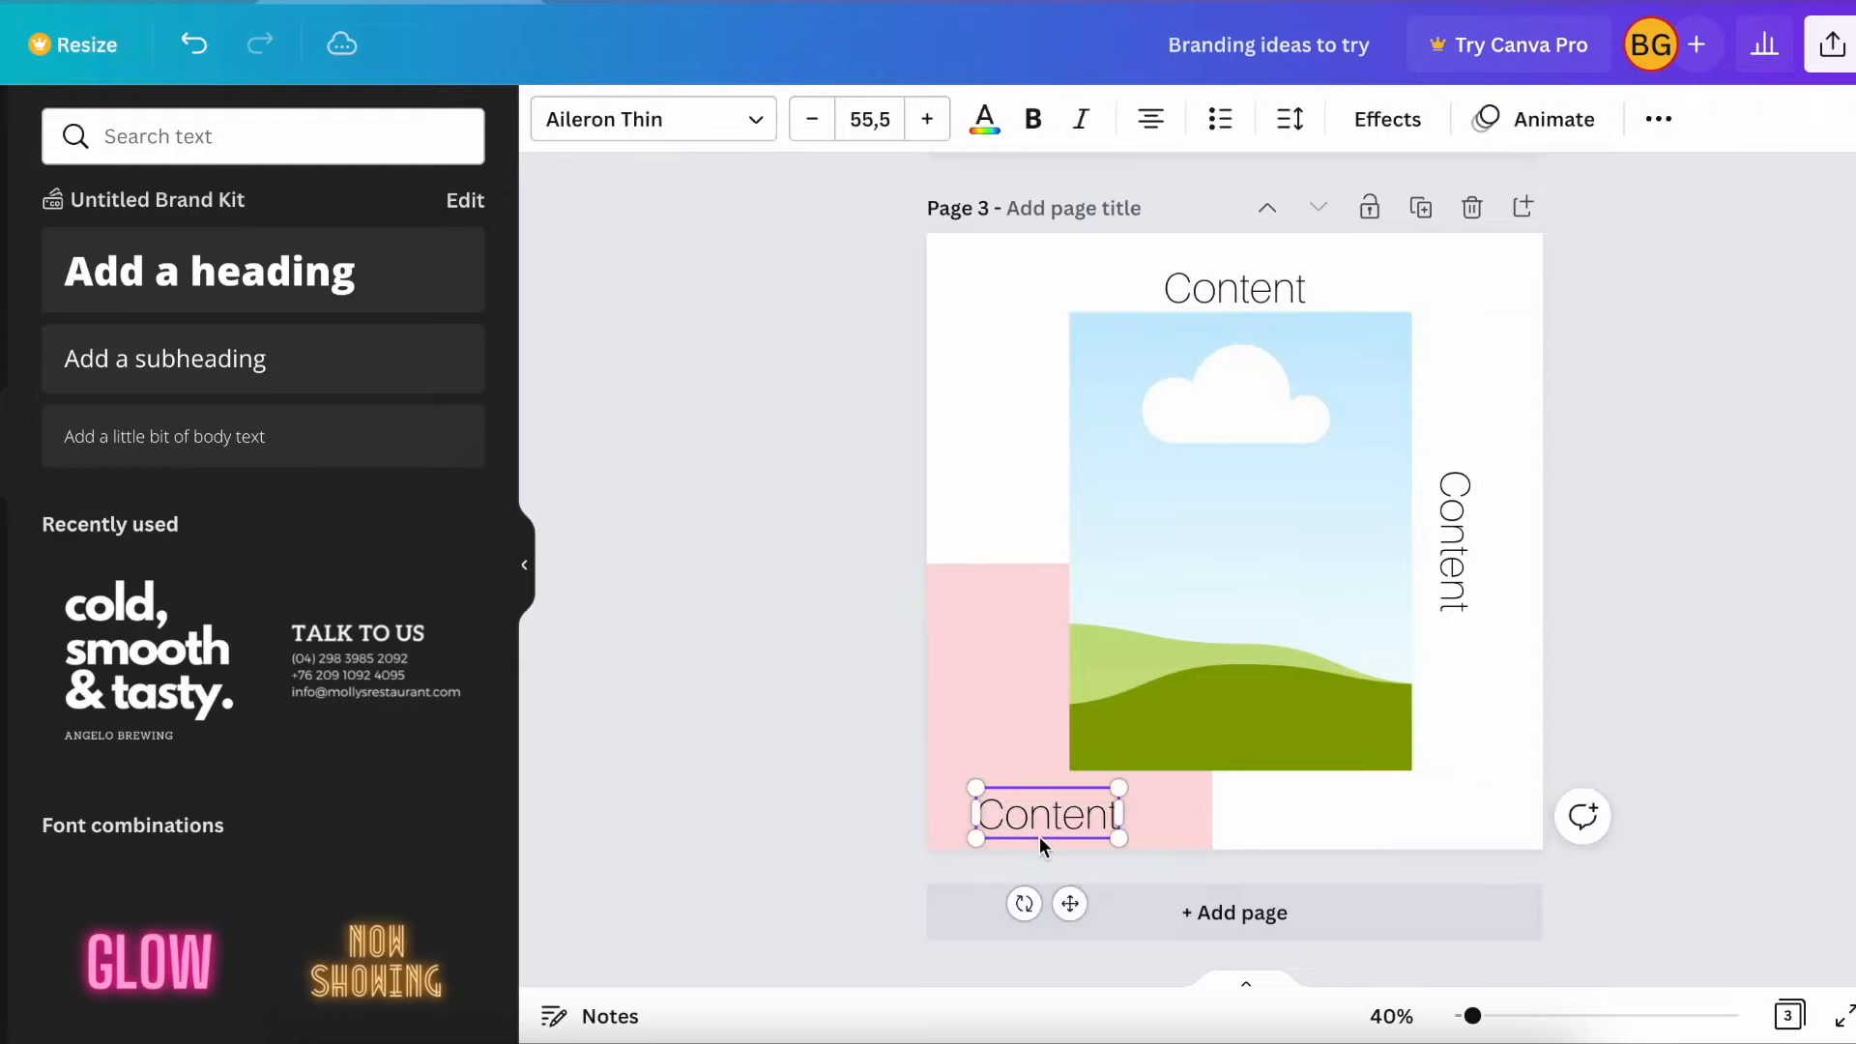
left_click_drag(1021, 899, 1013, 729)
left_click(854, 742)
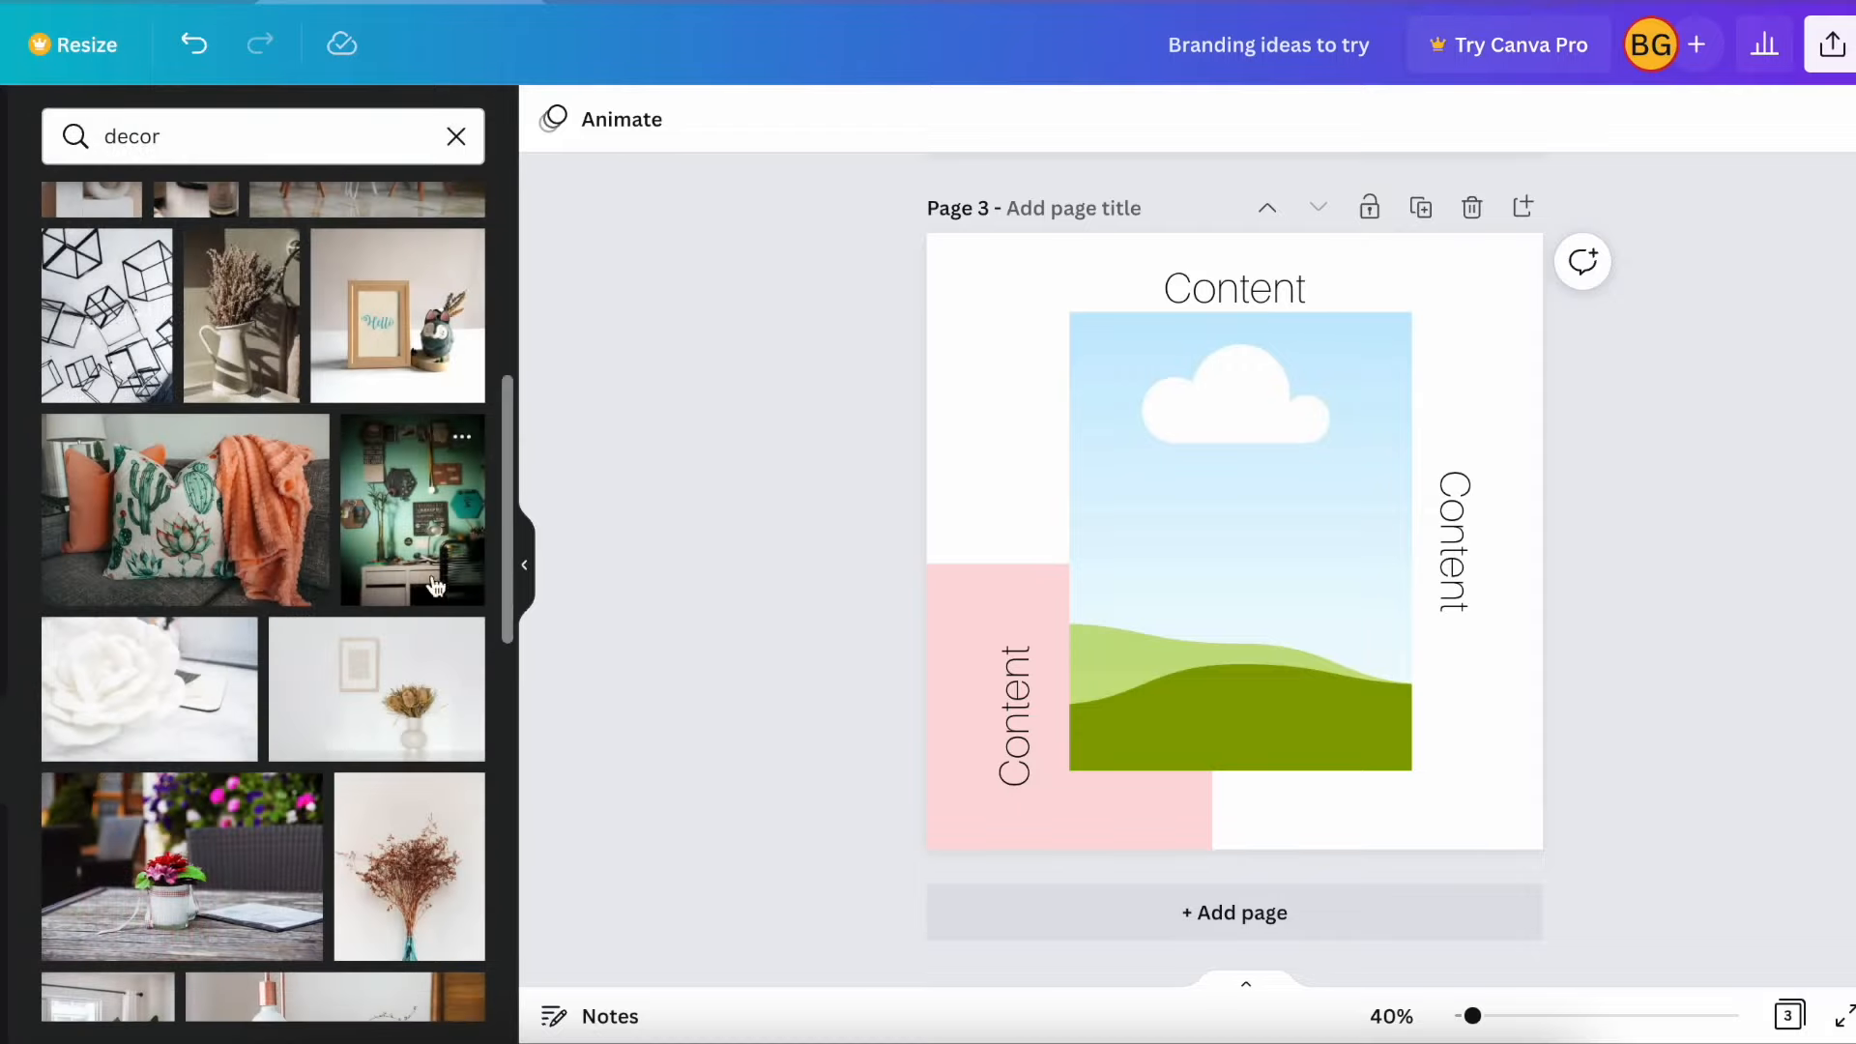
Fill the photo grid with the white vase and hanging bulb photo, and show all pages in the grid overview
scroll(384, 741, "down", 5)
left_click_drag(278, 589, 1211, 495)
left_click(996, 508)
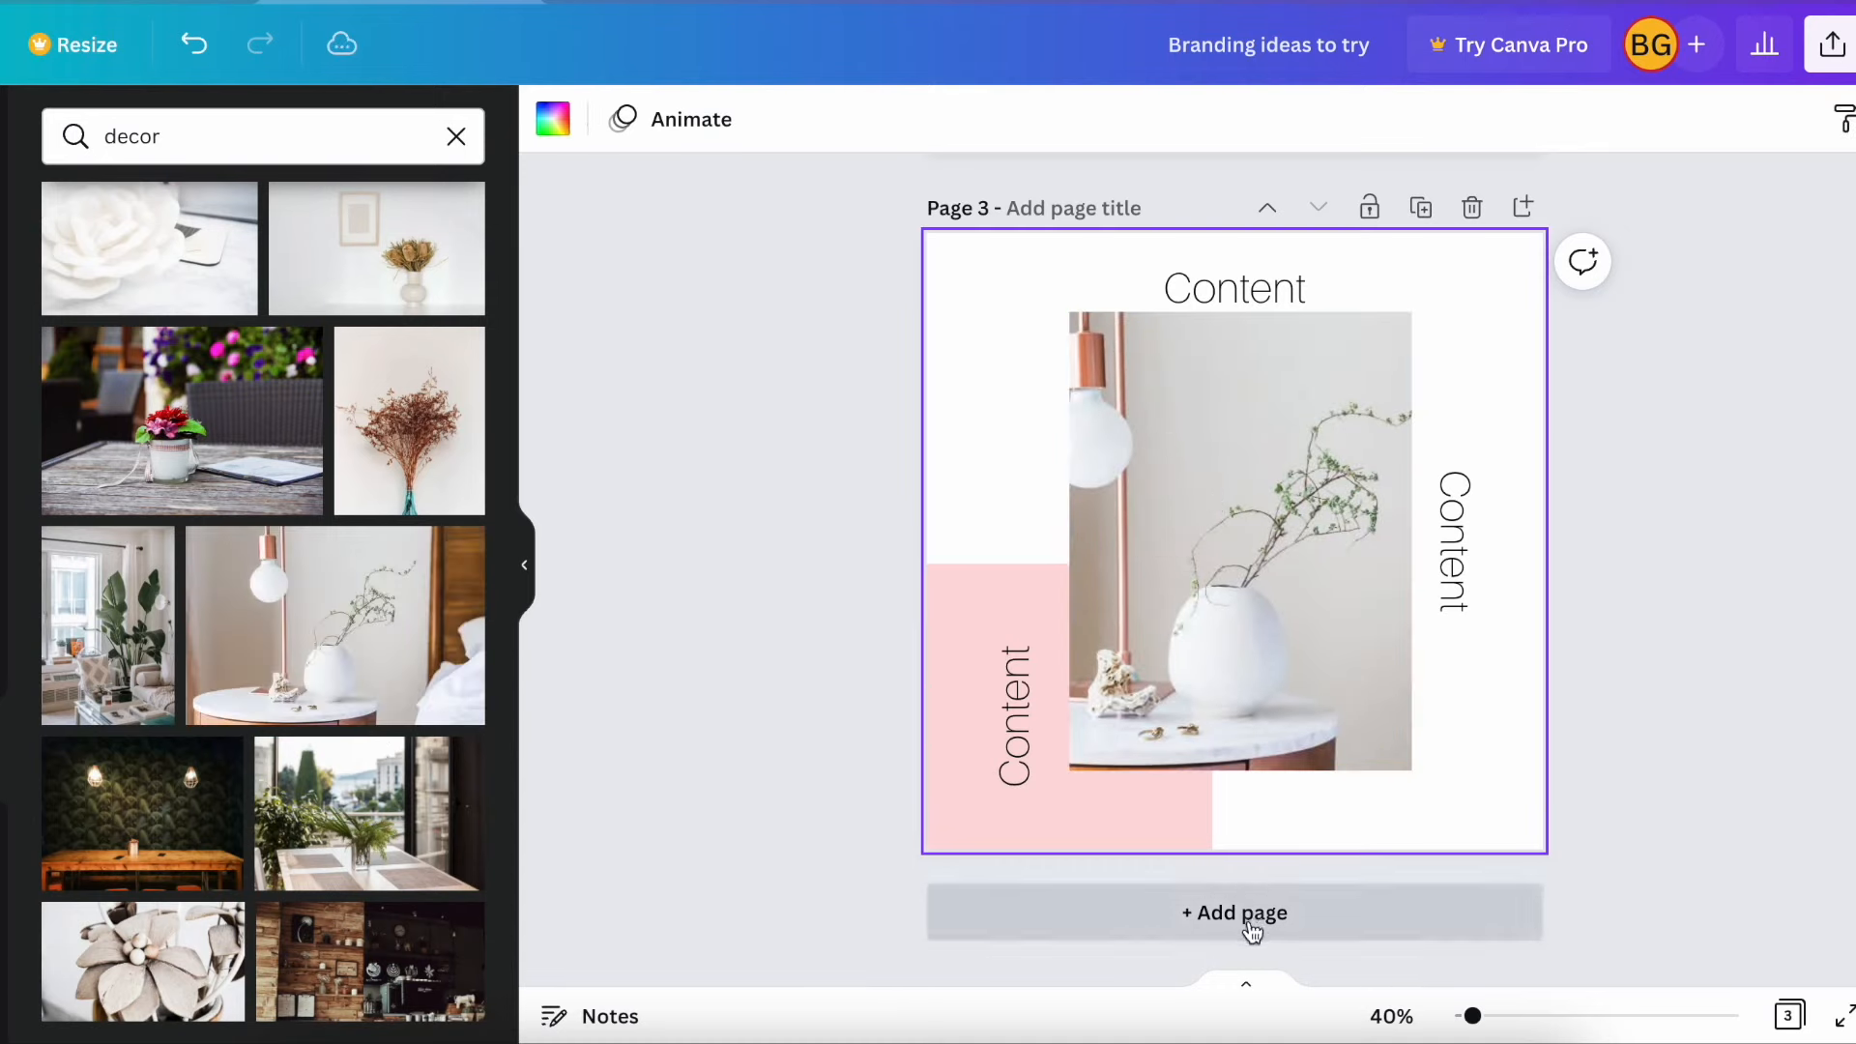
left_click(1785, 1030)
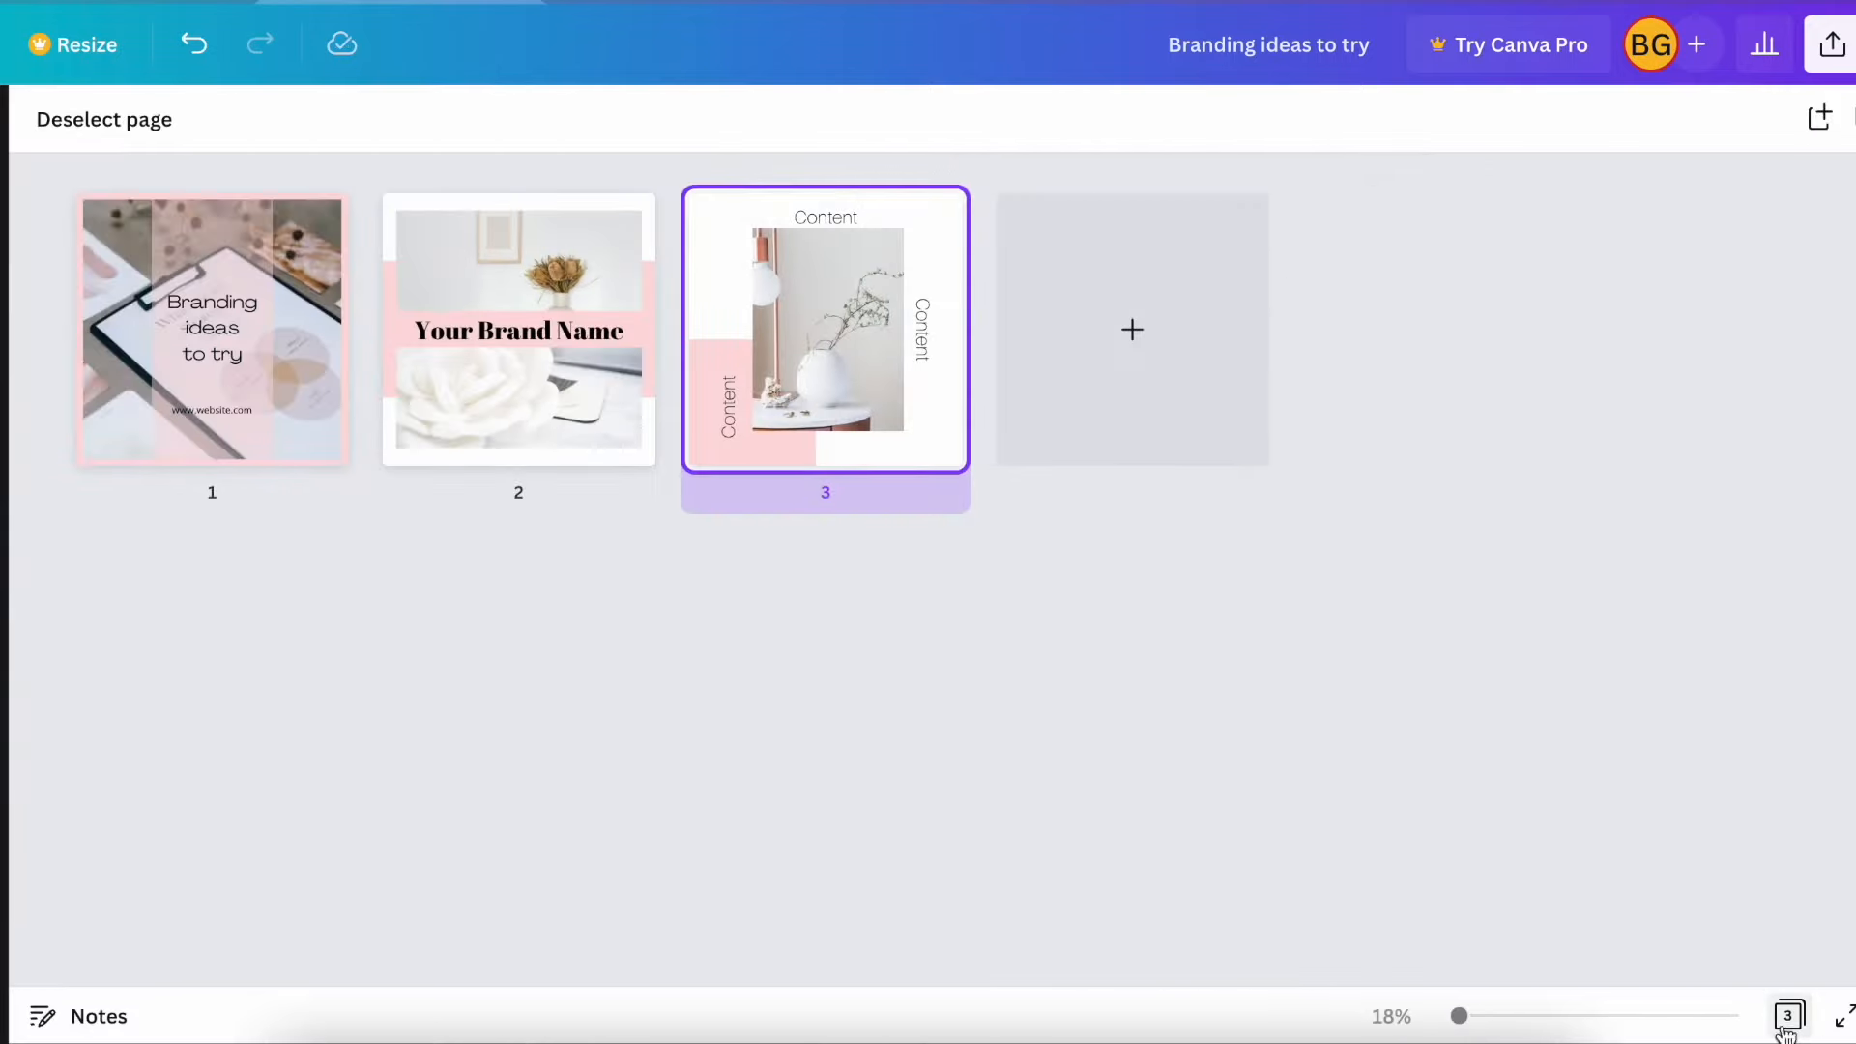